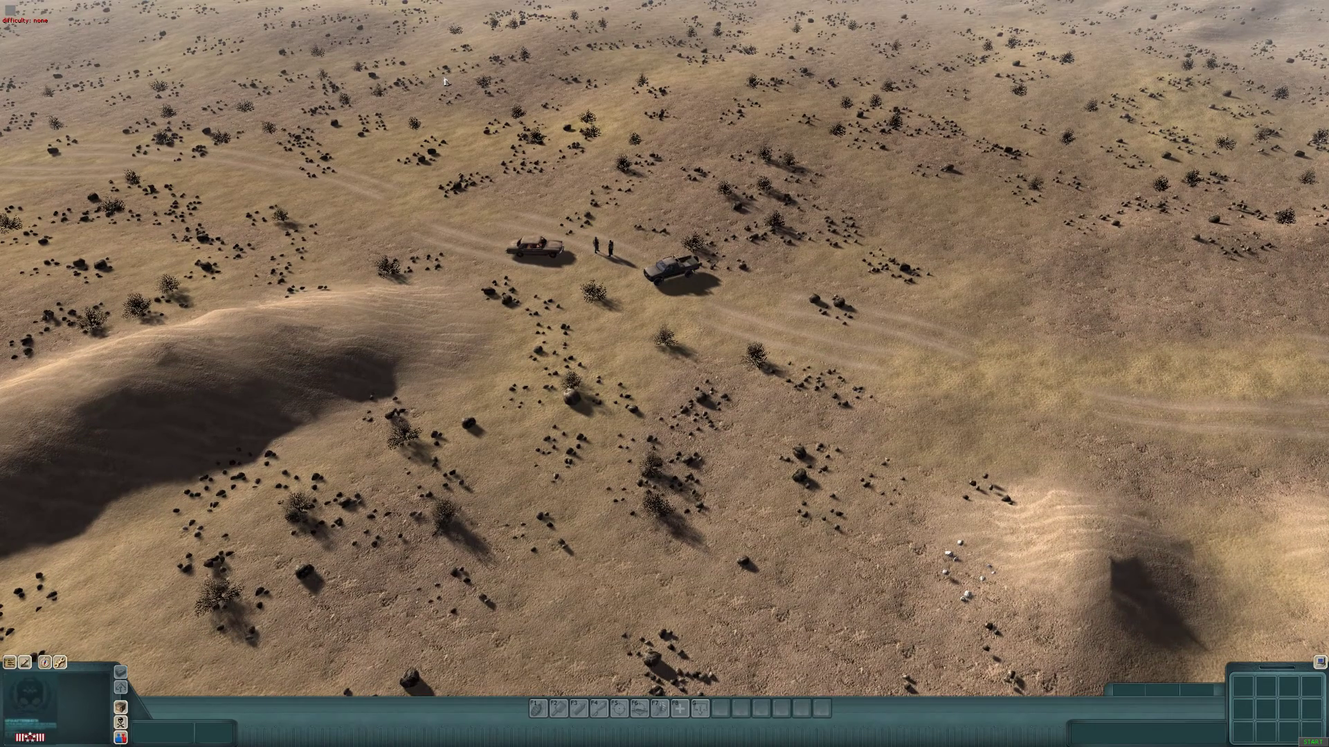
Step: Look over the desert scene around the two parked vehicles, the two people between them and the nearby dunes
middle_drag(430, 73, 187, 34)
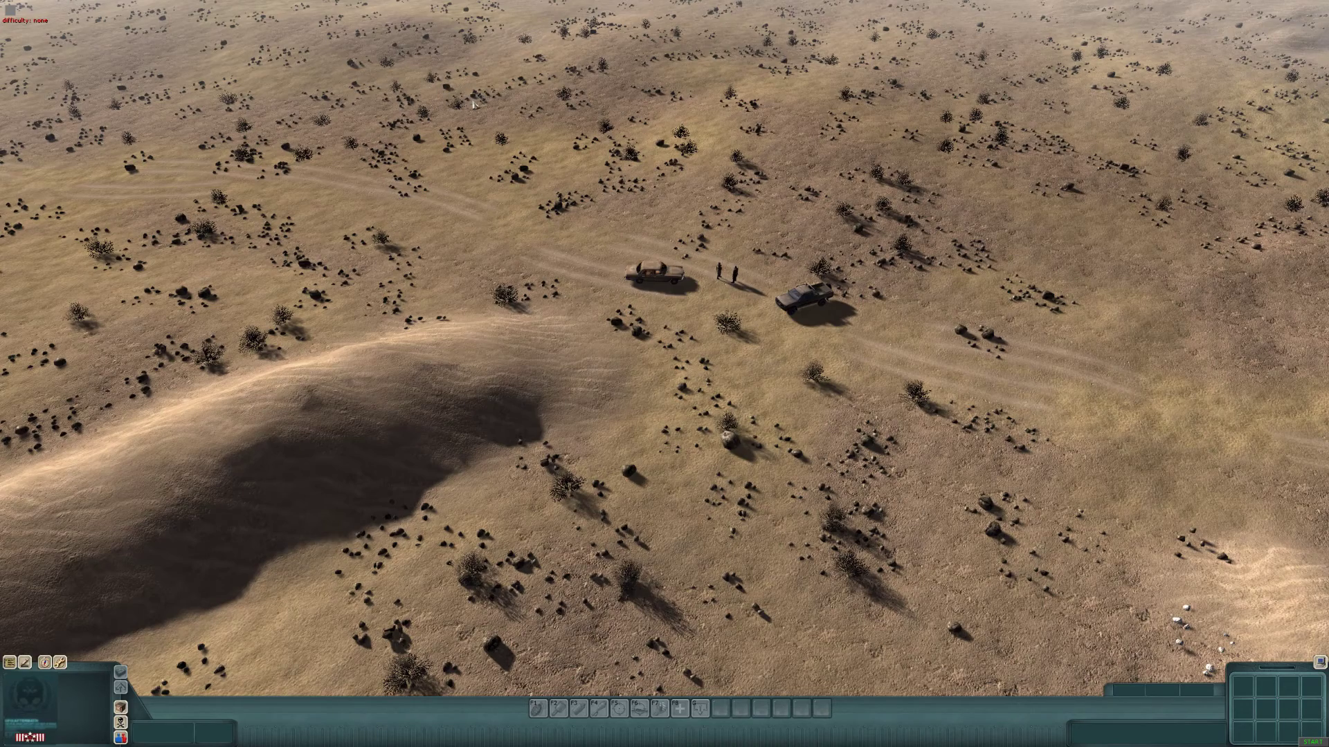
key(s)
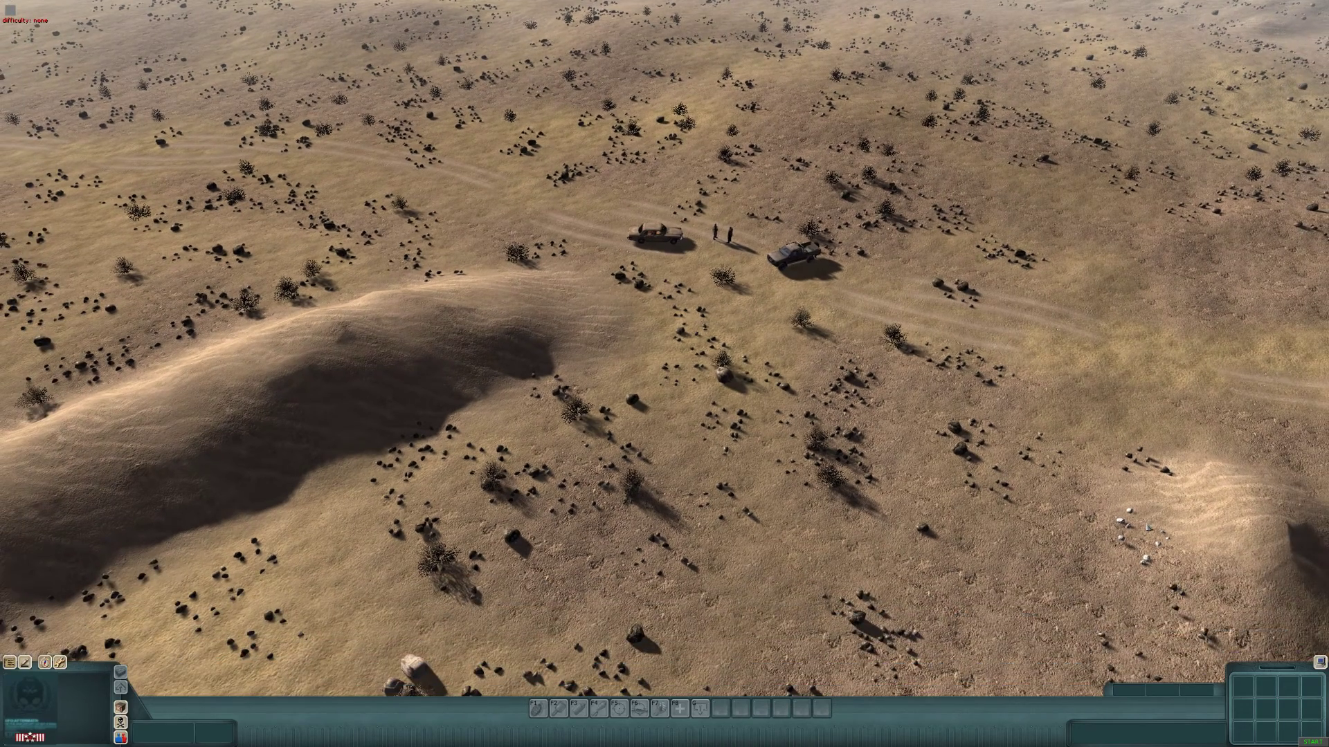
middle_drag(893, 443, 921, 410)
scroll(920, 410, up, 3)
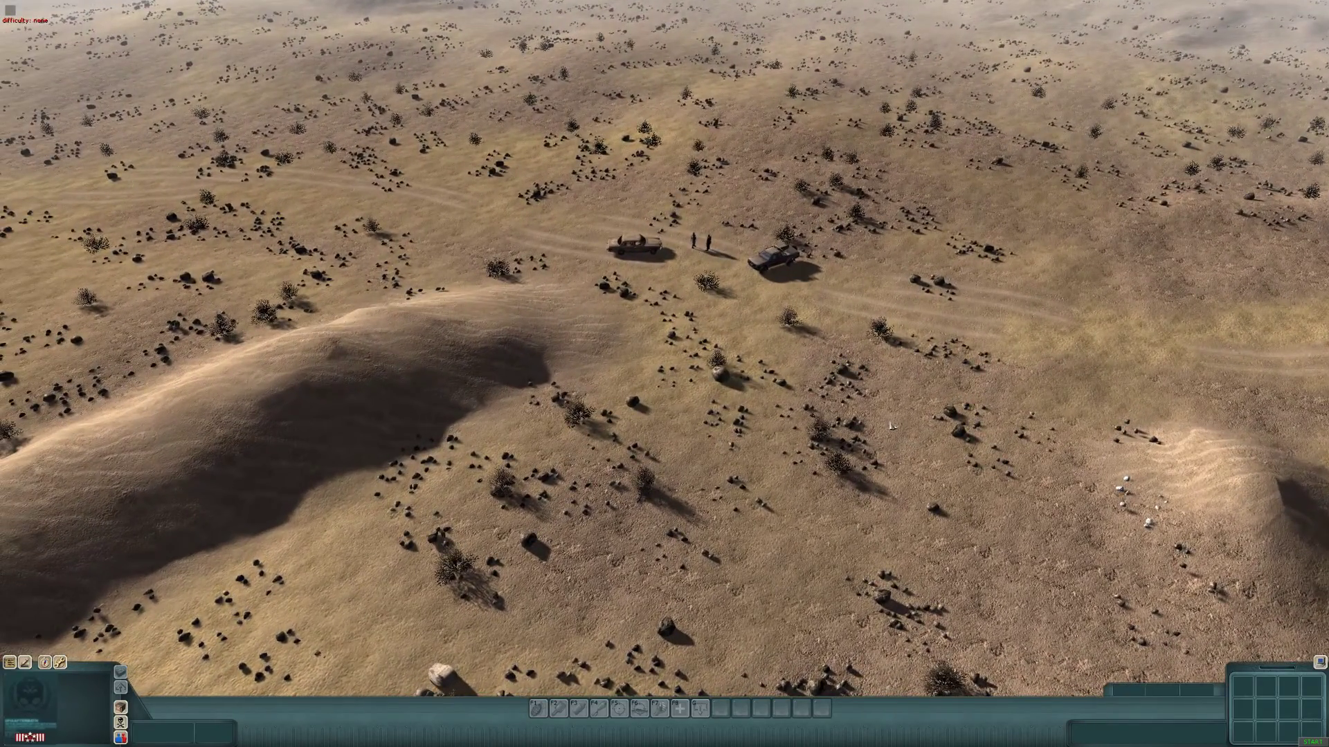
middle_drag(866, 424, 713, 436)
middle_drag(469, 436, 688, 451)
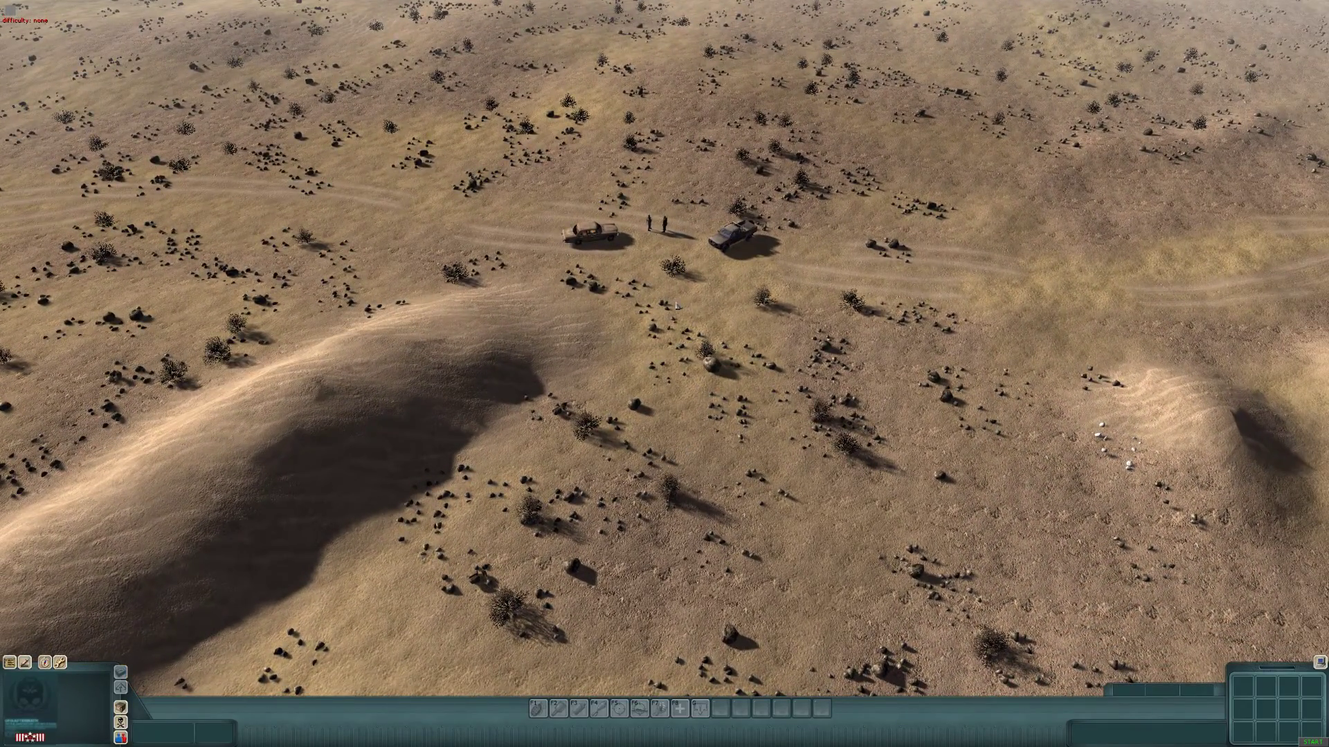
scroll(671, 281, up, 3)
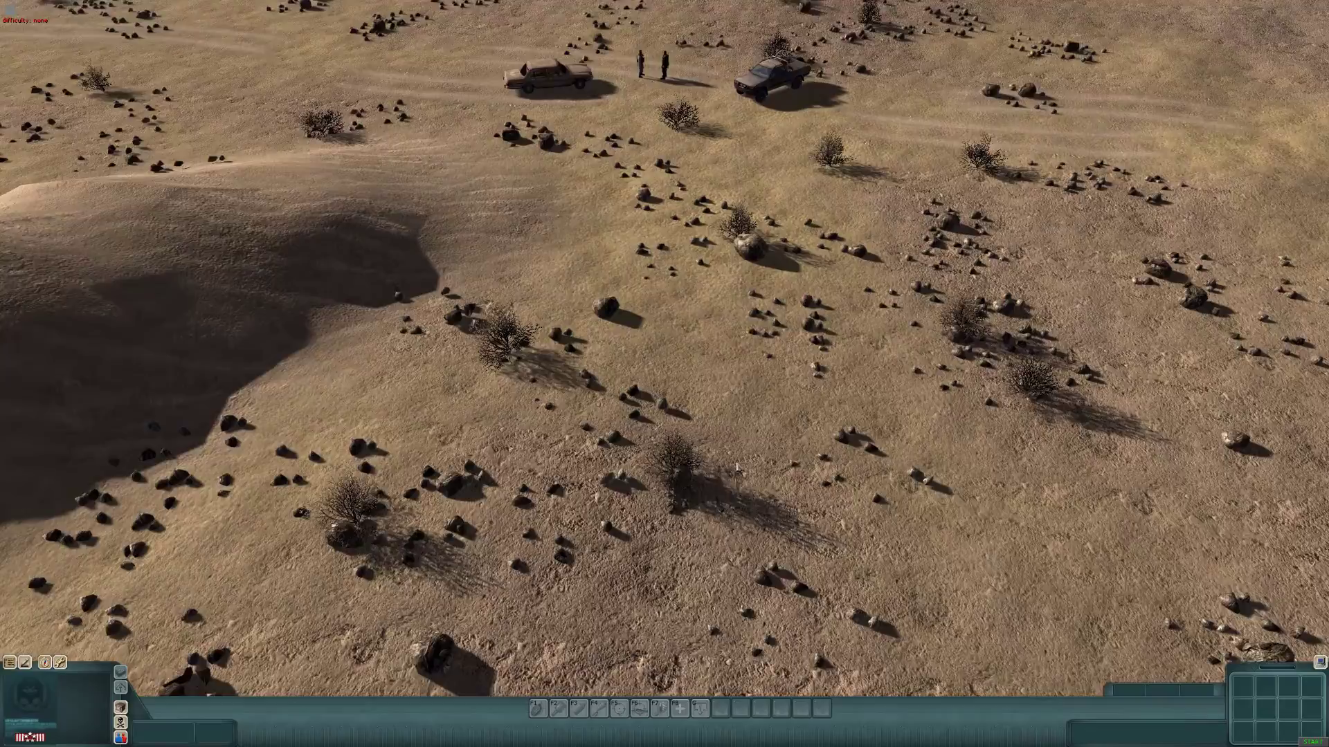
scroll(738, 468, down, 3)
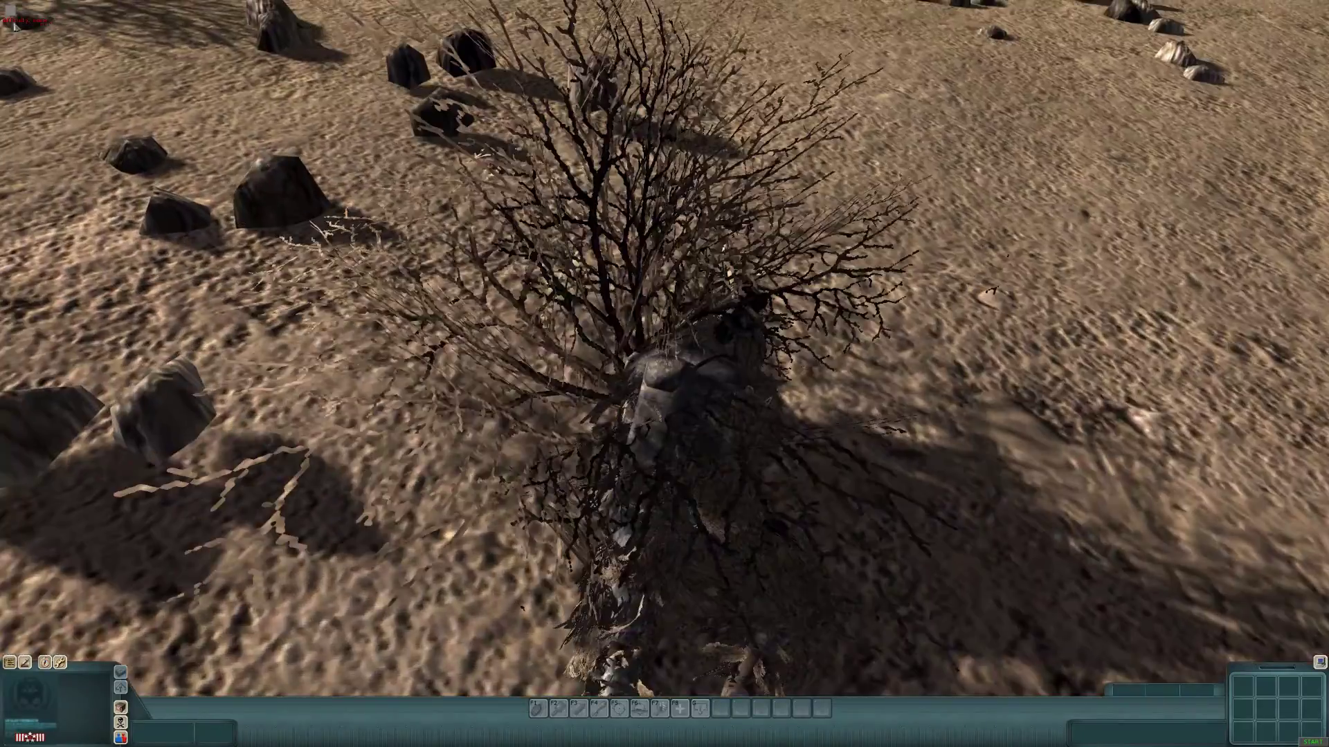
scroll(767, 400, down, 2)
middle_drag(767, 400, 880, 412)
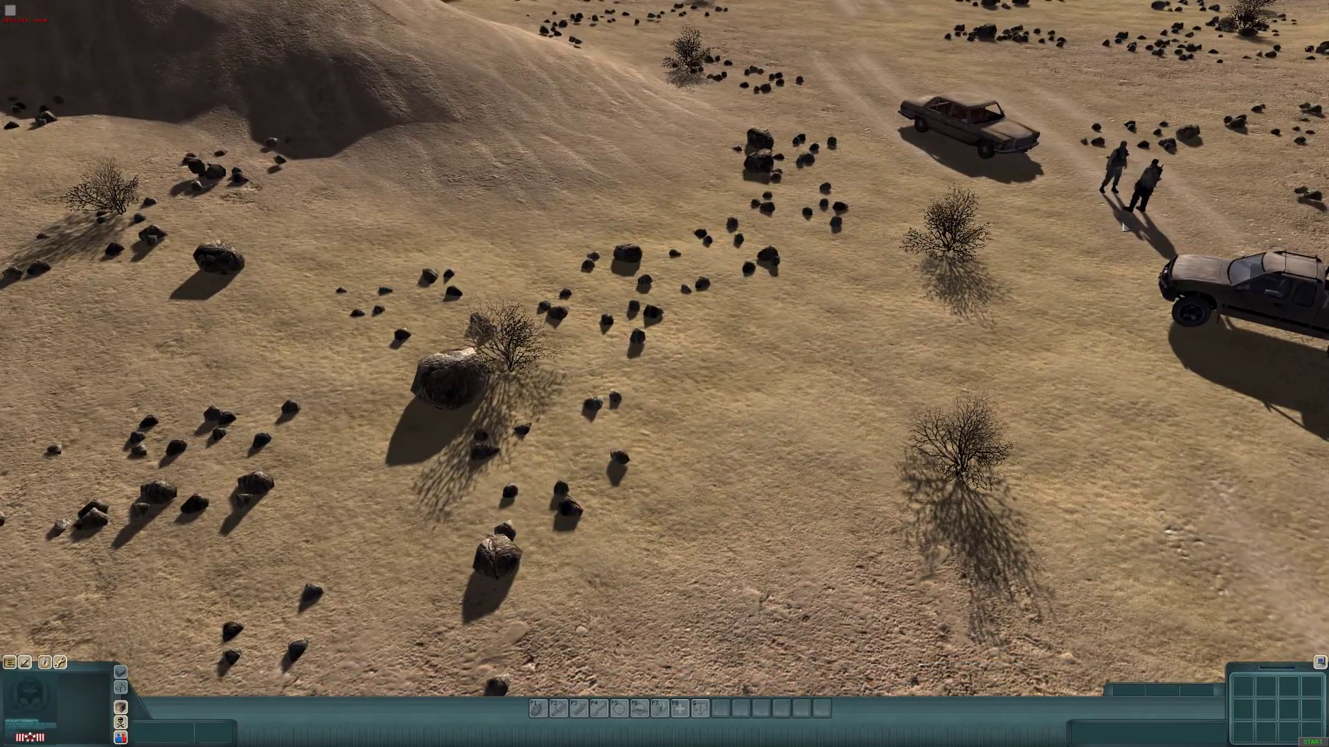
middle_drag(1125, 227, 608, 396)
scroll(608, 397, down, 3)
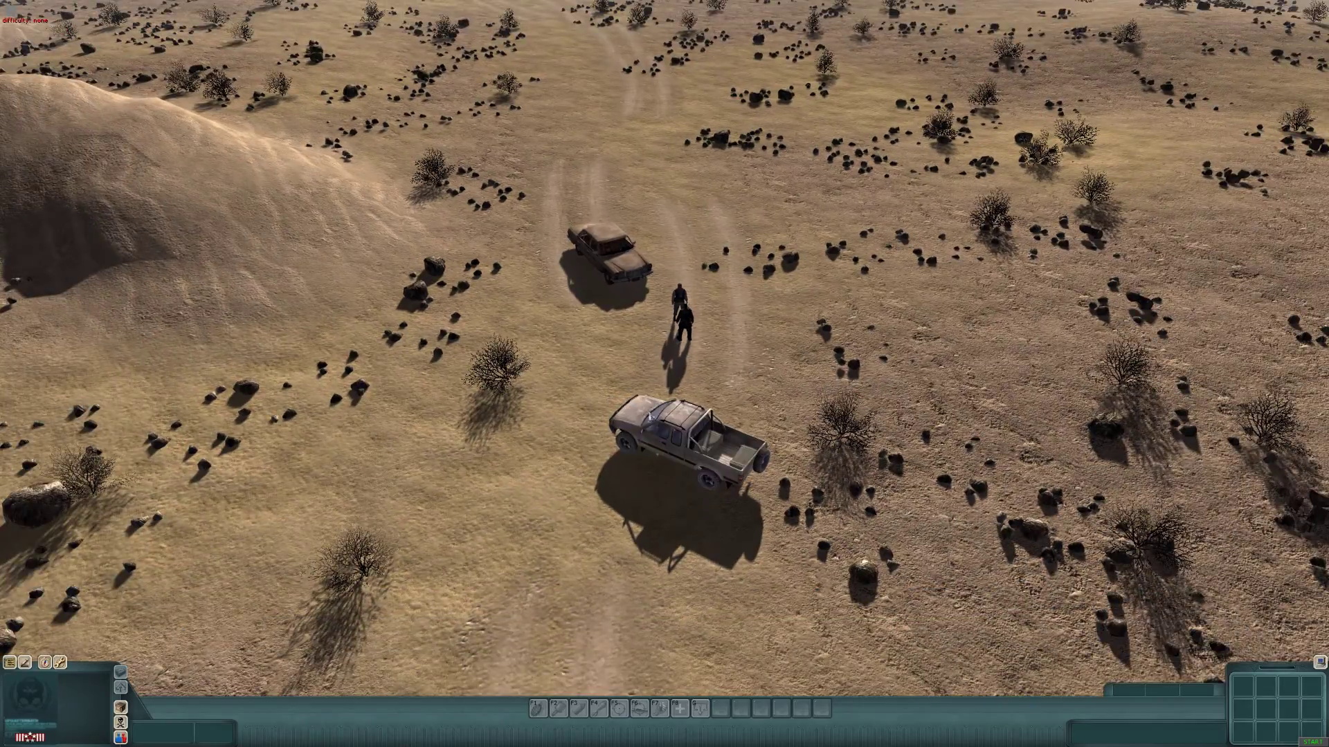
click(645, 413)
scroll(645, 412, down, 3)
middle_drag(393, 312, 399, 82)
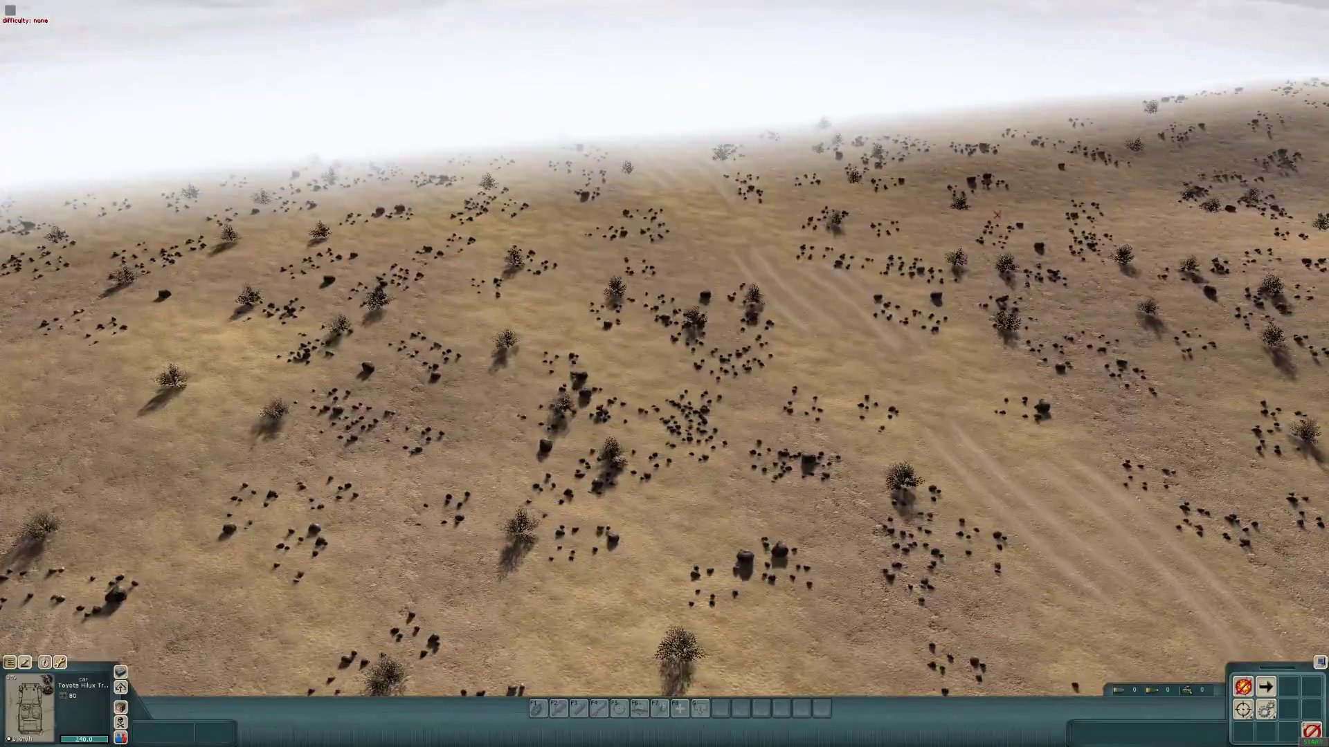
drag(952, 178, 696, 288)
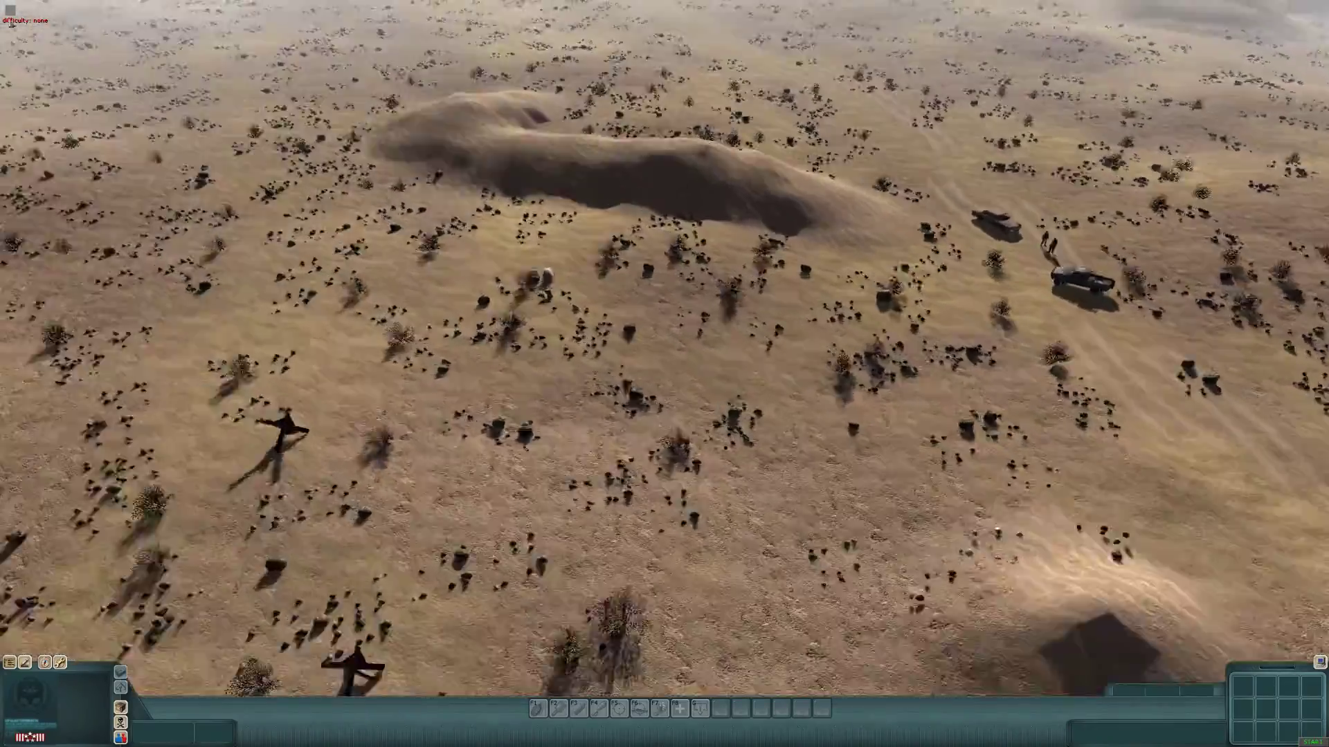
middle_drag(11, 22, 426, 166)
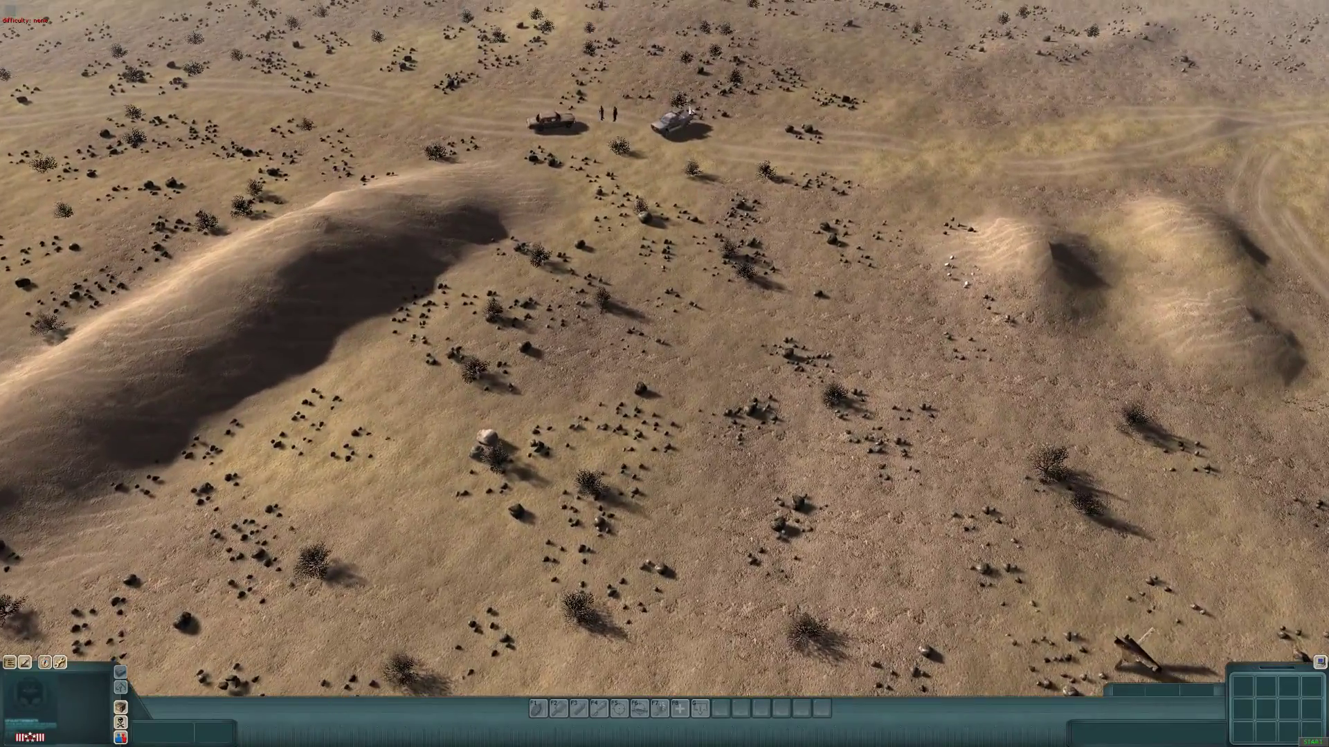
middle_drag(689, 110, 705, 229)
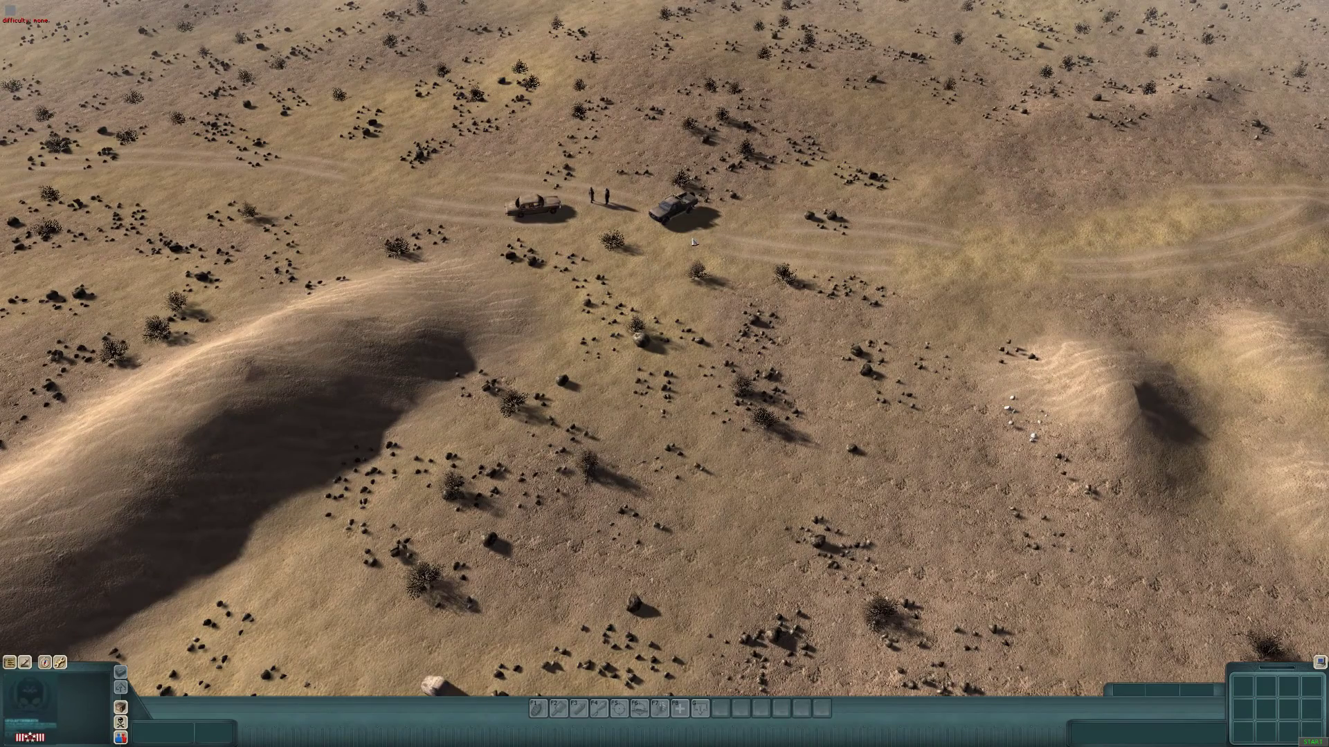
Step: Switch to the entity editor and inspect the properties of the two humans standing between the vehicles
key(F2)
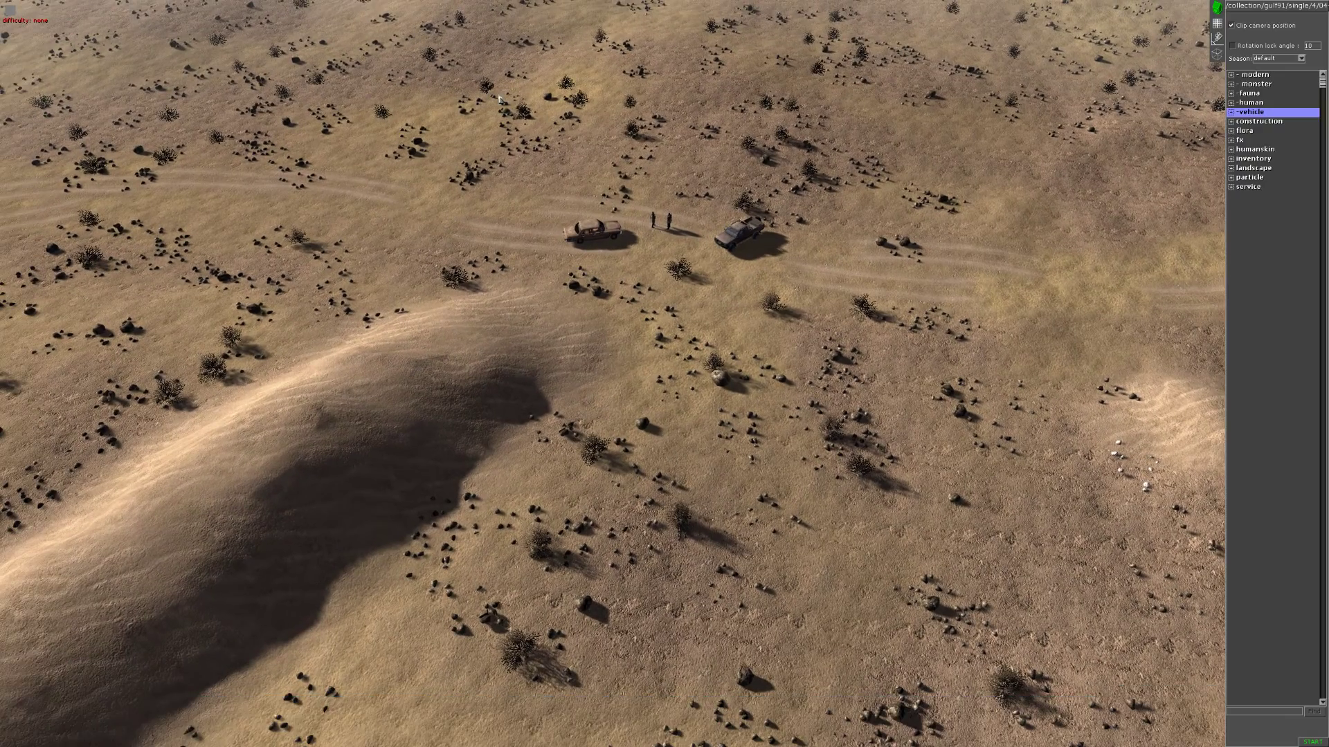
drag(691, 201, 652, 243)
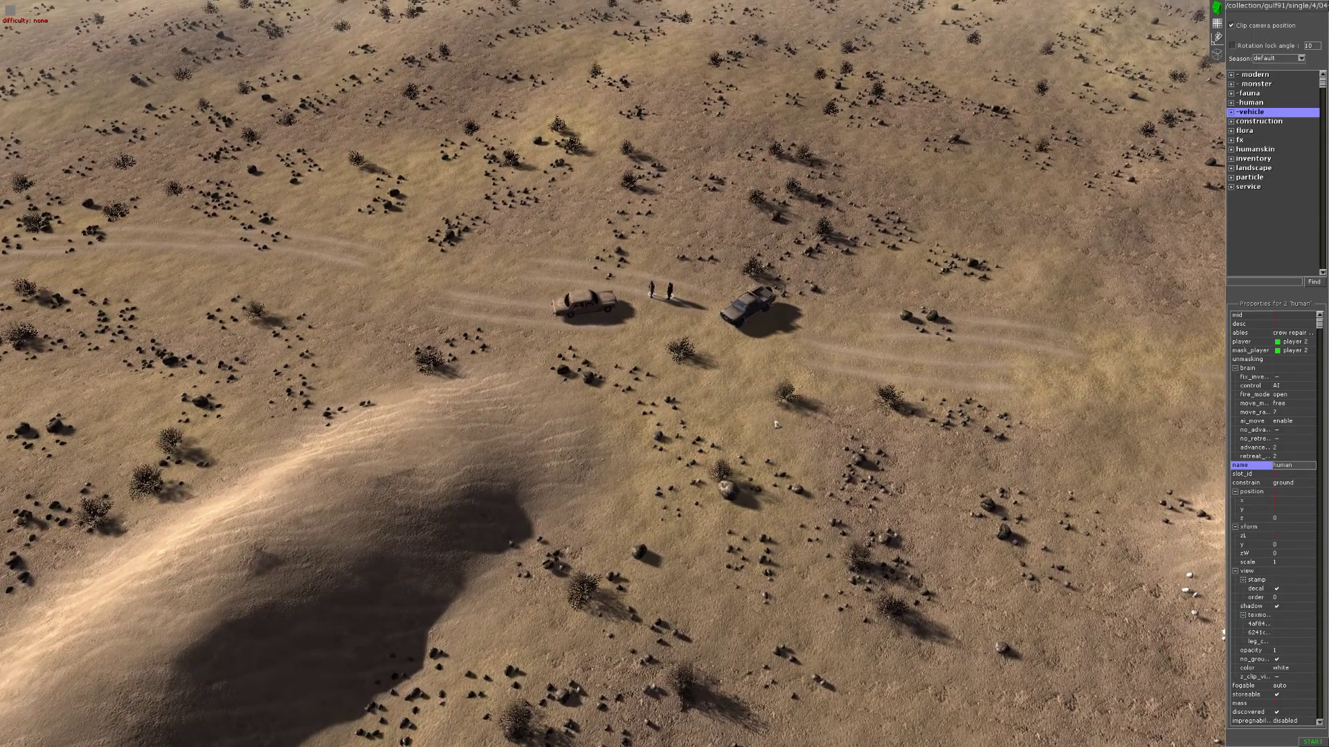
scroll(775, 422, up, 2)
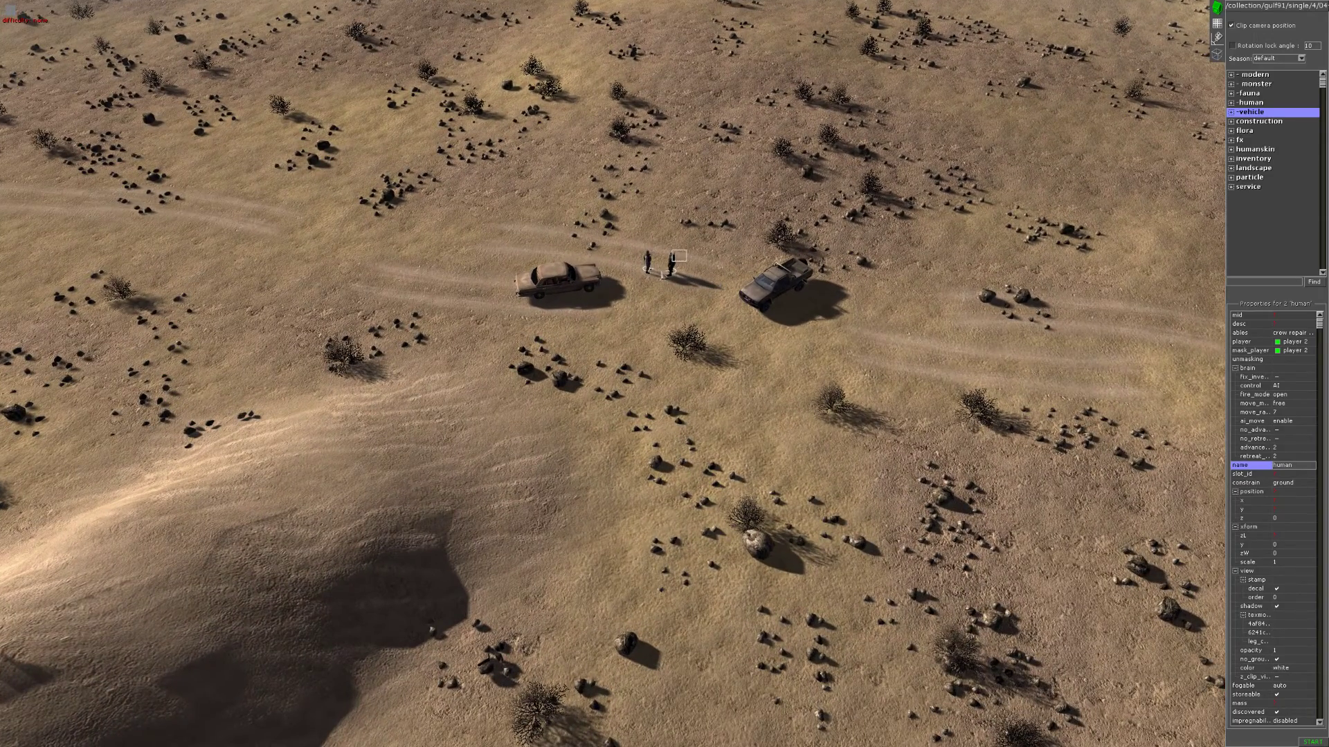
key(Down)
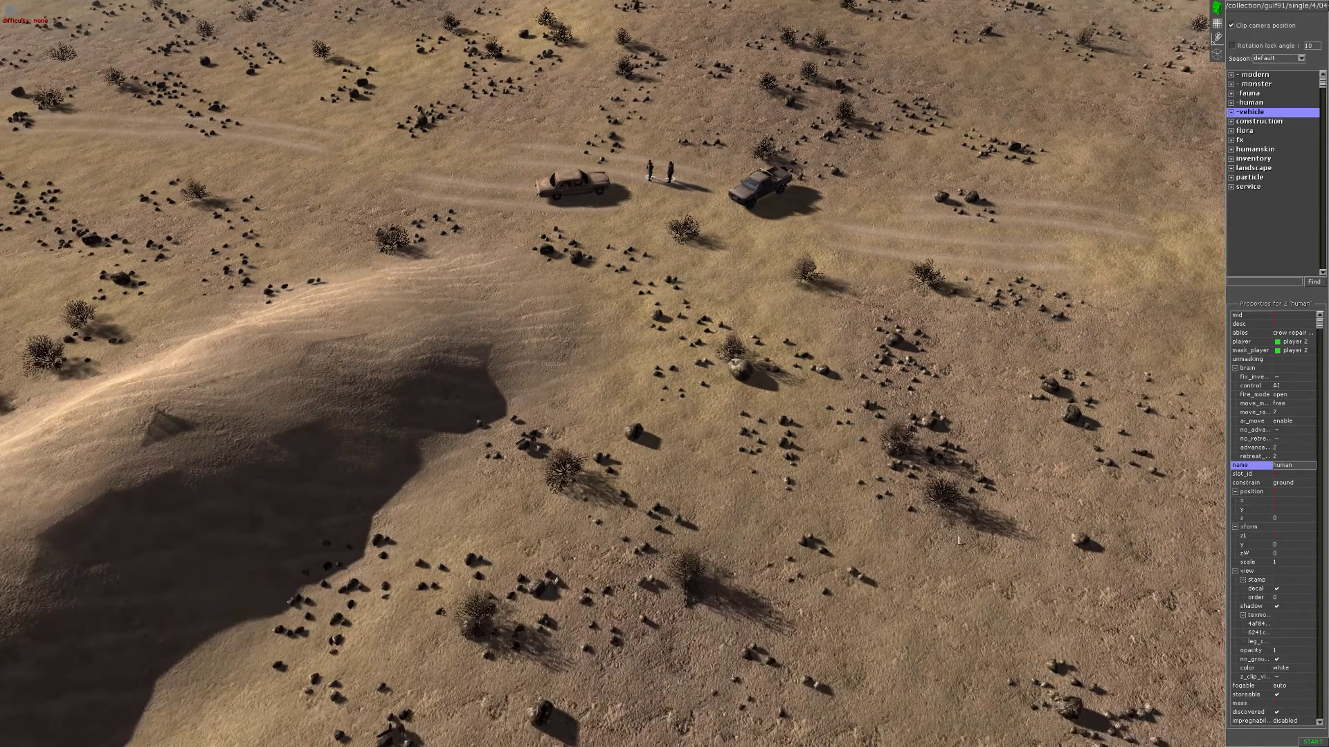
Step: Inspect the Scout human's properties and check the options for its player assignment
click(695, 588)
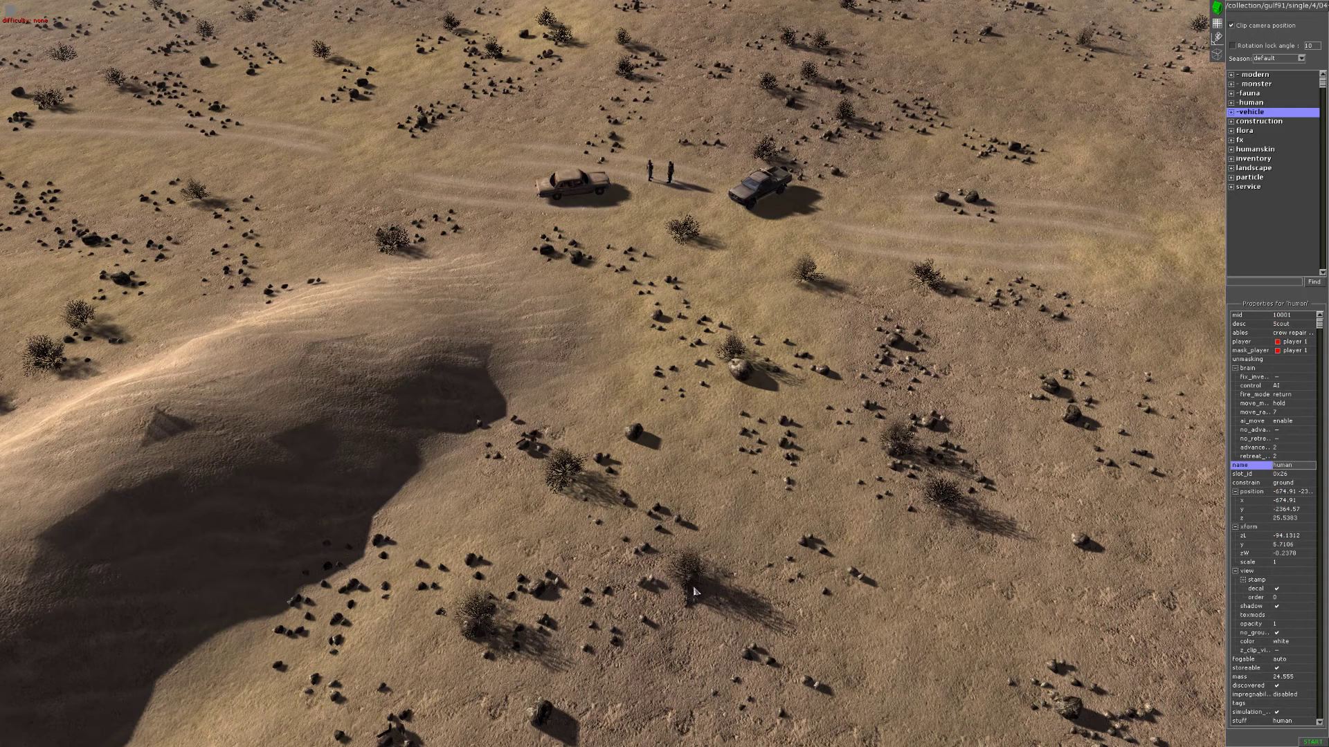
click(1295, 342)
click(1294, 343)
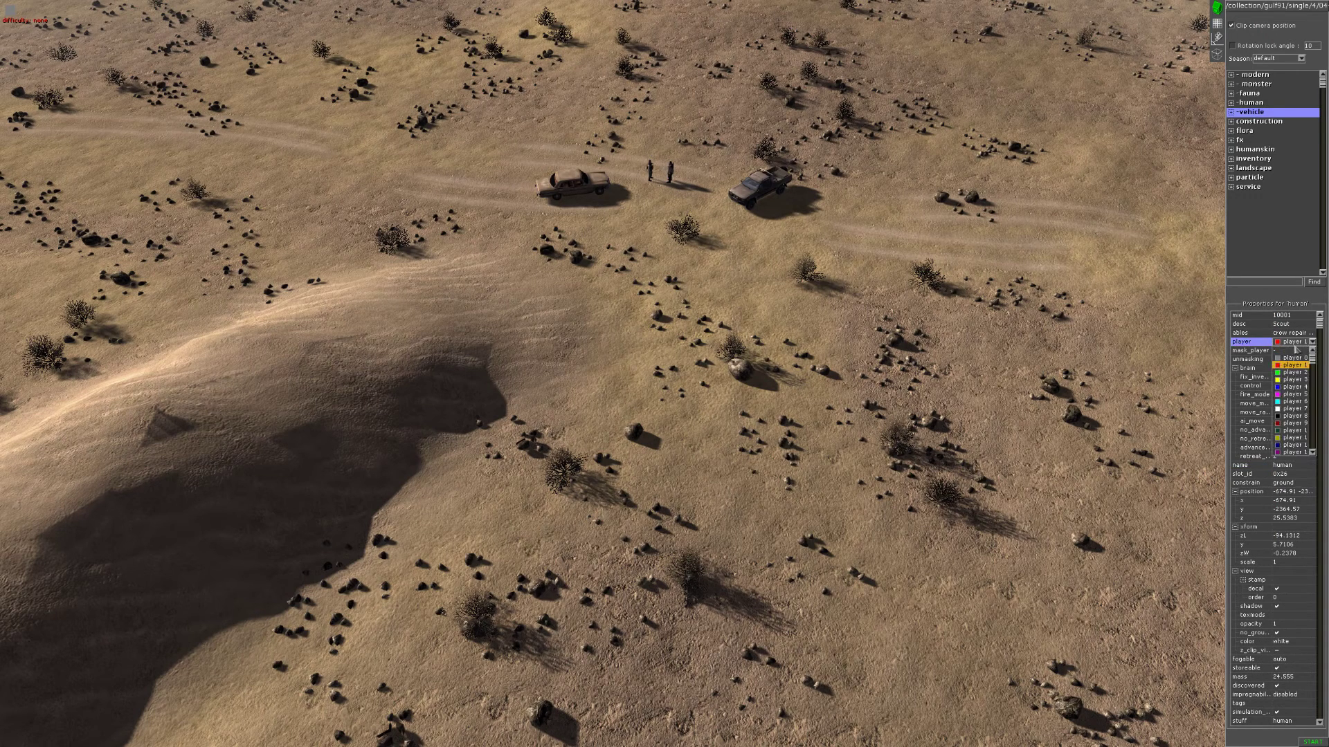
click(1297, 341)
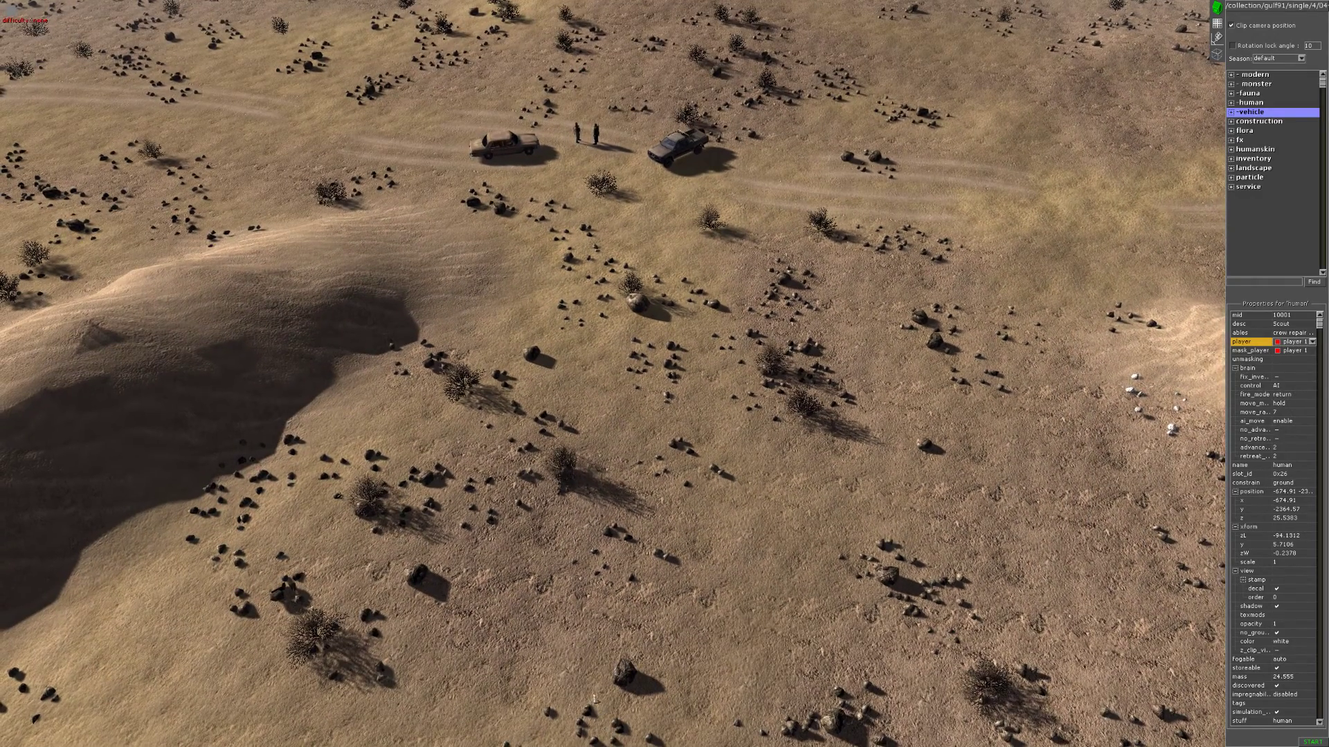
Step: Select both player 2 humans between the vehicles and give them the tag "en"
drag(655, 421, 784, 567)
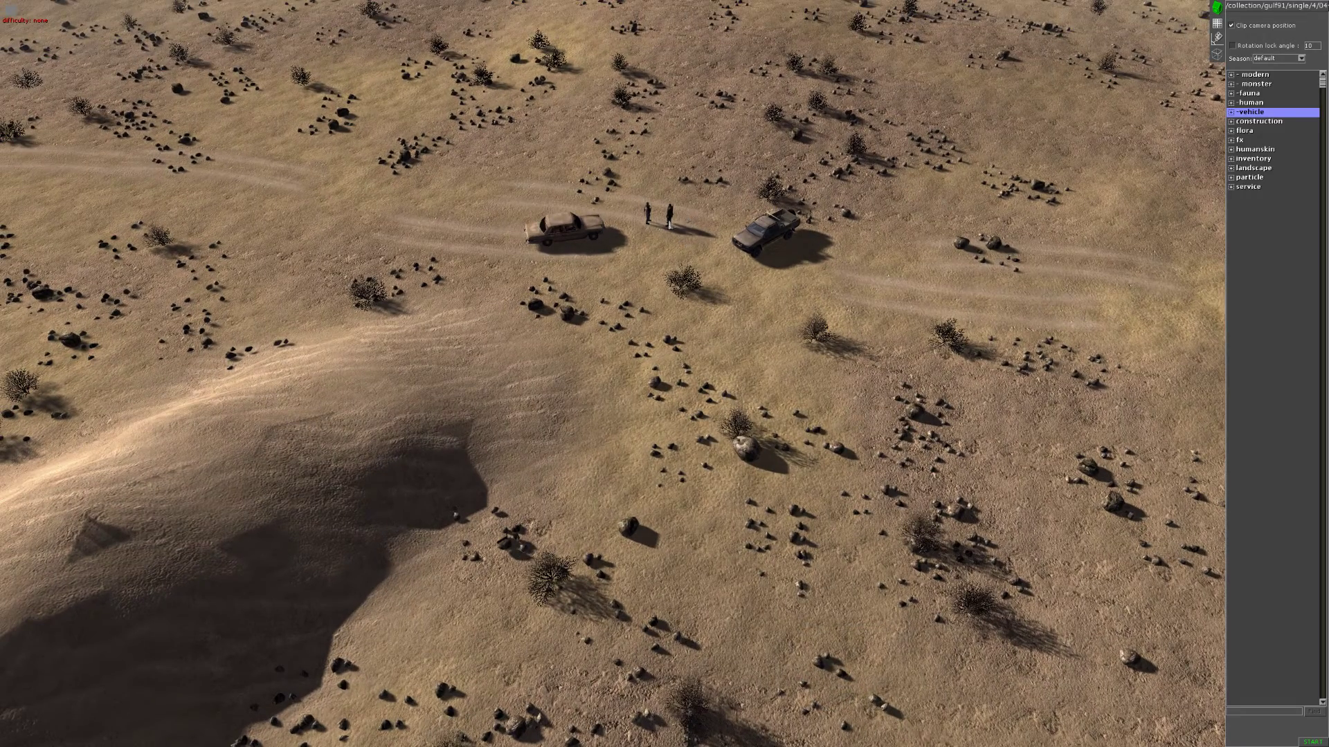
drag(692, 239, 644, 211)
key(Up)
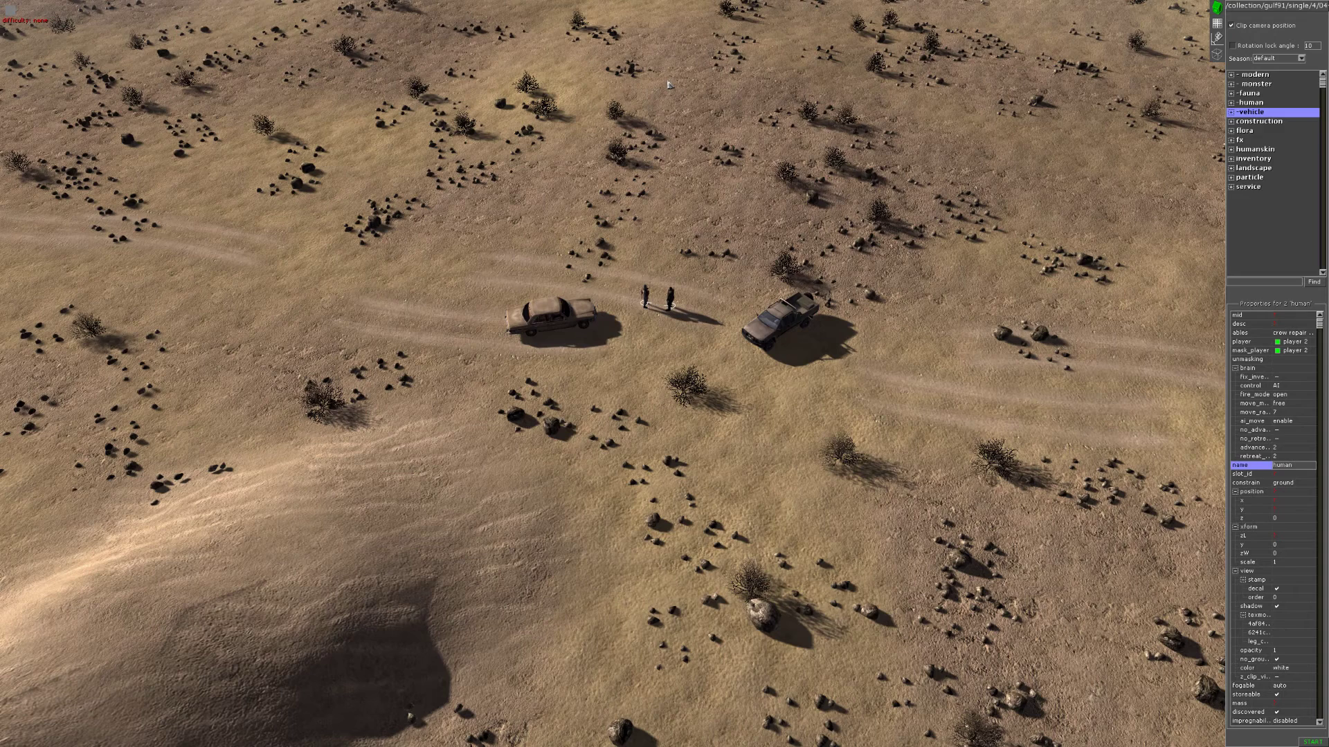
key(ctrl+t)
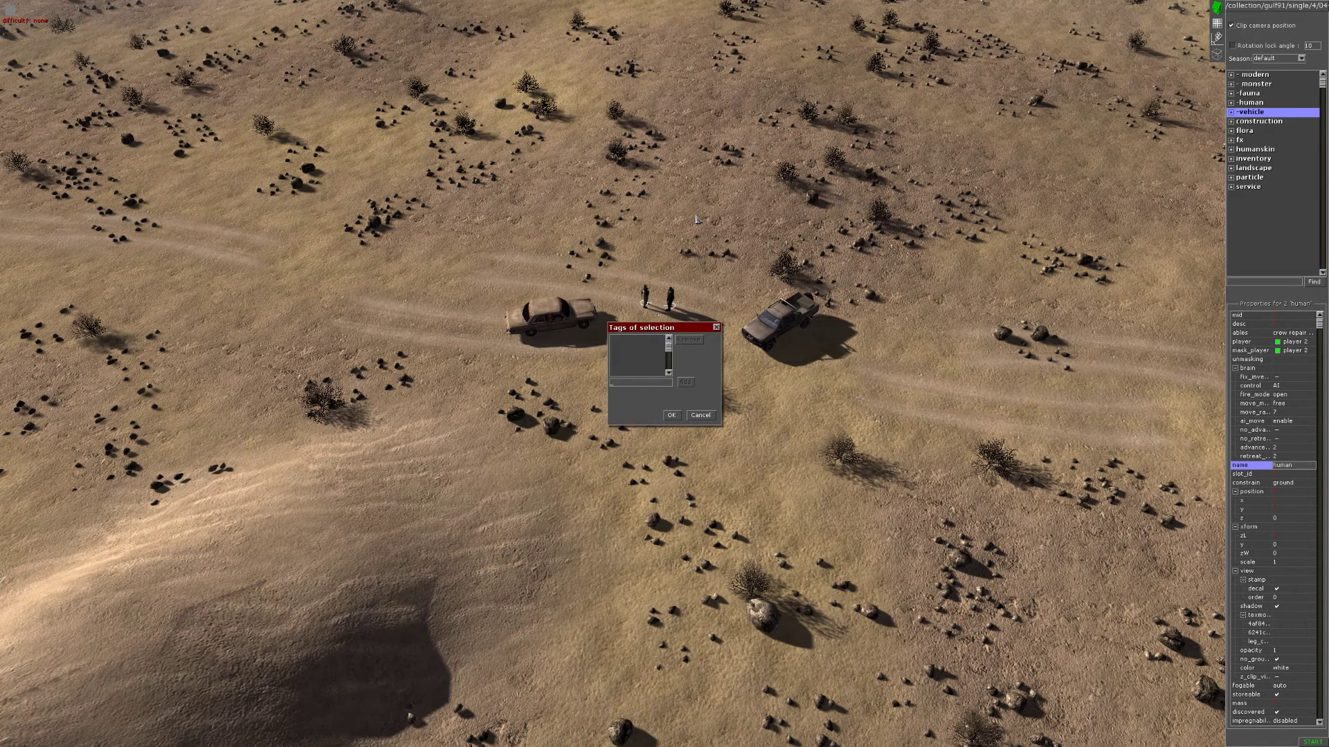
text(en)
key(Return)
key(Return)
Step: Give the player 1 Scout human the tag "player", then clear the selection and leave the entity editor
key(Down)
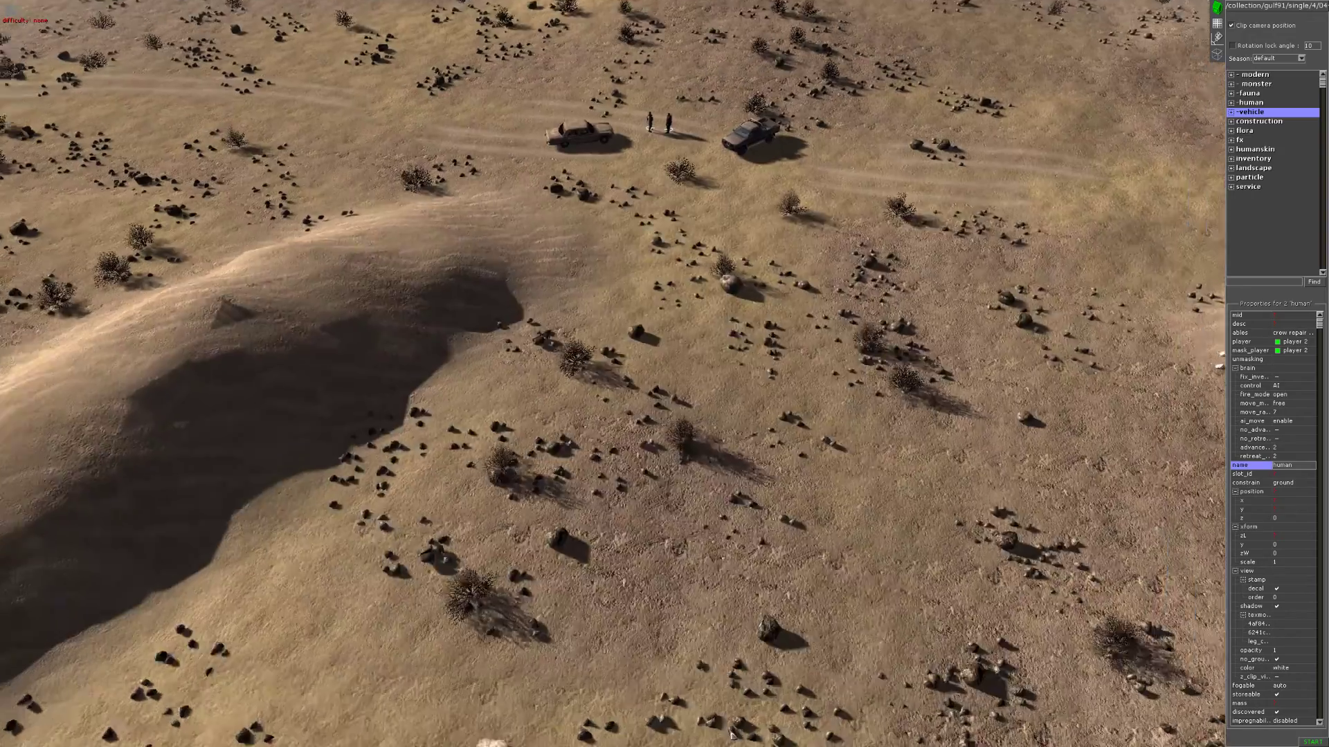
click(684, 376)
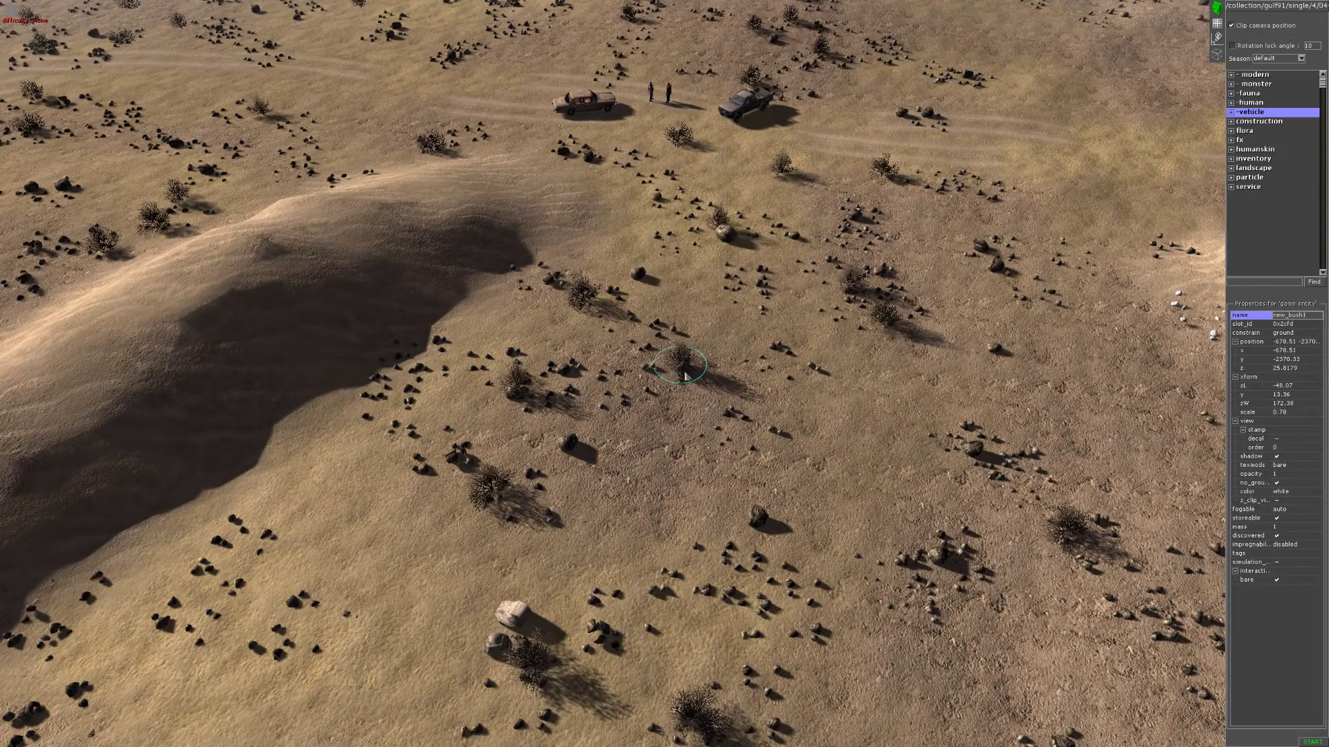
text(t)
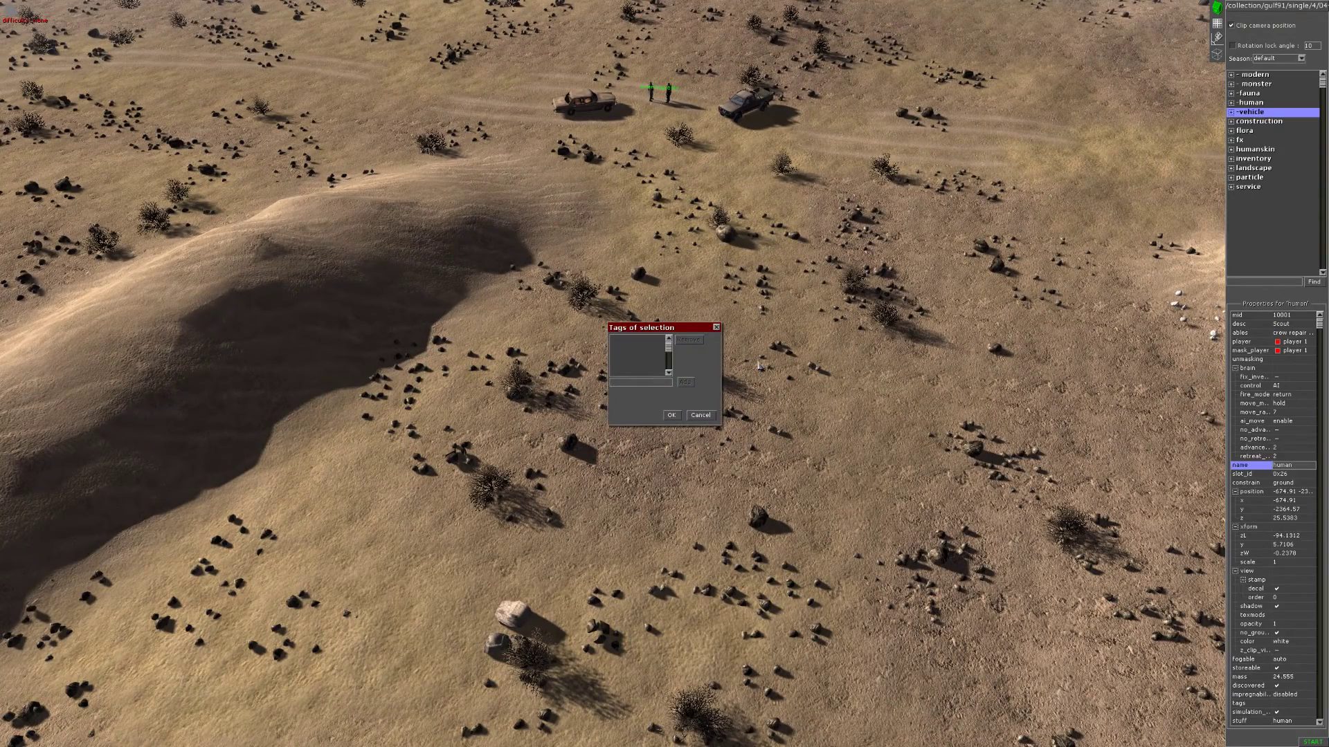
text(player)
key(Return)
key(Return)
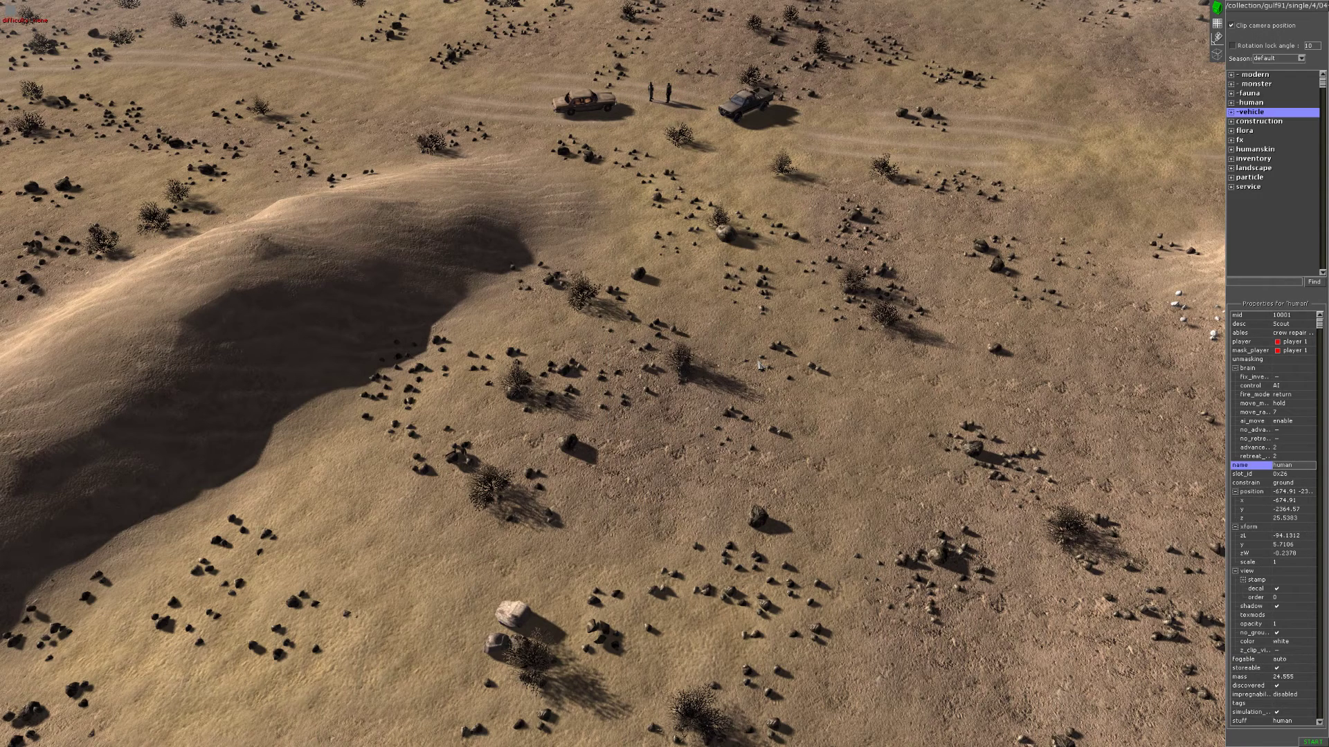
key(Up)
click(1034, 187)
key(F1)
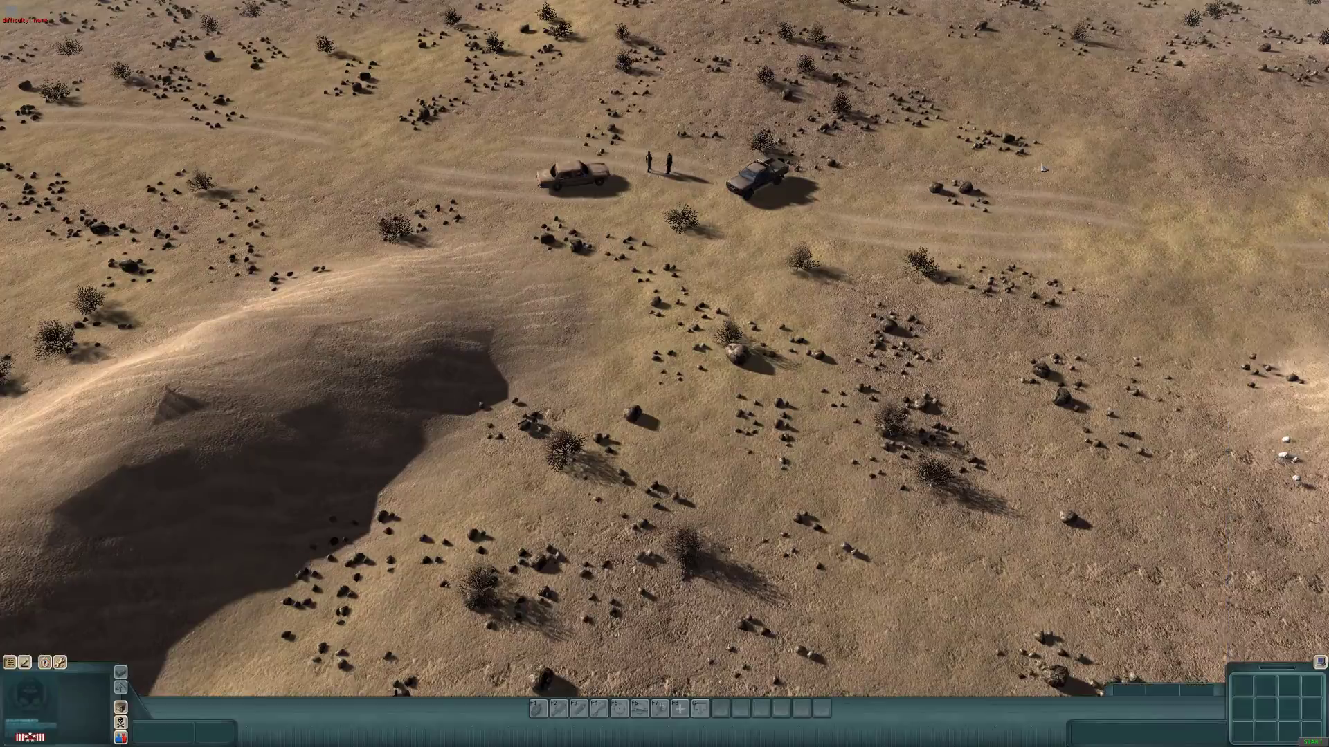
Step: Switch to the mission editor and open the mission properties with the helpers group expanded
key(Right)
middle_drag(1084, 236, 386, 173)
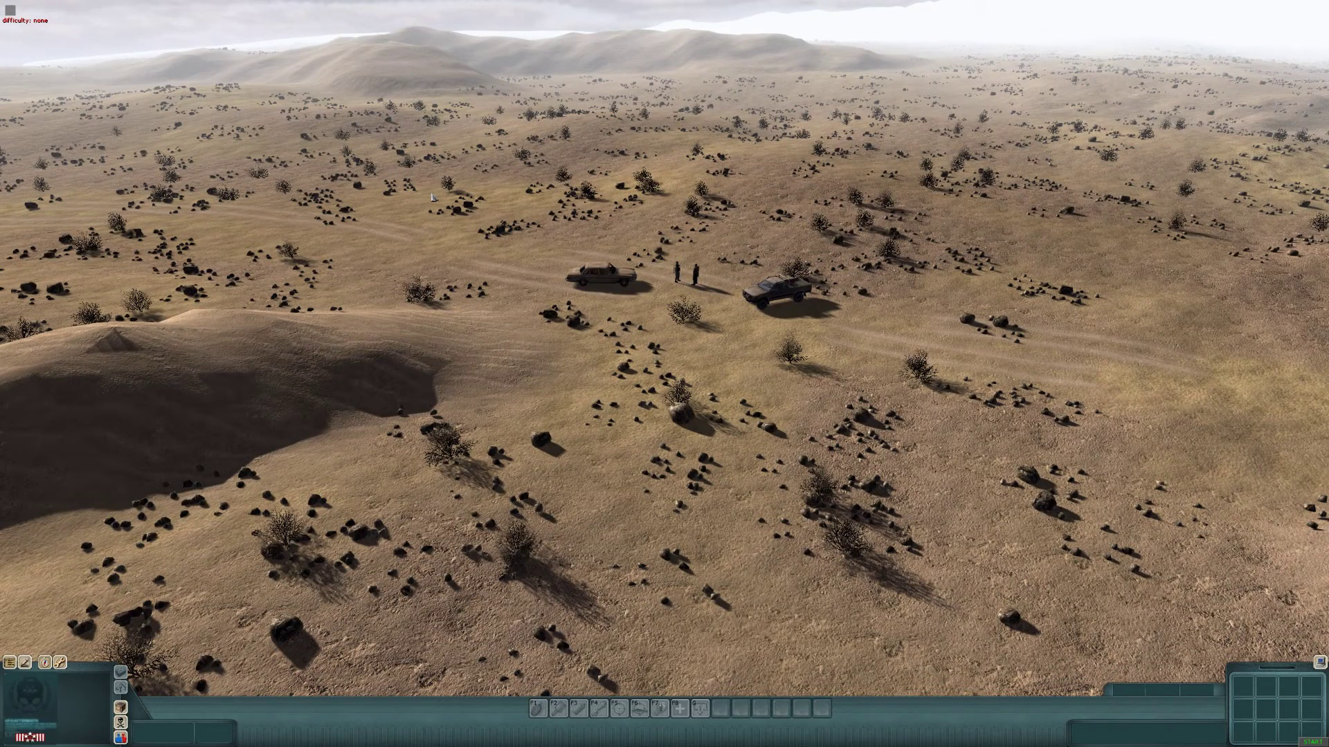
key(F3)
key(e)
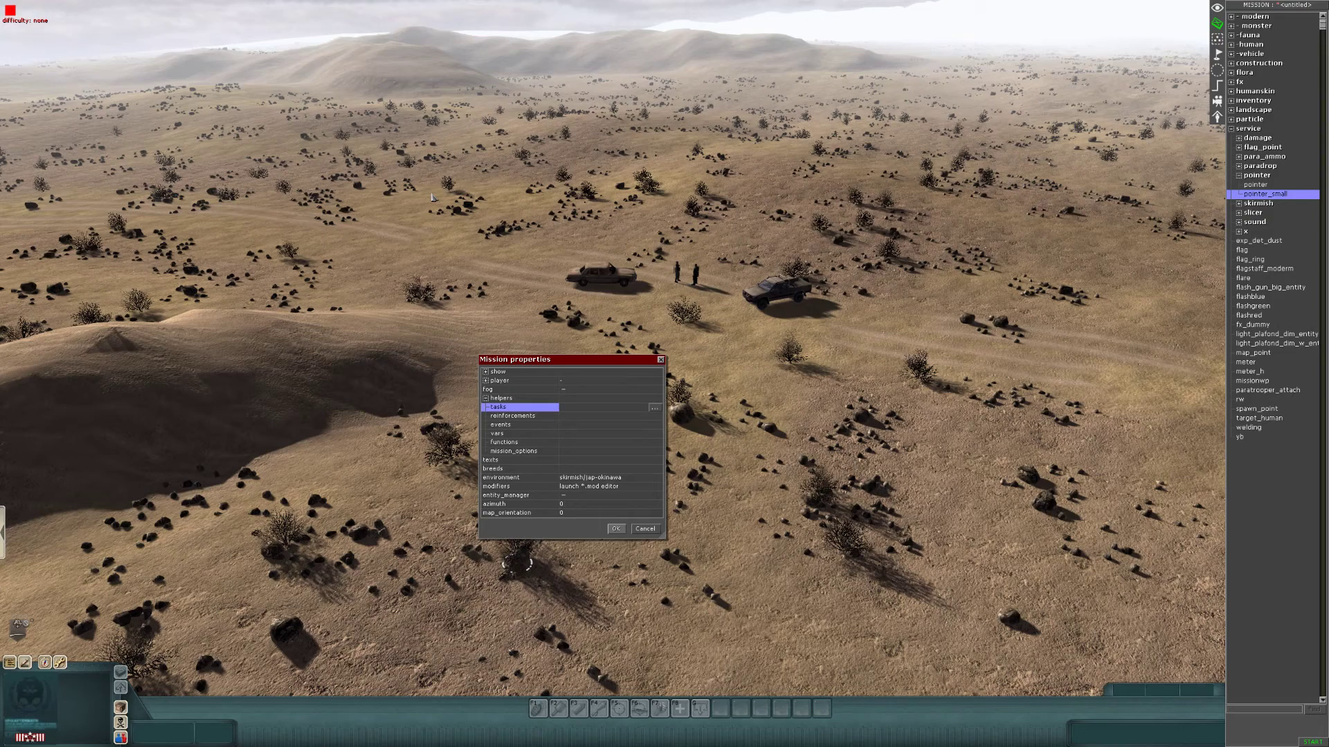
scroll(432, 197, up, 2)
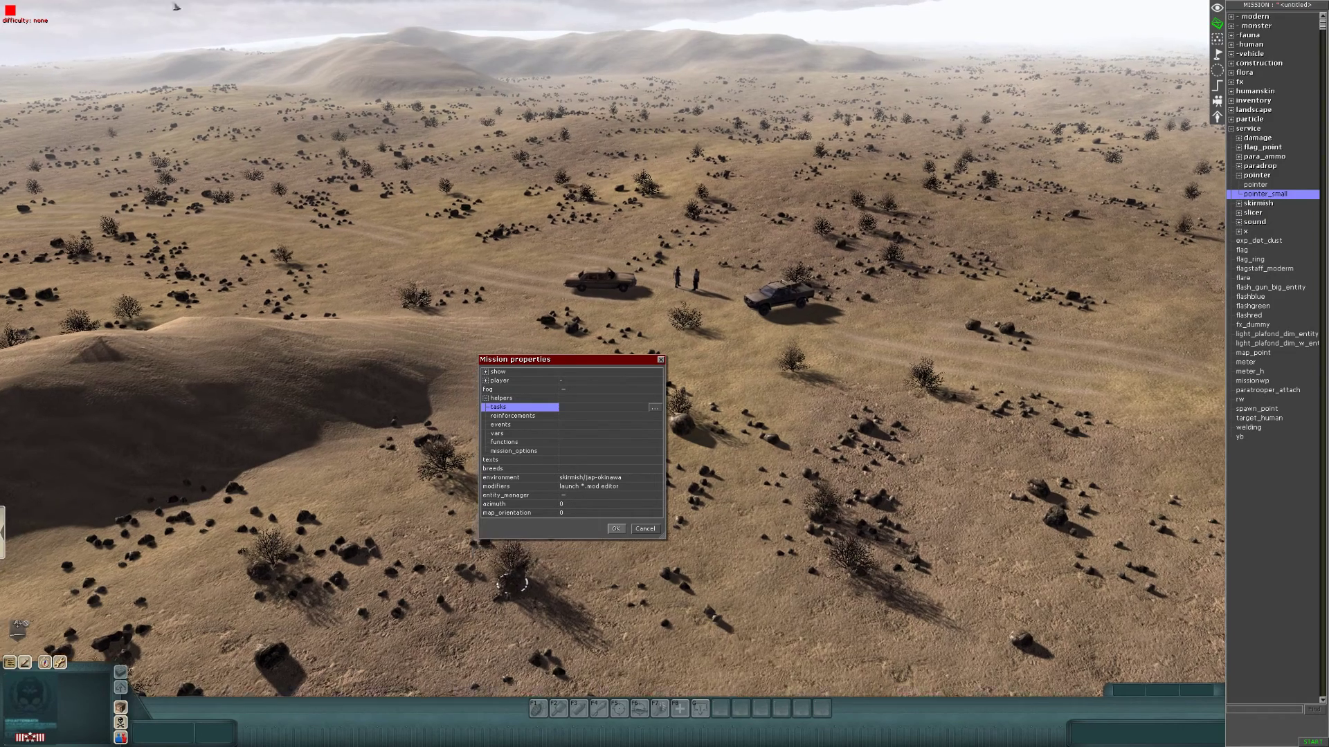
drag(585, 362, 601, 363)
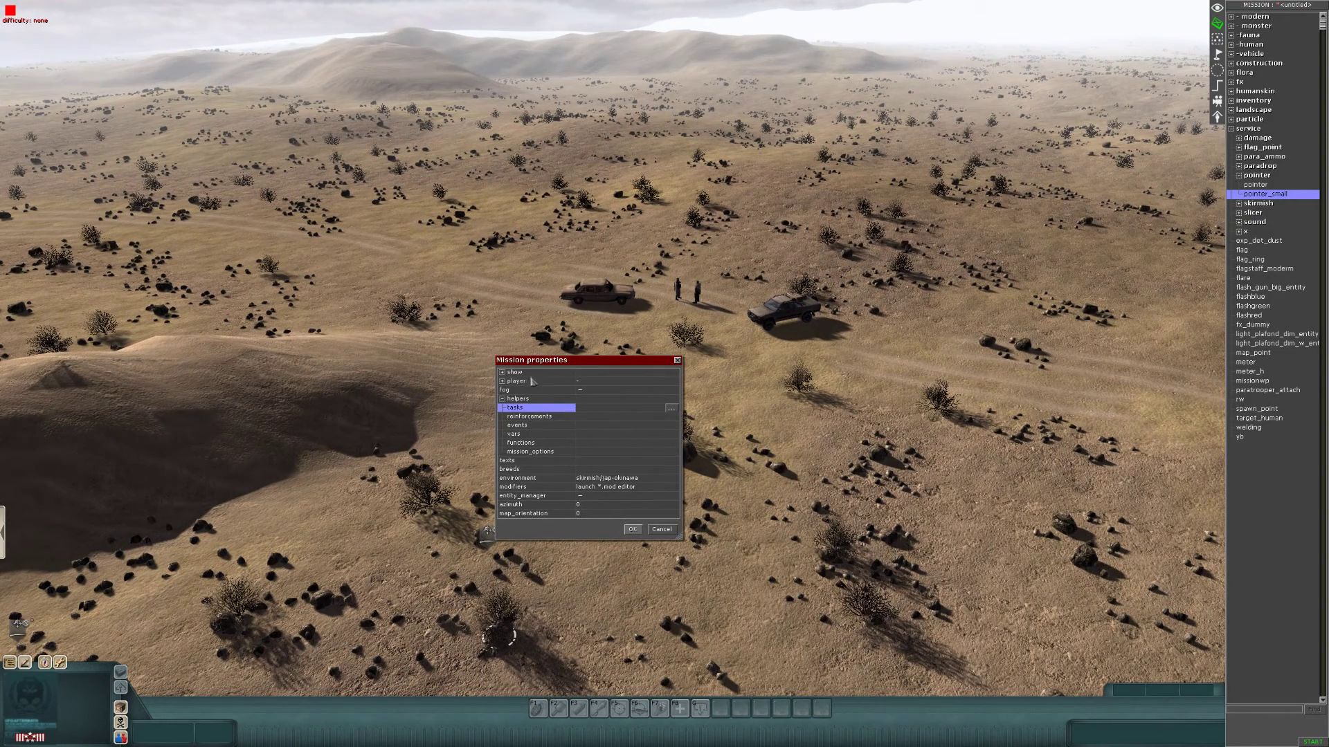
click(501, 399)
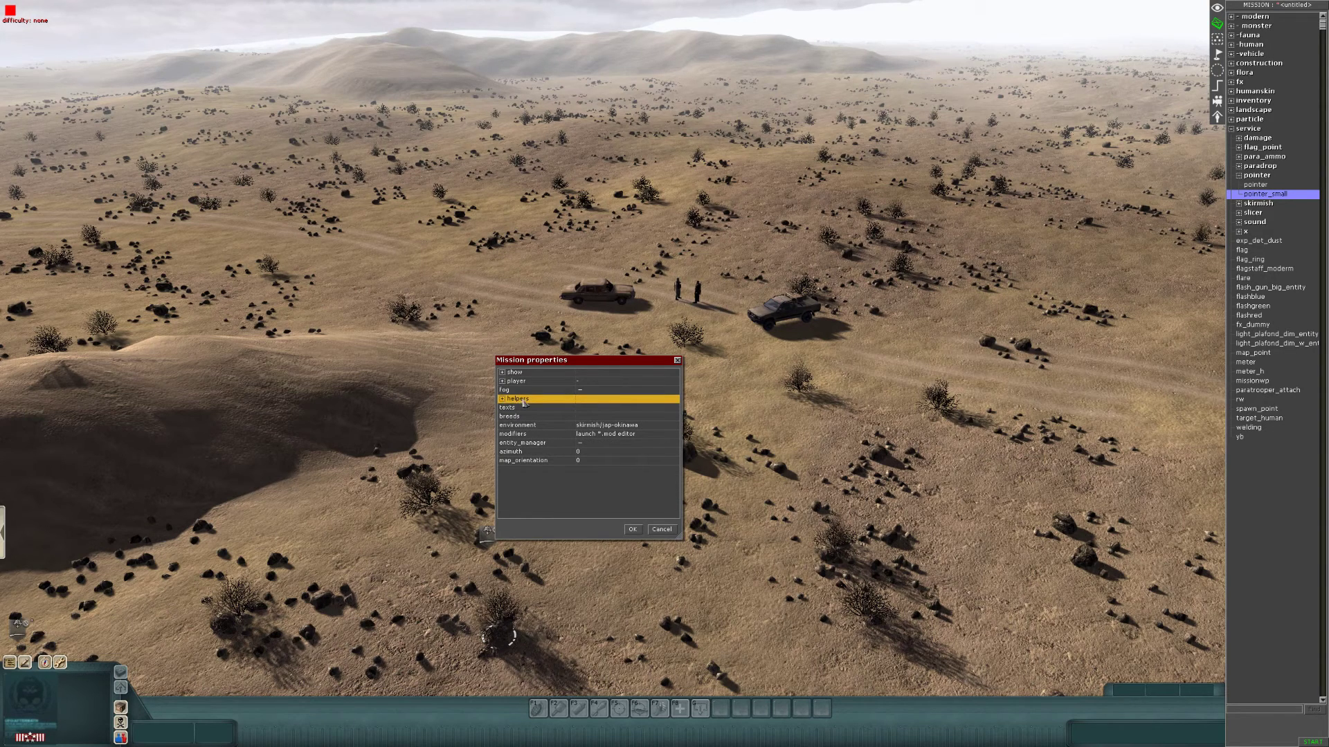
click(502, 399)
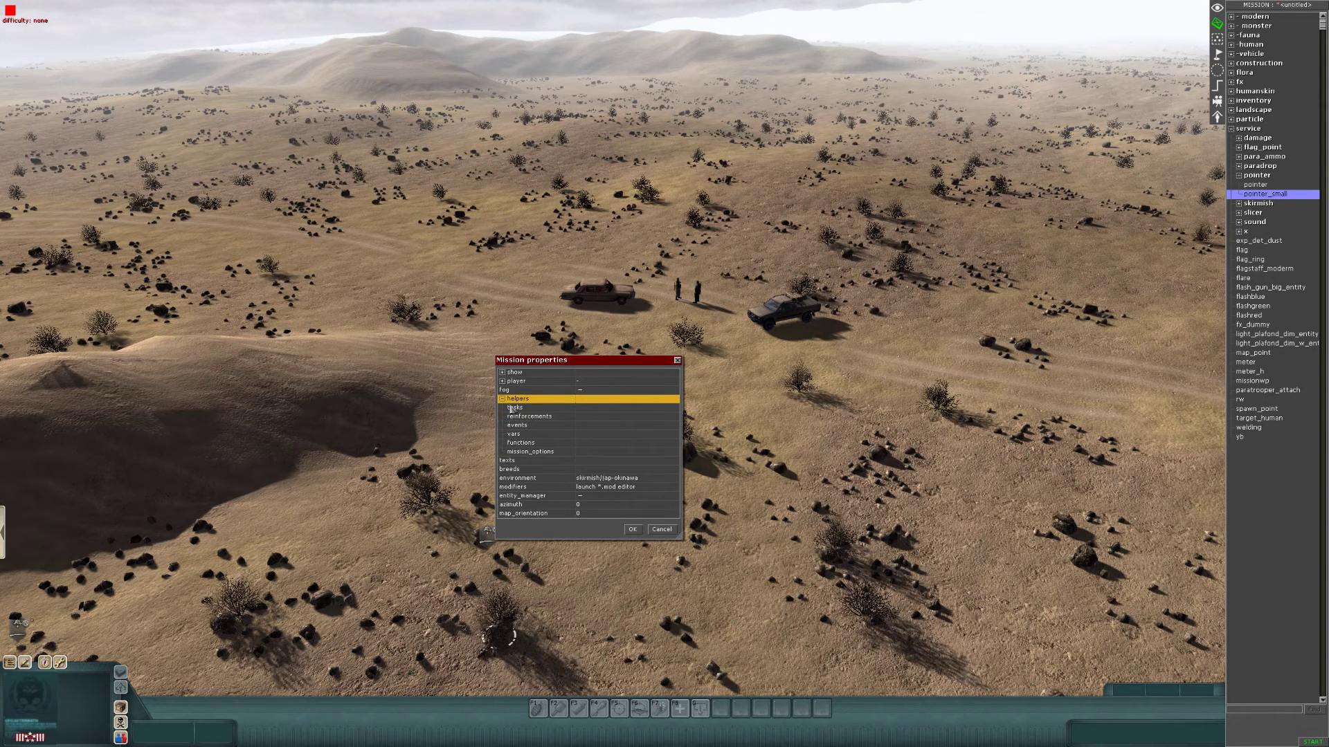
Step: Open the mission's task list and add a new task named "ob_1"
click(513, 408)
click(671, 409)
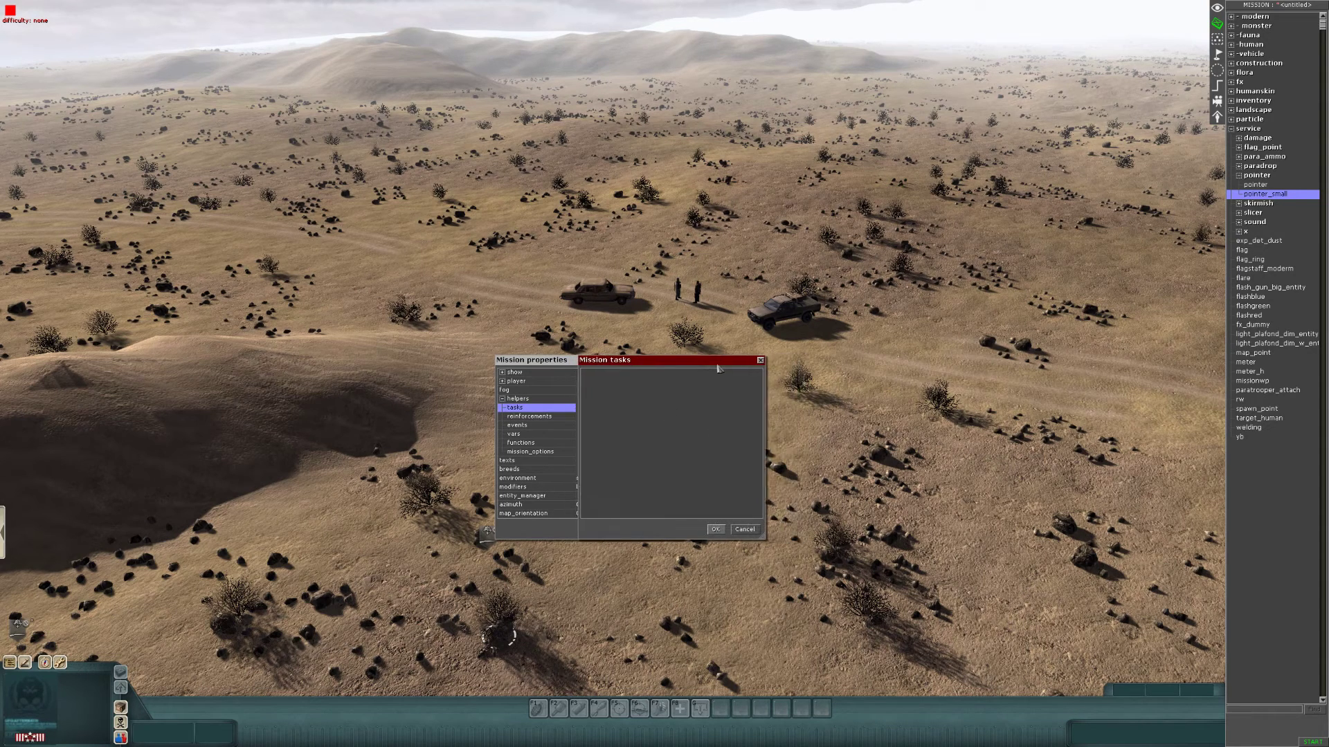
right_click(681, 416)
click(693, 419)
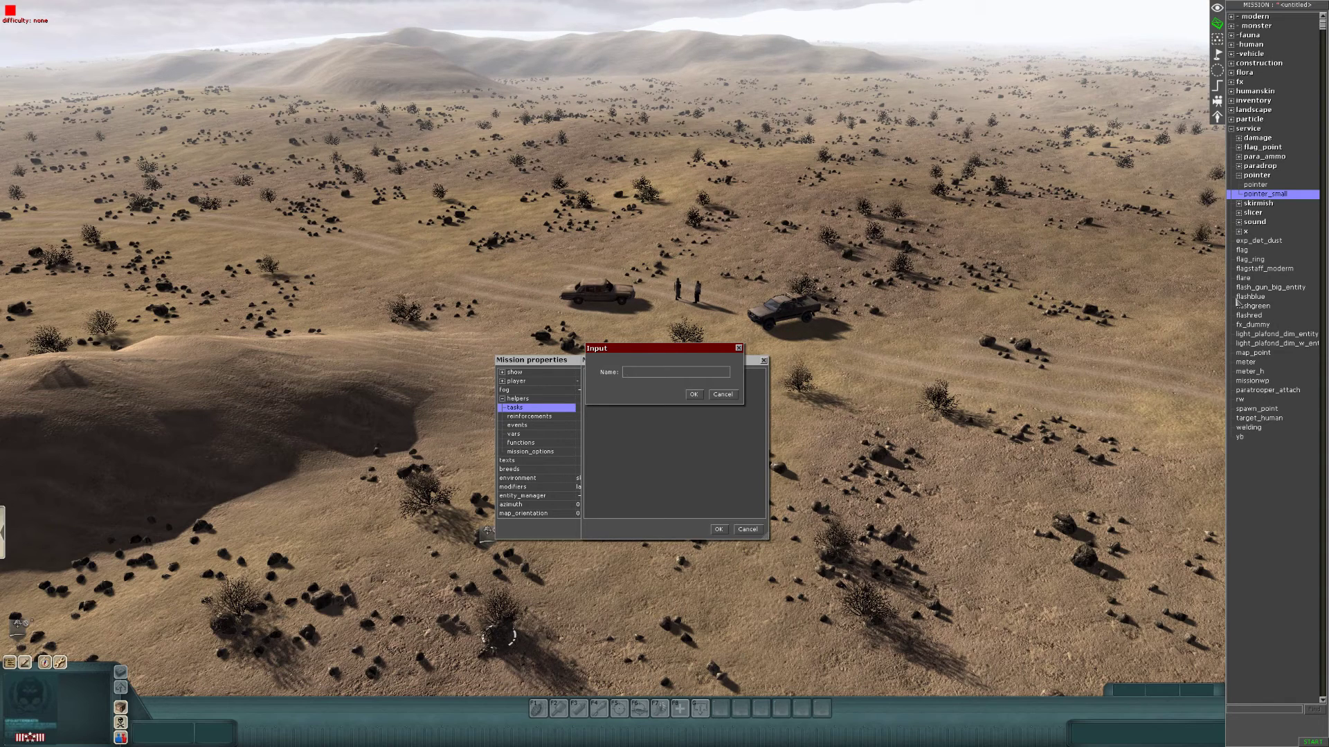
key(Return)
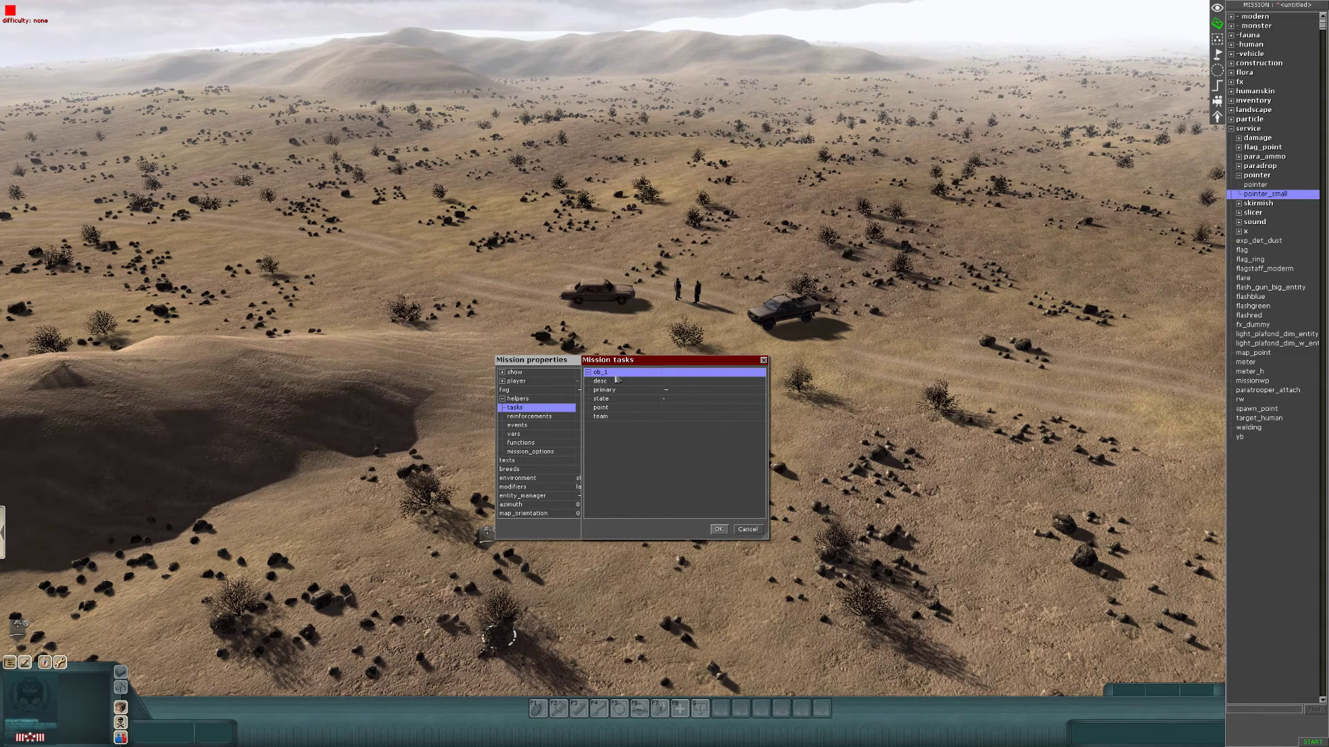
Step: Examine the desc, primary, state, point and team properties of the ob_1 task
click(602, 381)
click(607, 392)
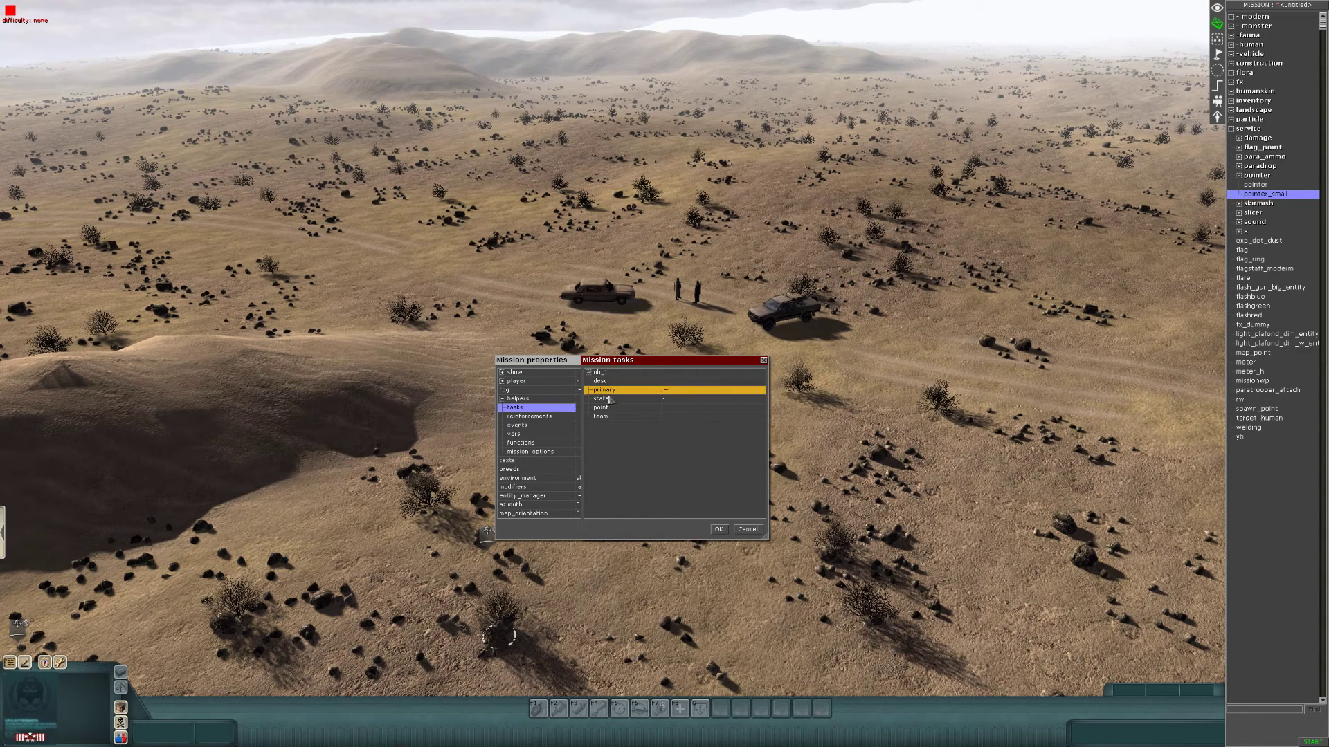
click(609, 400)
click(610, 407)
click(609, 416)
click(606, 381)
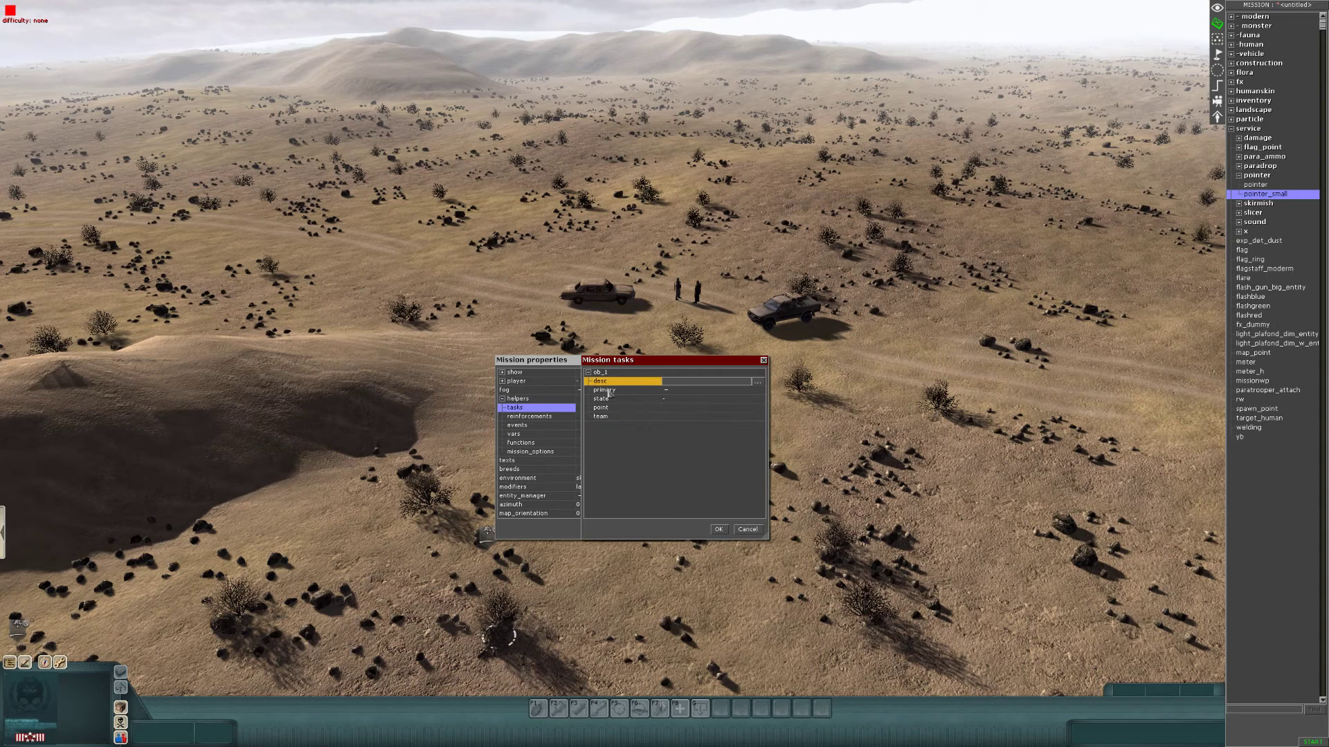
click(607, 390)
click(608, 398)
click(609, 407)
Step: Give task ob_1 a description by adding text tag "ob_1" reading "Kill the enemies", then save and assign it
click(625, 382)
click(757, 381)
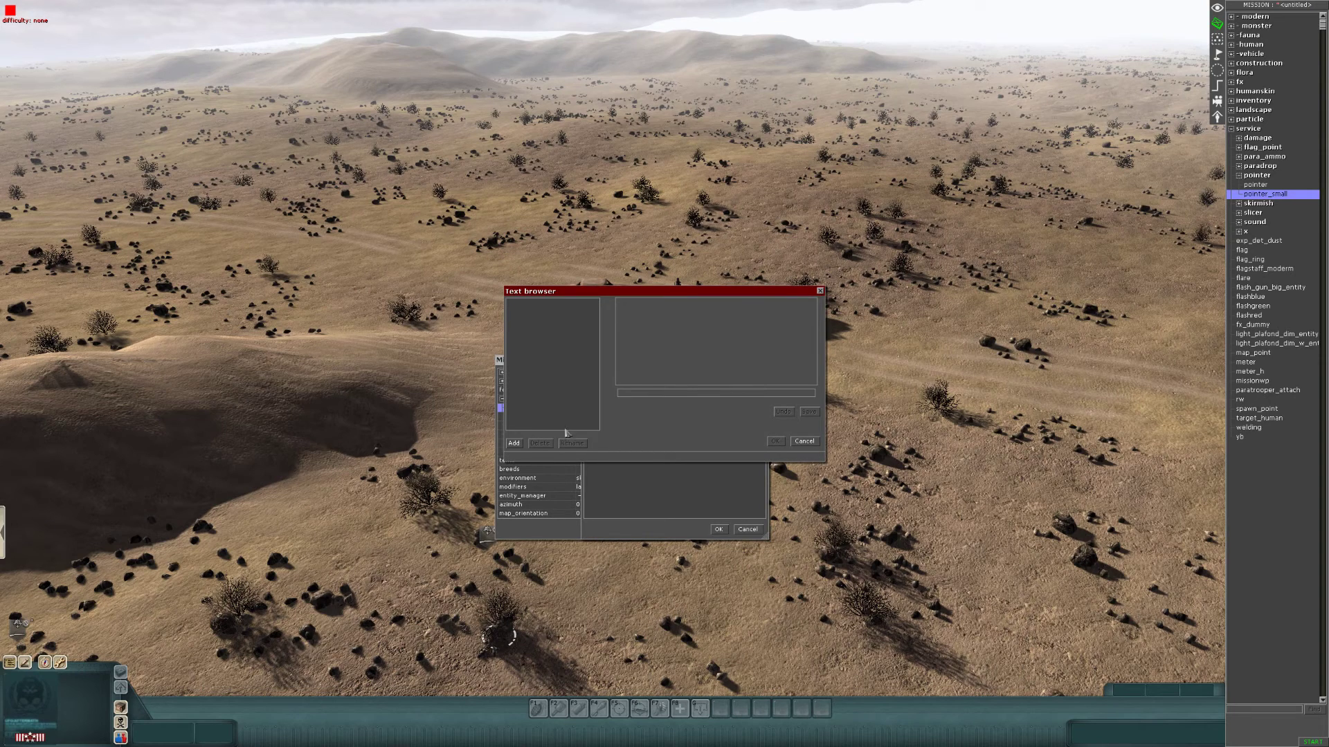
drag(647, 291, 683, 295)
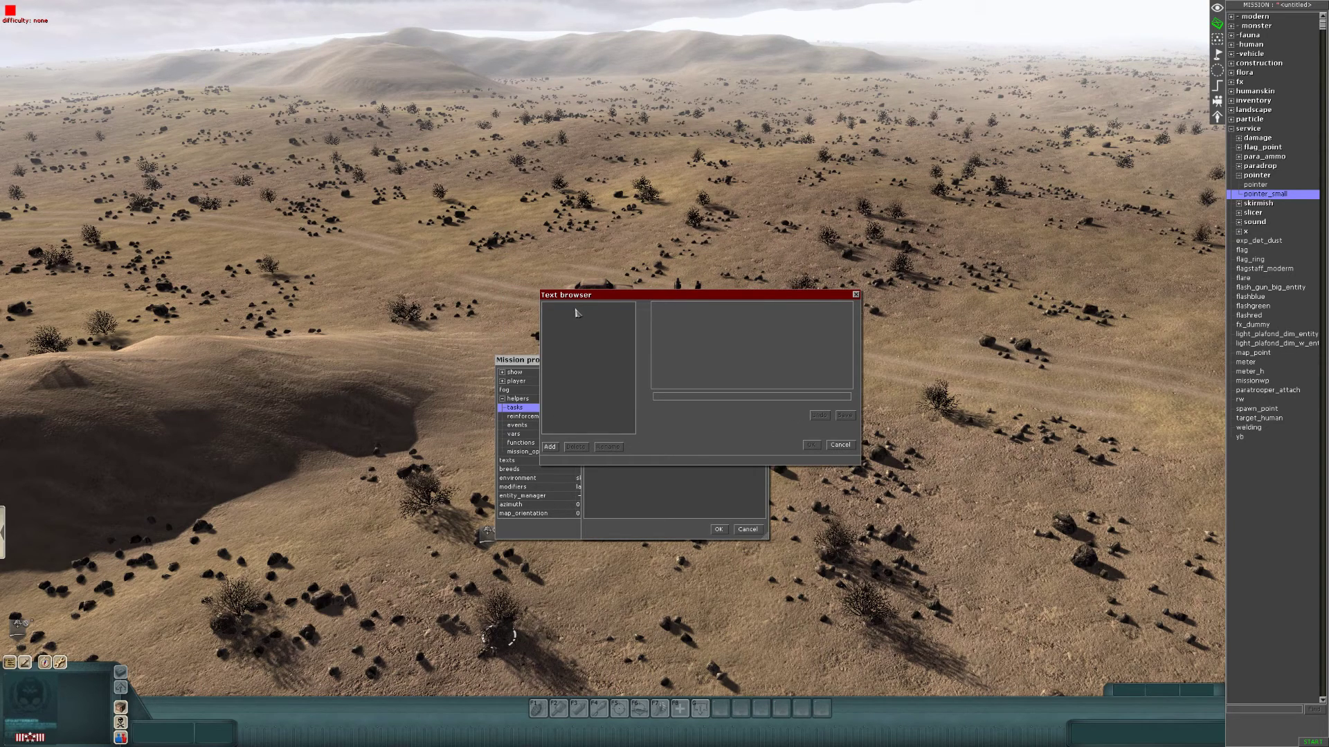
click(549, 446)
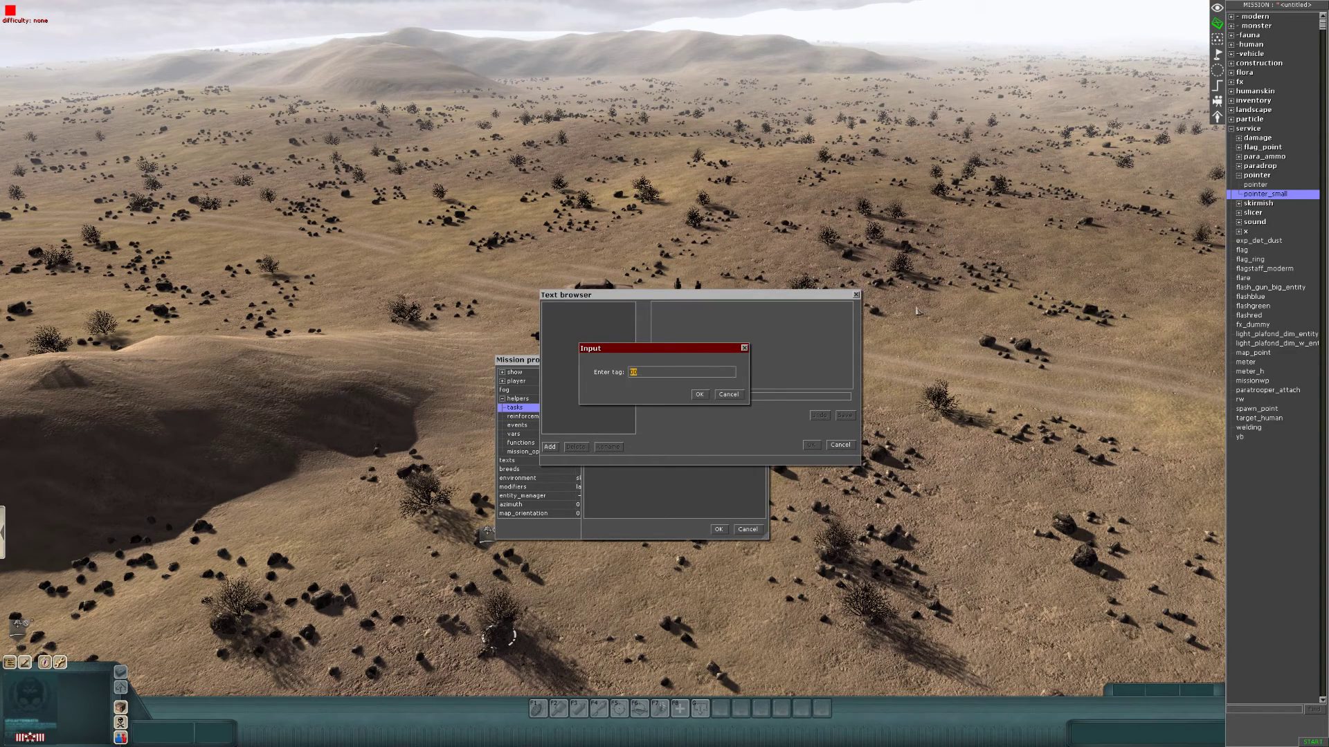
text(ob_1)
key(Return)
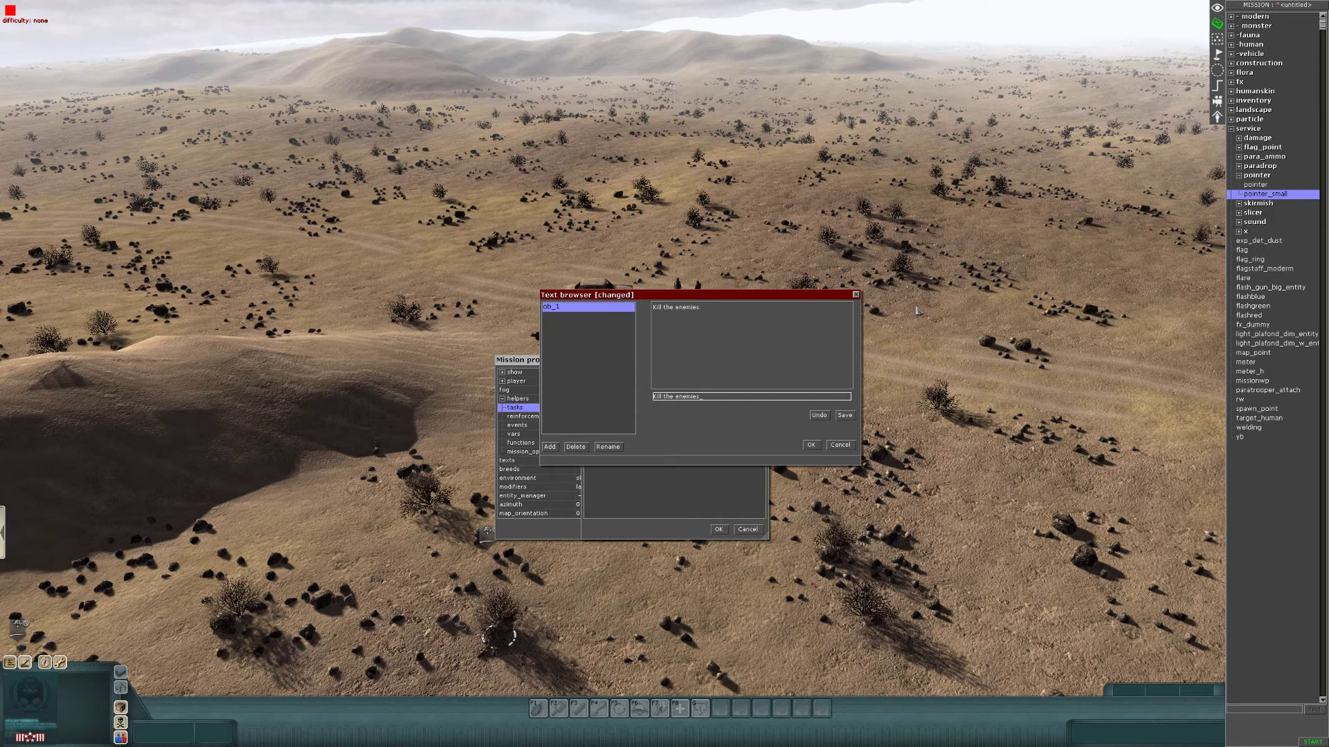
key(Return)
click(844, 415)
click(811, 445)
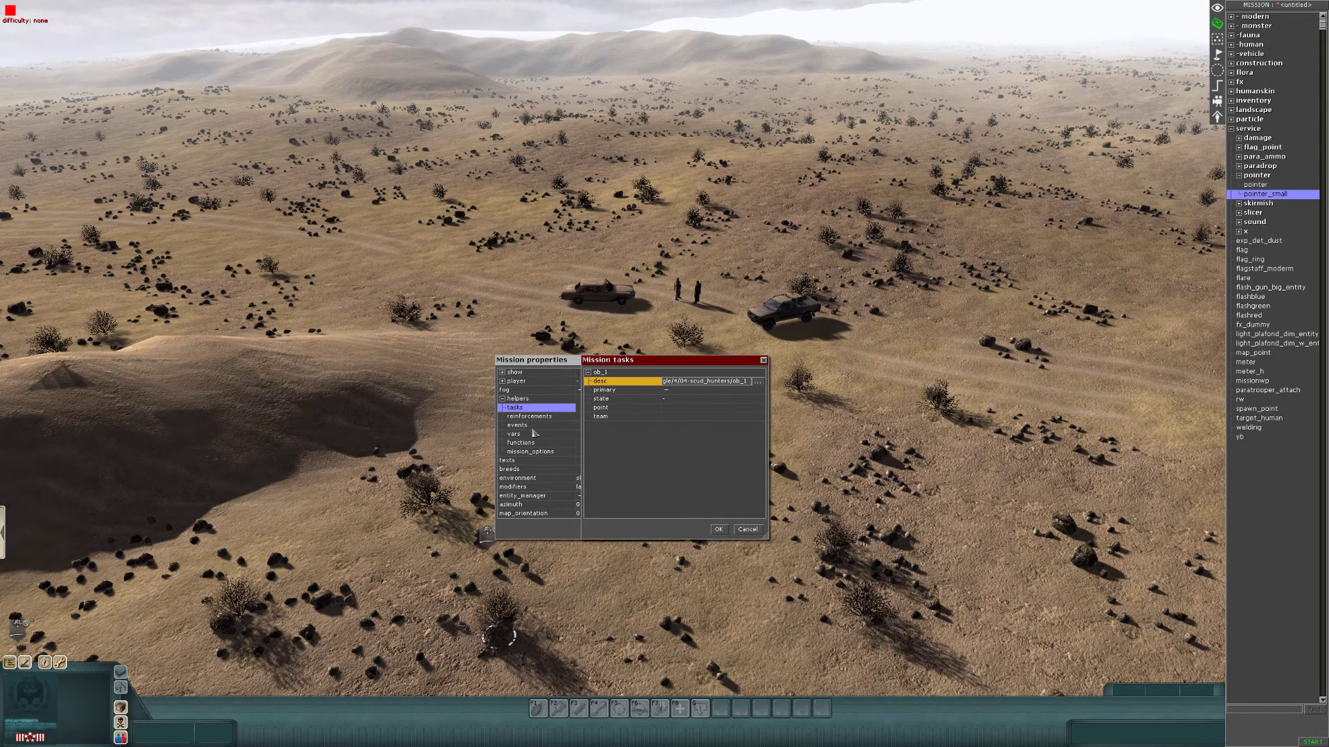
Step: Make task ob_1 primary with its state set to hidden, then accept the task list and mission properties
click(666, 390)
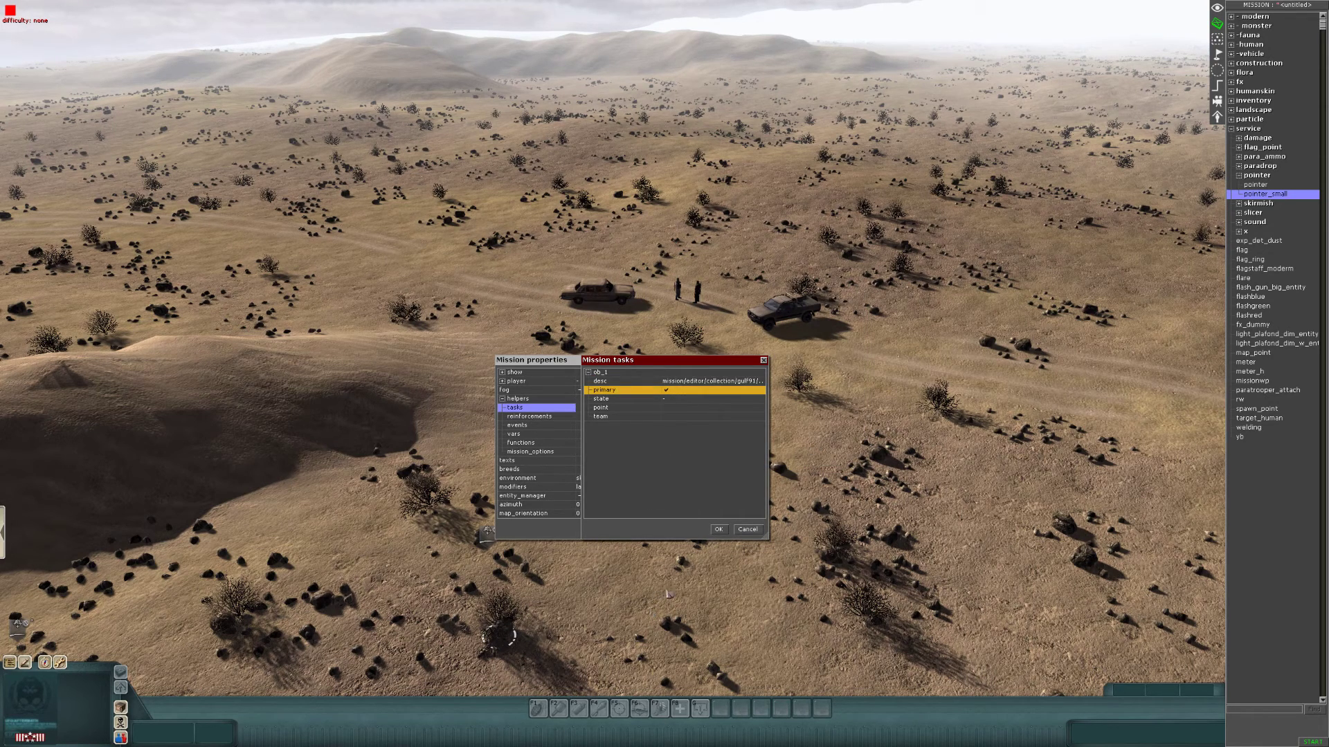
click(668, 399)
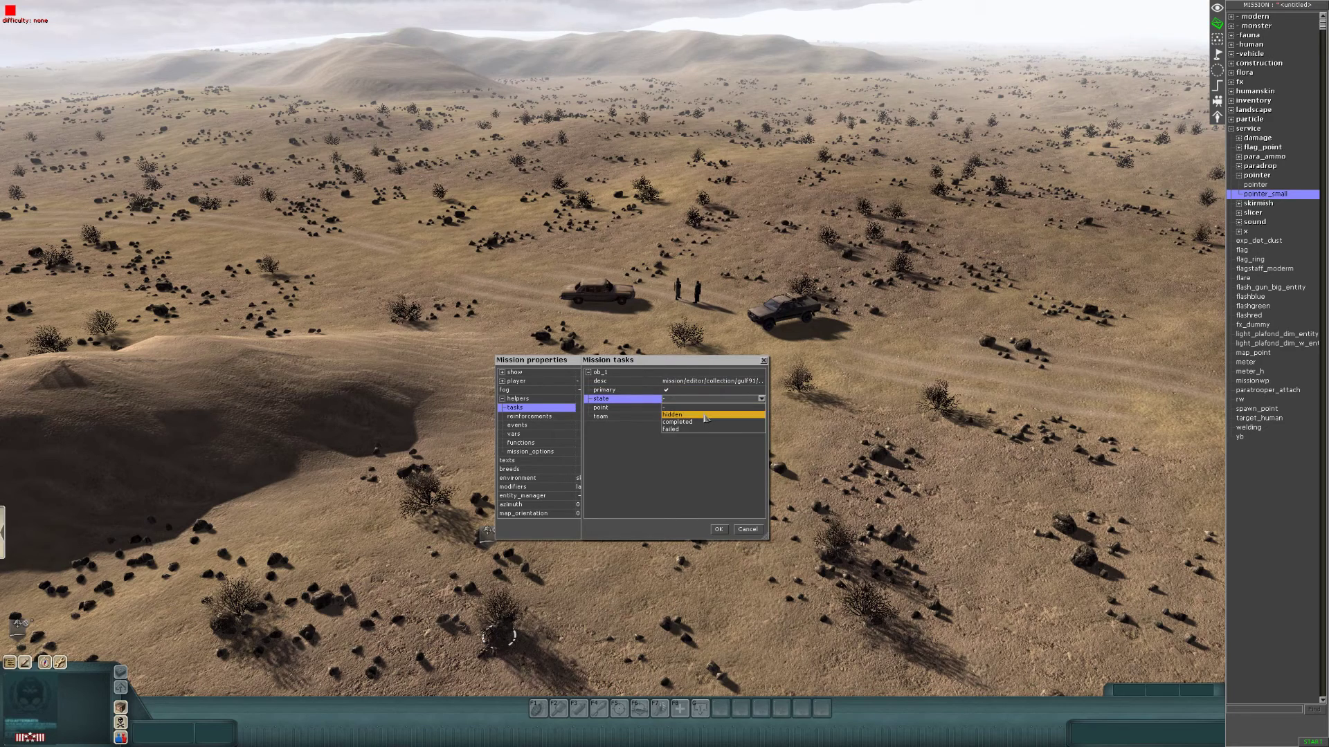
click(705, 415)
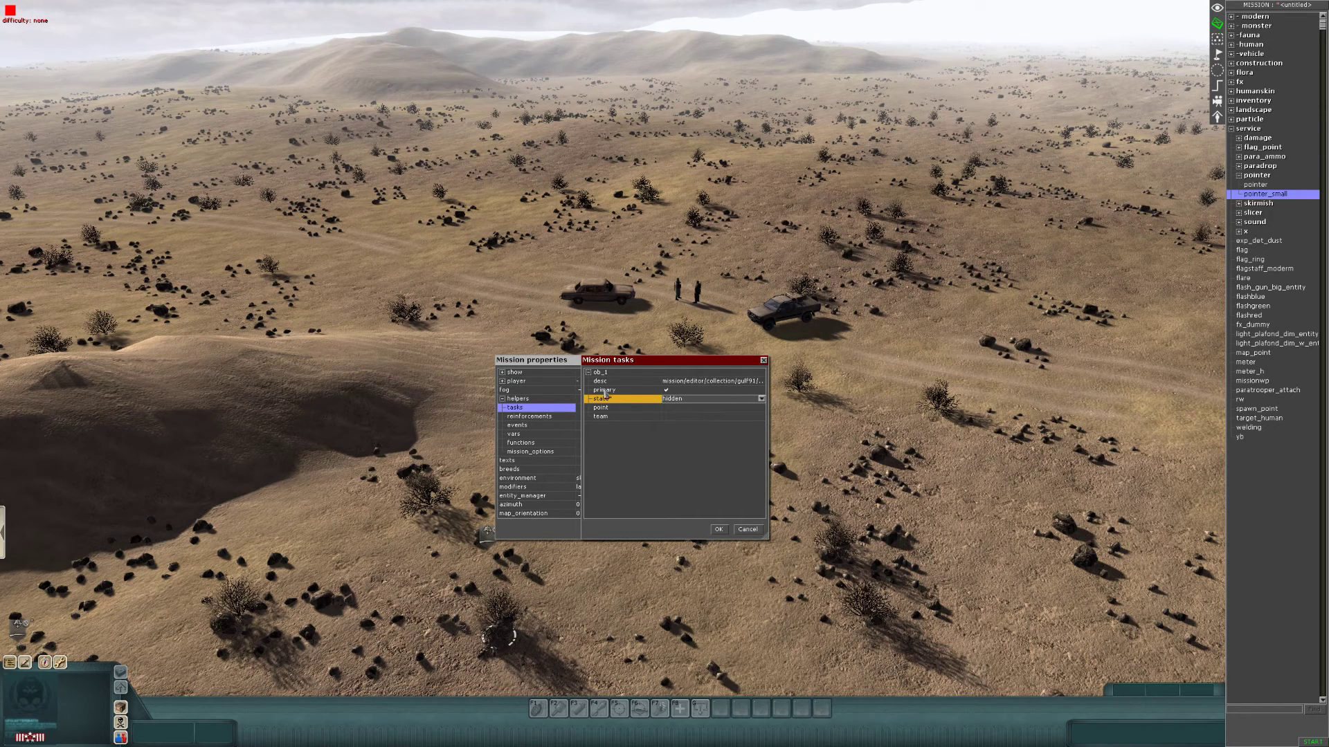
click(588, 372)
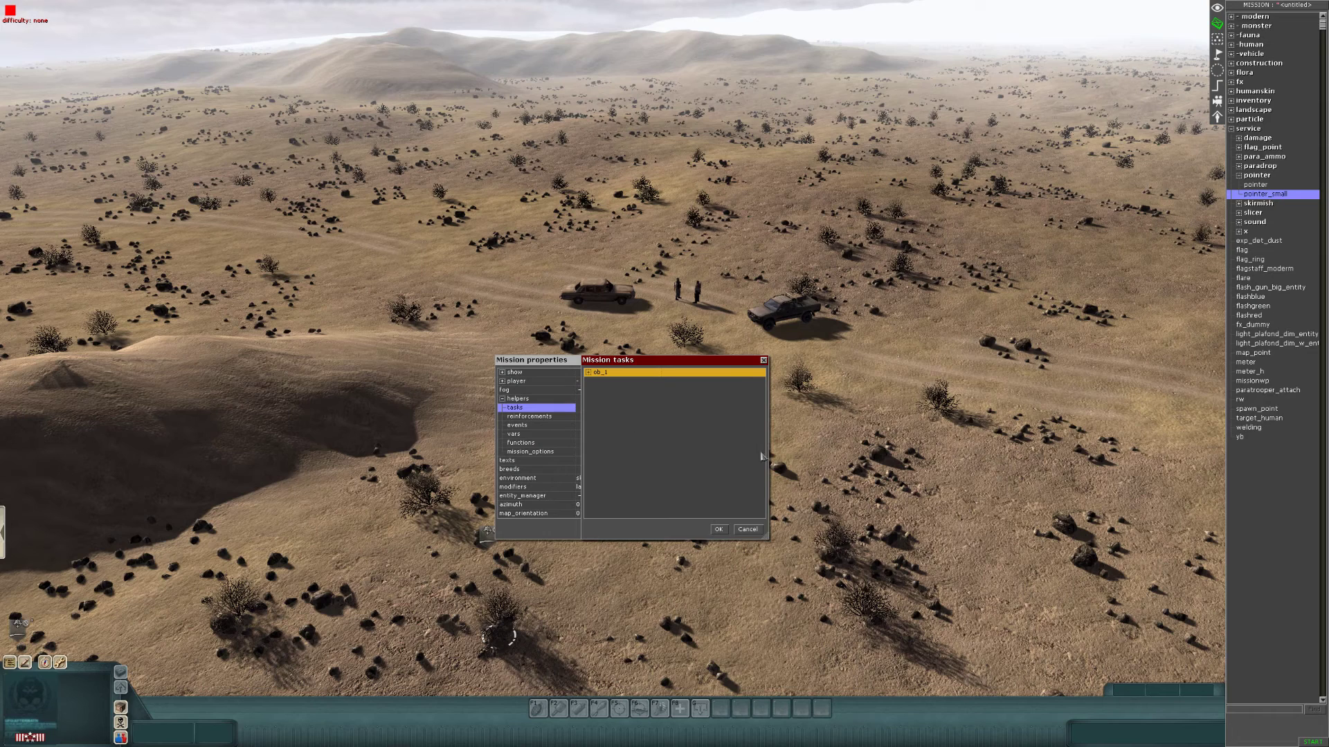
click(721, 531)
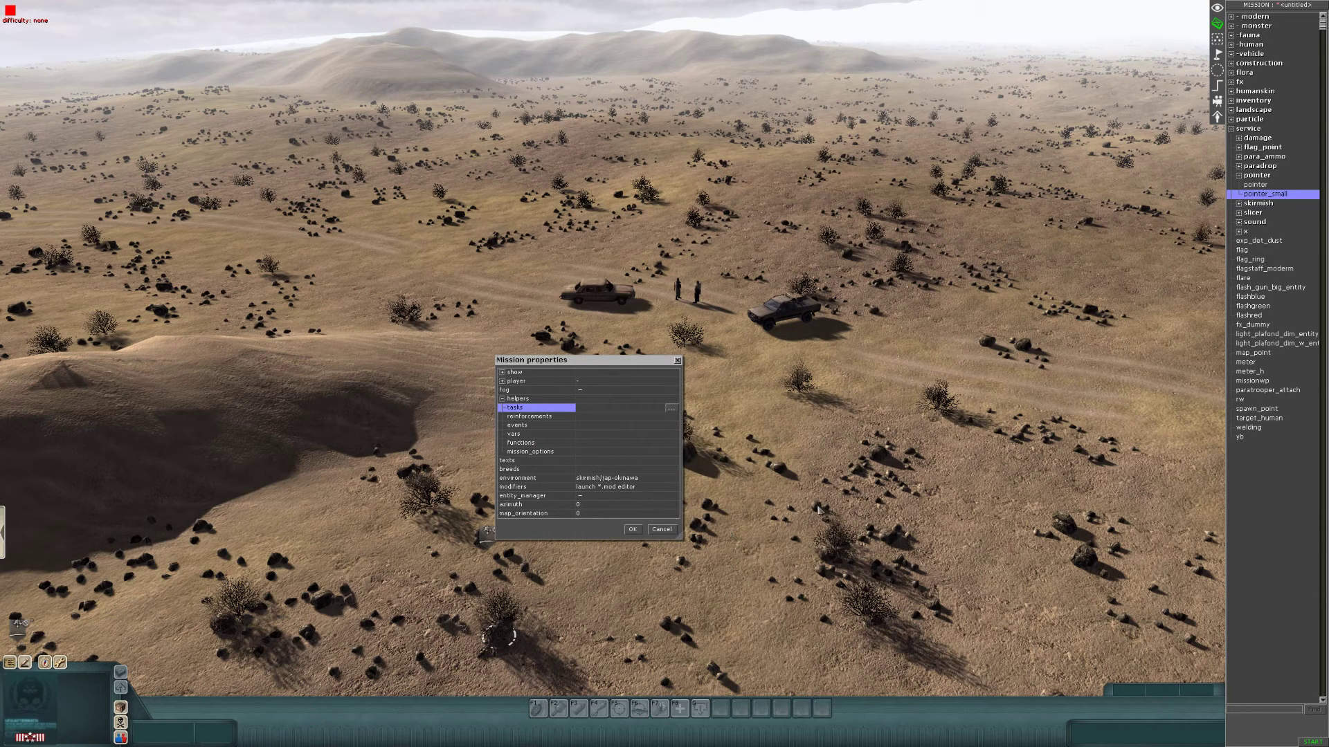
click(633, 530)
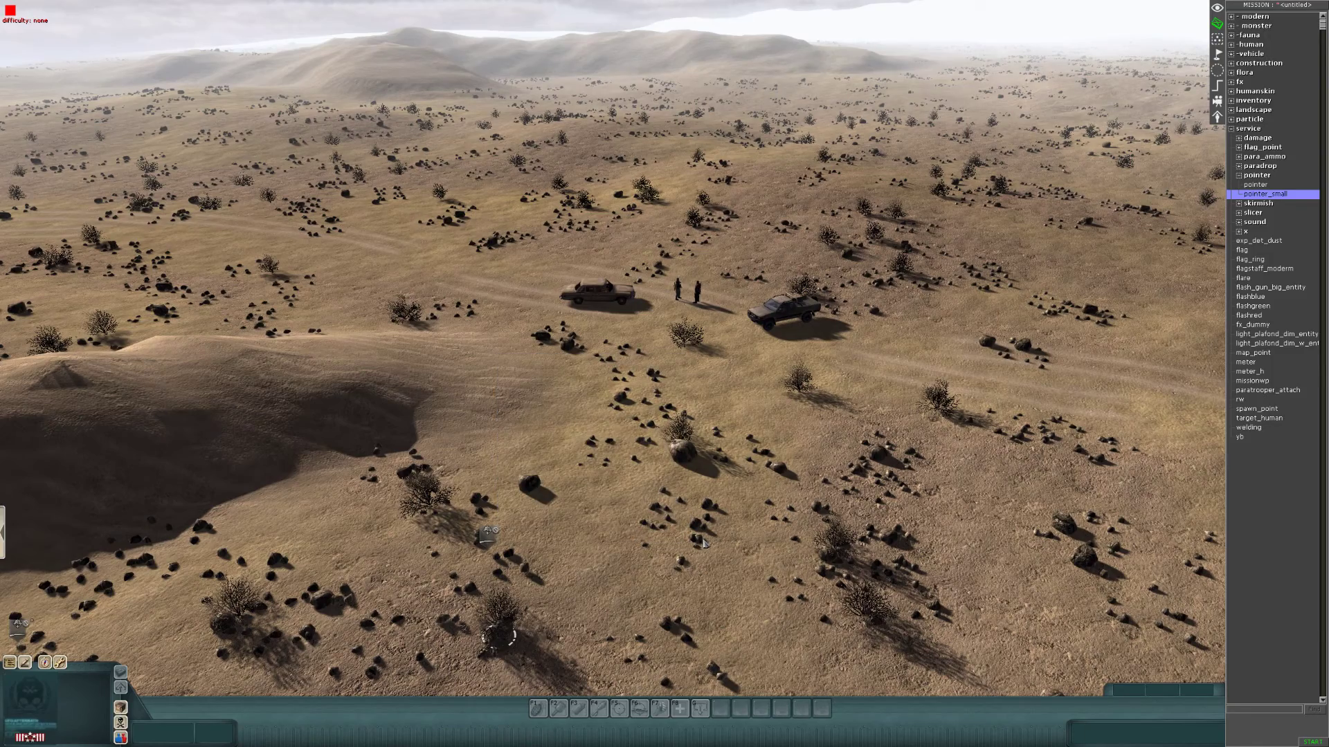
Step: Switch the mission editor to its triggers and add a trigger named "ob_1_begin"
middle_drag(745, 494, 789, 547)
key(F2)
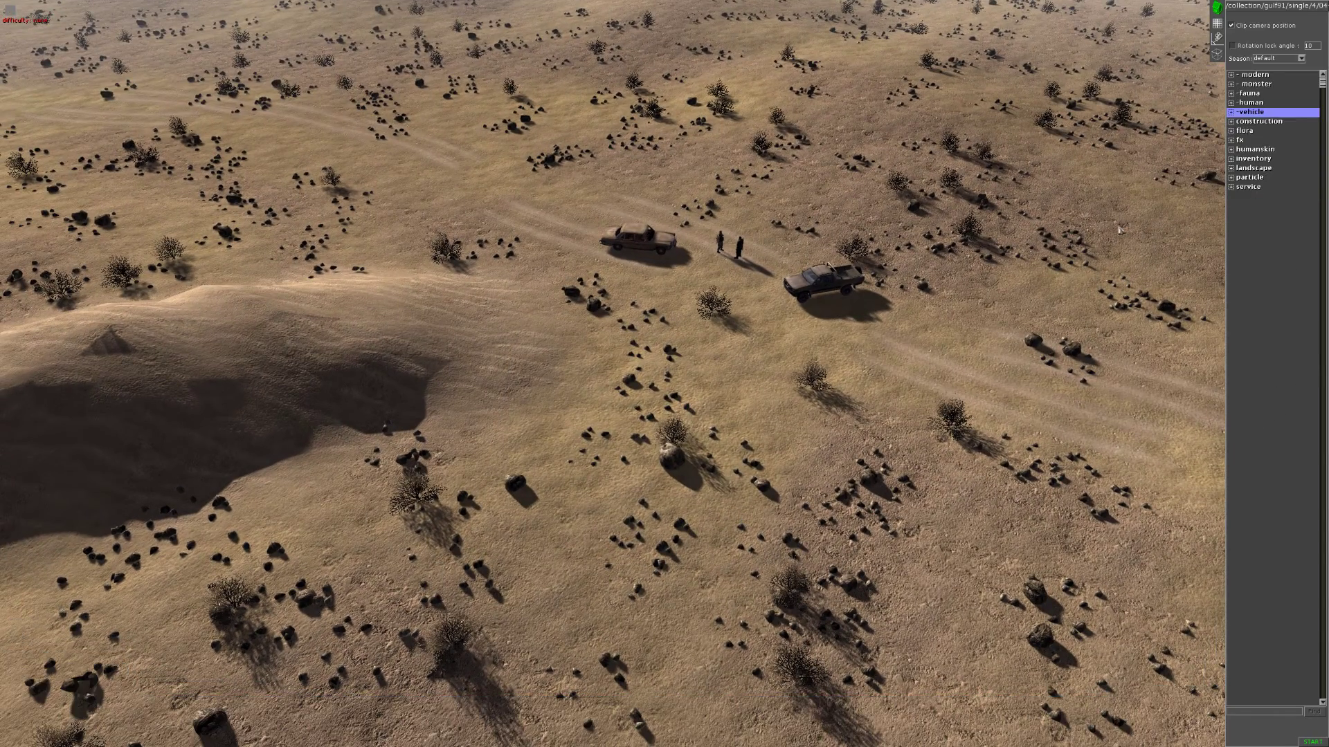
key(F3)
scroll(951, 509, down, 1)
middle_drag(837, 403, 1148, 6)
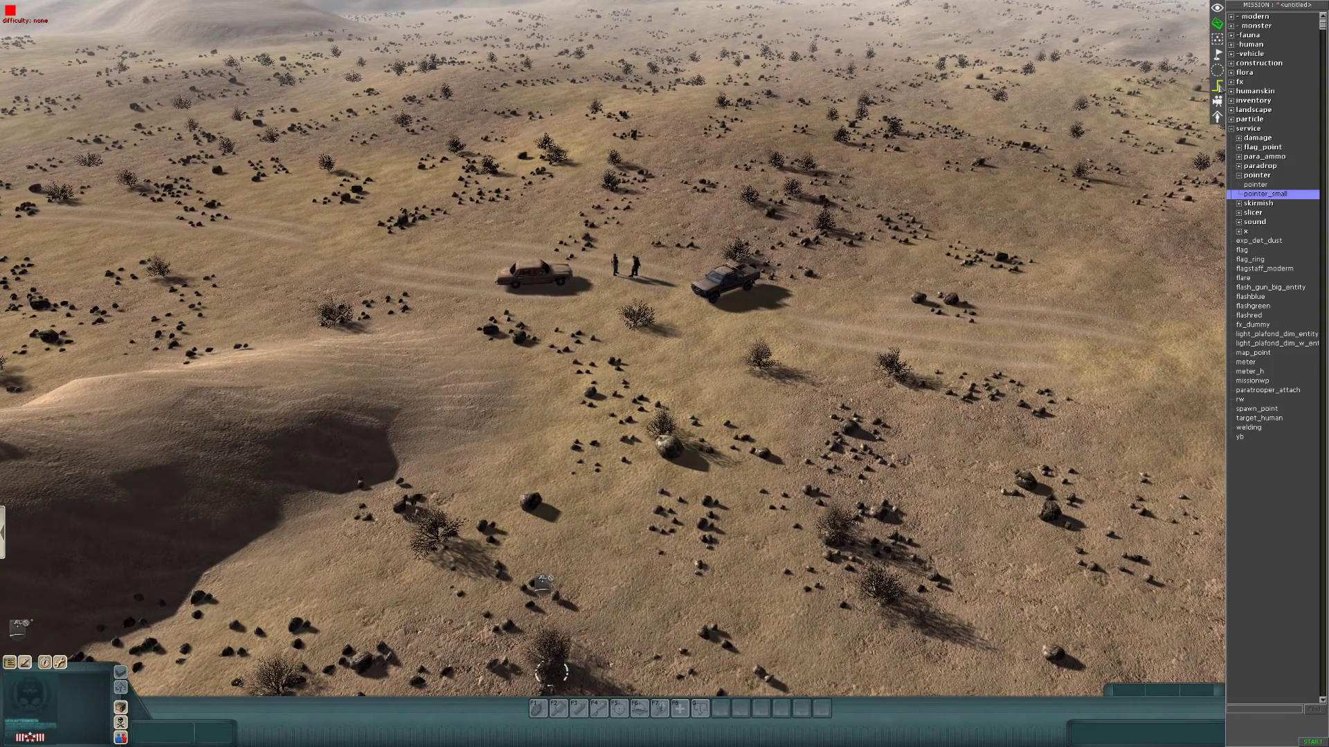
click(1217, 23)
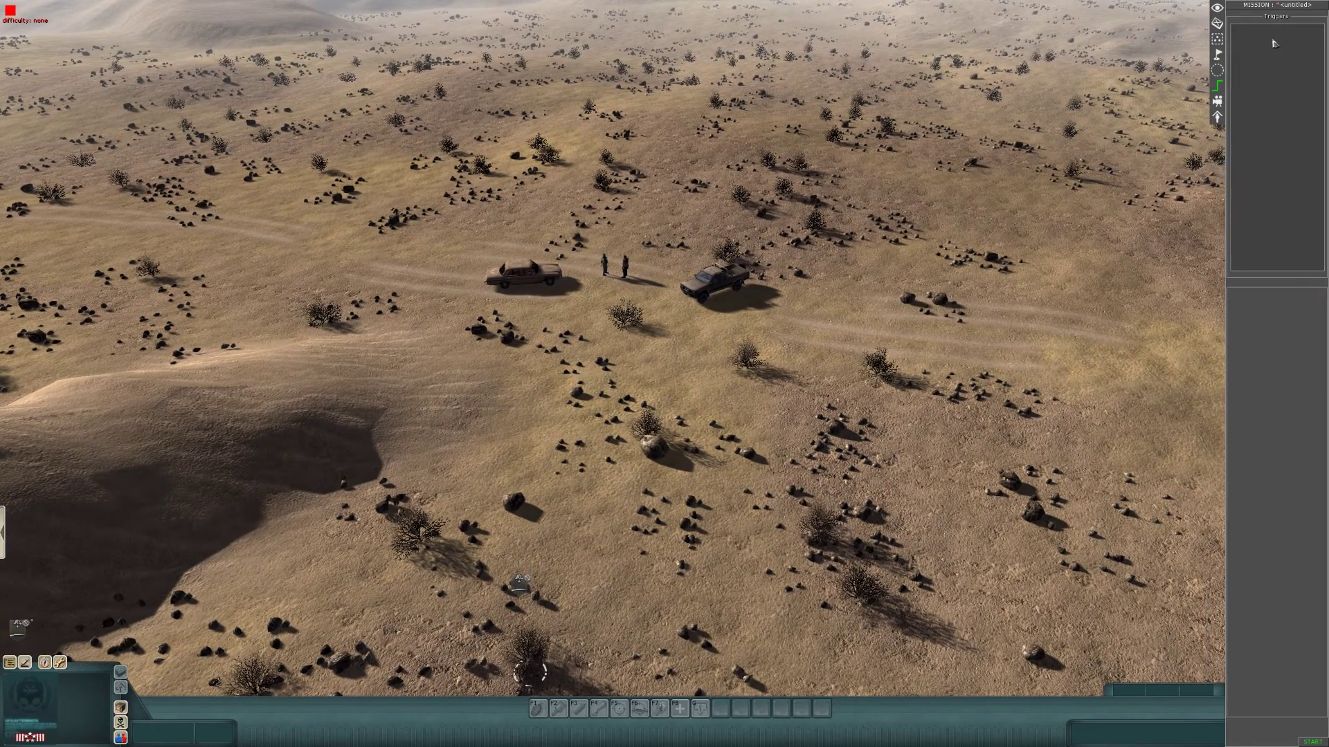
right_click(1274, 44)
click(1279, 44)
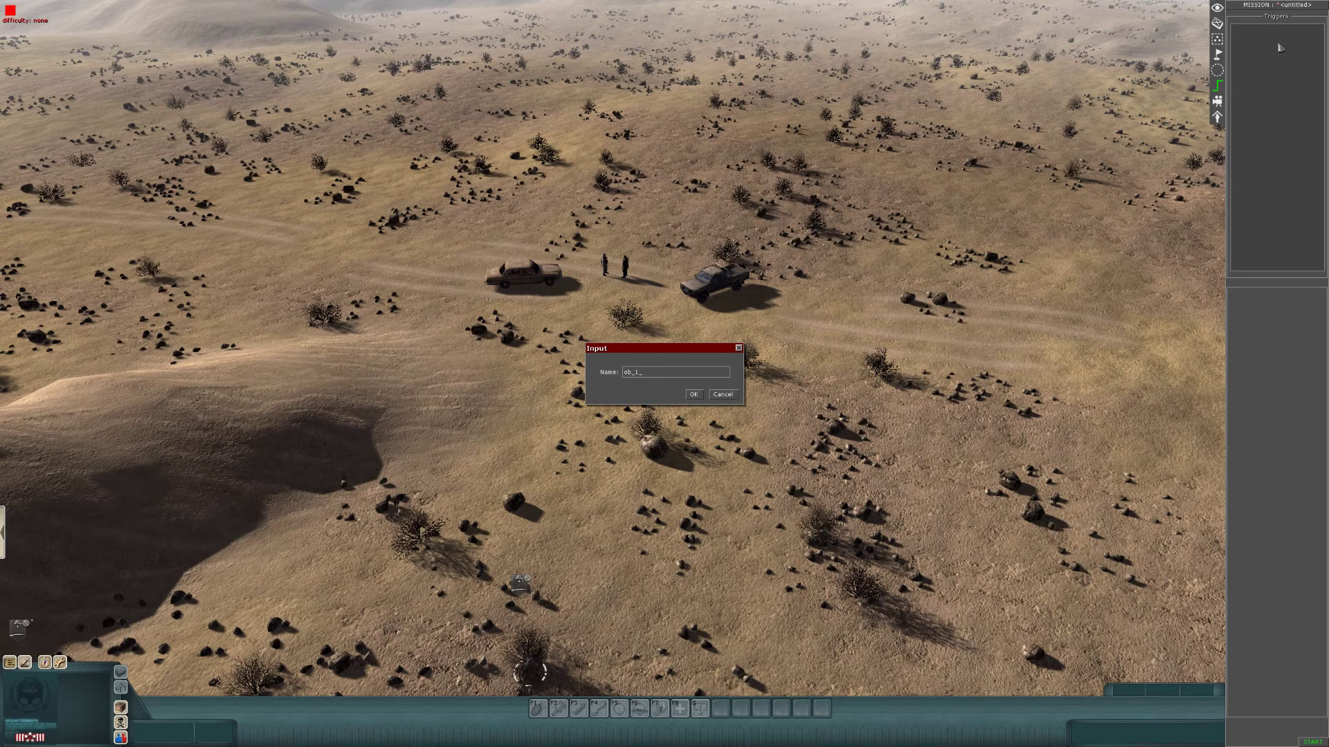
key(Return)
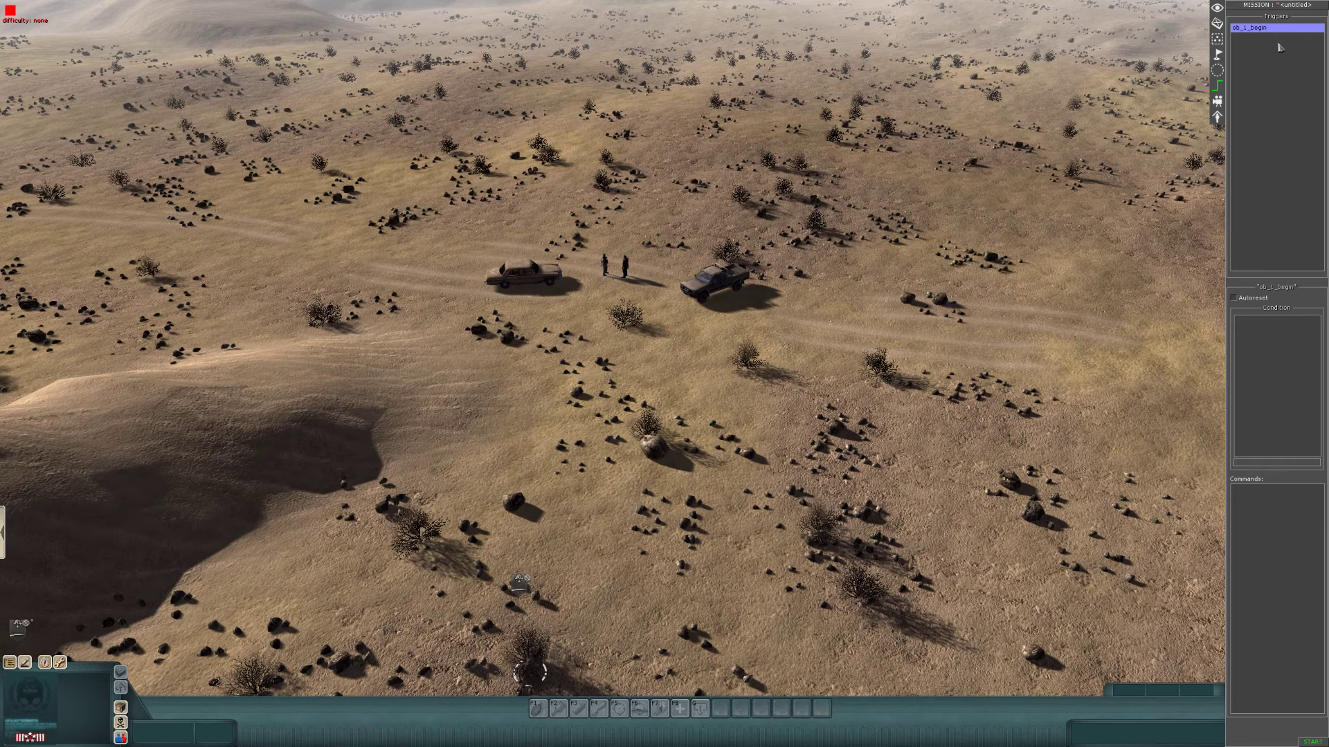
Step: Add a second trigger named "ob_1"
right_click(1278, 43)
click(1279, 45)
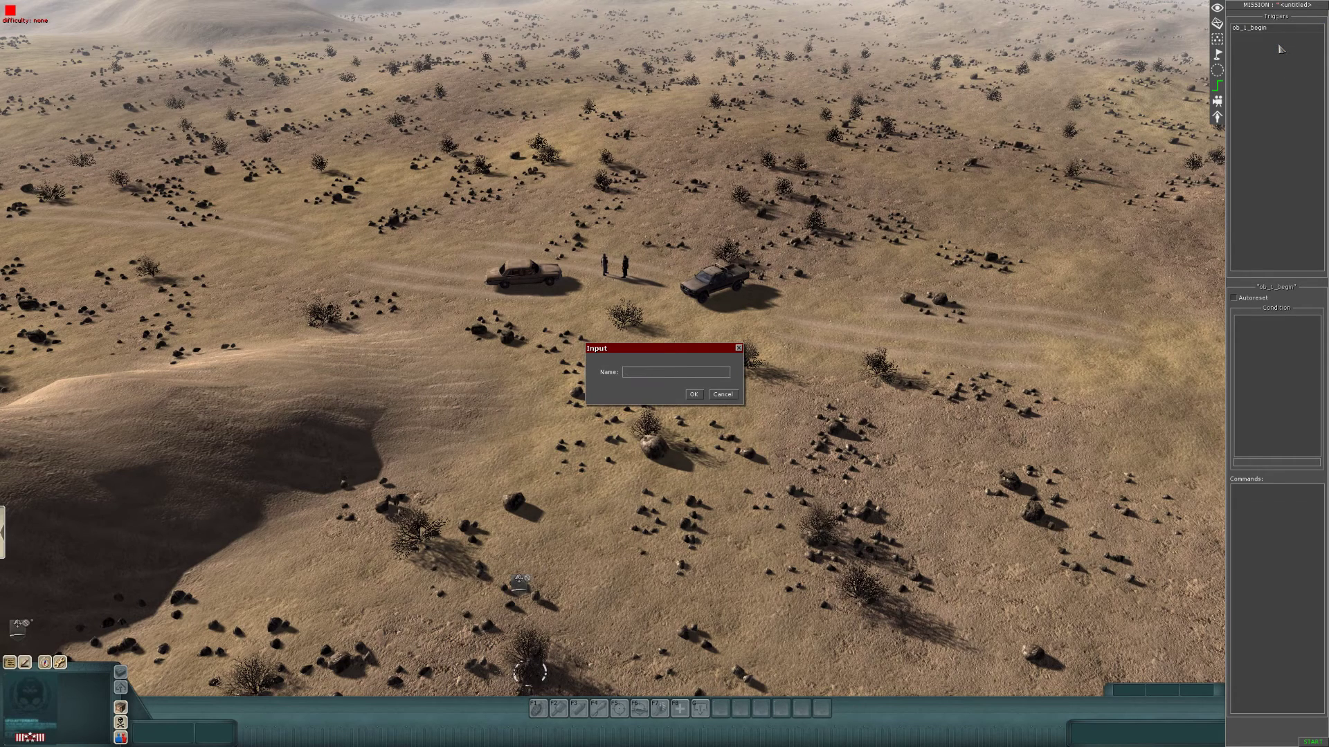
key(Return)
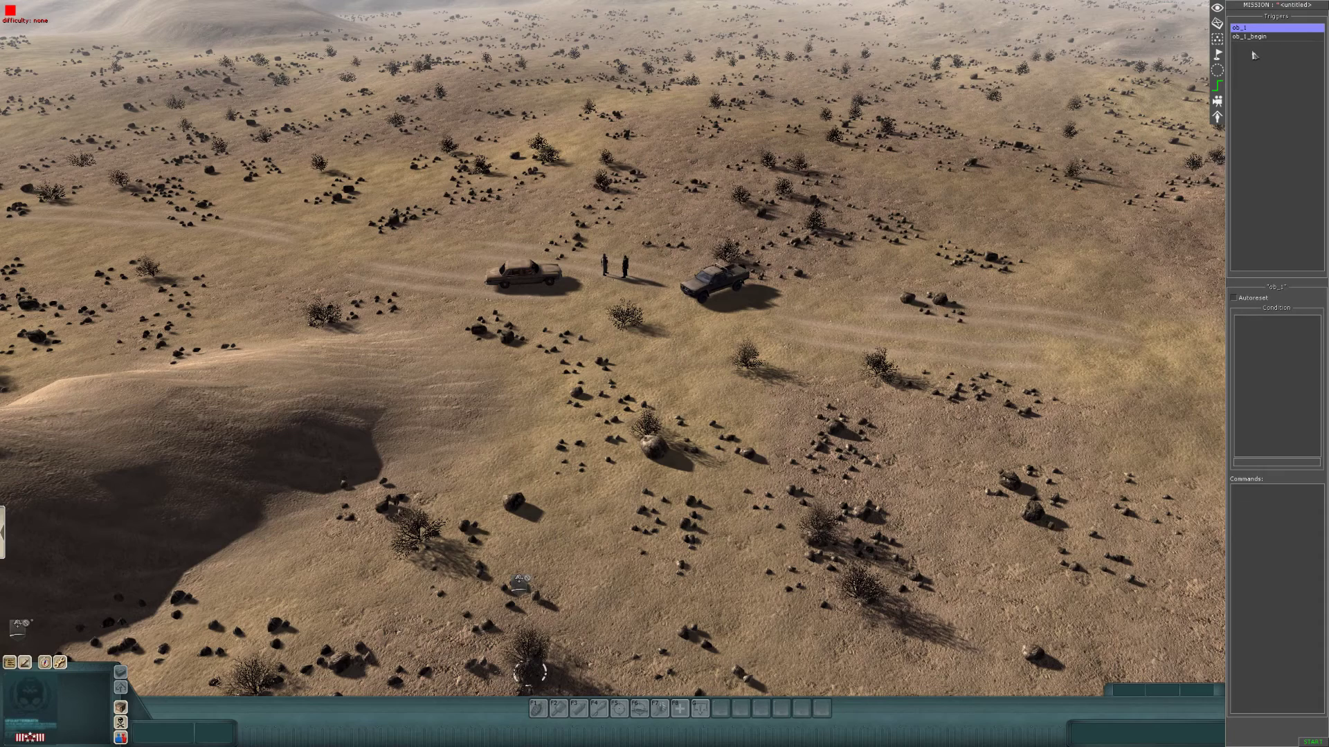
Step: Add a task command from the scene group to the ob_1_begin trigger
click(1257, 37)
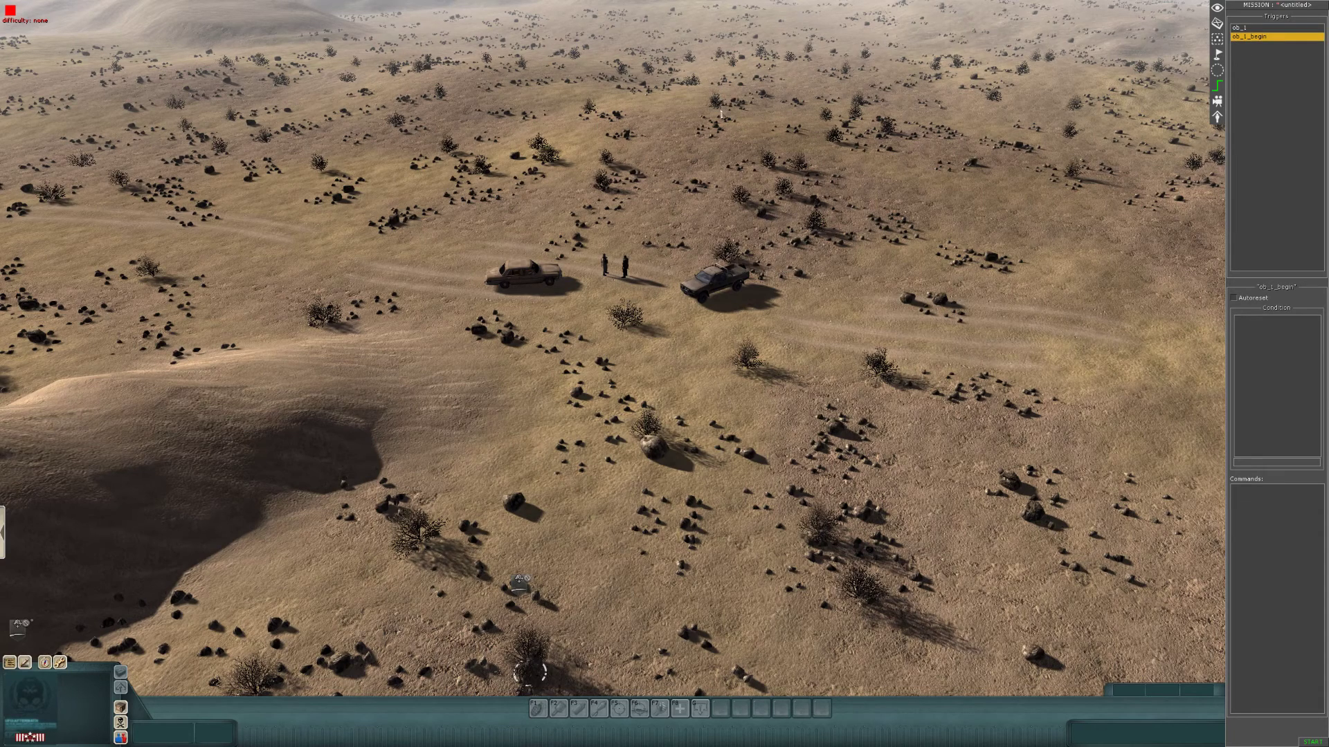
mouse_move(1076, 746)
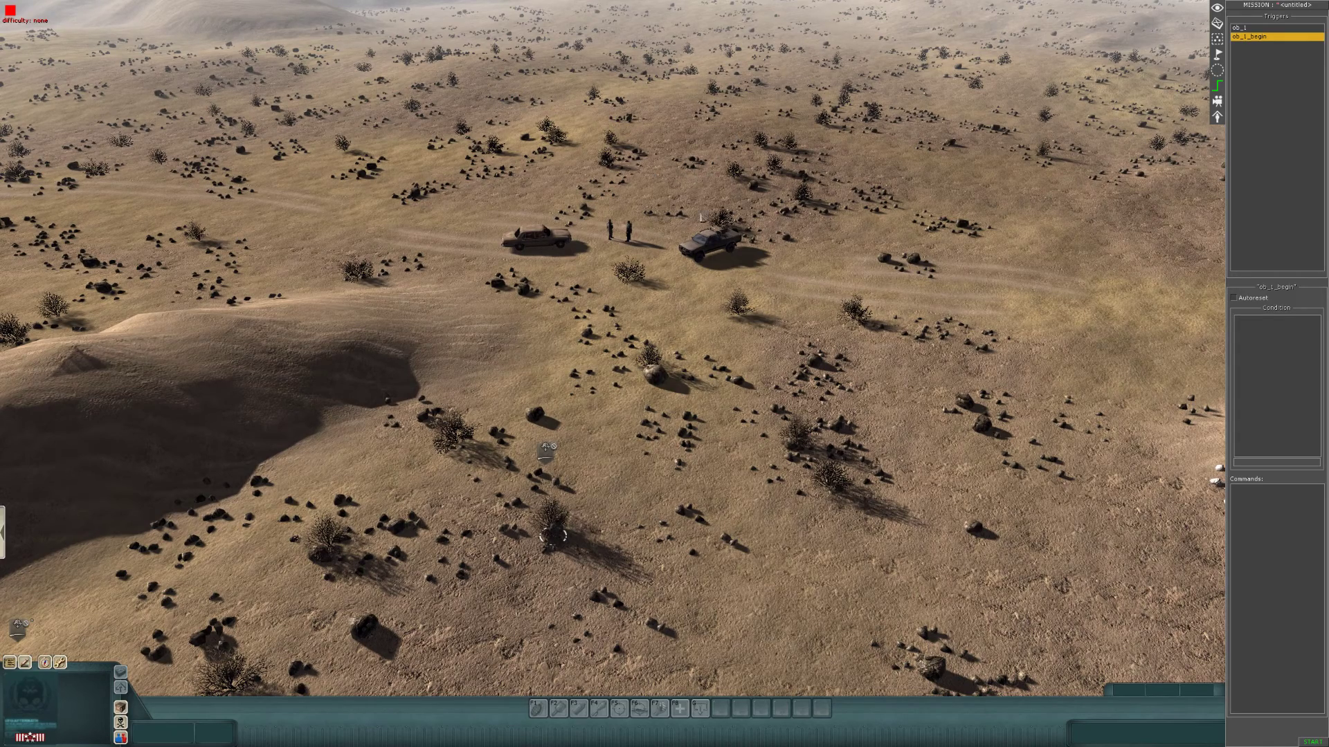
key(Up)
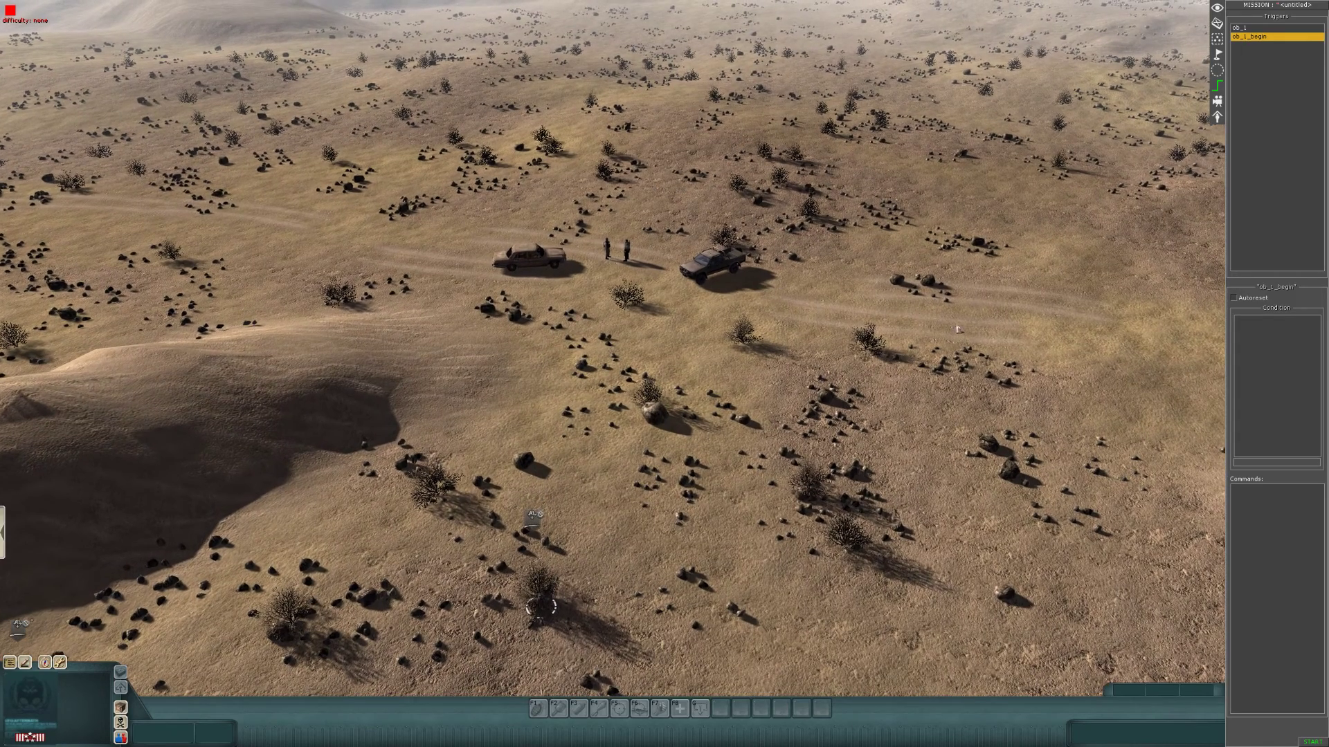
right_click(1261, 519)
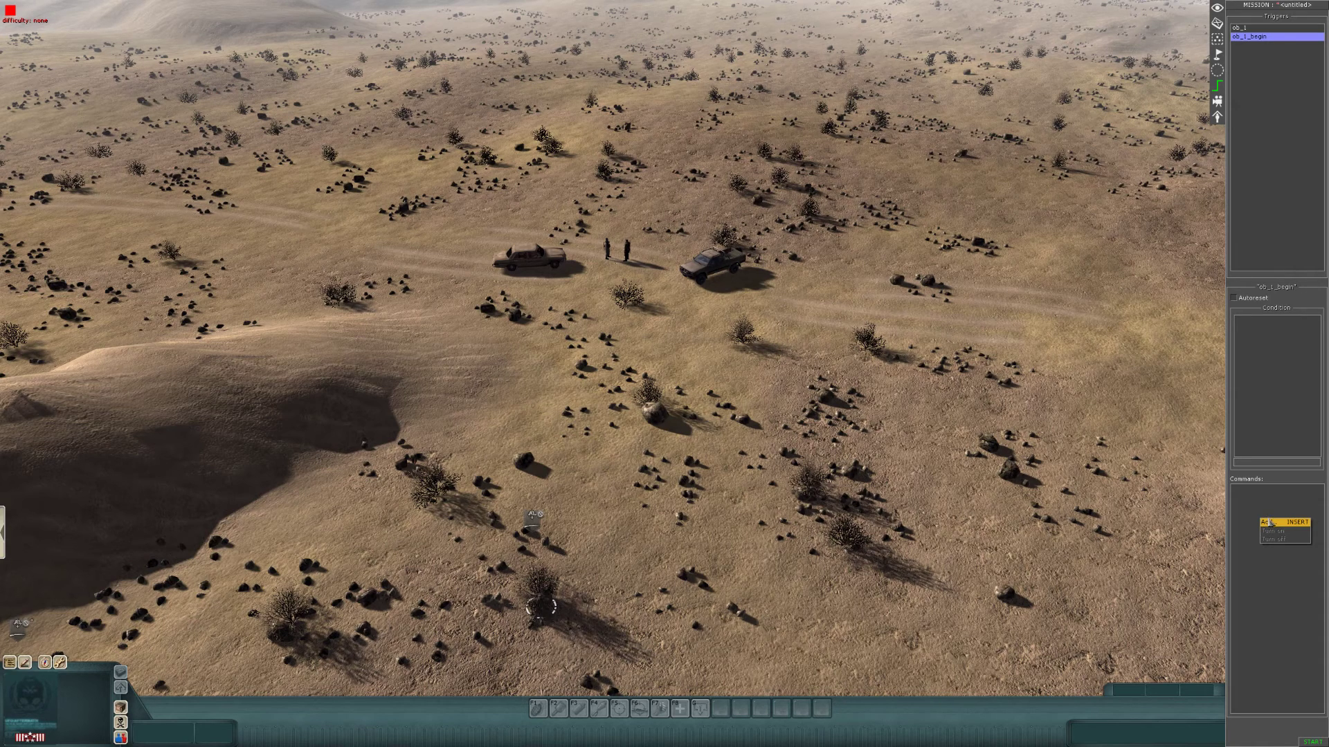
key(Escape)
right_click(1262, 514)
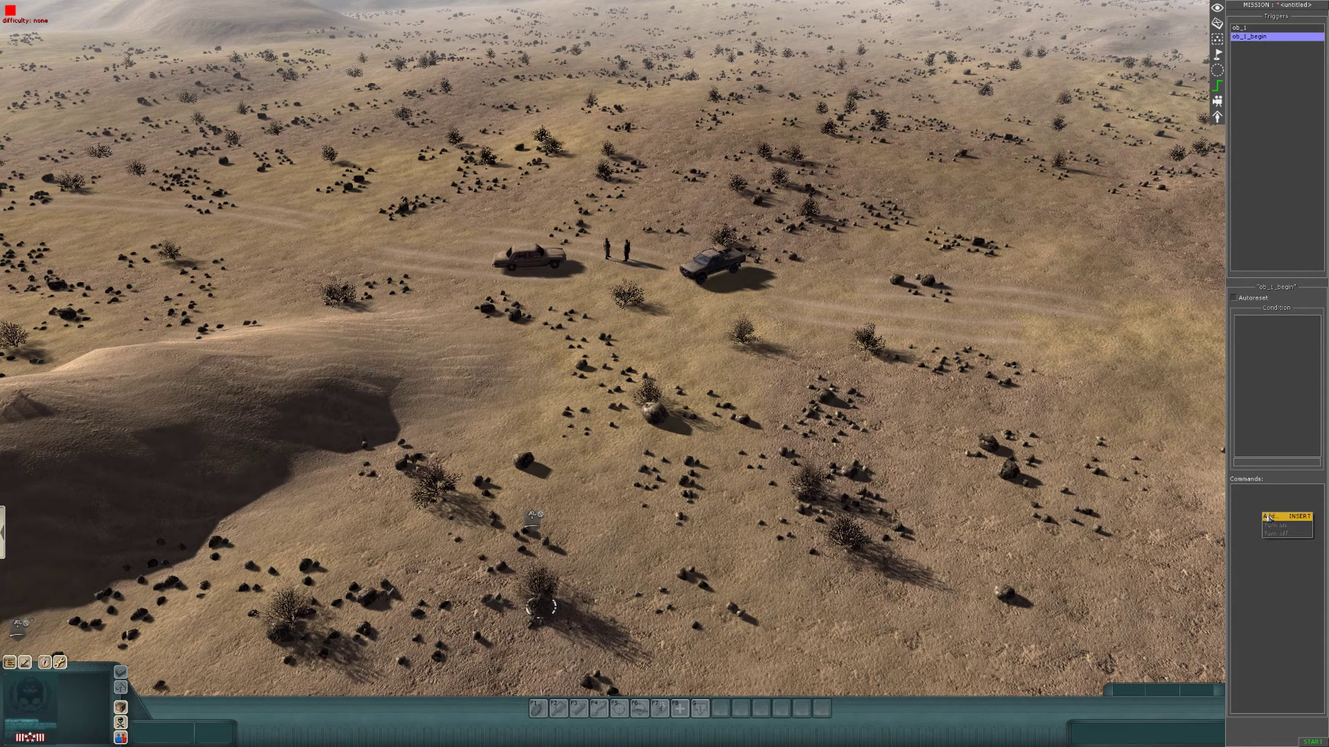
click(1269, 517)
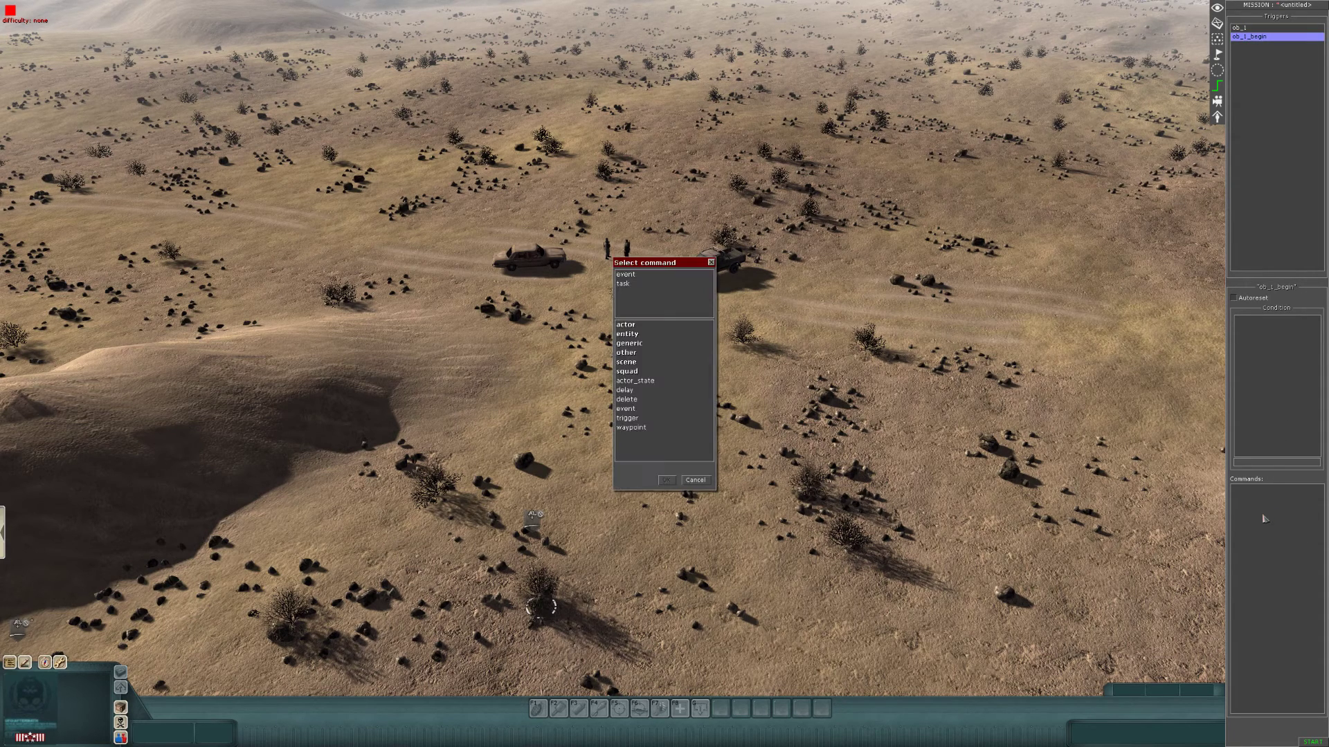
double_click(629, 364)
scroll(632, 401, down, 2)
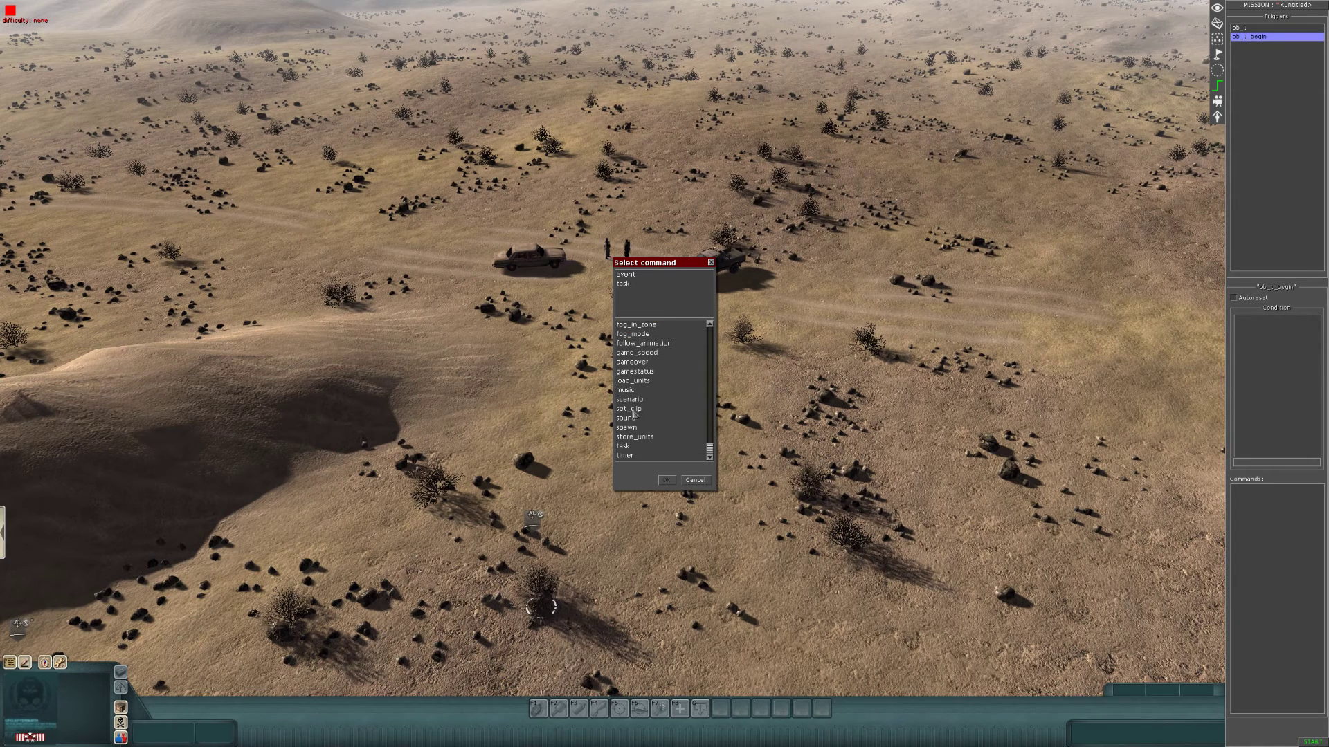
click(624, 446)
click(665, 480)
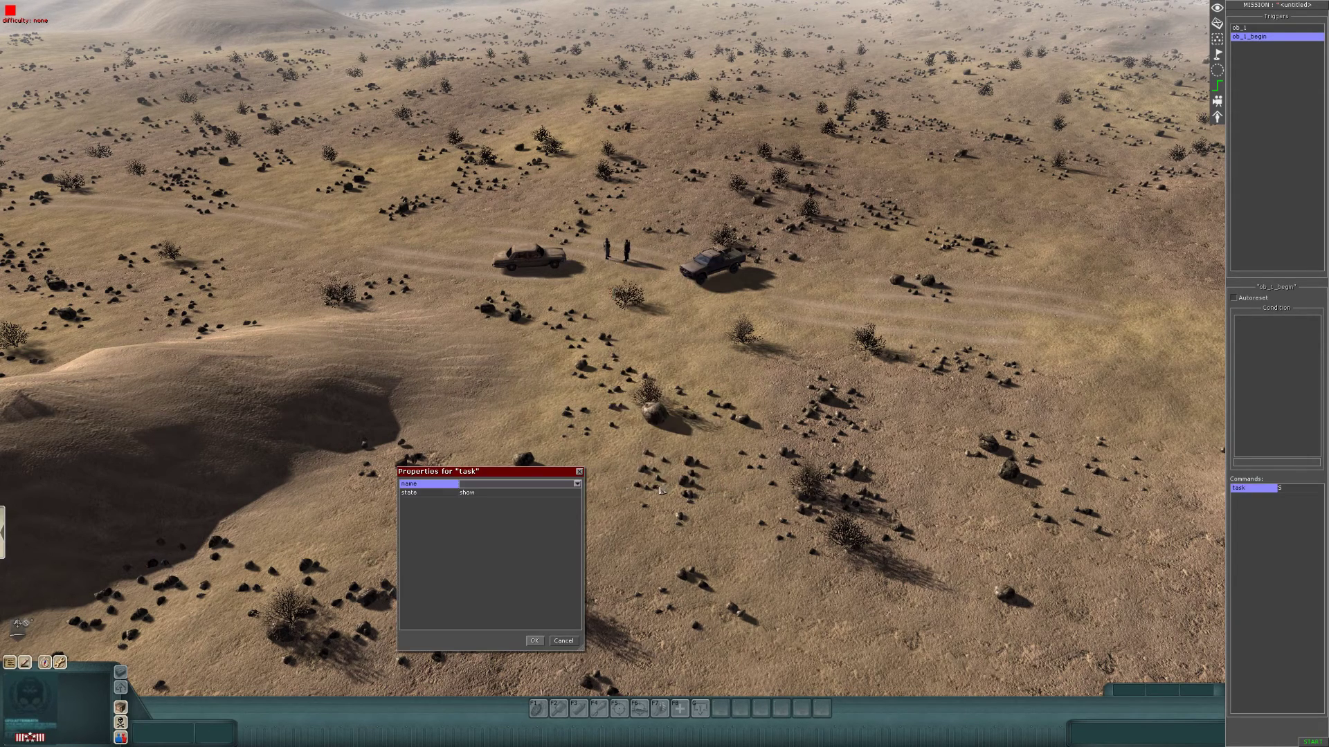
Step: Set the ob_1_begin trigger's task command to task ob_1 with the state show, and accept it
click(577, 484)
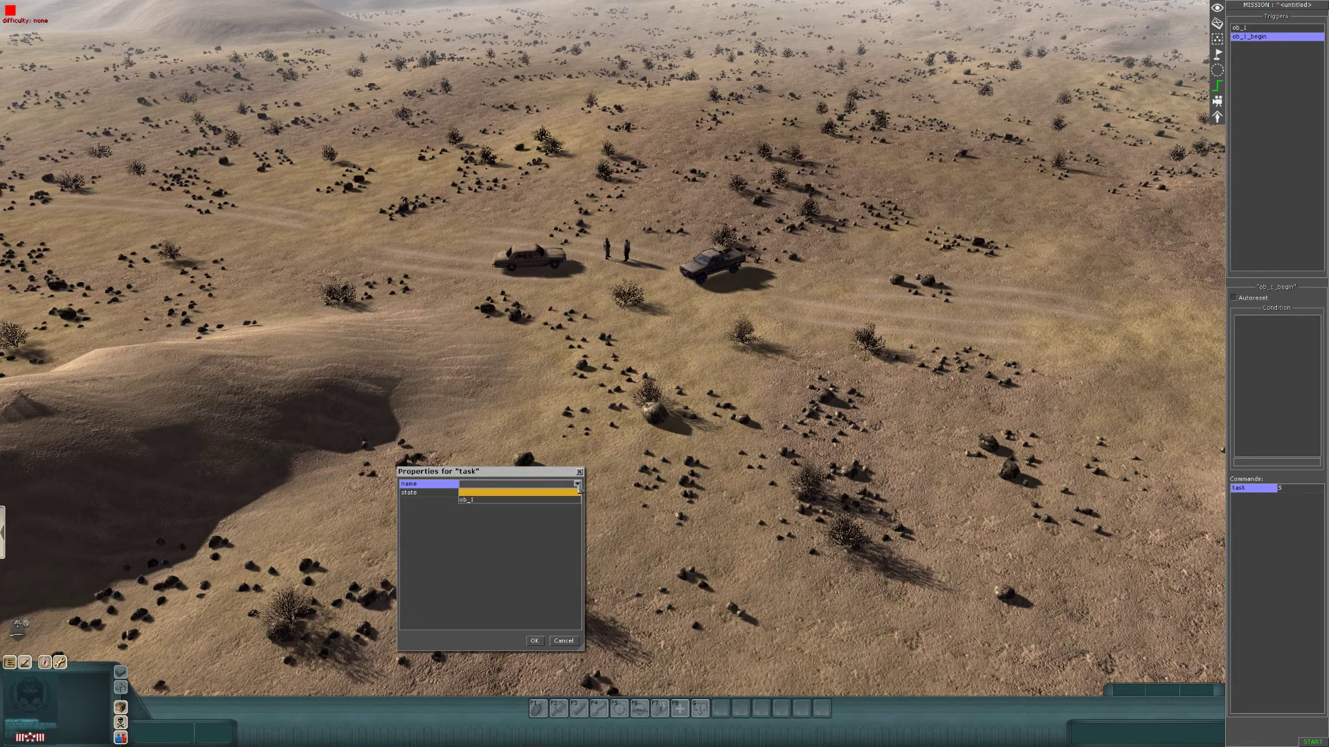
click(468, 500)
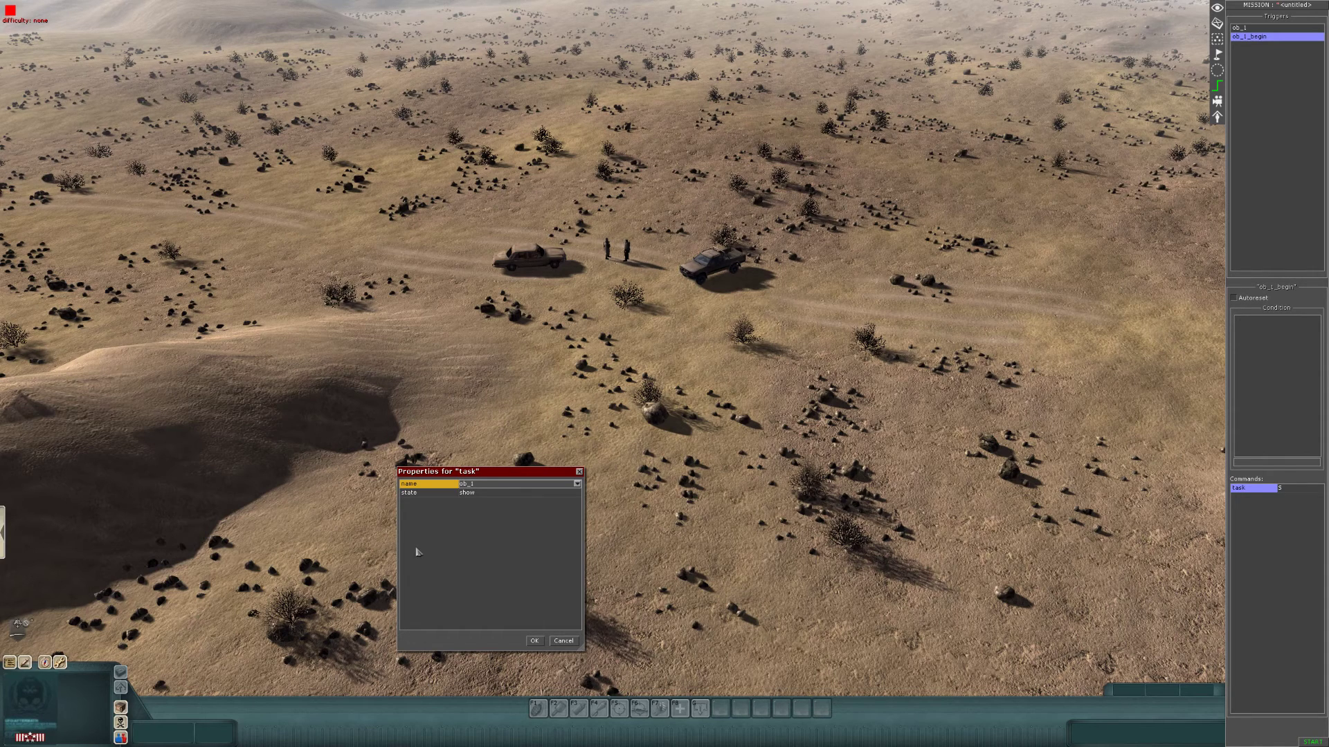
click(476, 494)
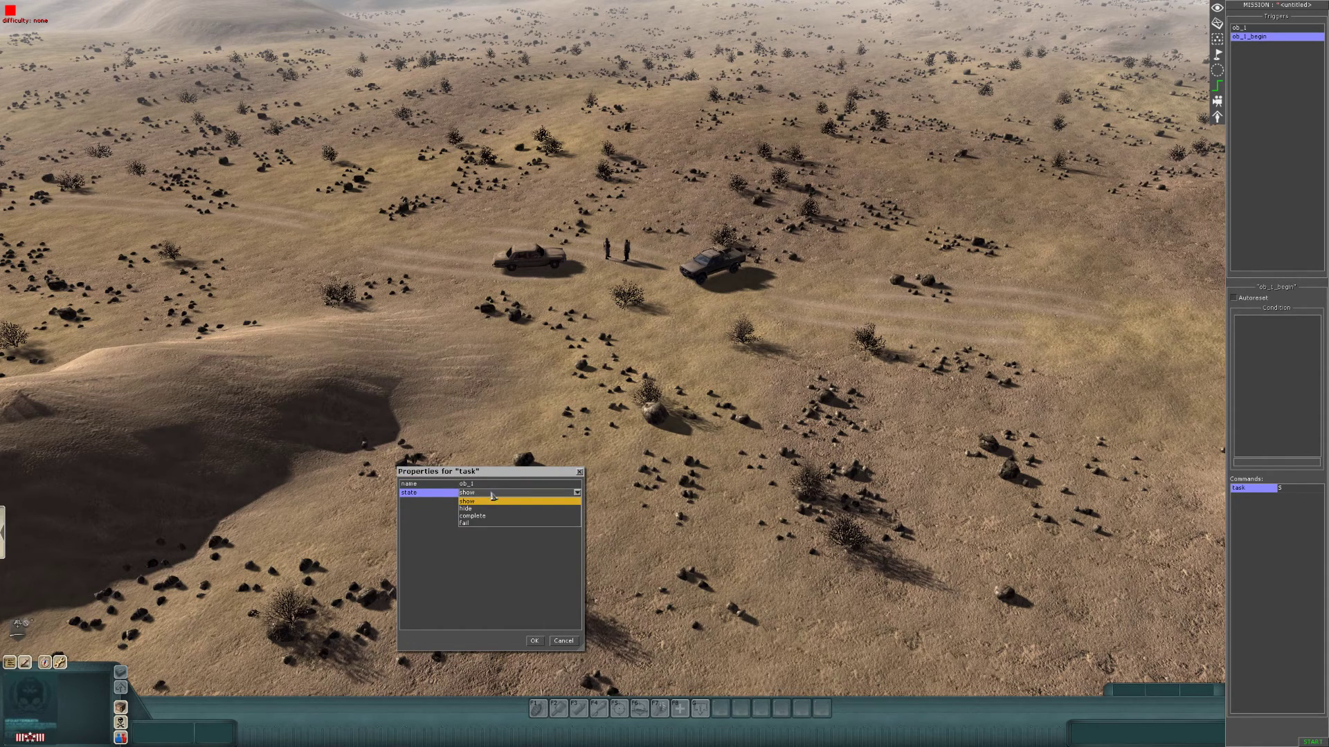
click(492, 501)
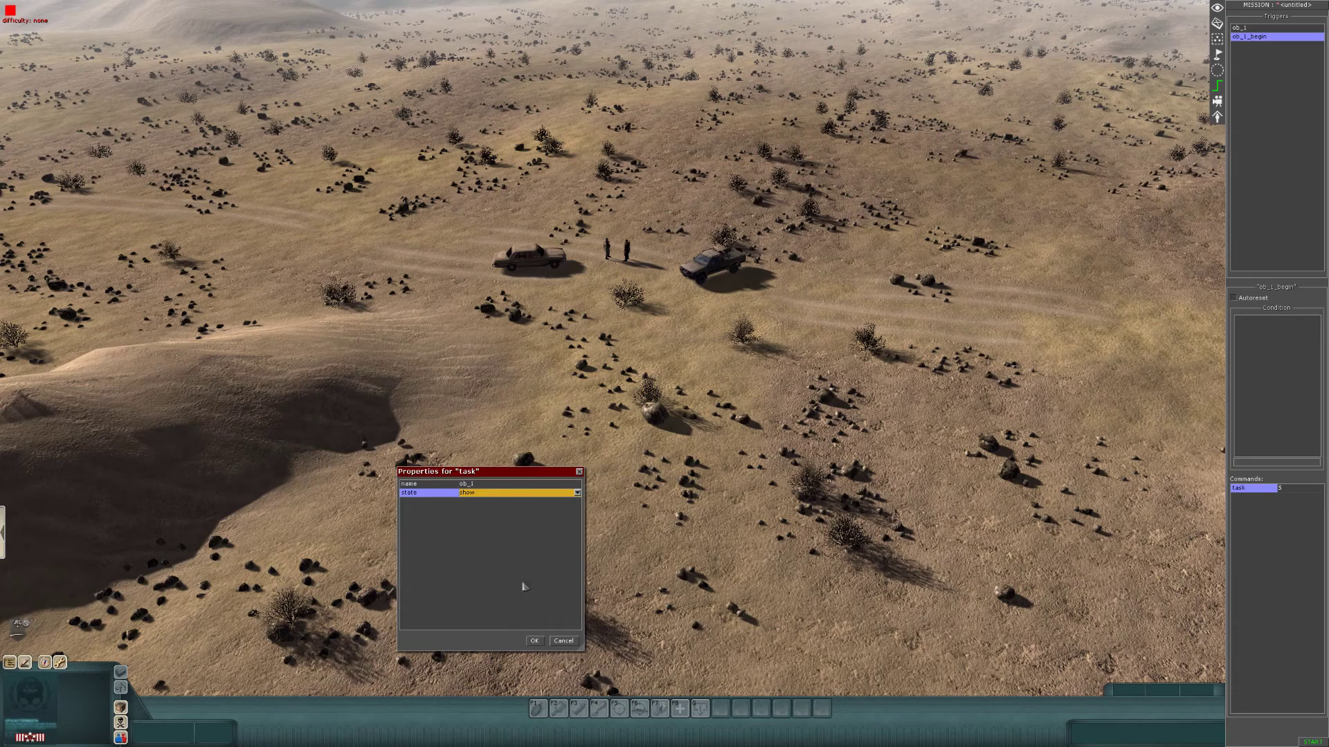
click(532, 642)
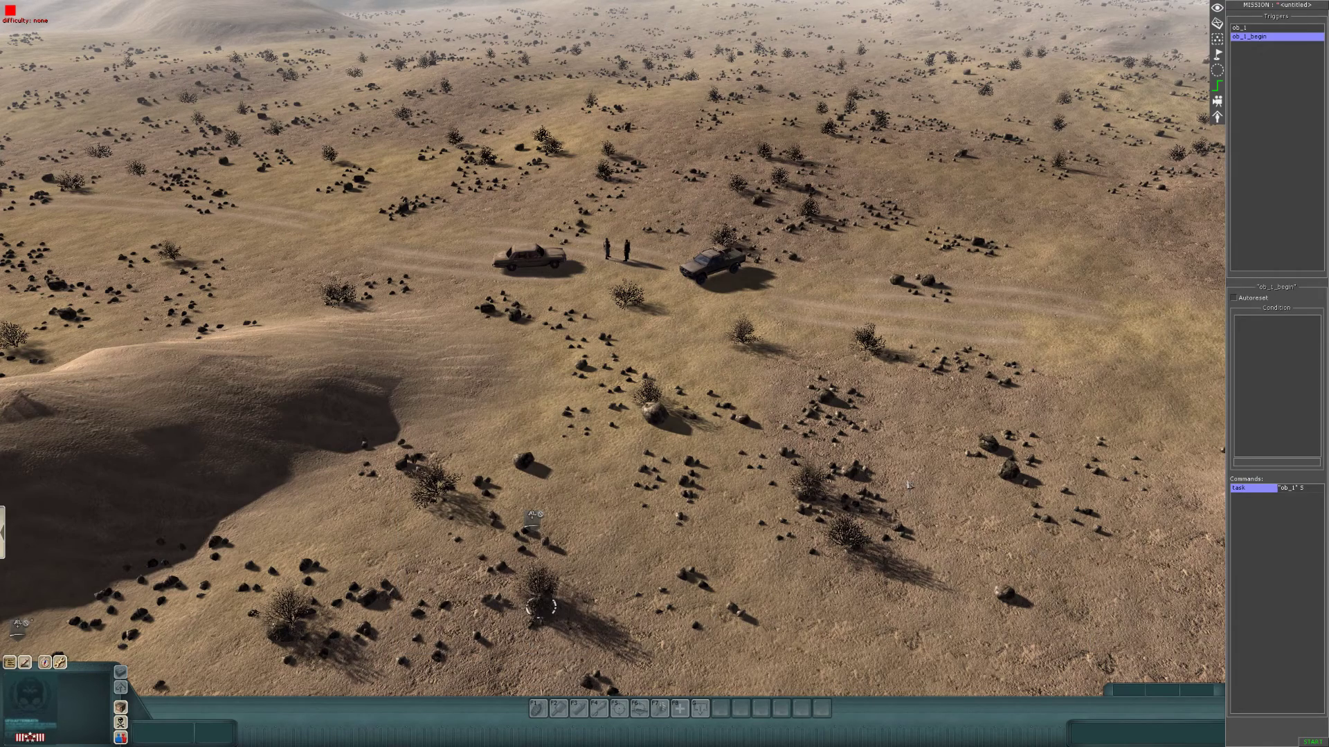
Step: Add an entities condition to the ob_1 trigger
key(Right)
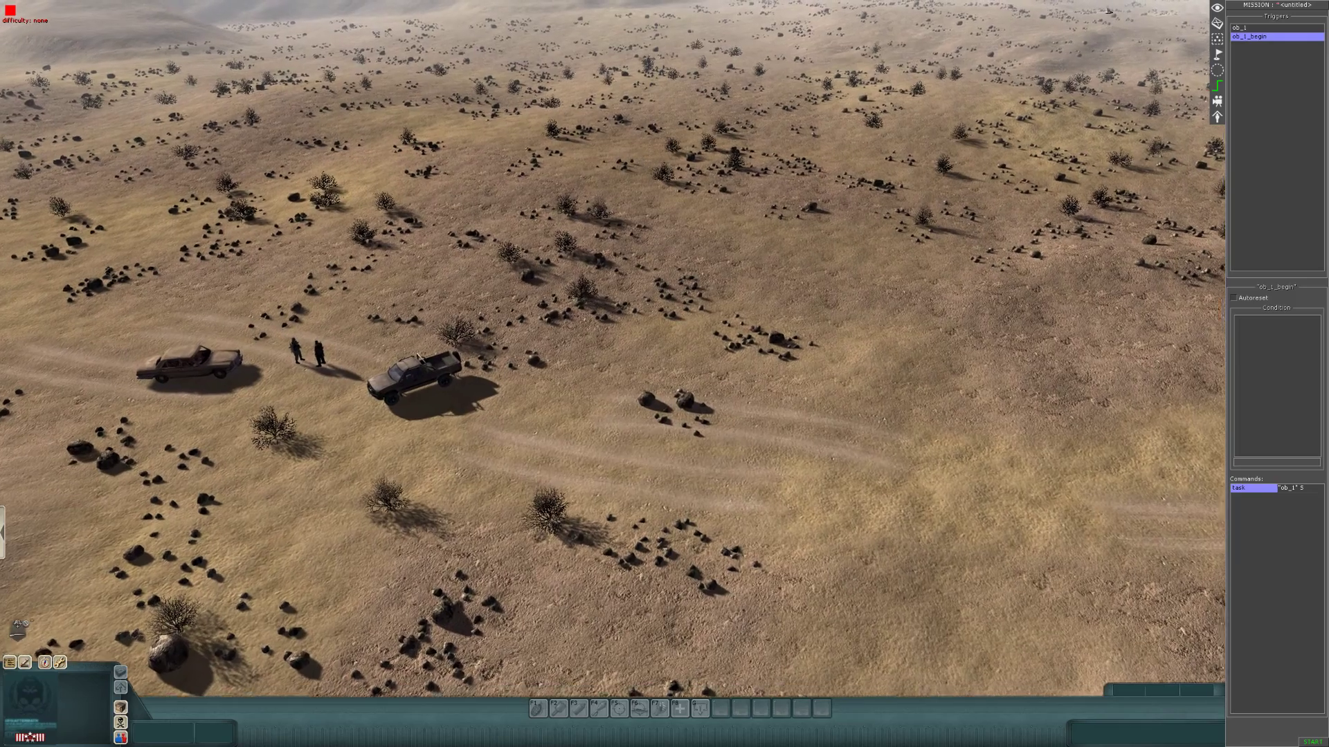
click(1239, 28)
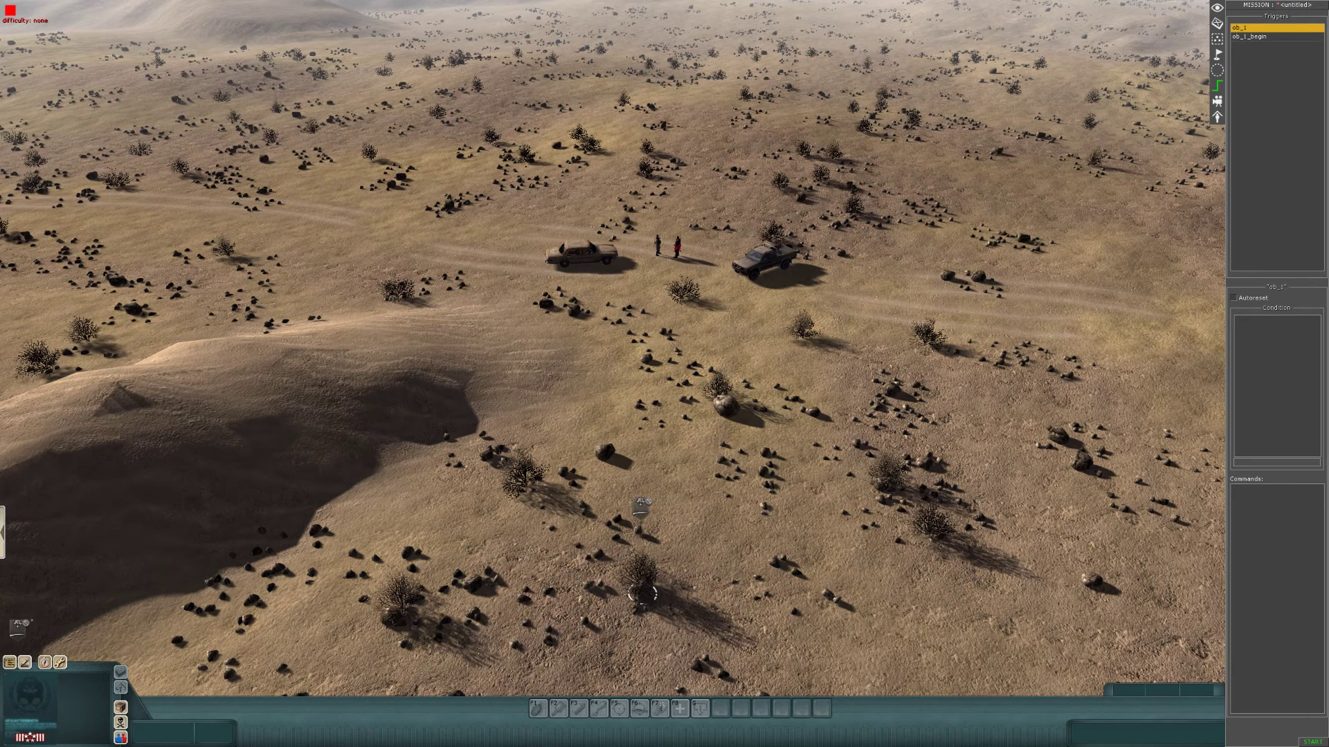
right_click(1270, 357)
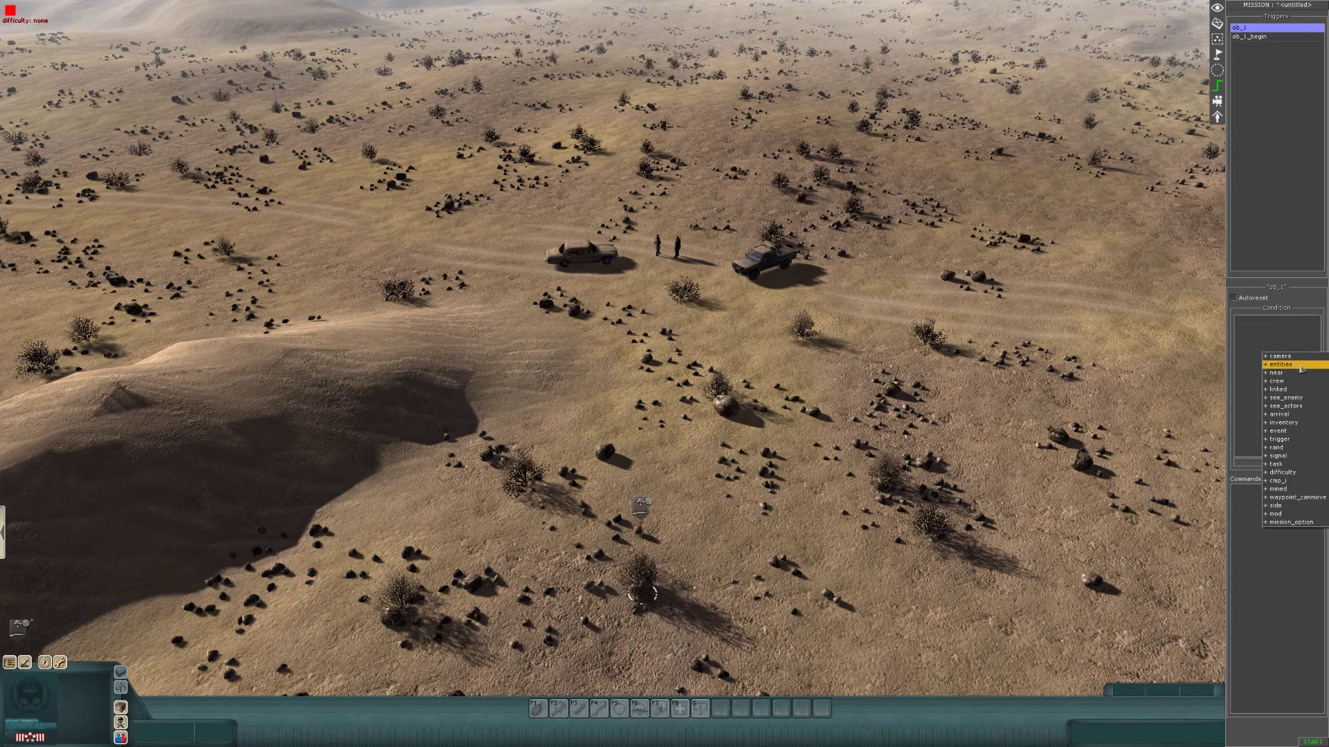
click(1300, 366)
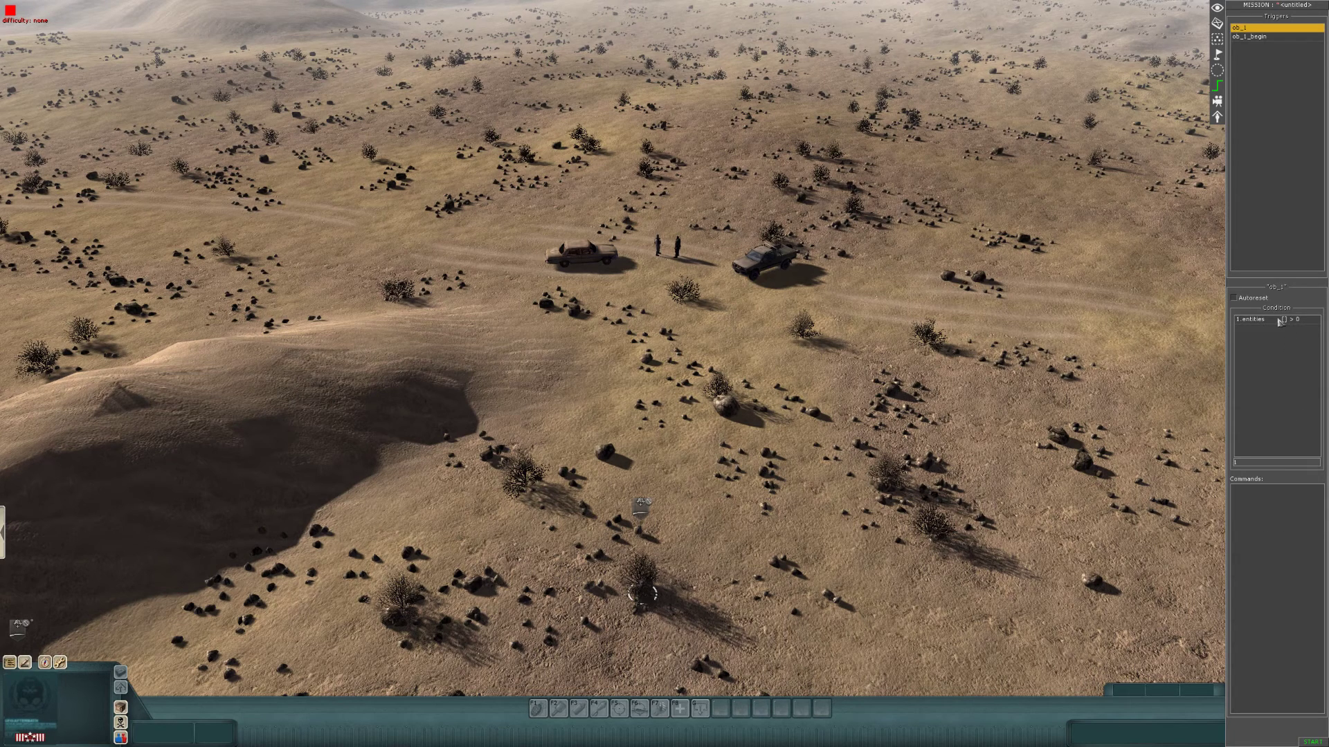
right_click(1258, 336)
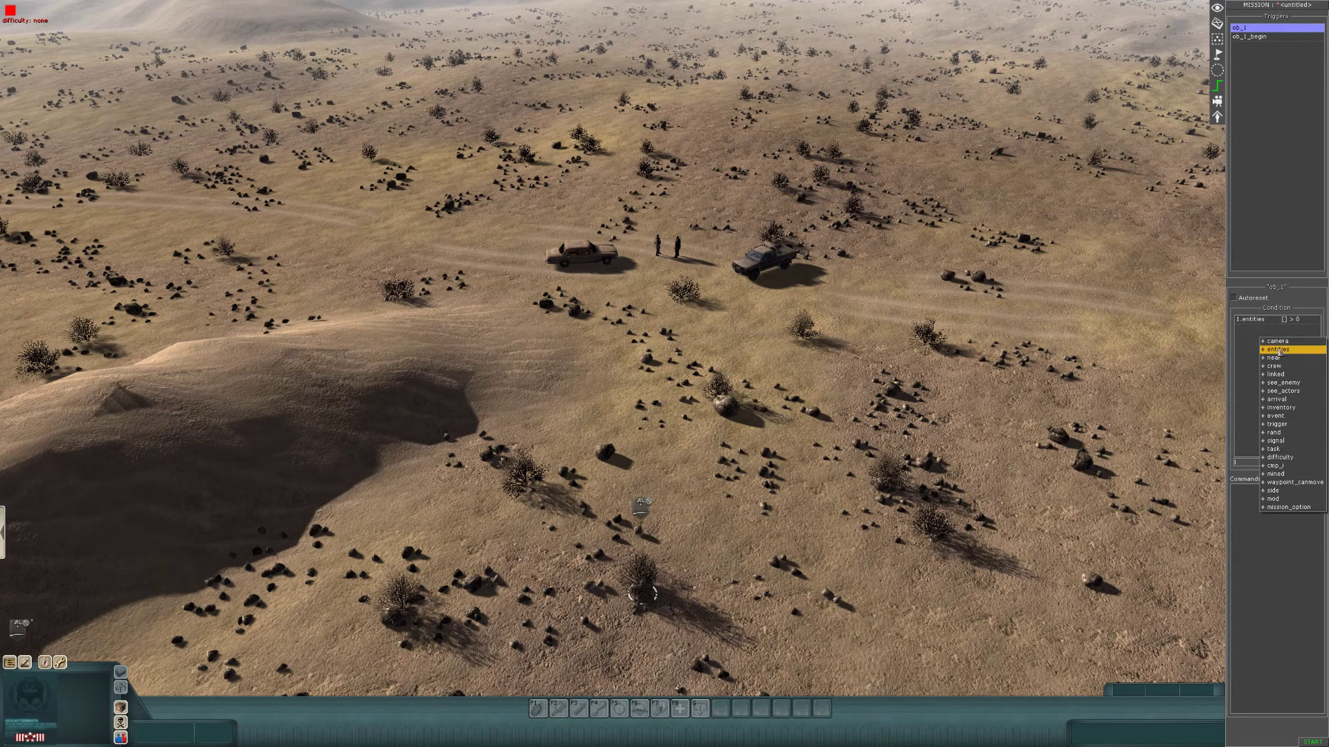
click(1268, 323)
Step: Make the entities condition select units tagged enemy whose state is dead
double_click(1269, 323)
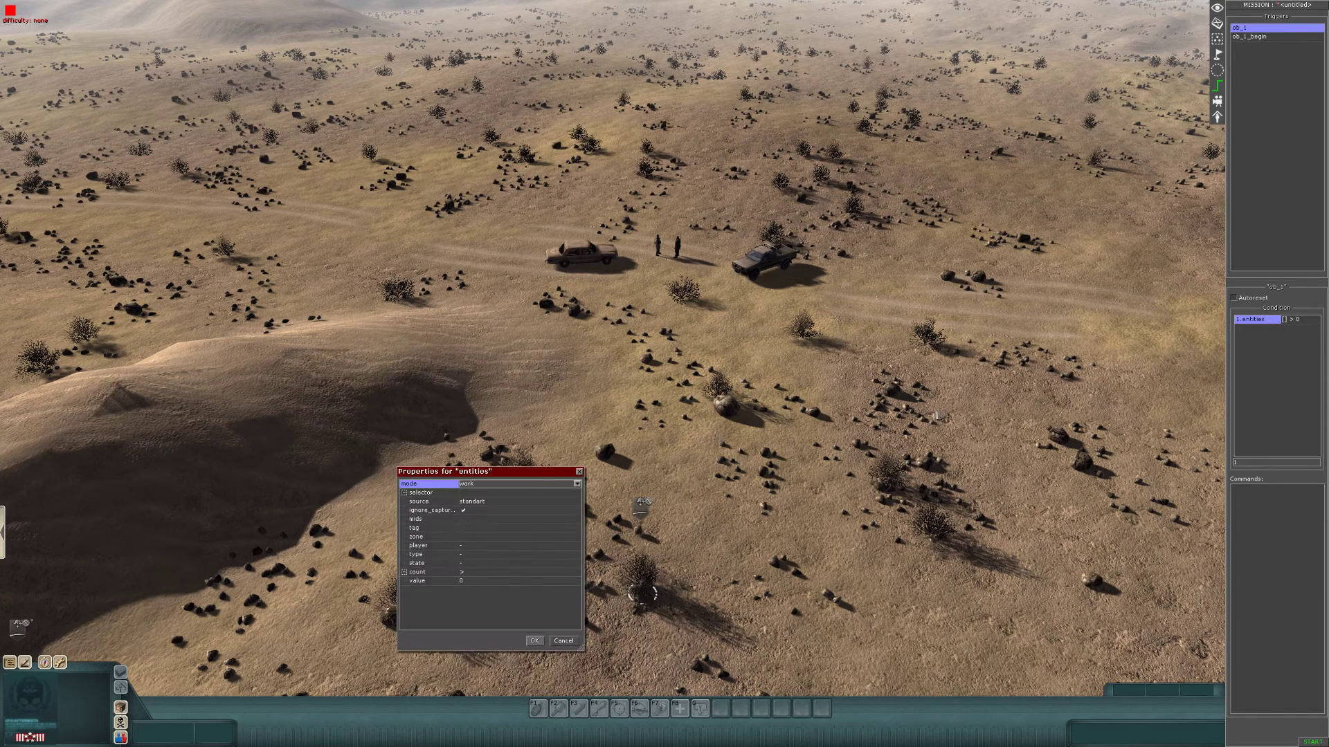
drag(503, 468, 598, 449)
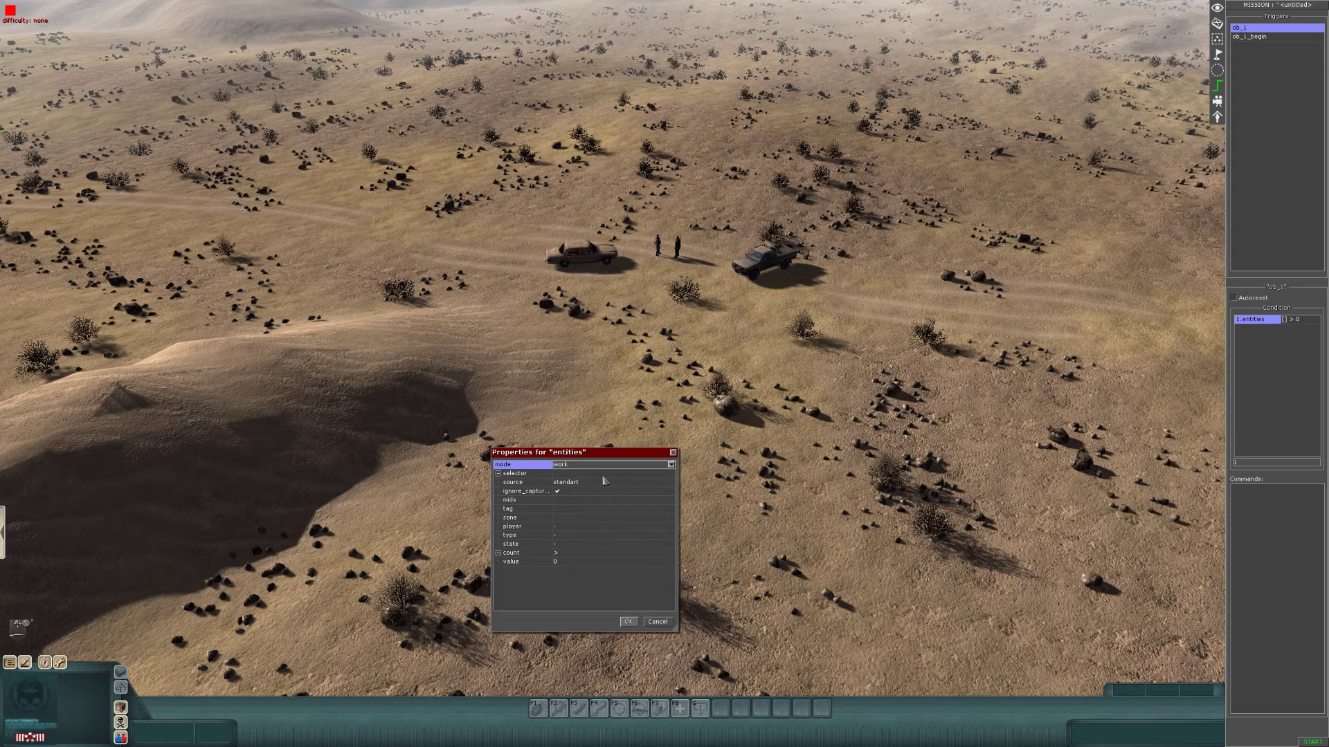
click(526, 510)
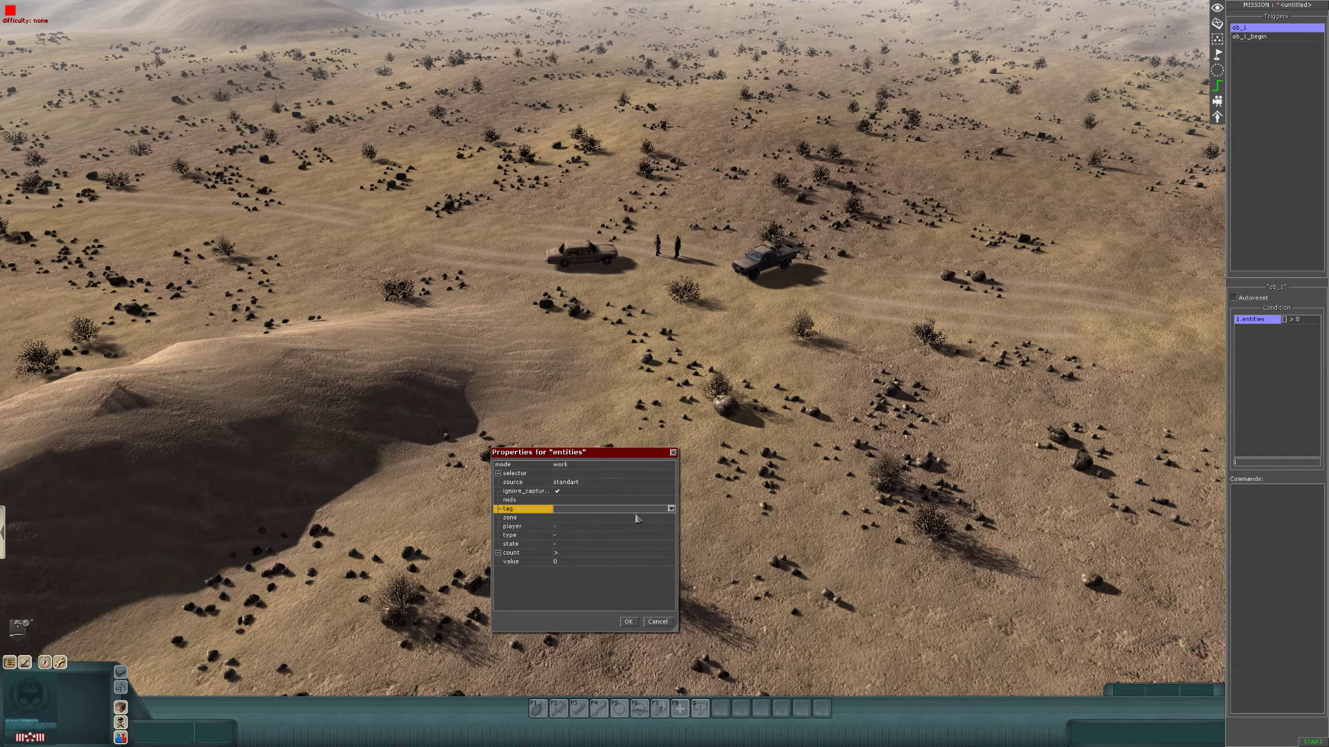
click(671, 513)
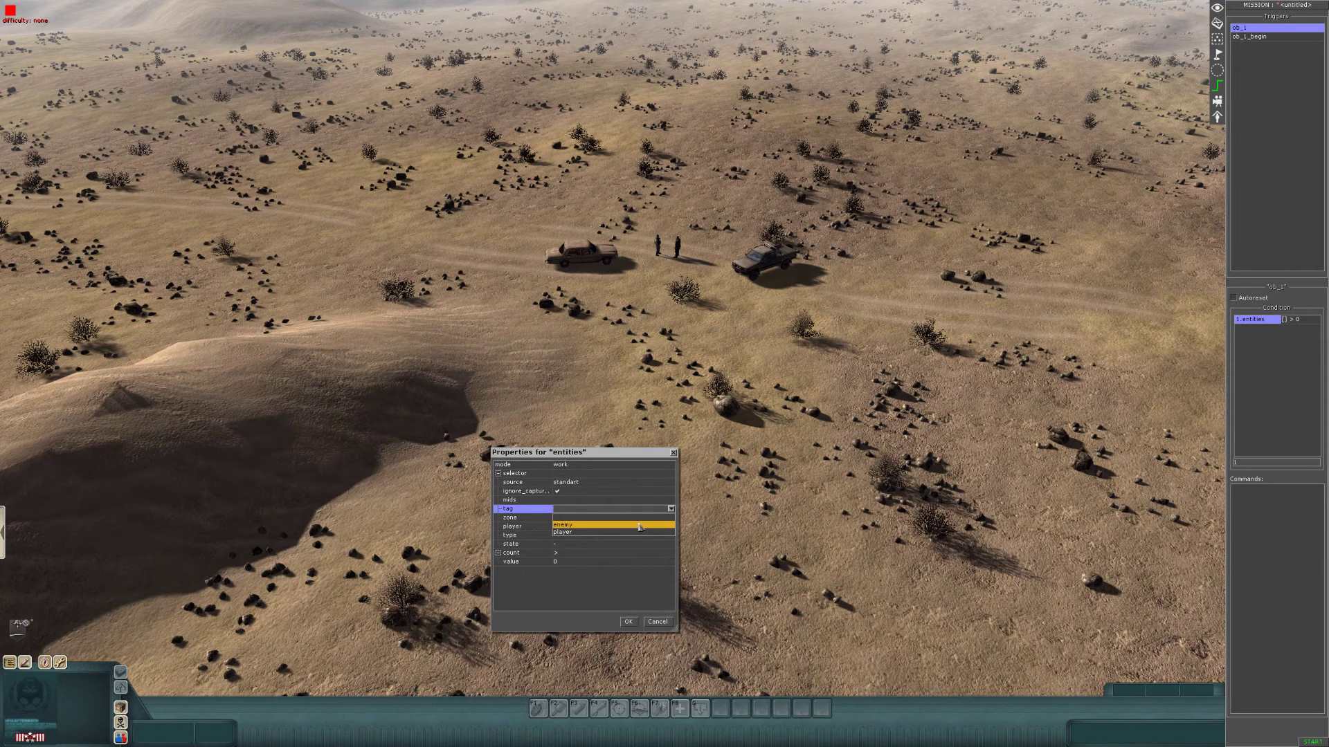
click(640, 527)
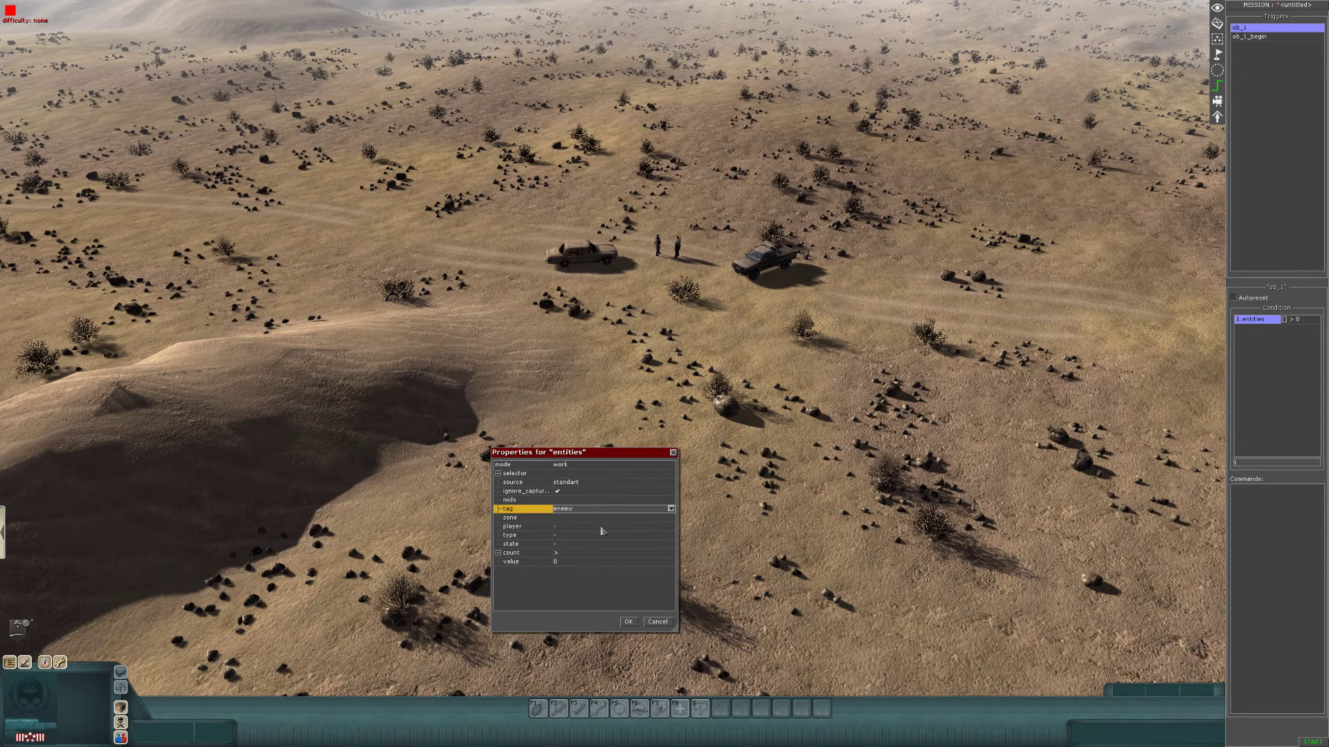
click(575, 544)
click(672, 545)
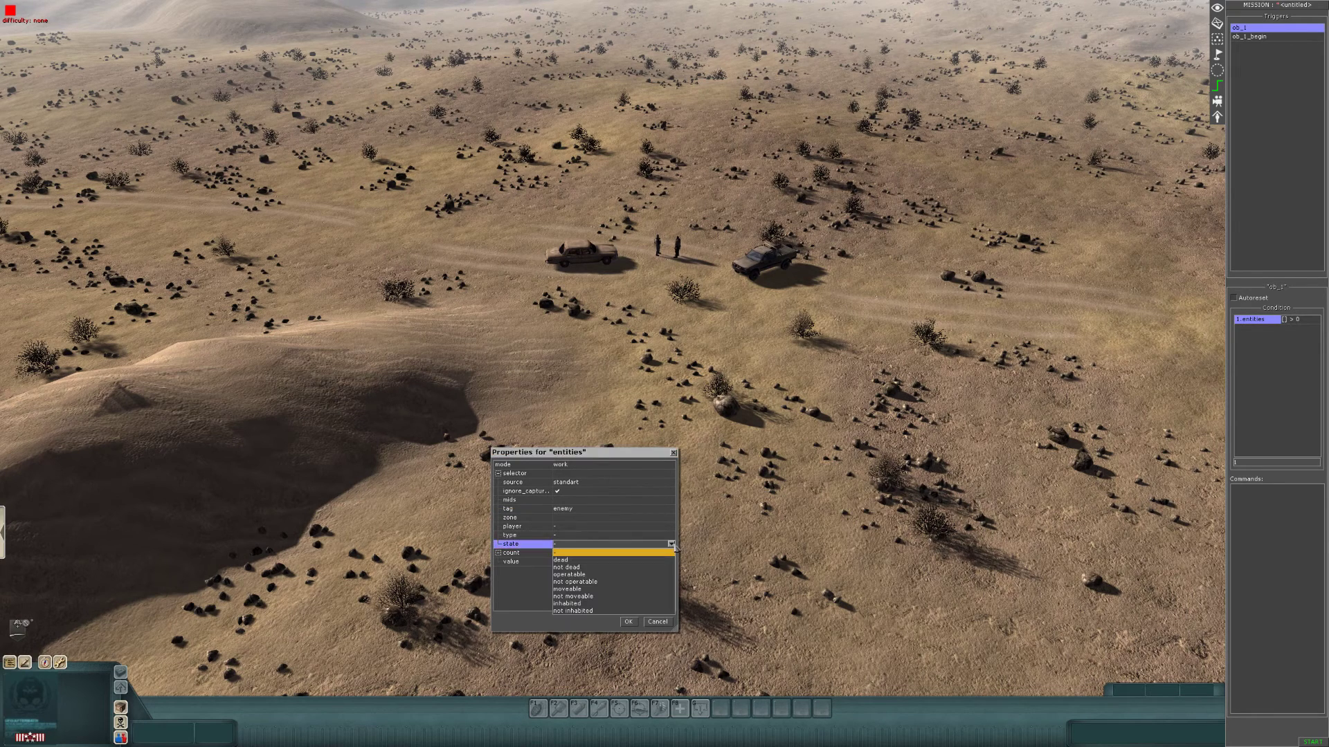
click(616, 560)
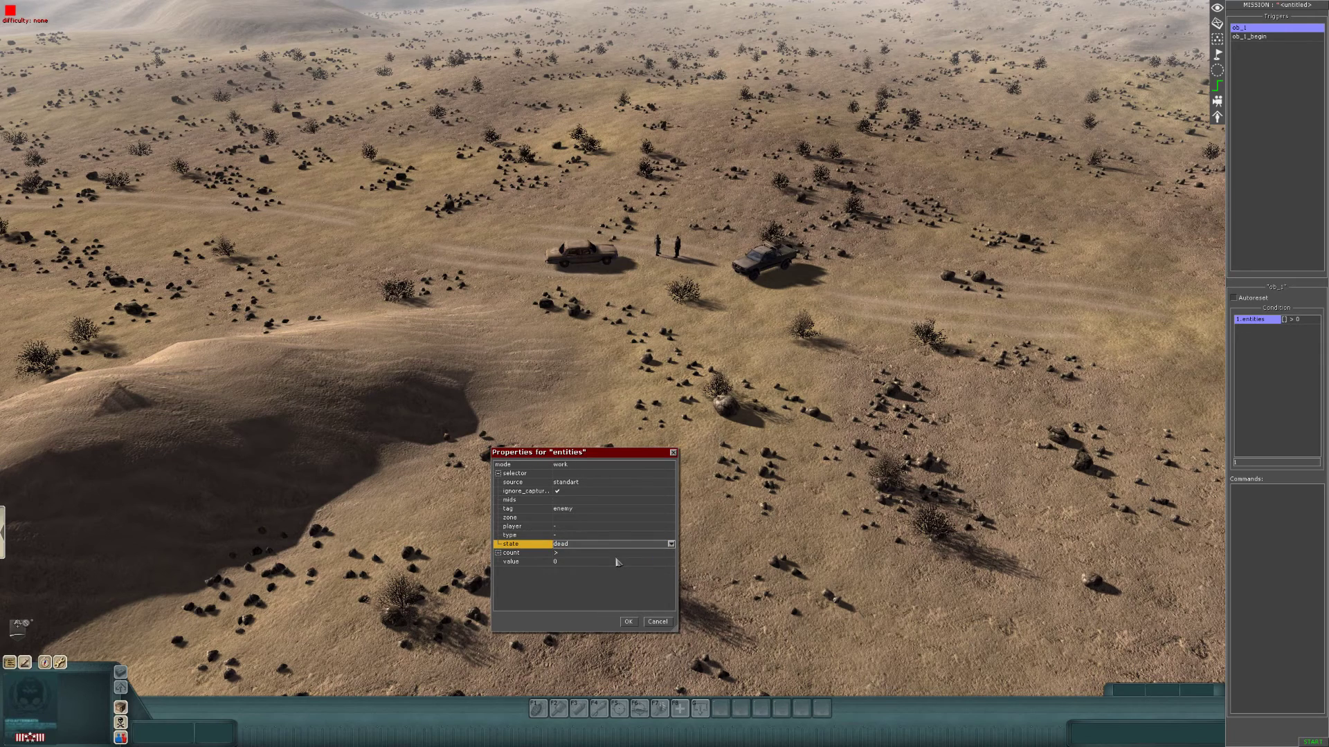
Step: Set the entities condition's count comparison to >= with a value of 2, and accept it
click(670, 553)
click(671, 553)
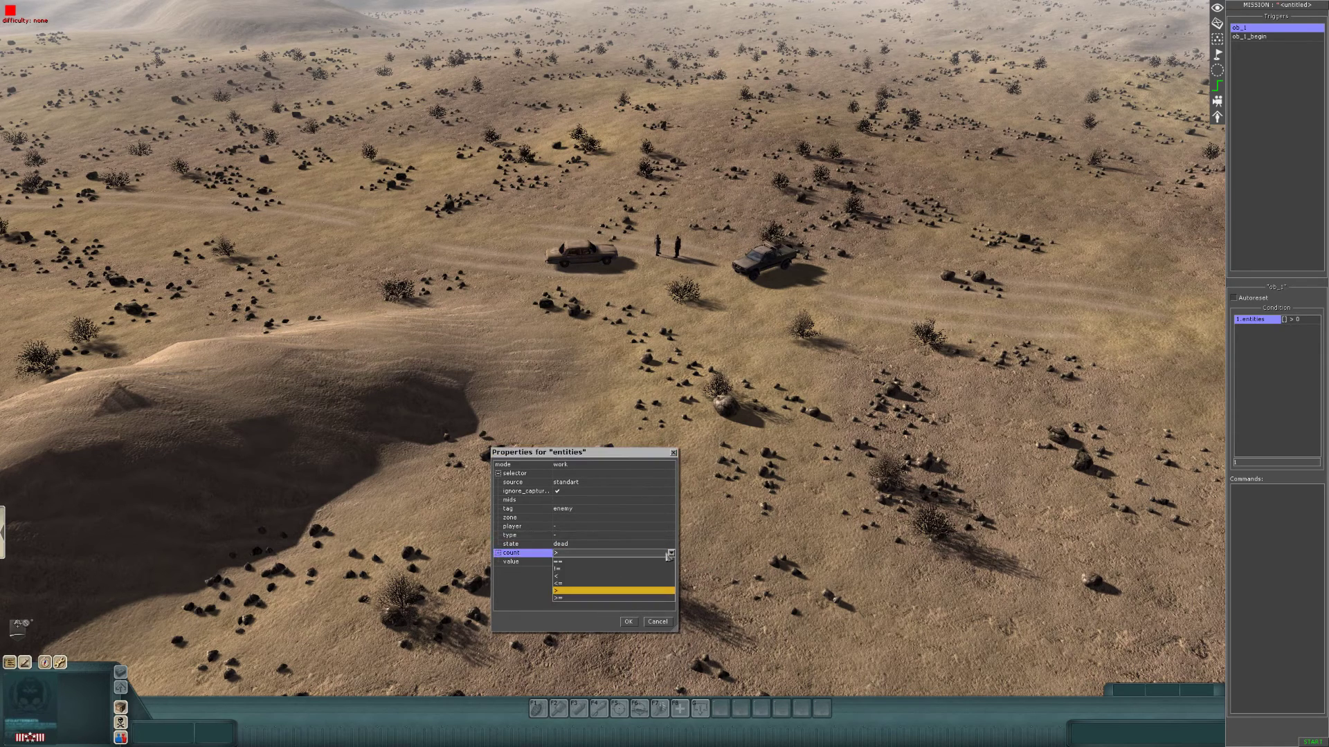
click(603, 599)
click(602, 562)
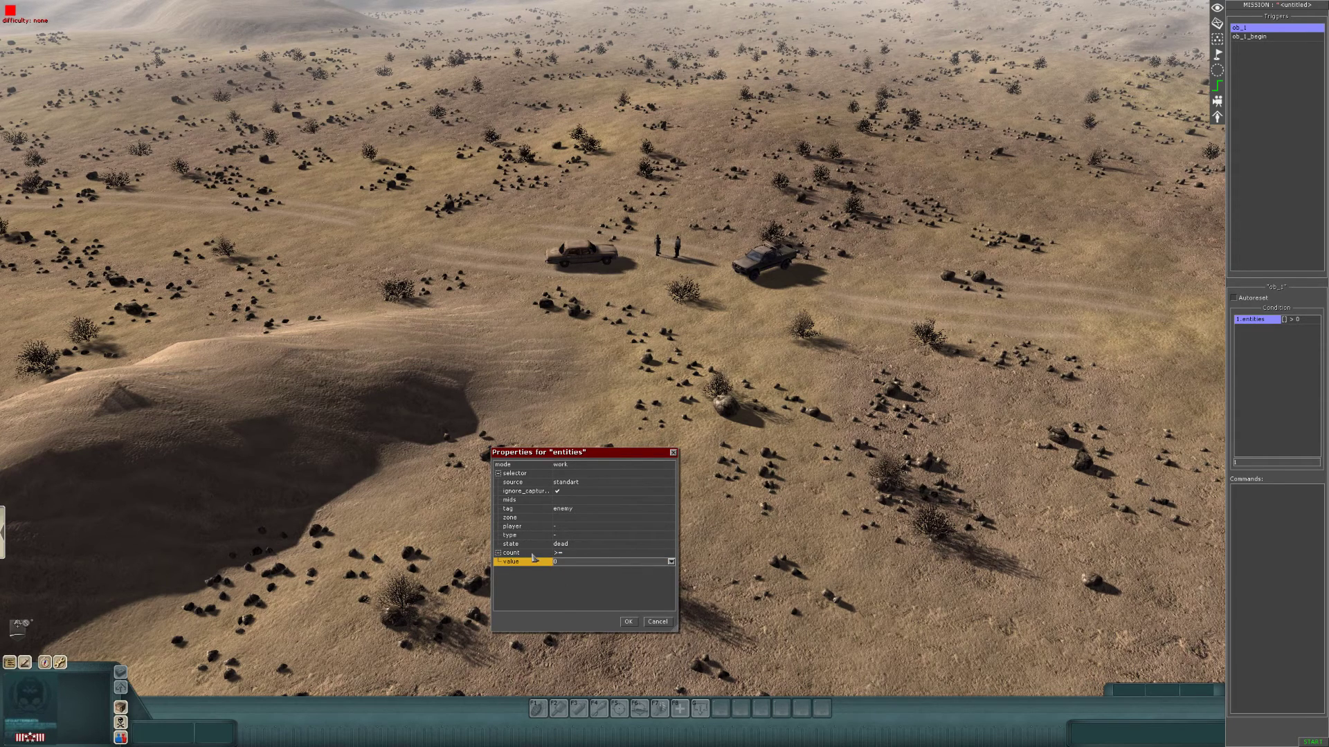
text(2)
click(627, 623)
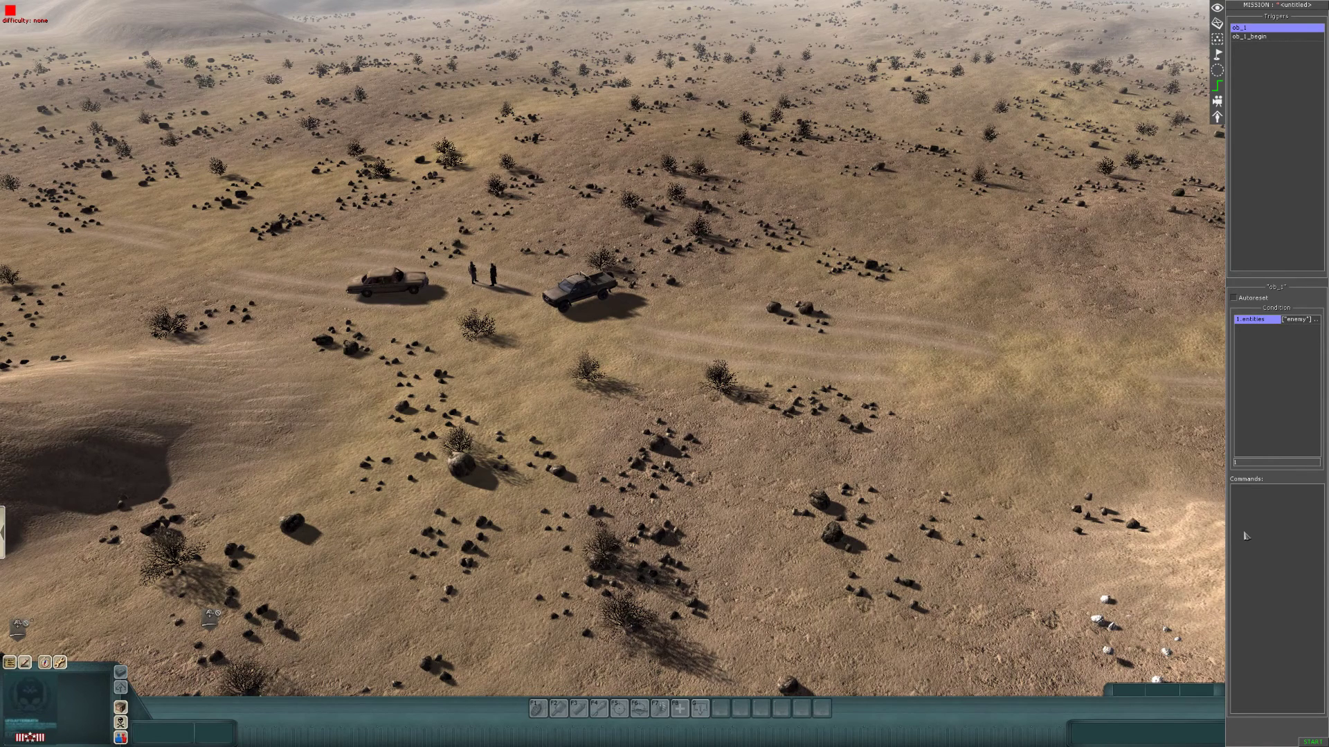
Step: Add a task command from the scene group to the ob_1 trigger
right_click(1248, 513)
click(1256, 517)
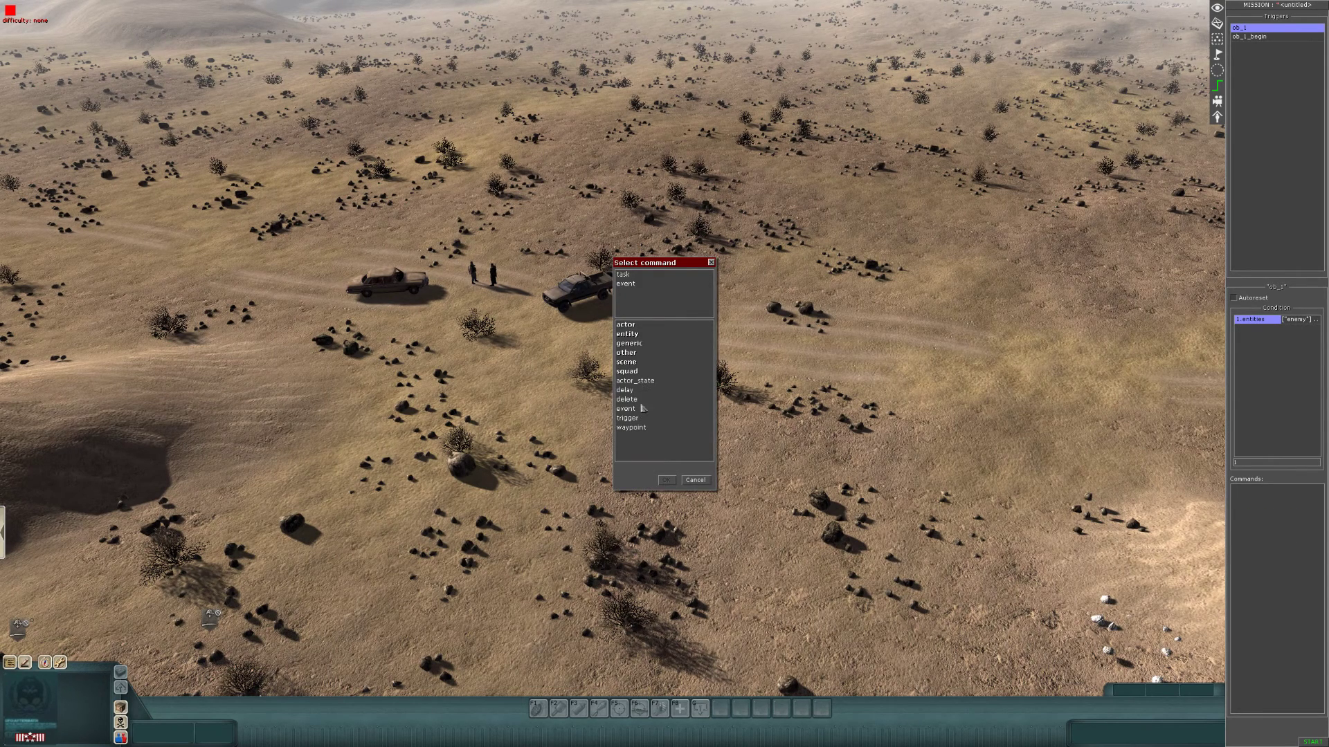
click(632, 362)
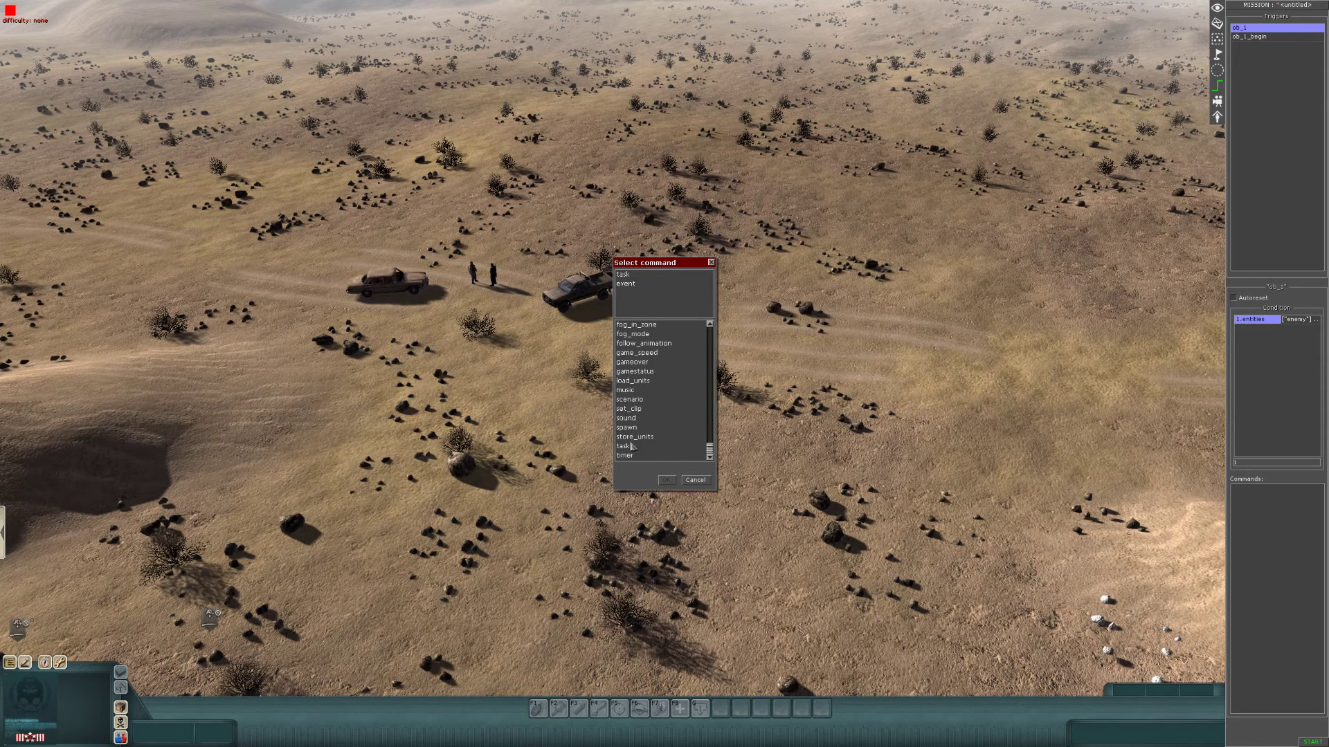
click(632, 447)
click(666, 480)
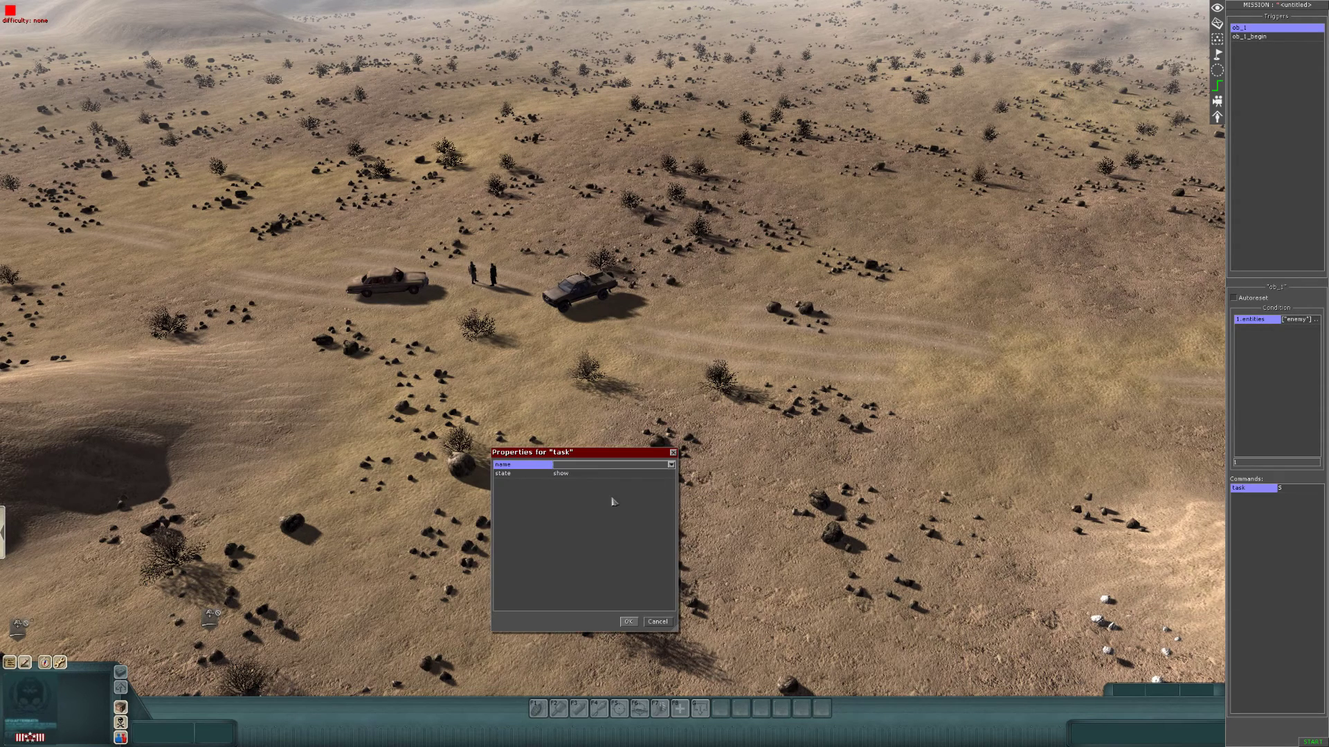
Step: Set the ob_1 trigger's task command to task ob_1 with the state complete, and accept it
click(670, 465)
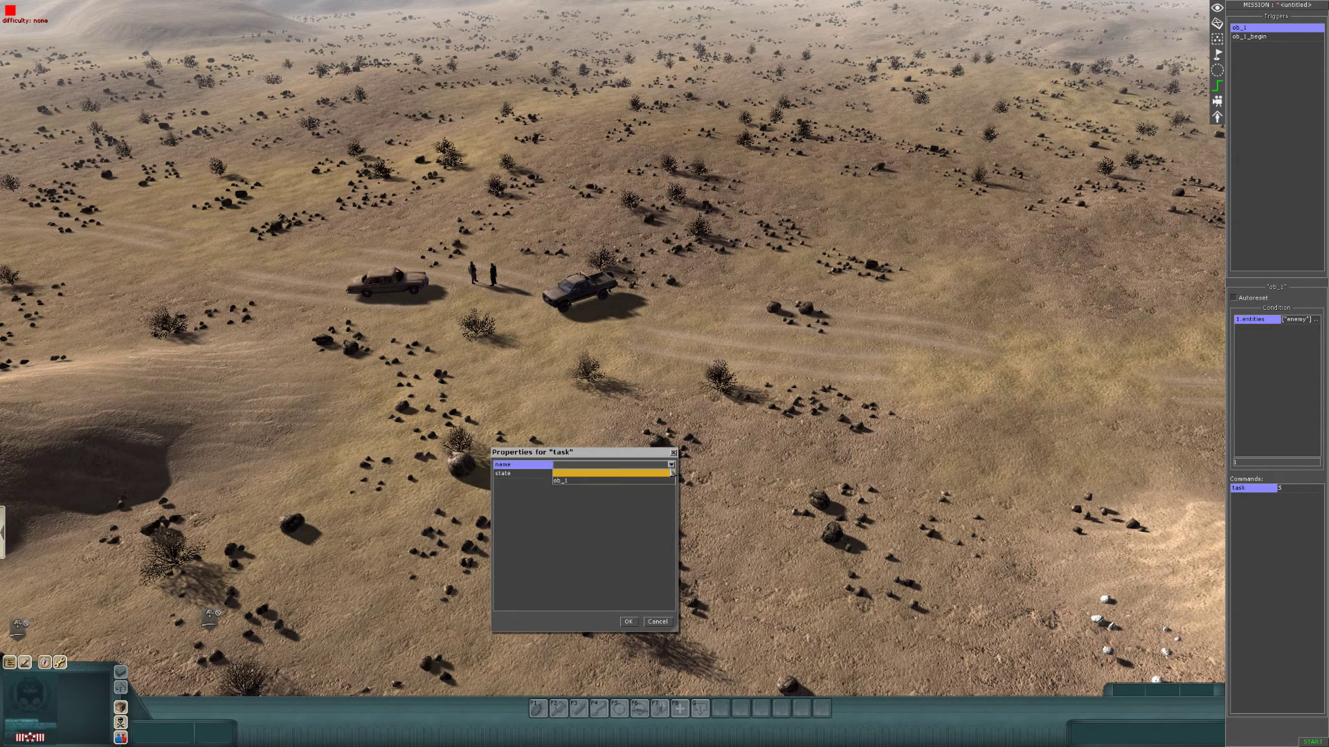
click(609, 481)
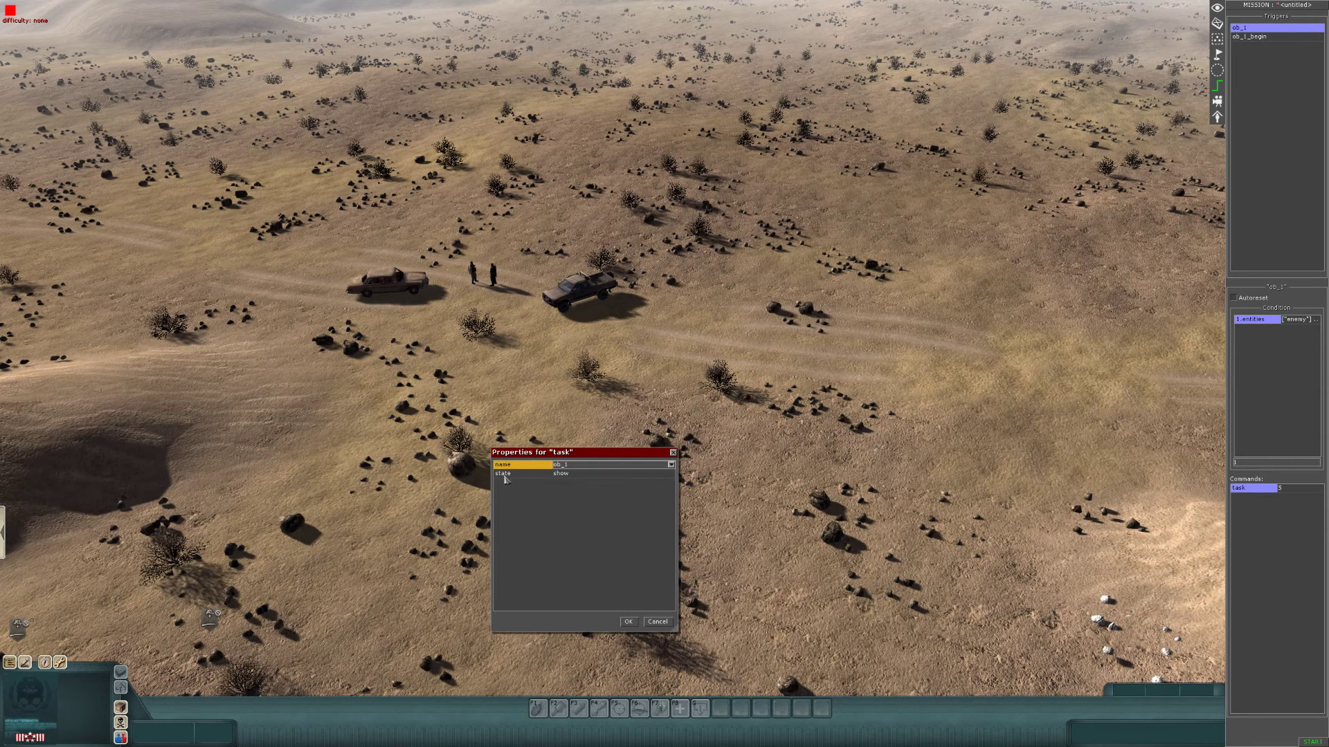
click(566, 477)
click(587, 498)
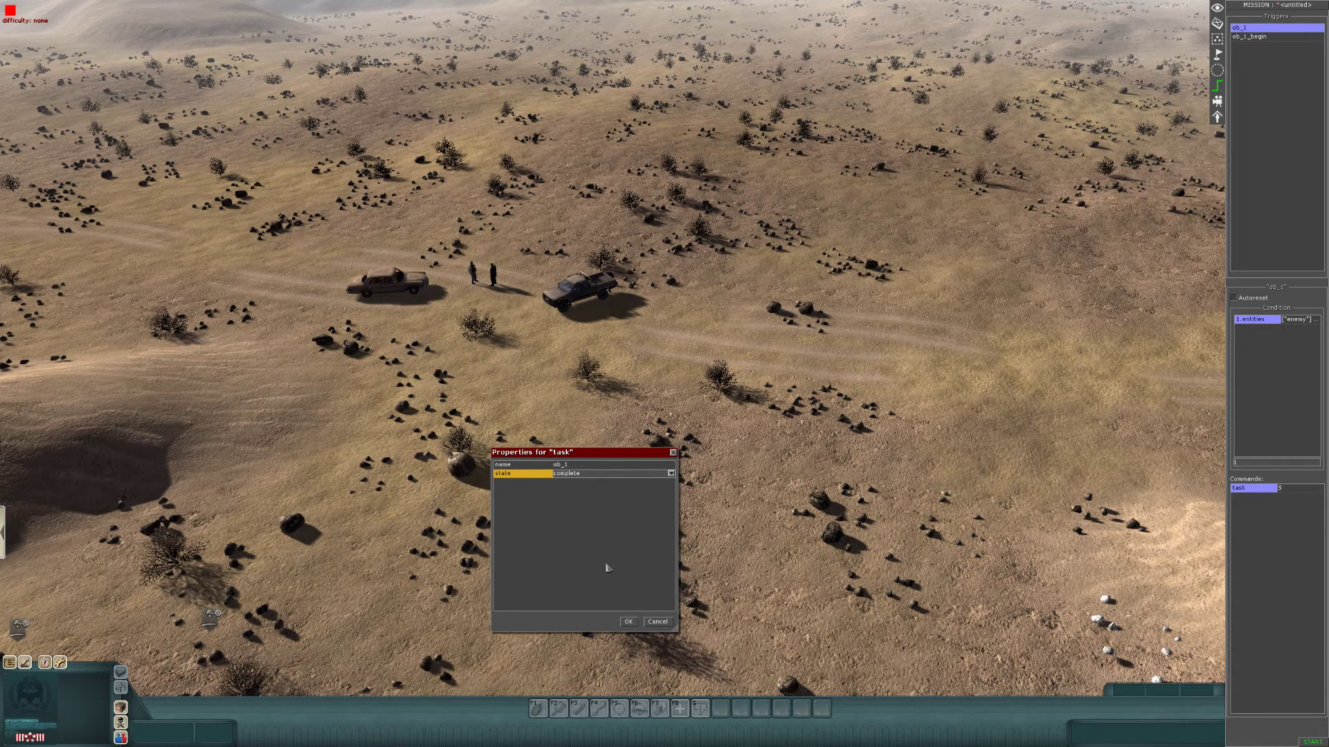
click(628, 622)
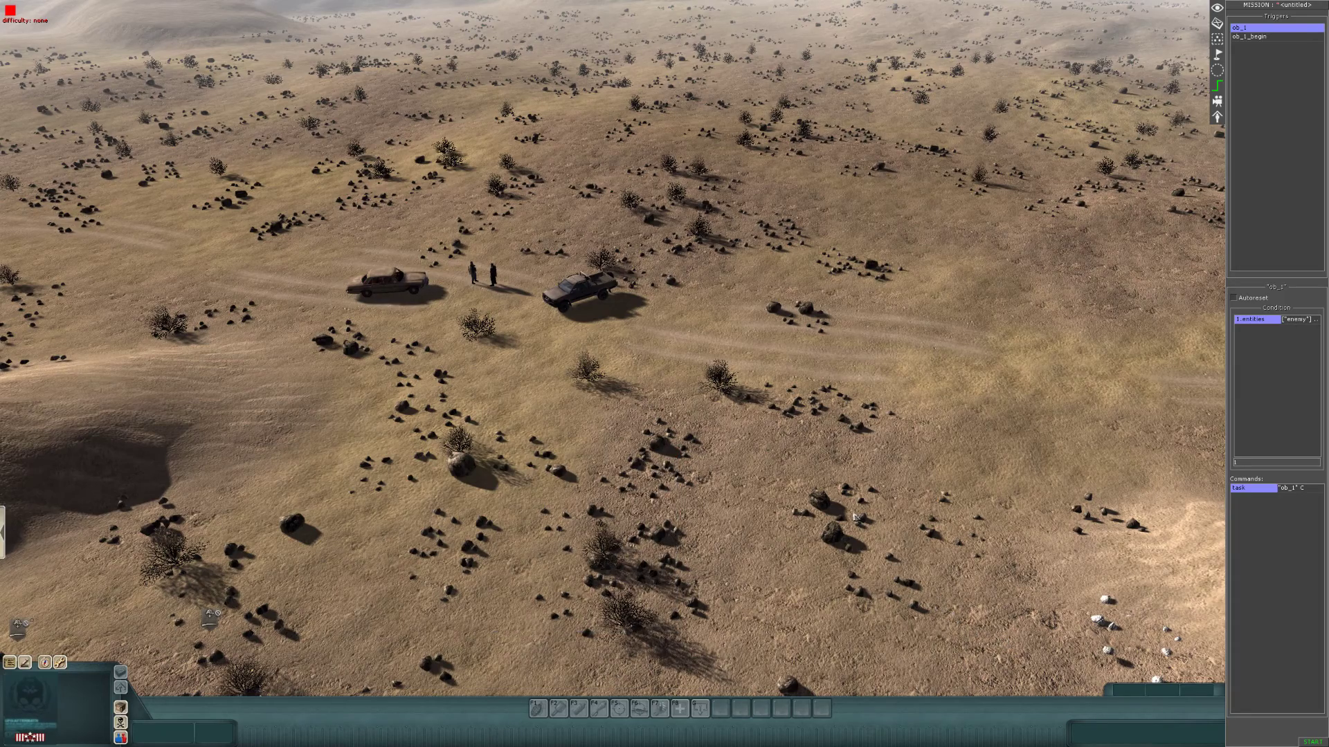
Step: Leave the trigger editor for the game view and start the mission to test it
middle_drag(795, 479, 534, 477)
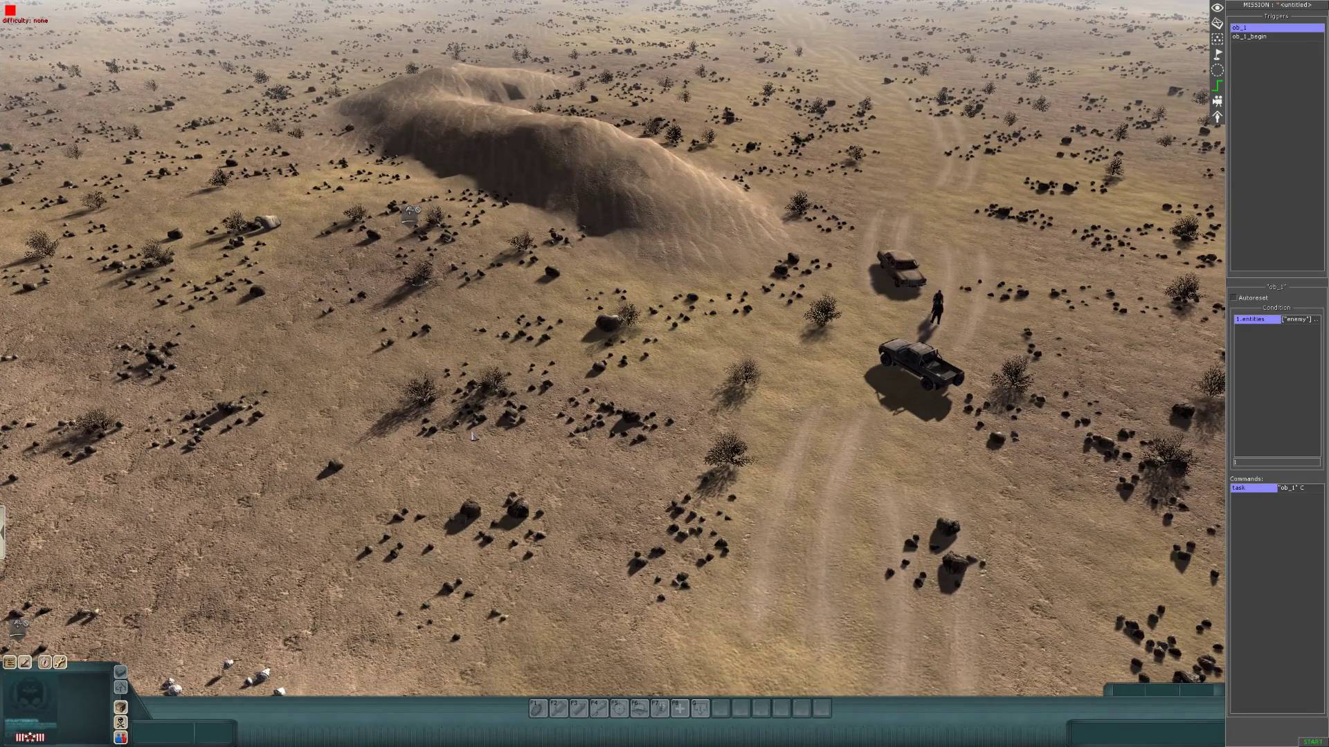
right_drag(474, 436, 716, 300)
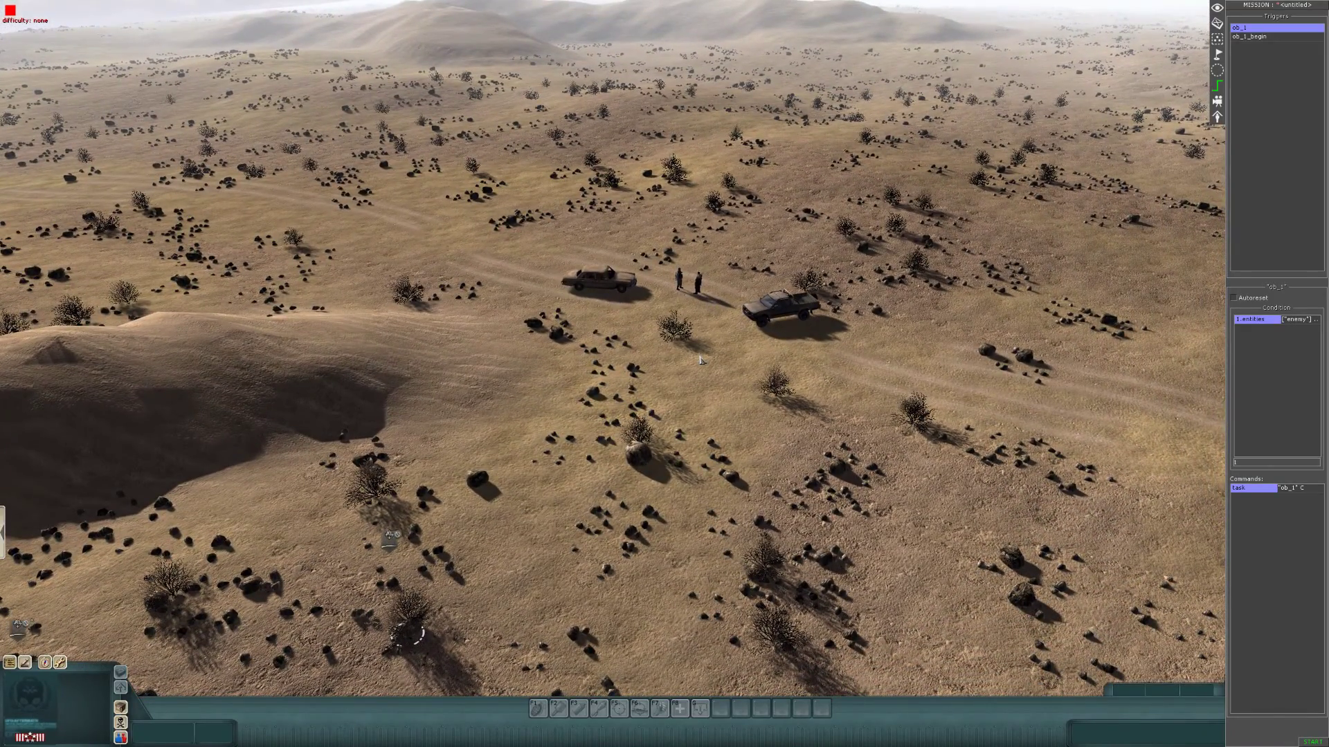
mouse_move(250, 746)
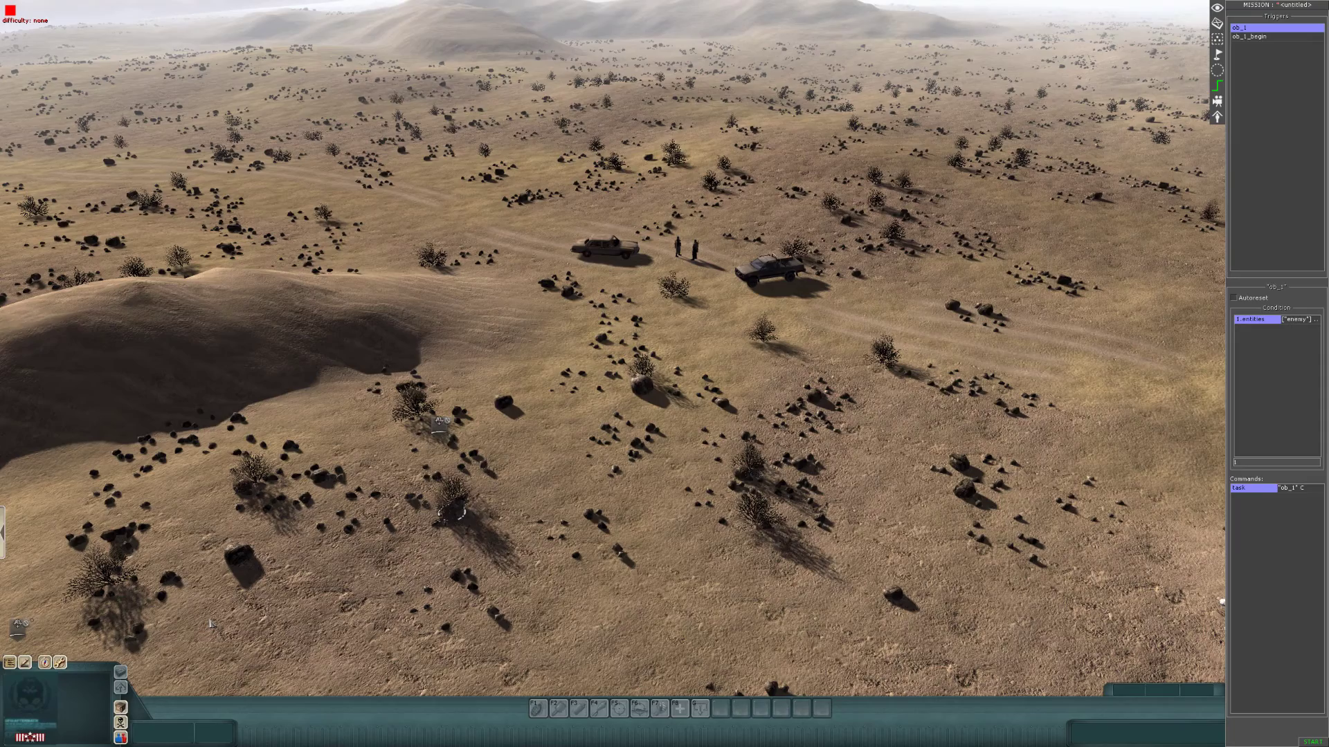
key(F1)
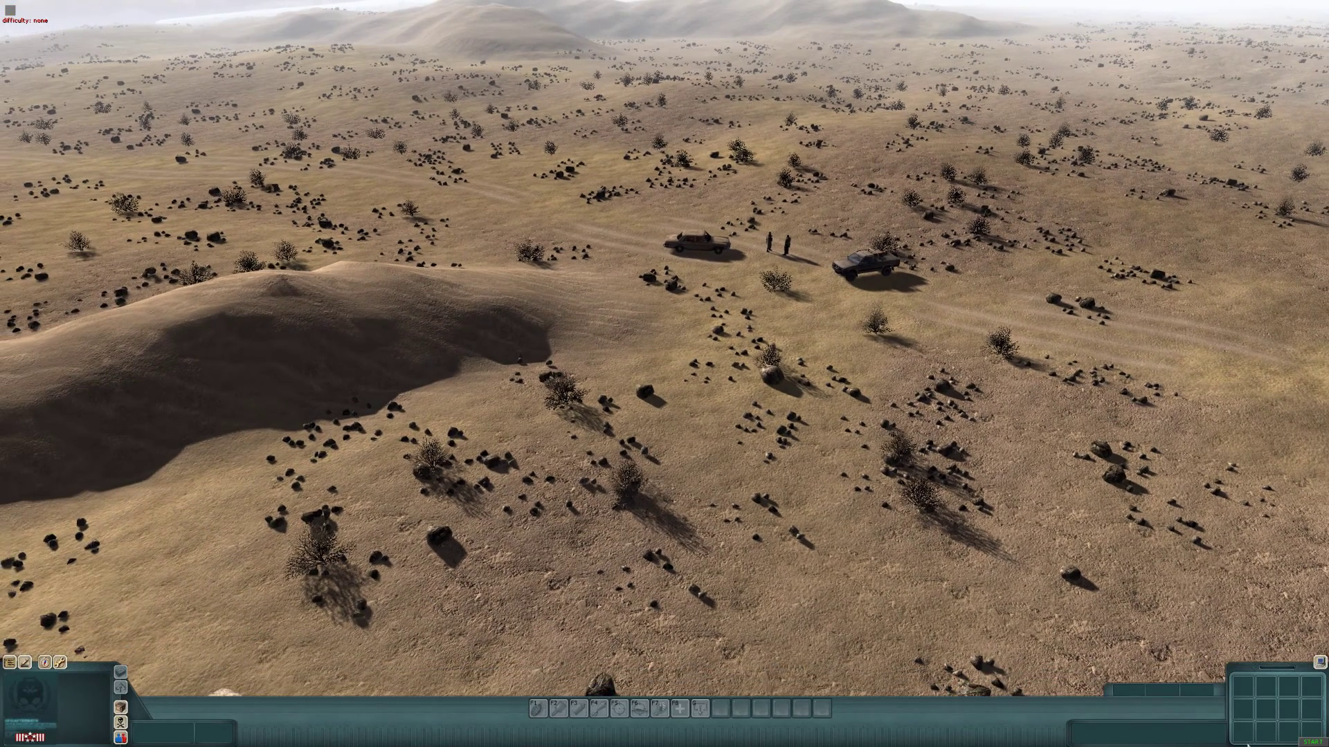
click(1312, 742)
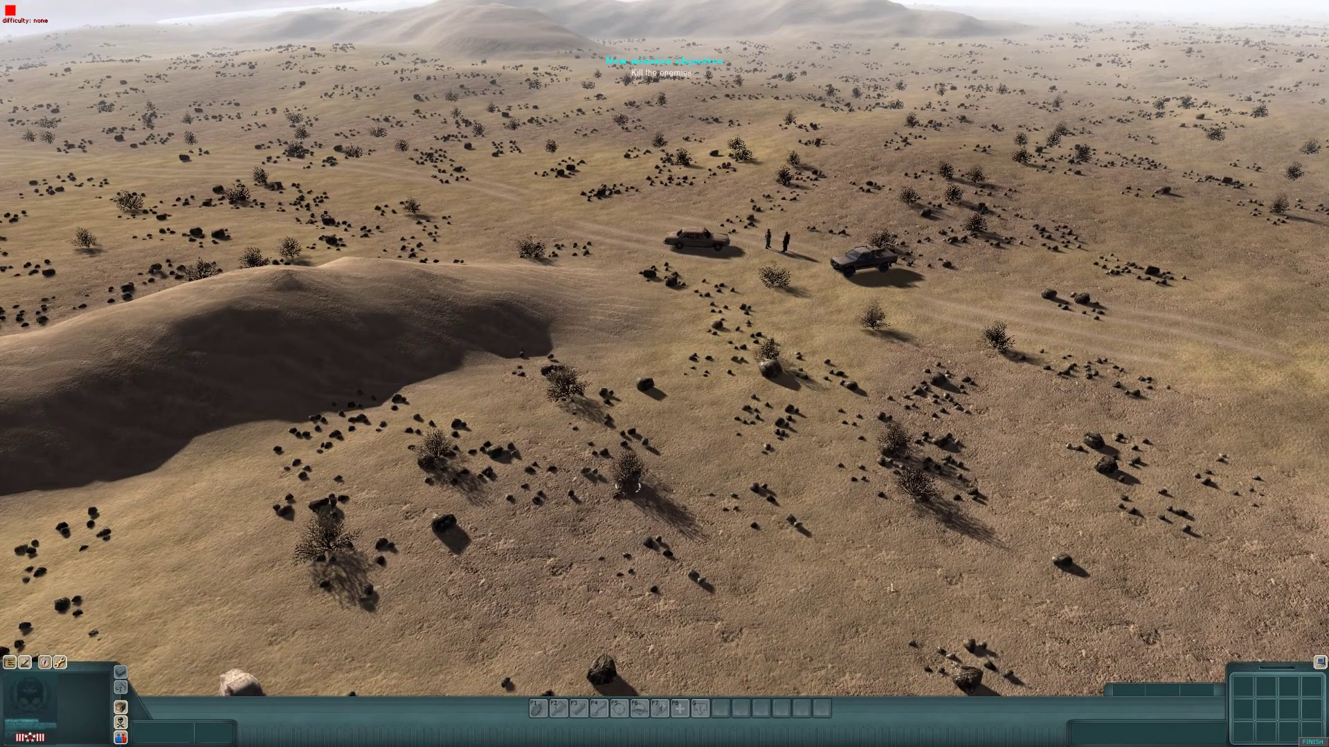
Step: Select the player's scout beside the bush and frame him together with the enemies near the vehicles
drag(736, 403, 546, 620)
scroll(702, 534, up, 5)
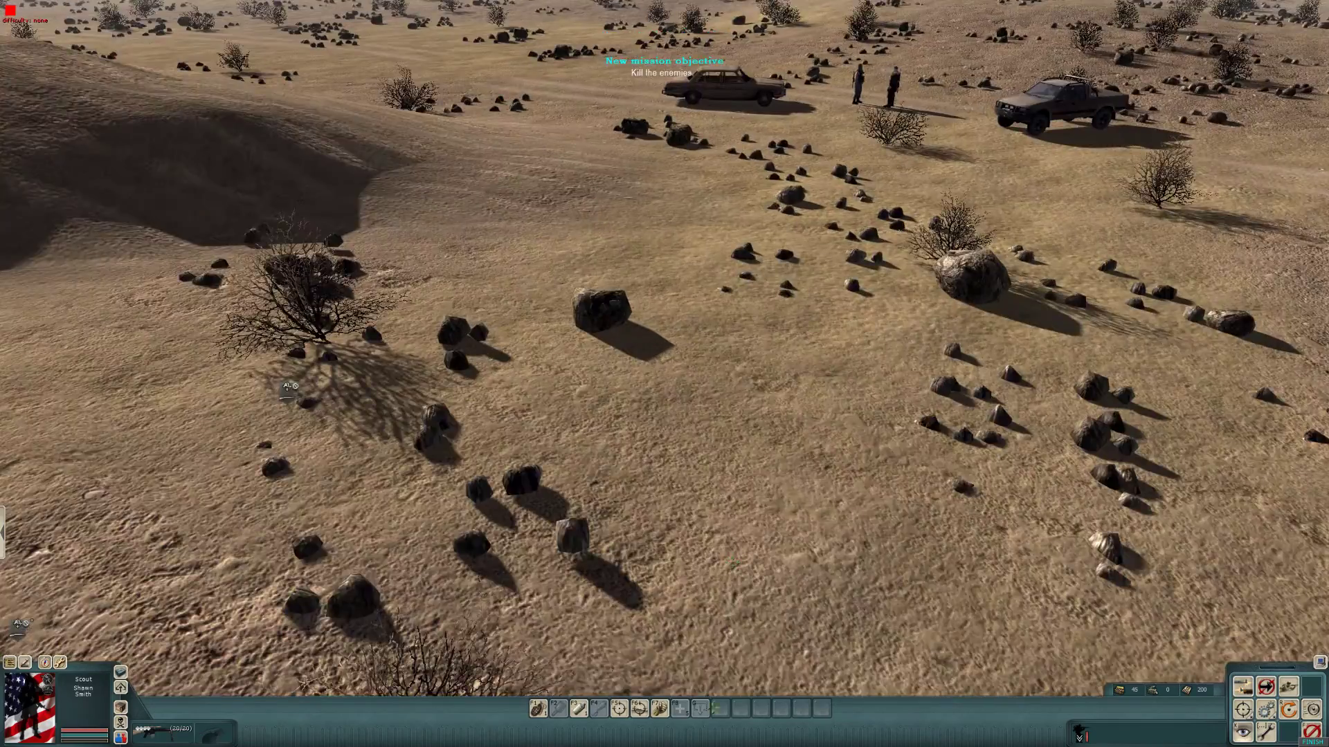
scroll(702, 534, down, 1)
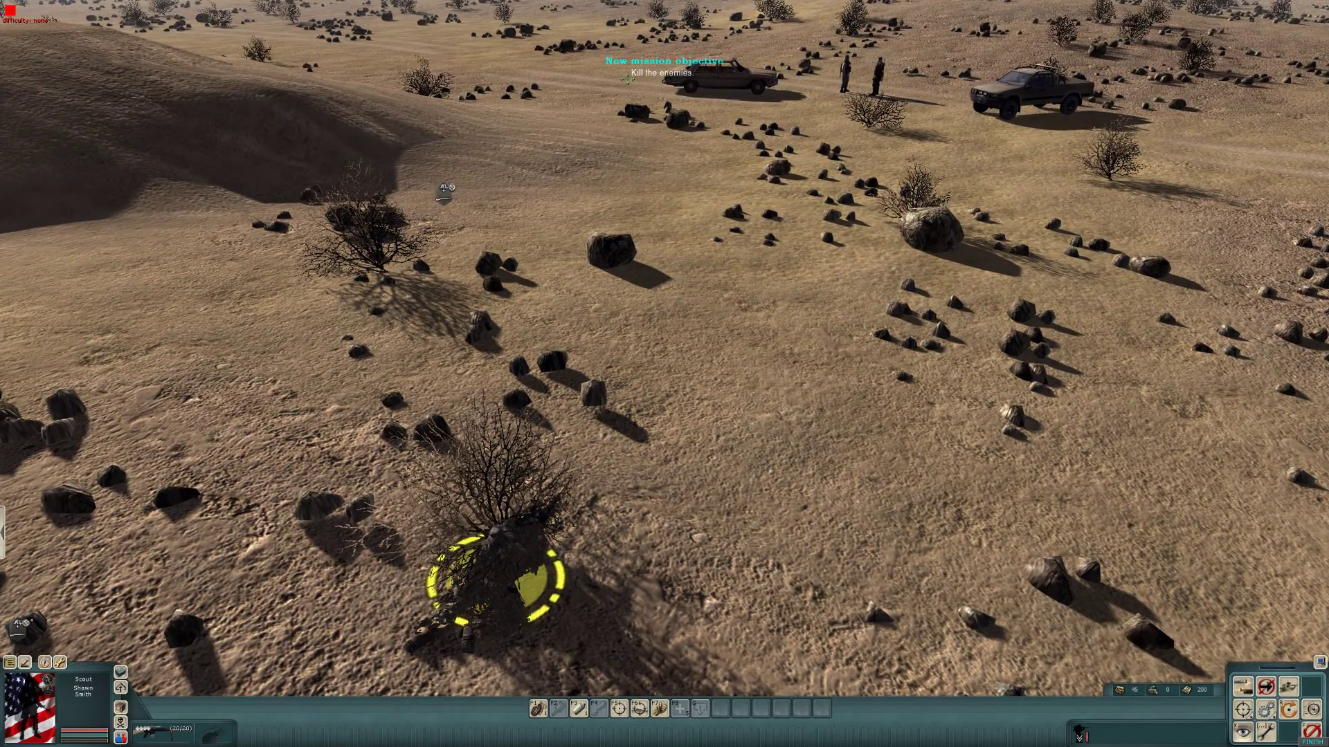
scroll(517, 396, down, 3)
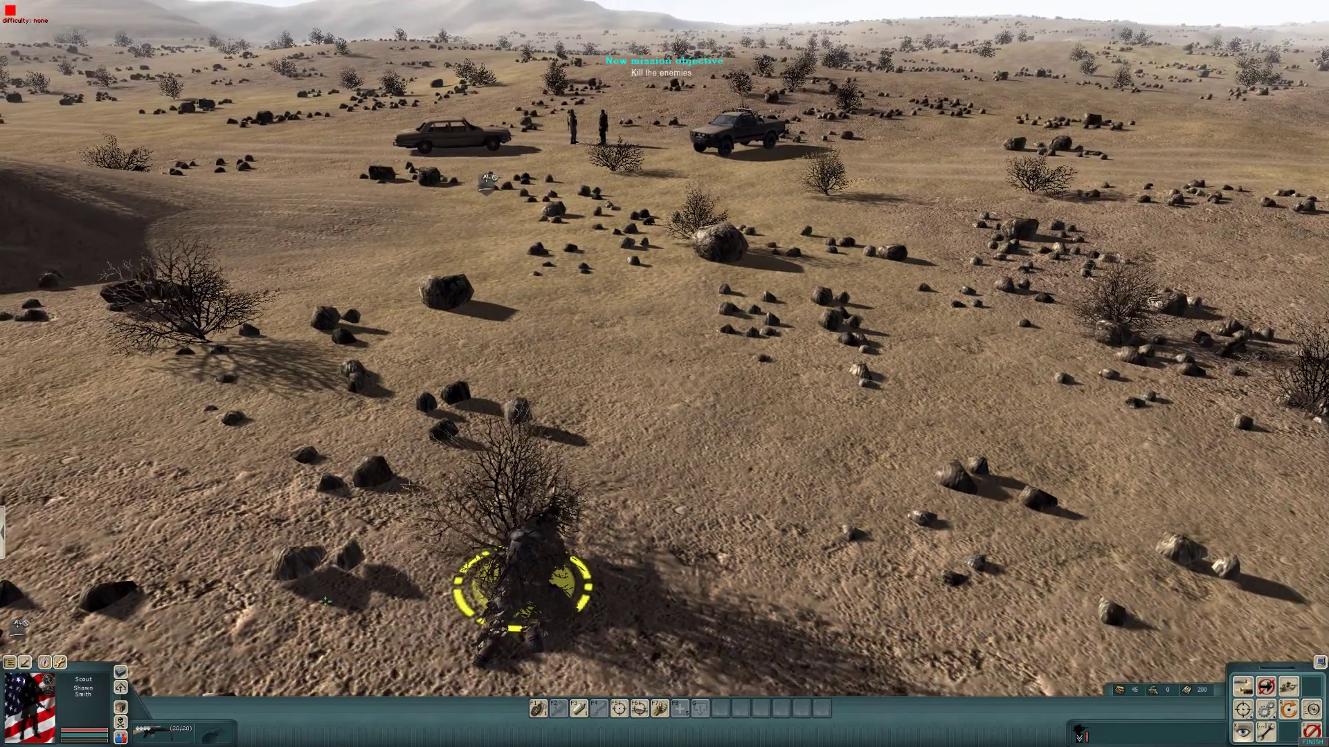
Step: Check the mission objectives list, take direct control of the scout and kill both enemies between the vehicles
click(9, 663)
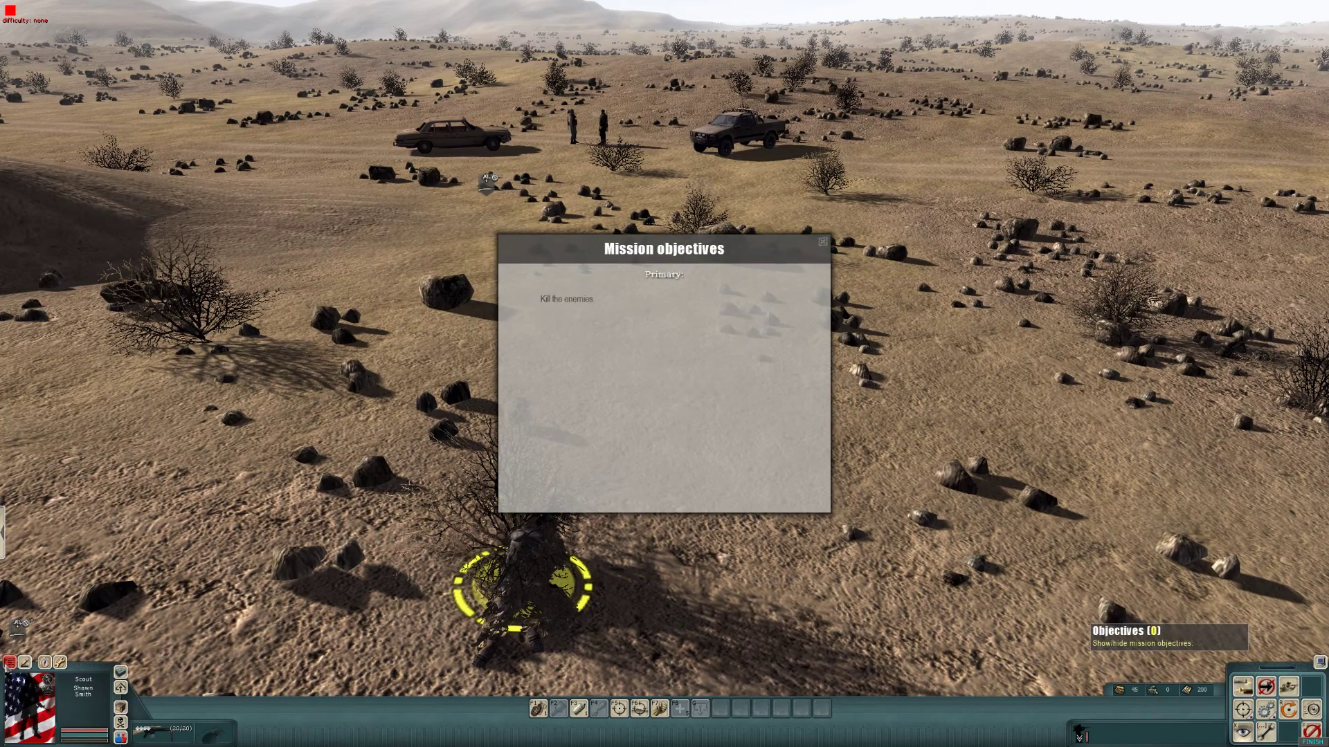
click(10, 662)
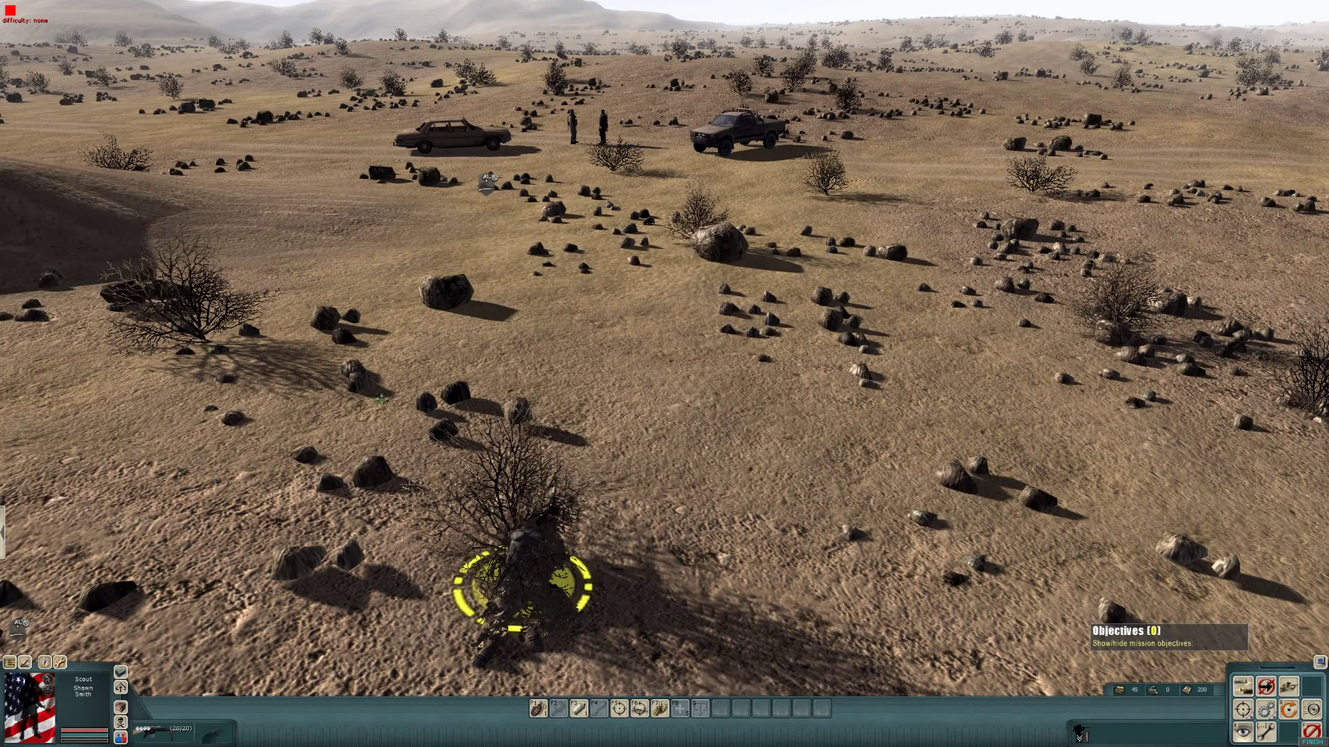
scroll(591, 215, down, 5)
key(End)
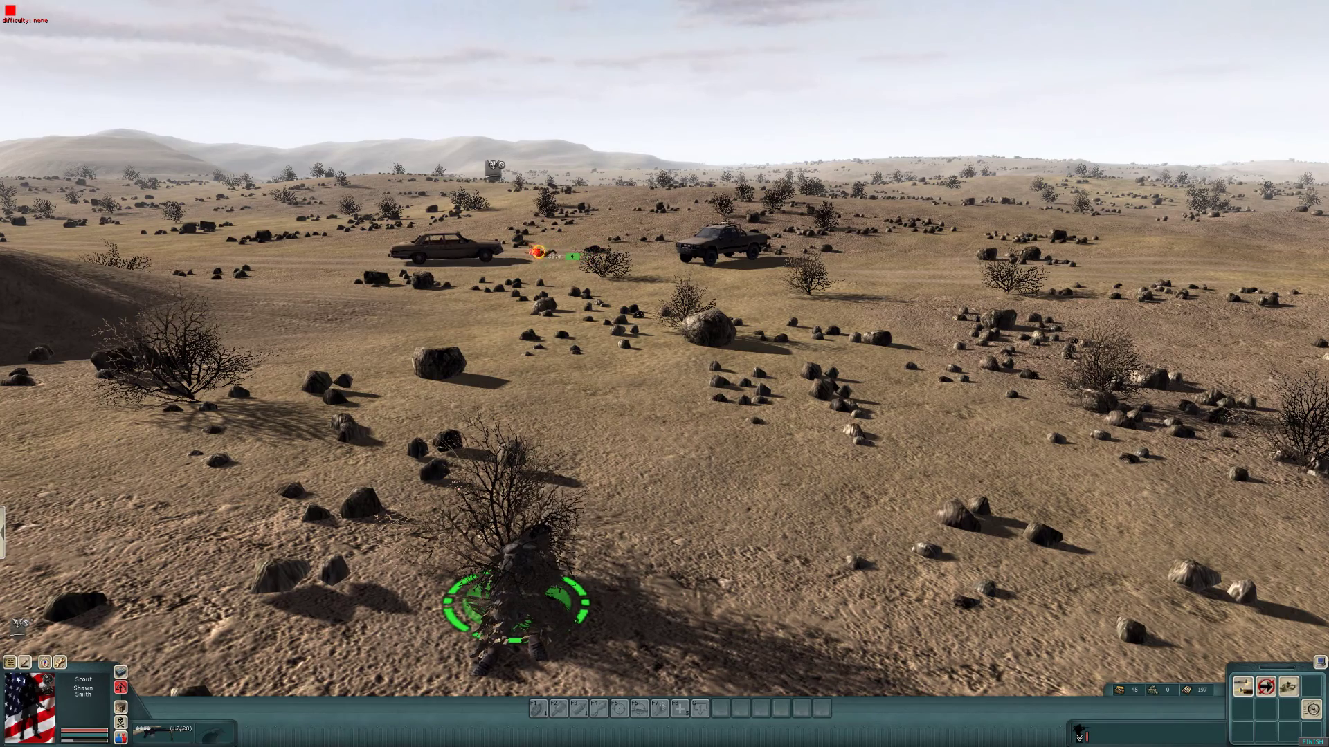
middle_drag(574, 261, 595, 267)
right_click(596, 267)
scroll(602, 259, down, 5)
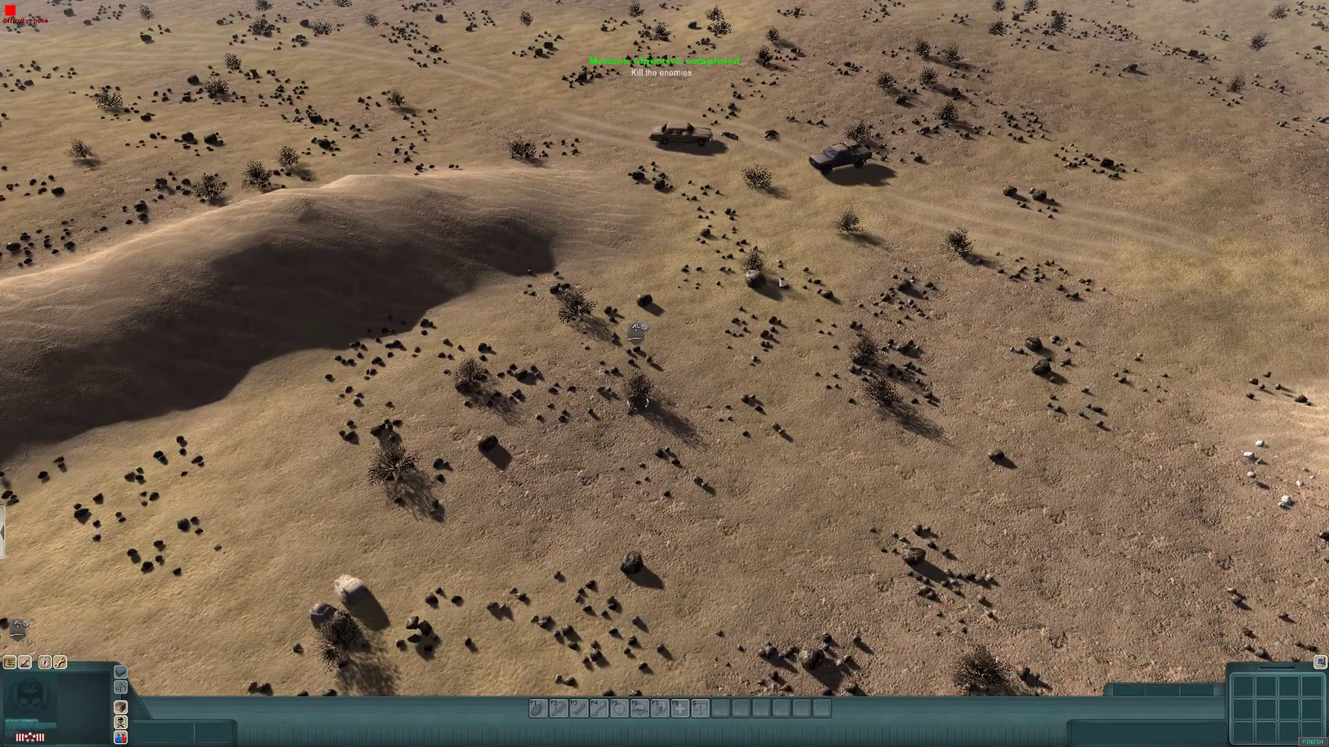
Step: End the mission test and return to the unstarted mission
key(Up)
drag(765, 185, 777, 287)
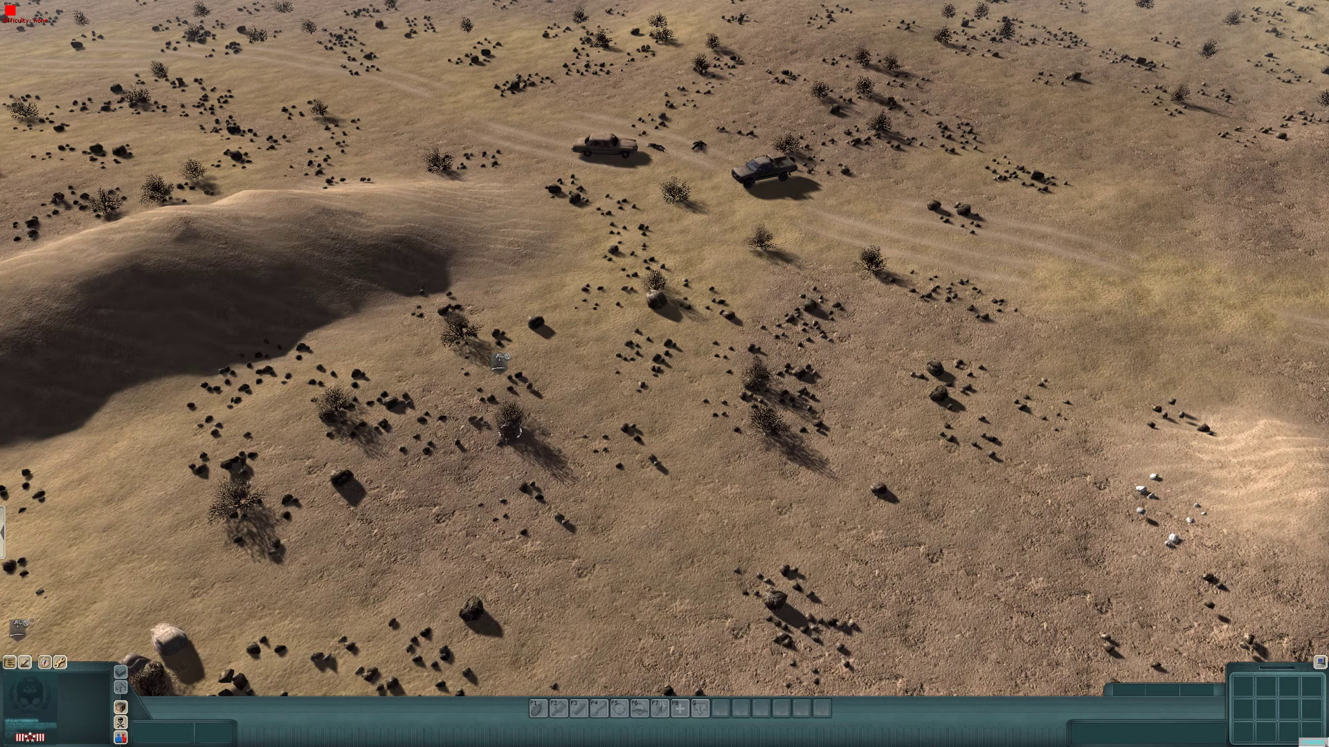
click(1312, 741)
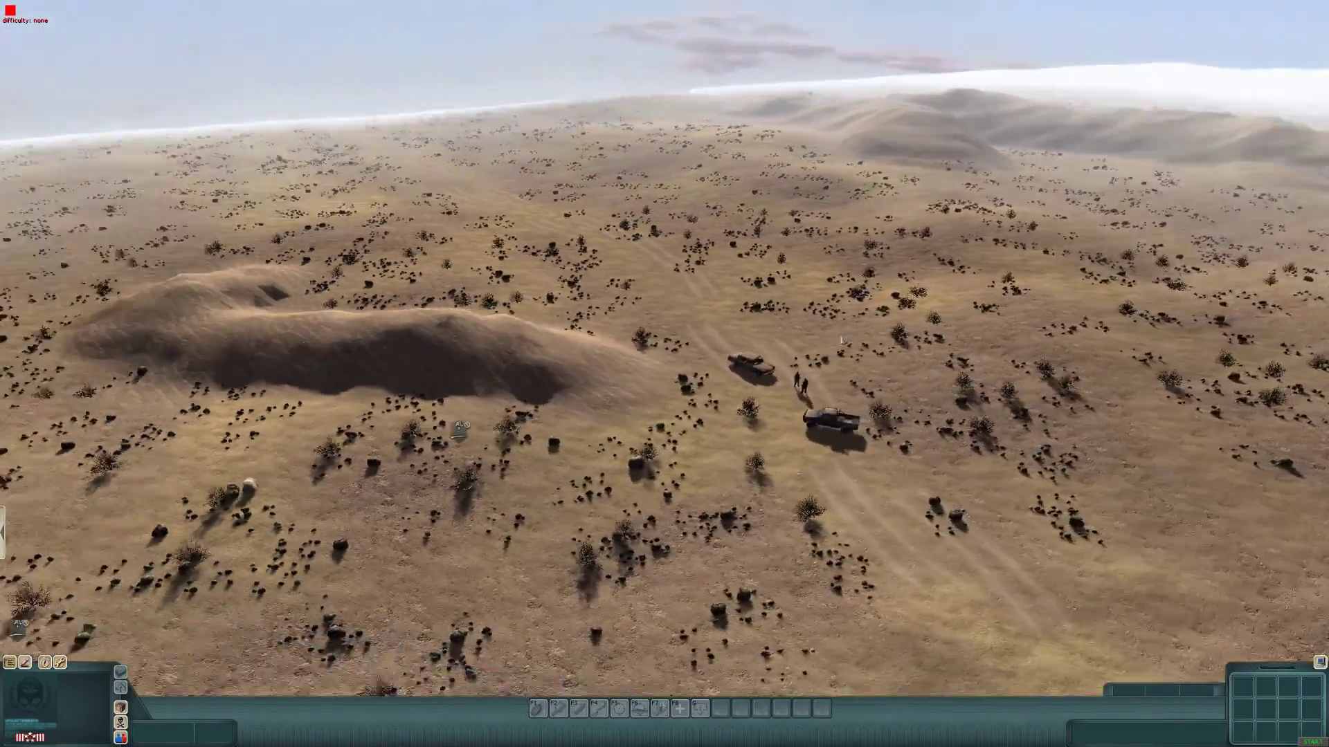
Step: In the mission editor, create a new circle zone named escape for the open ground near the map edge
middle_drag(843, 341, 619, 322)
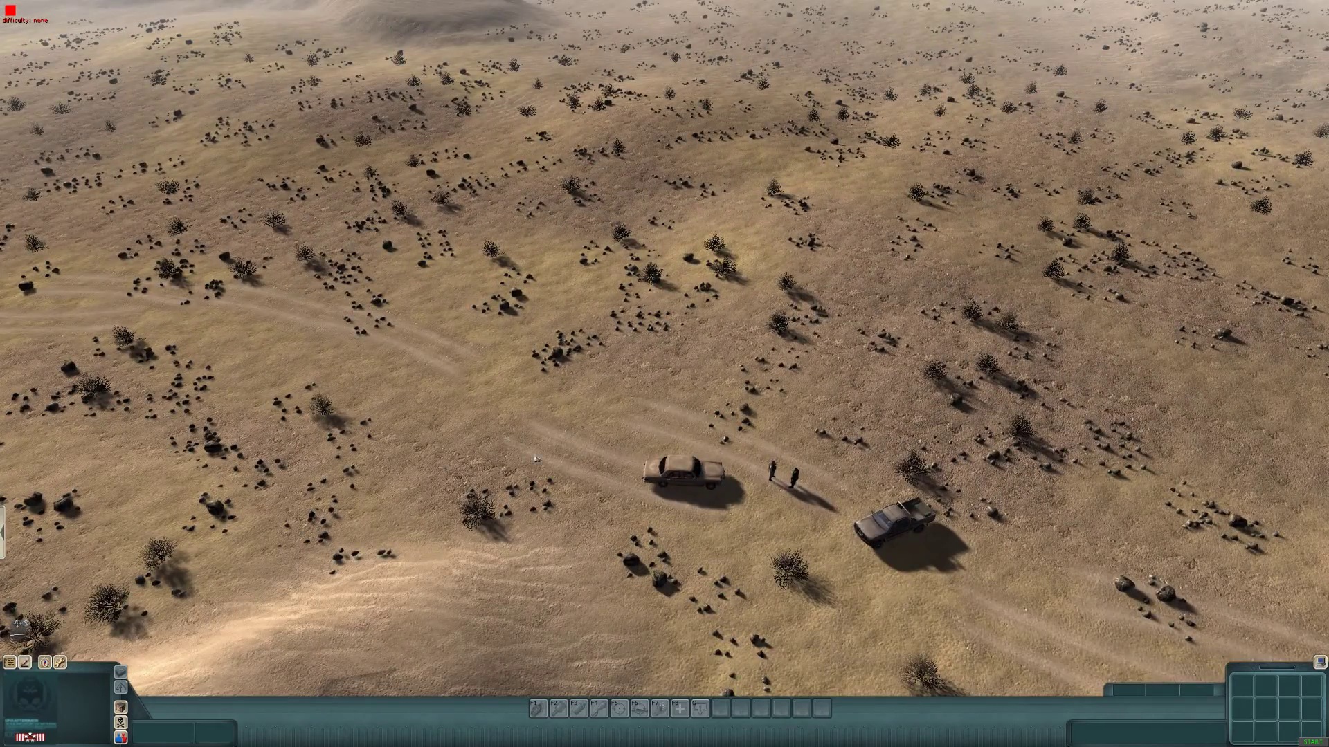
middle_drag(696, 412, 663, 184)
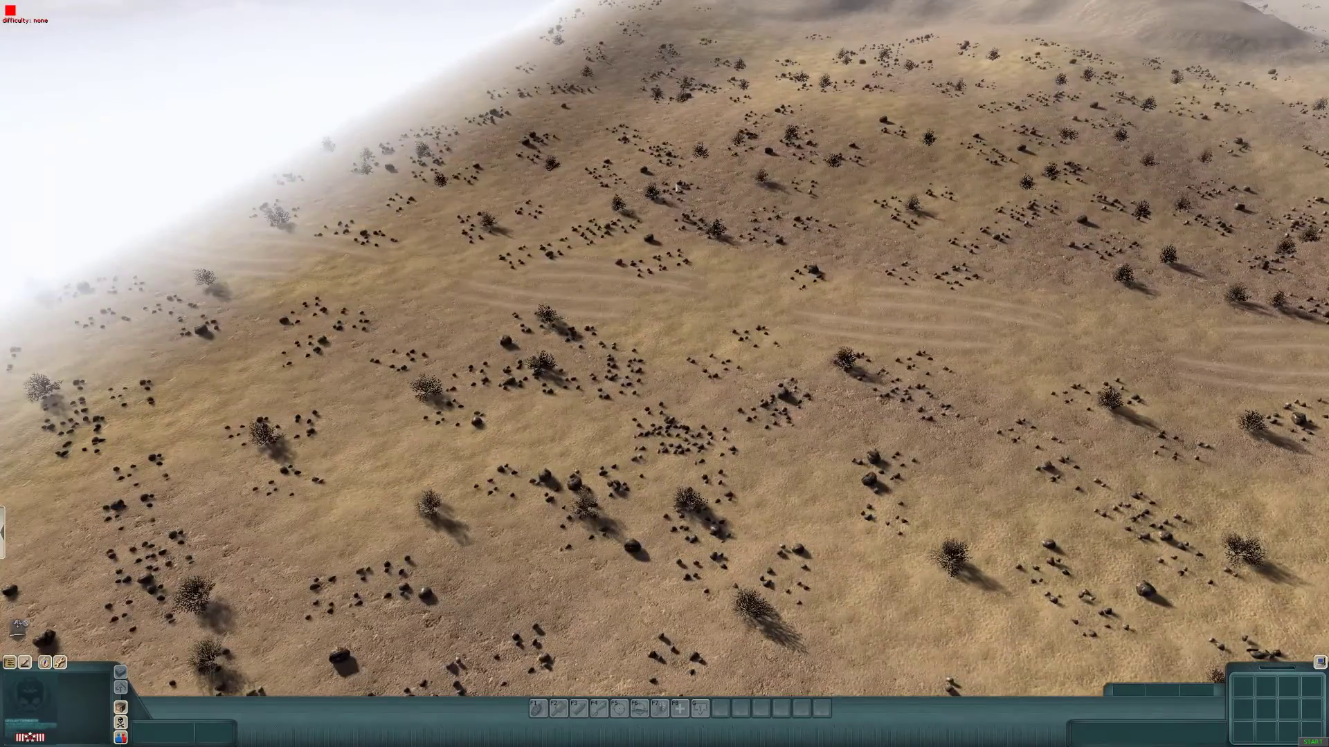
scroll(302, 130, up, 3)
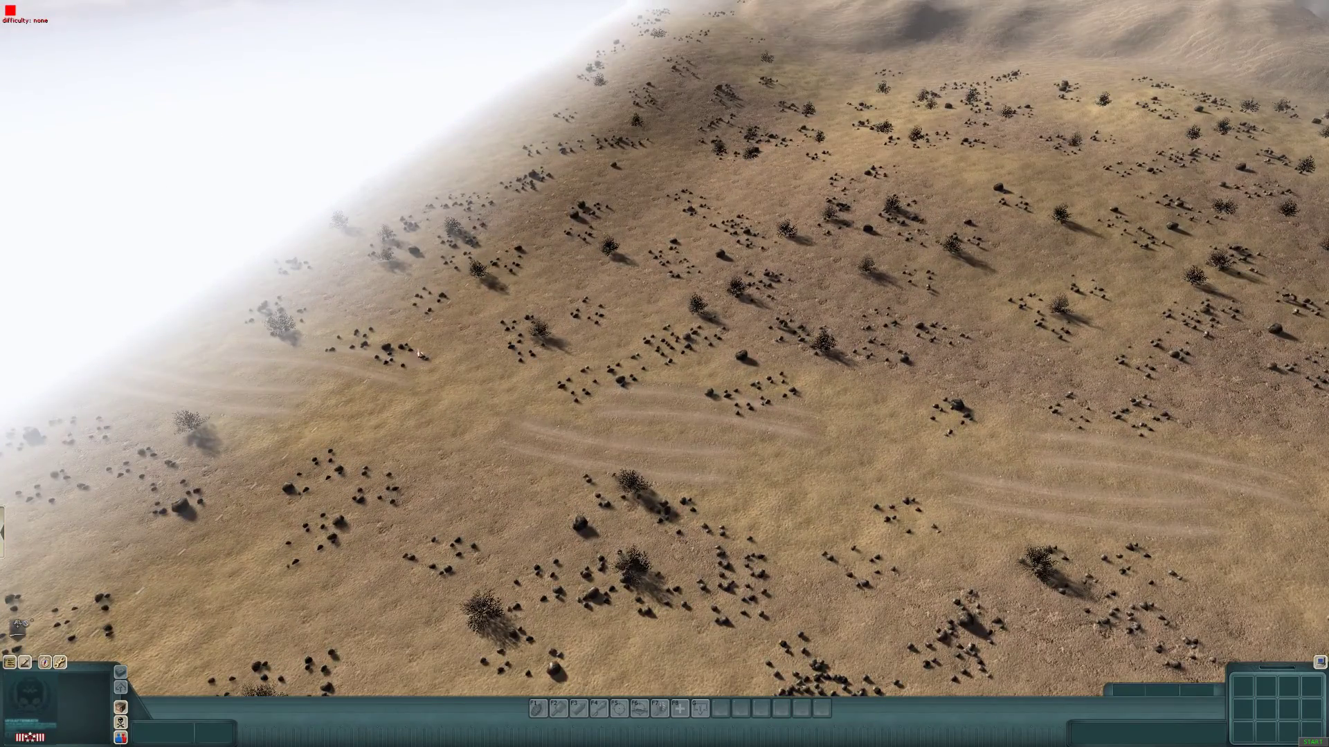
key(F2)
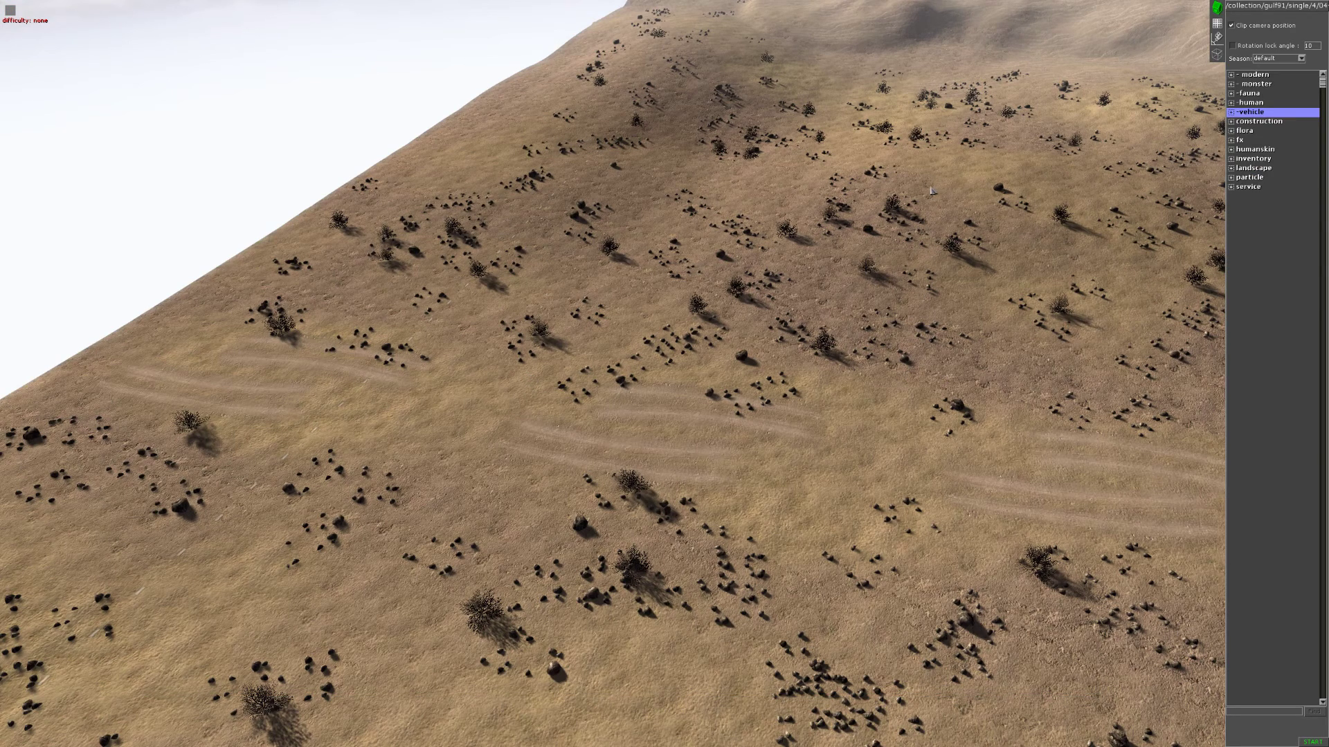
key(F3)
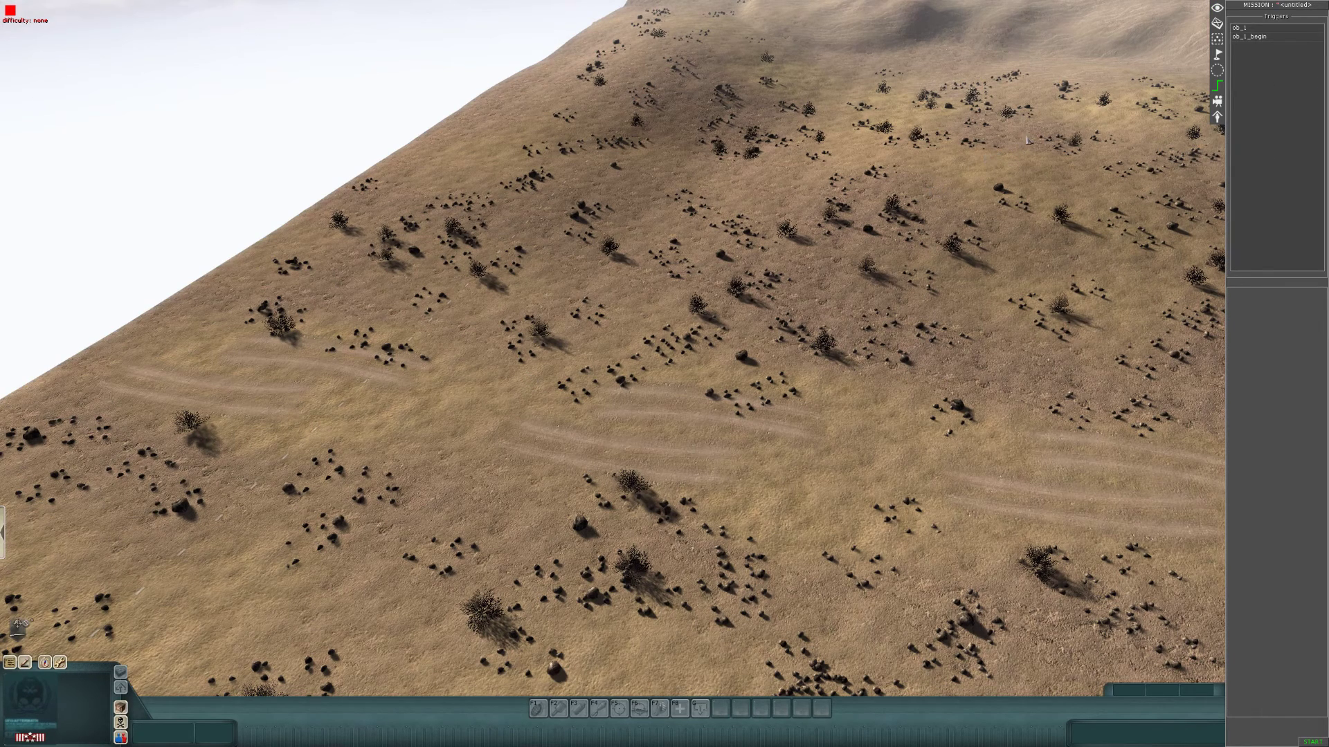
click(1217, 69)
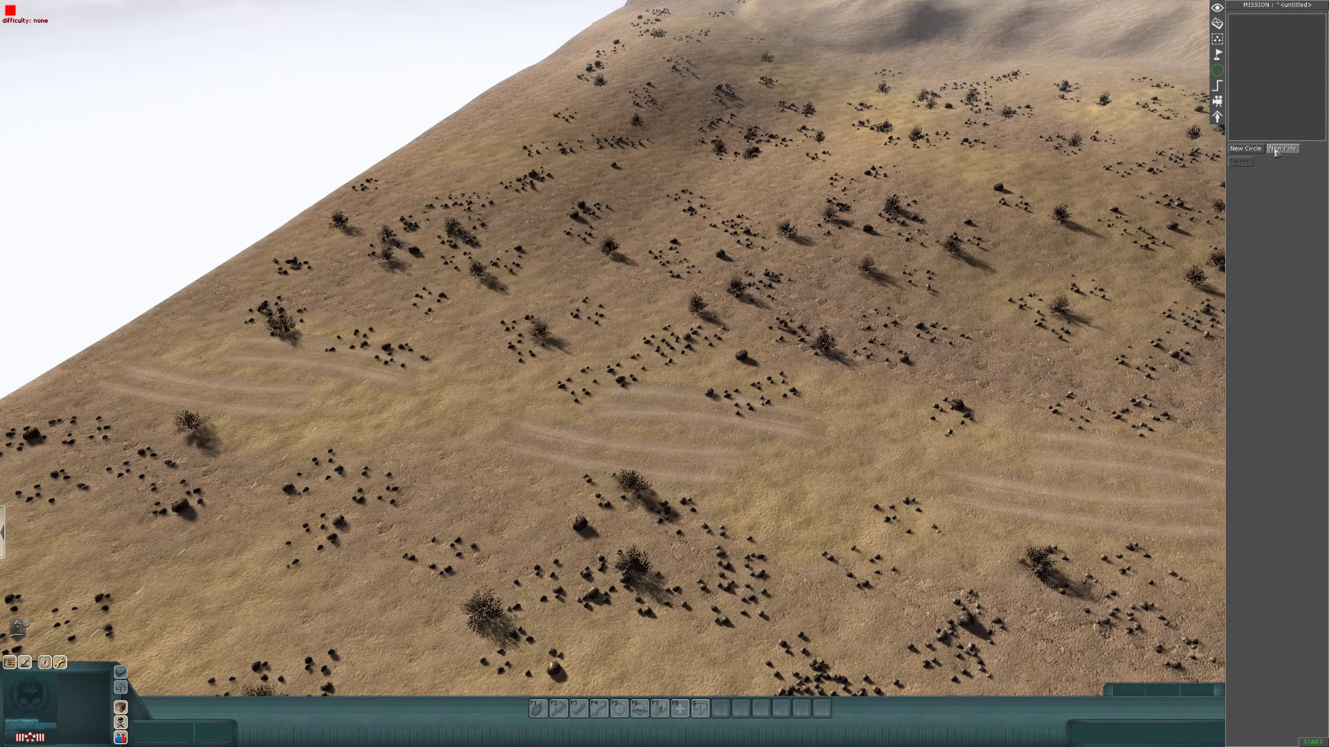
click(1246, 149)
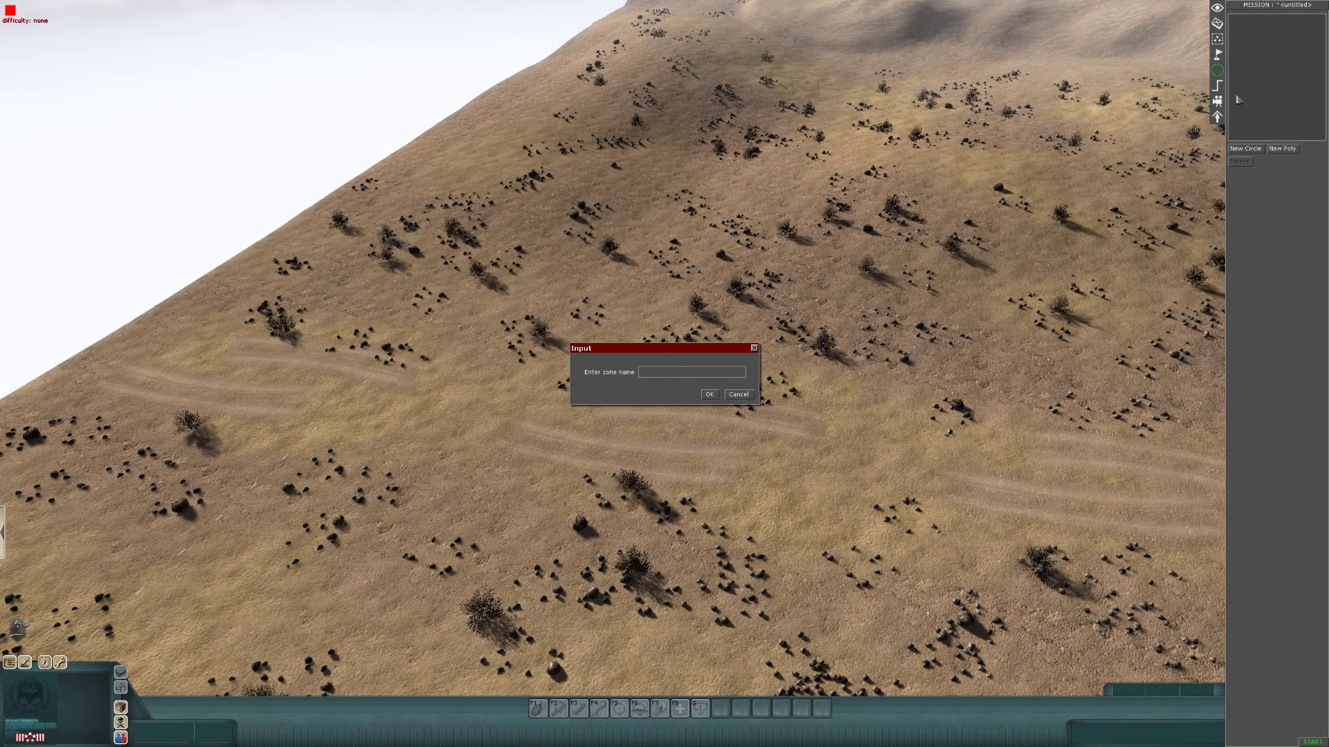
text(escape)
key(Return)
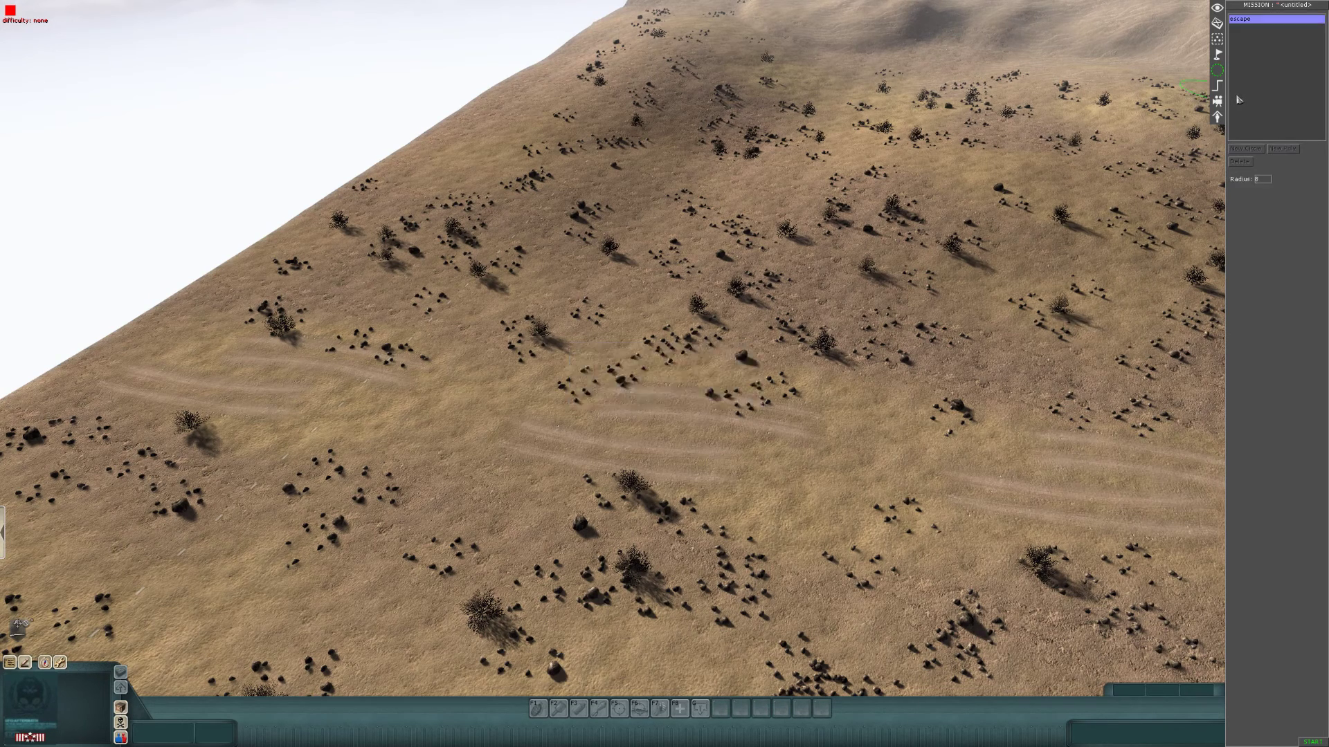
Step: Place the escape zone on the tracks near the map edge and enlarge its radius to about 16
key(Right)
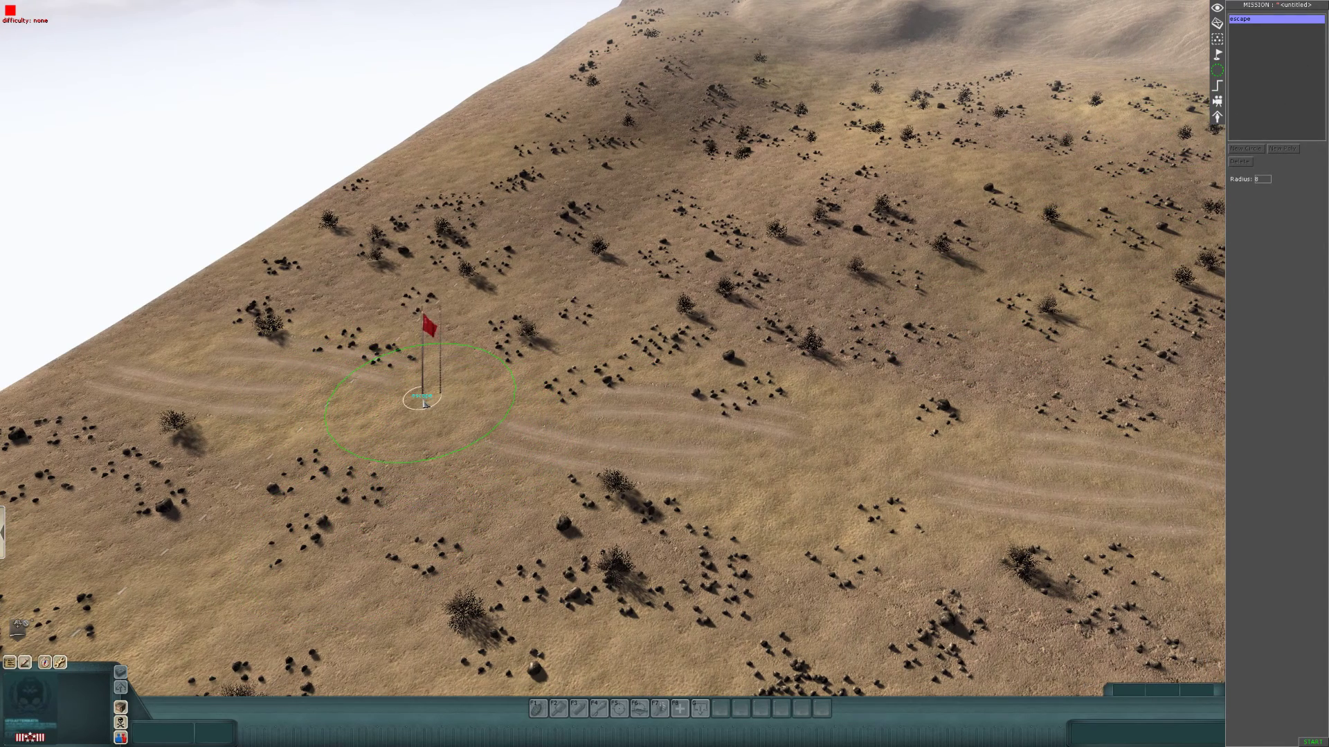
click(435, 399)
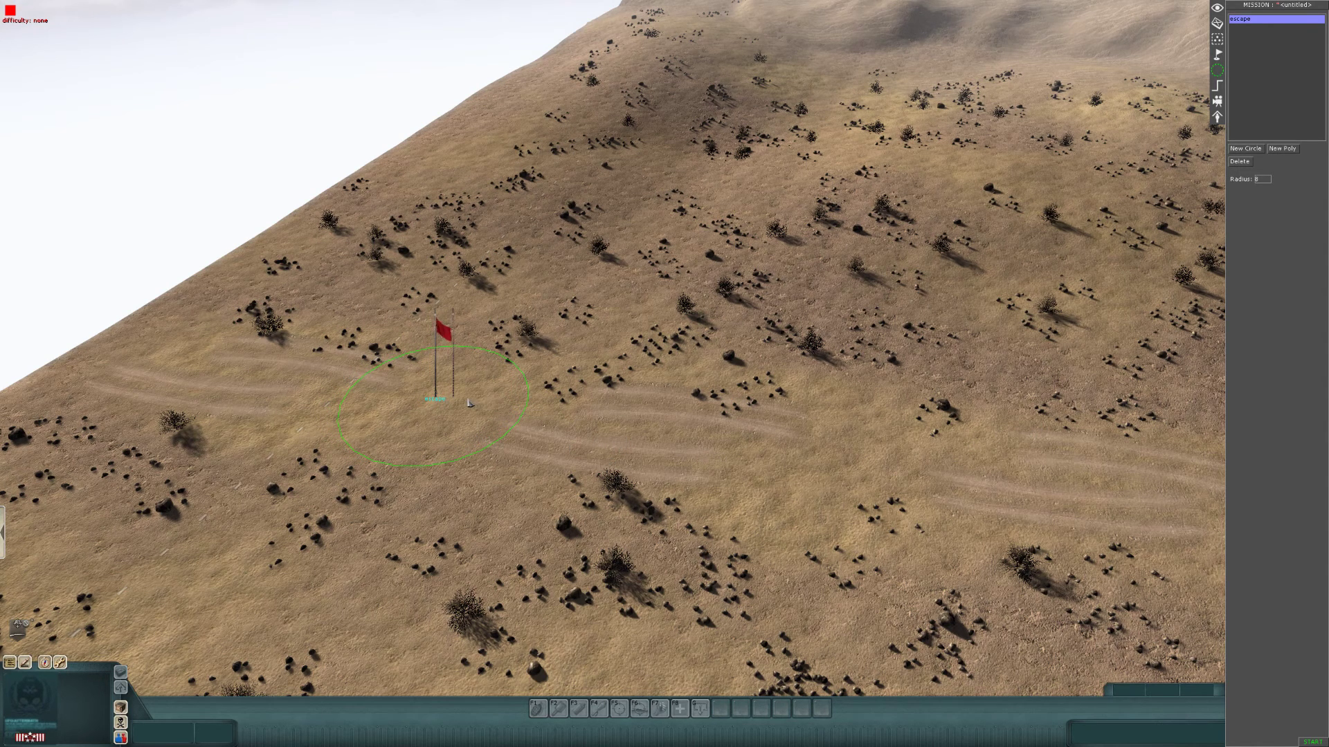
drag(483, 453, 554, 520)
Step: Examine where the escape zone lies relative to the scout's position and the enemy vehicles
key(Down)
key(Right)
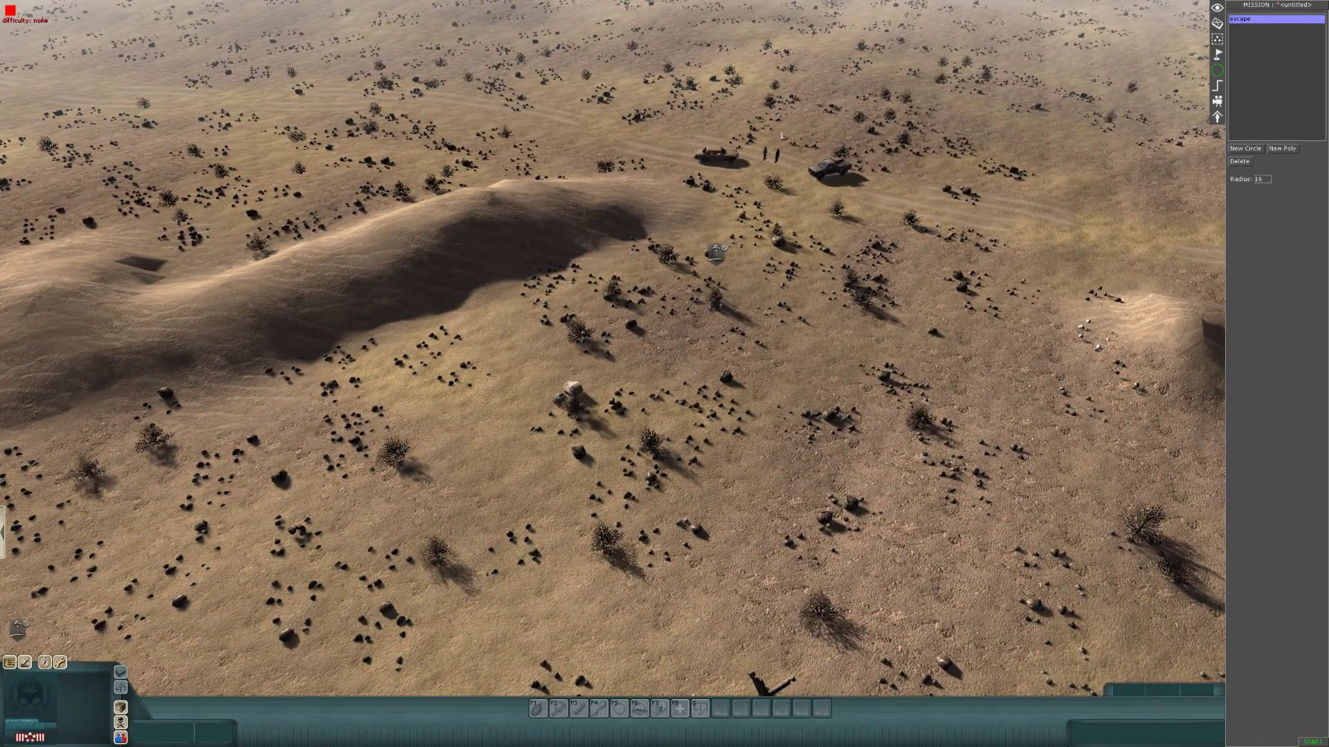
key(Up)
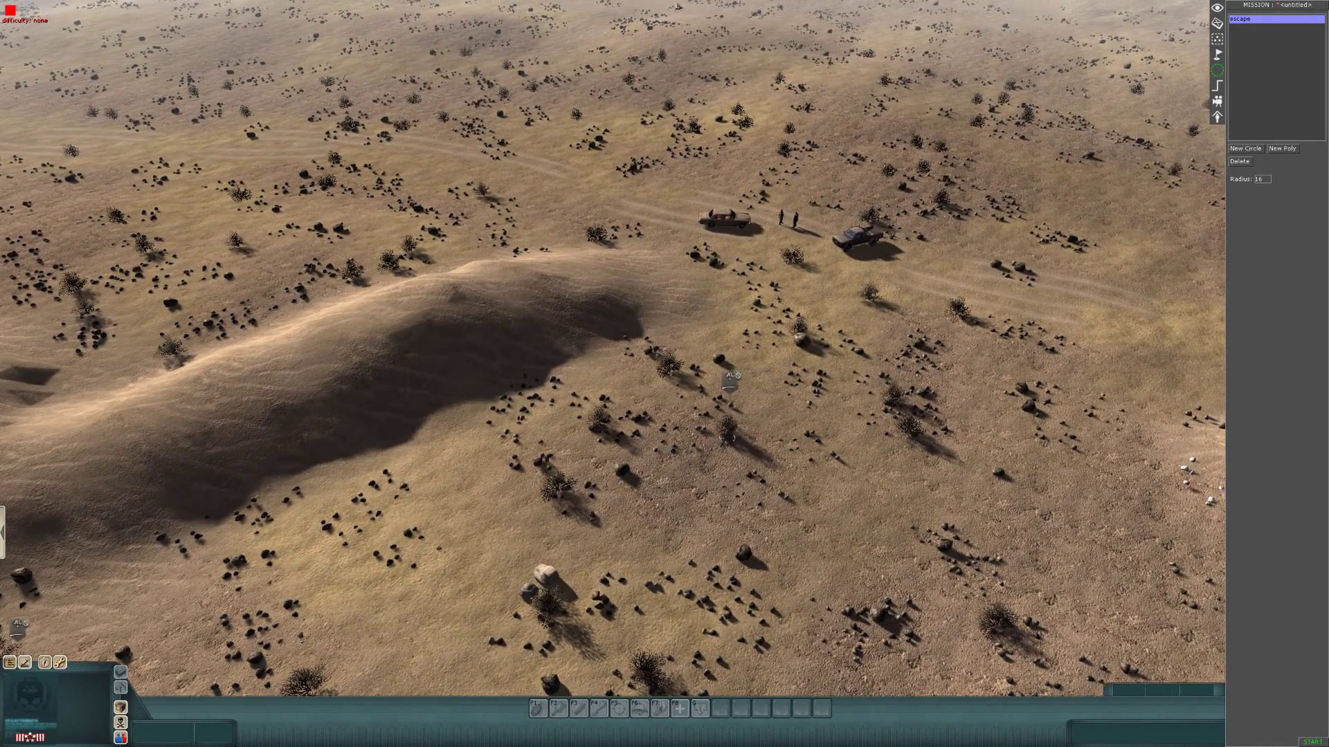
mouse_move(677, 2)
mouse_move(2, 108)
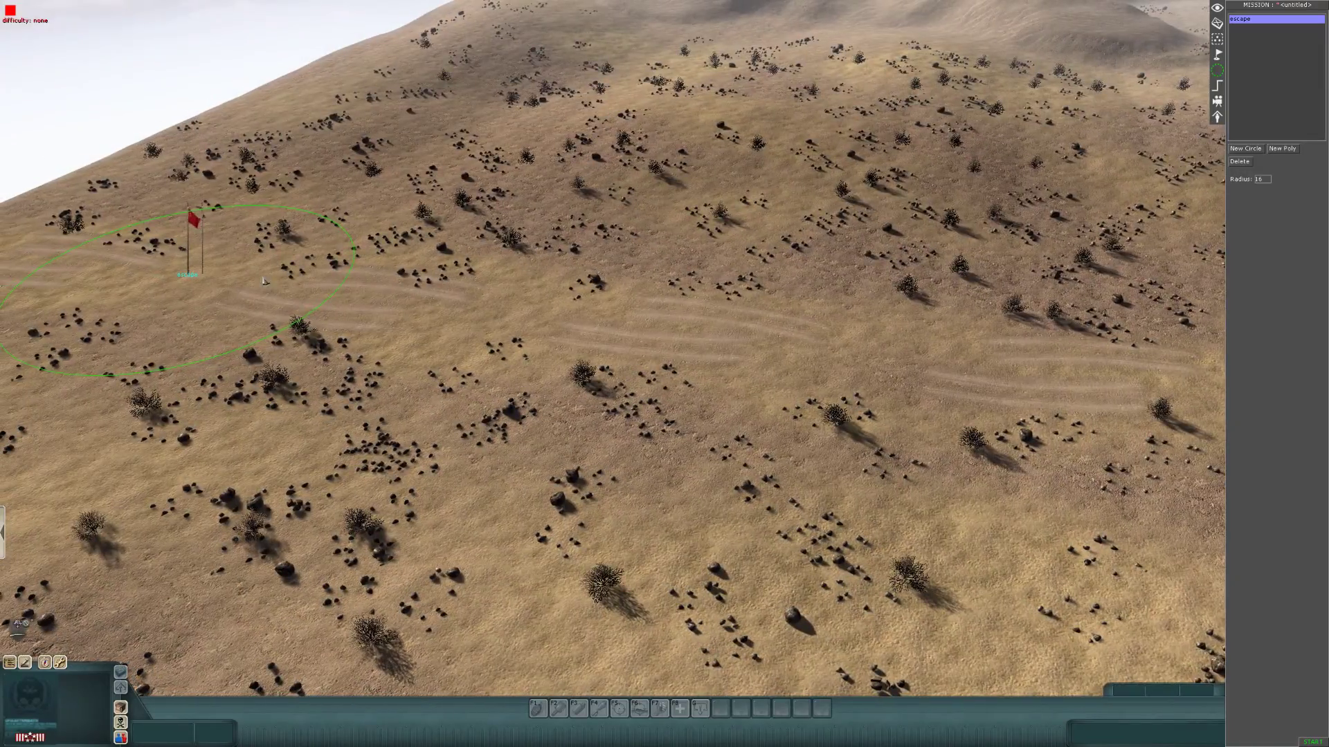
mouse_move(1327, 414)
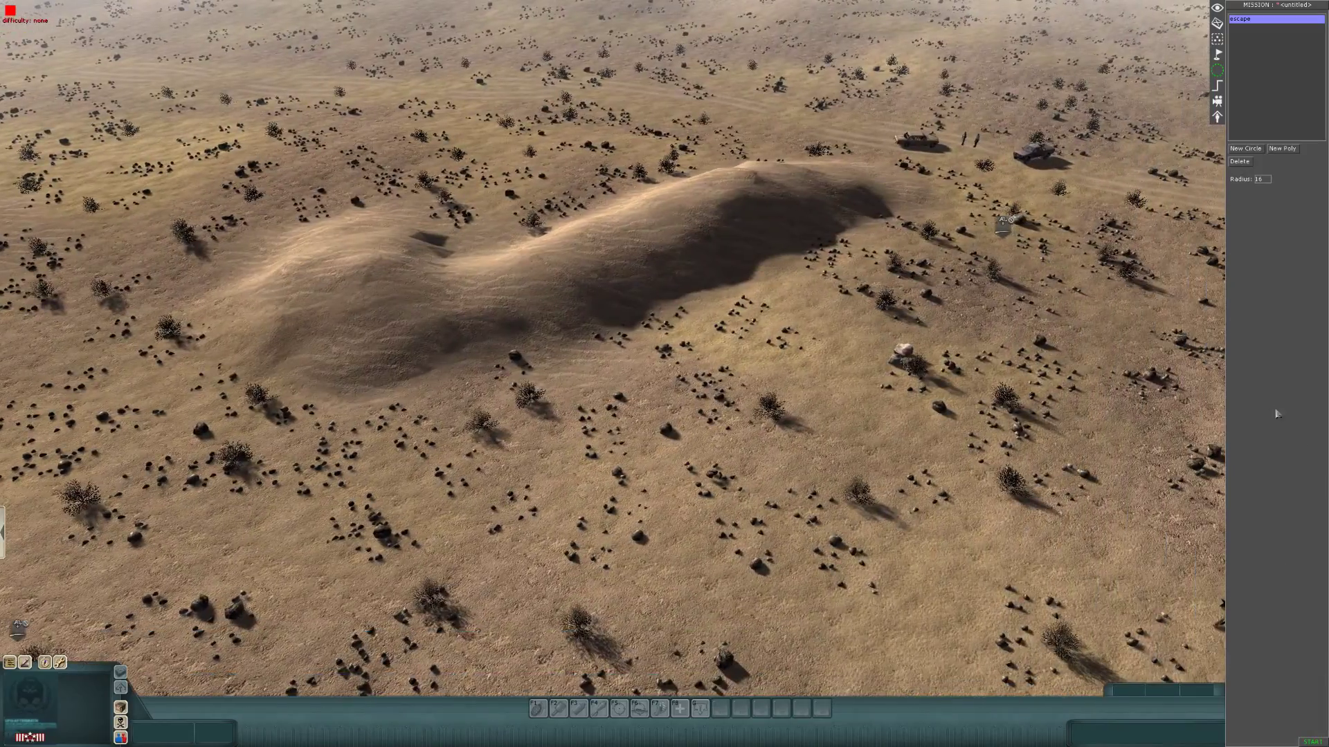
mouse_move(2, 208)
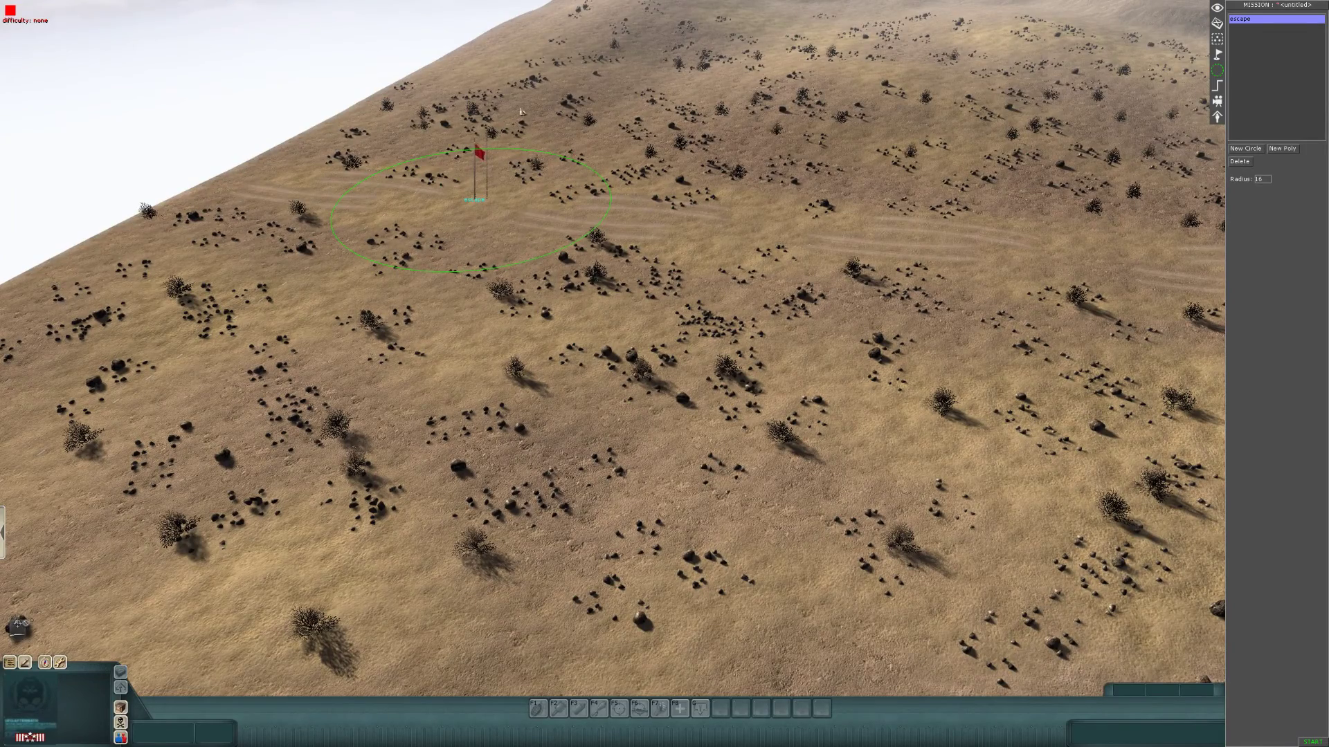
mouse_move(3, 5)
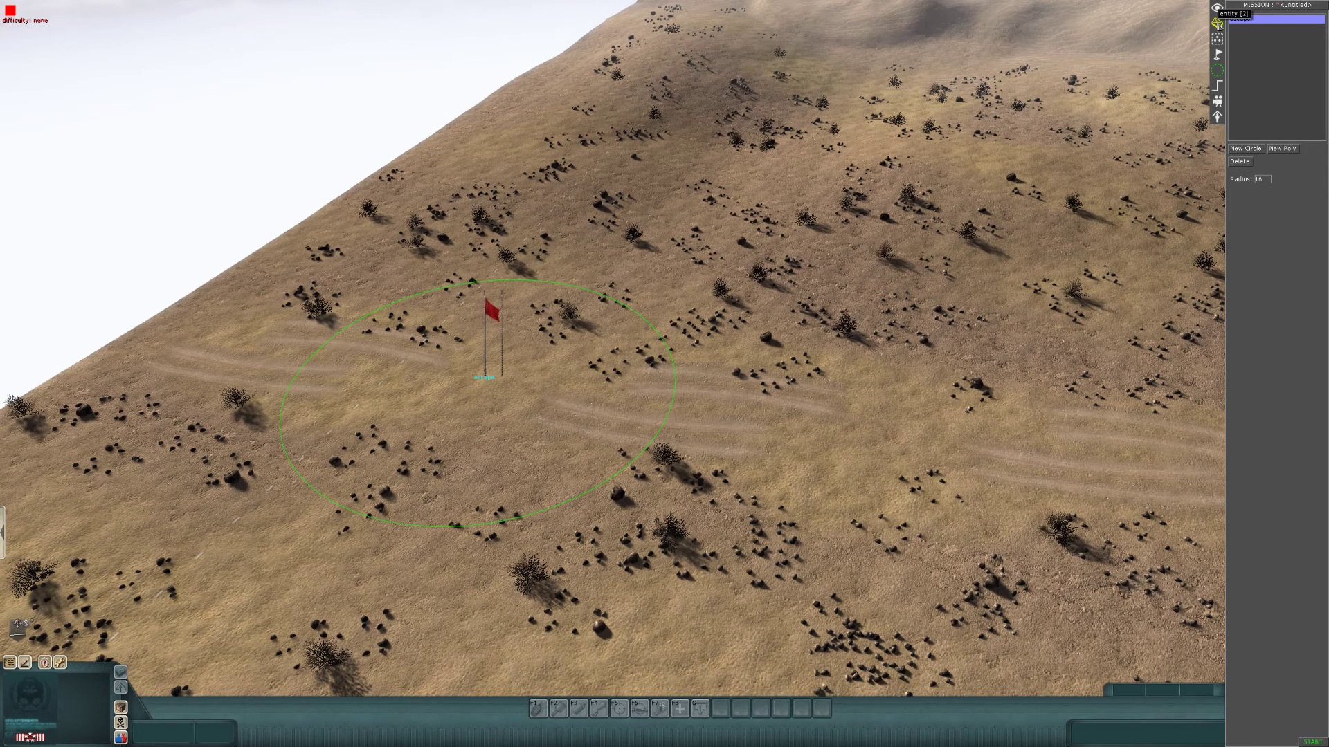
Step: Place a pointer_small service entity at the centre of the escape zone
click(1217, 23)
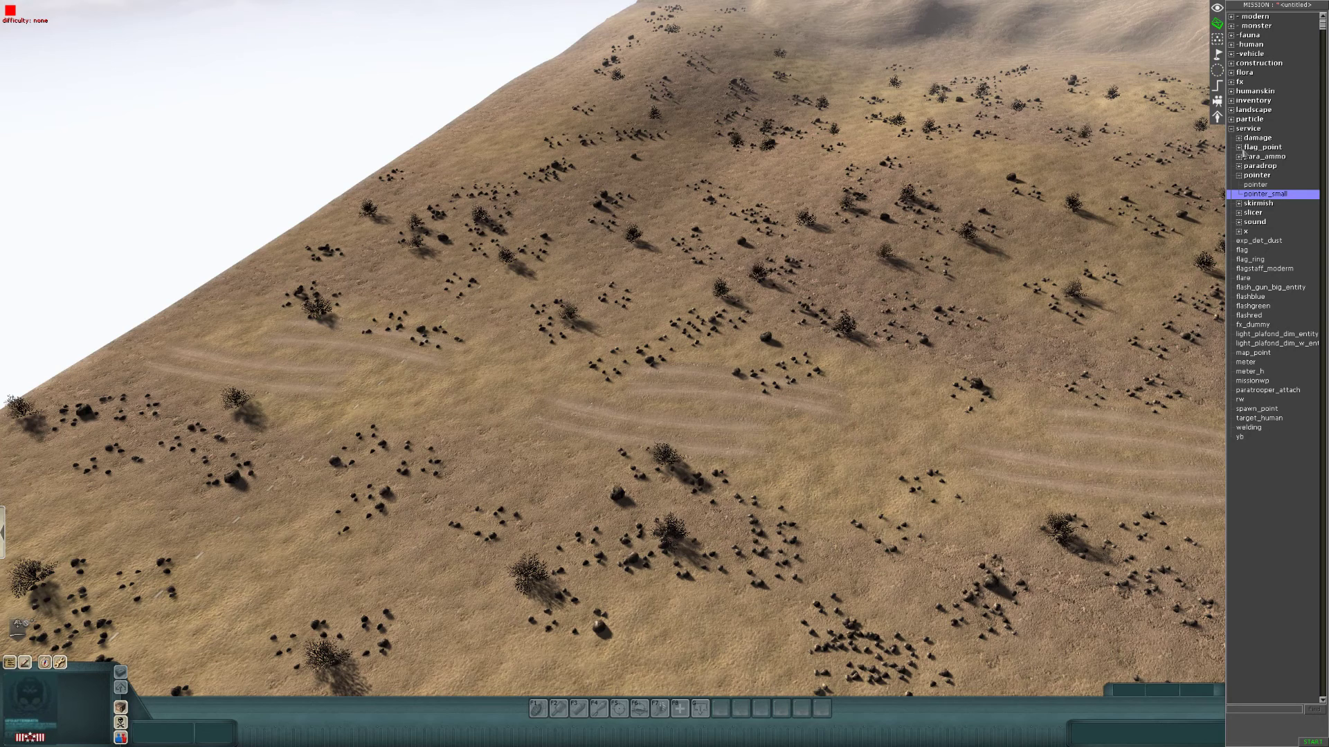
click(1232, 130)
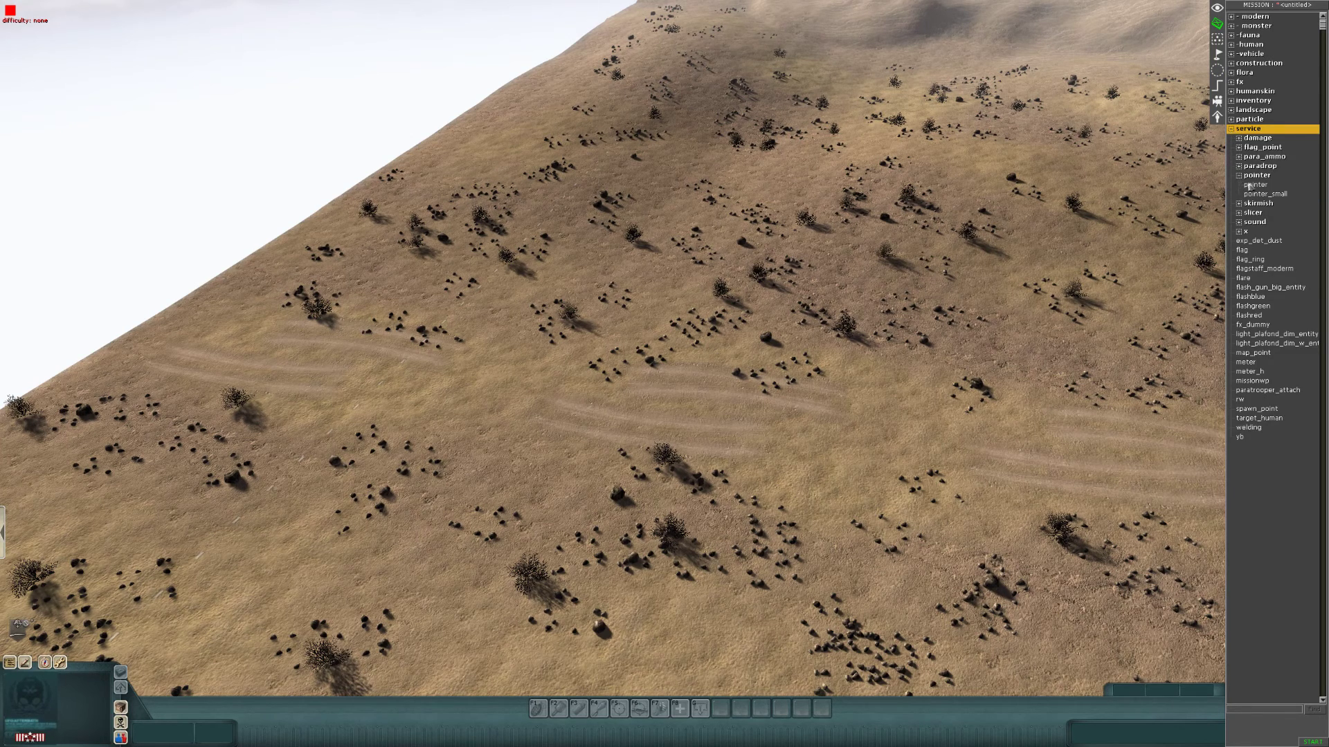
click(1256, 196)
click(497, 388)
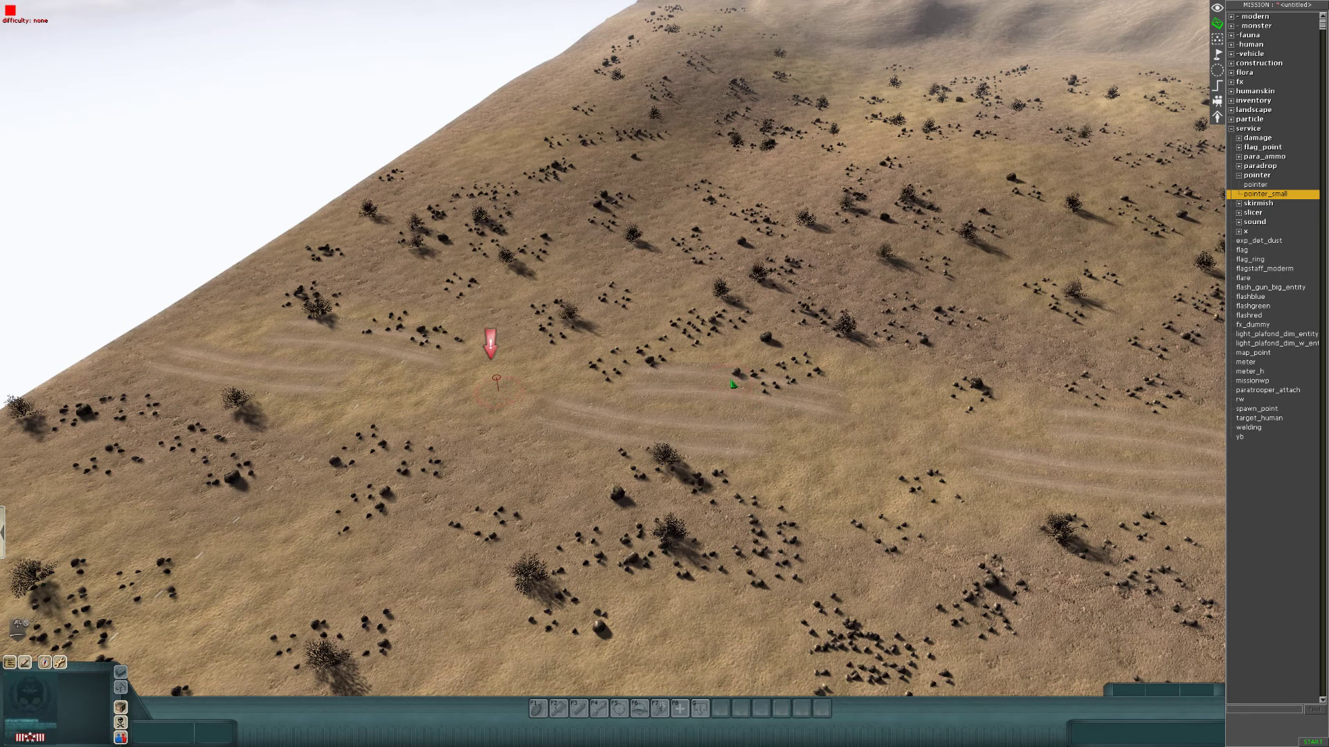
right_click(733, 384)
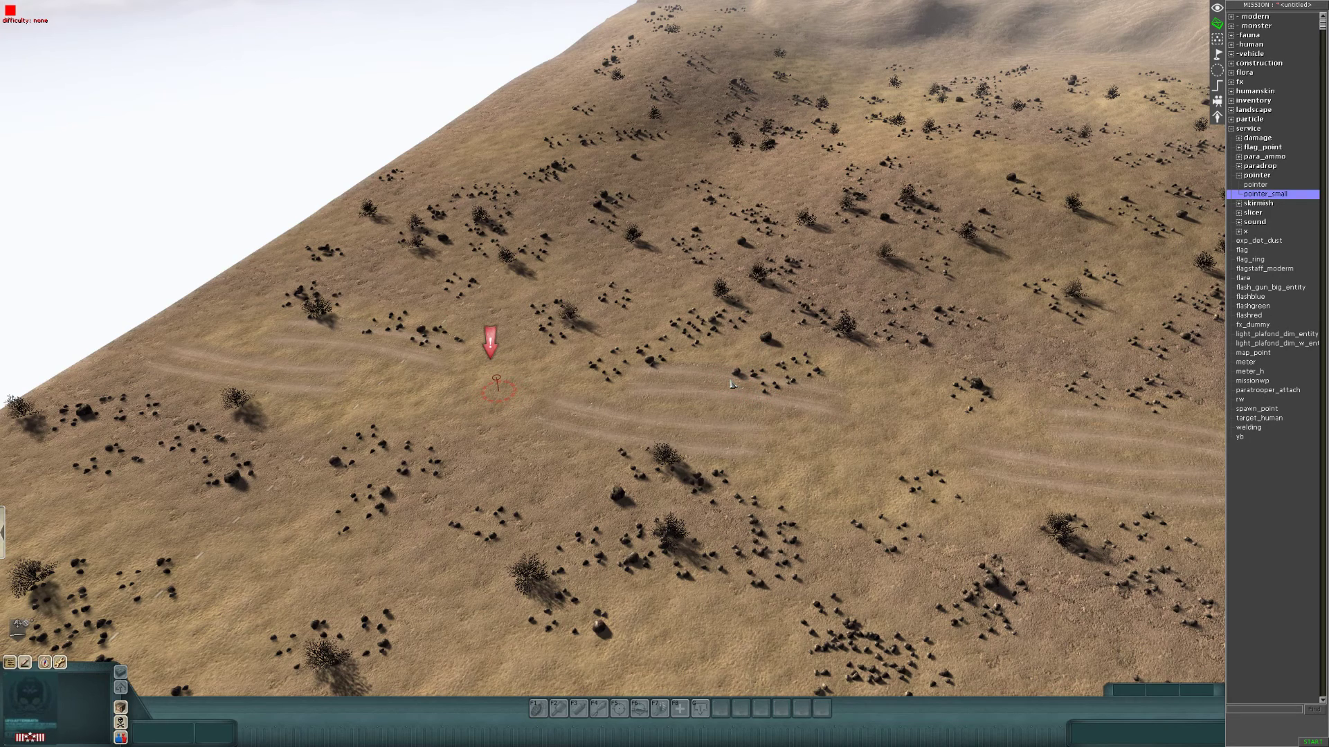
Step: Add the tag esc to the placed pointer entity and accept its tags
click(498, 391)
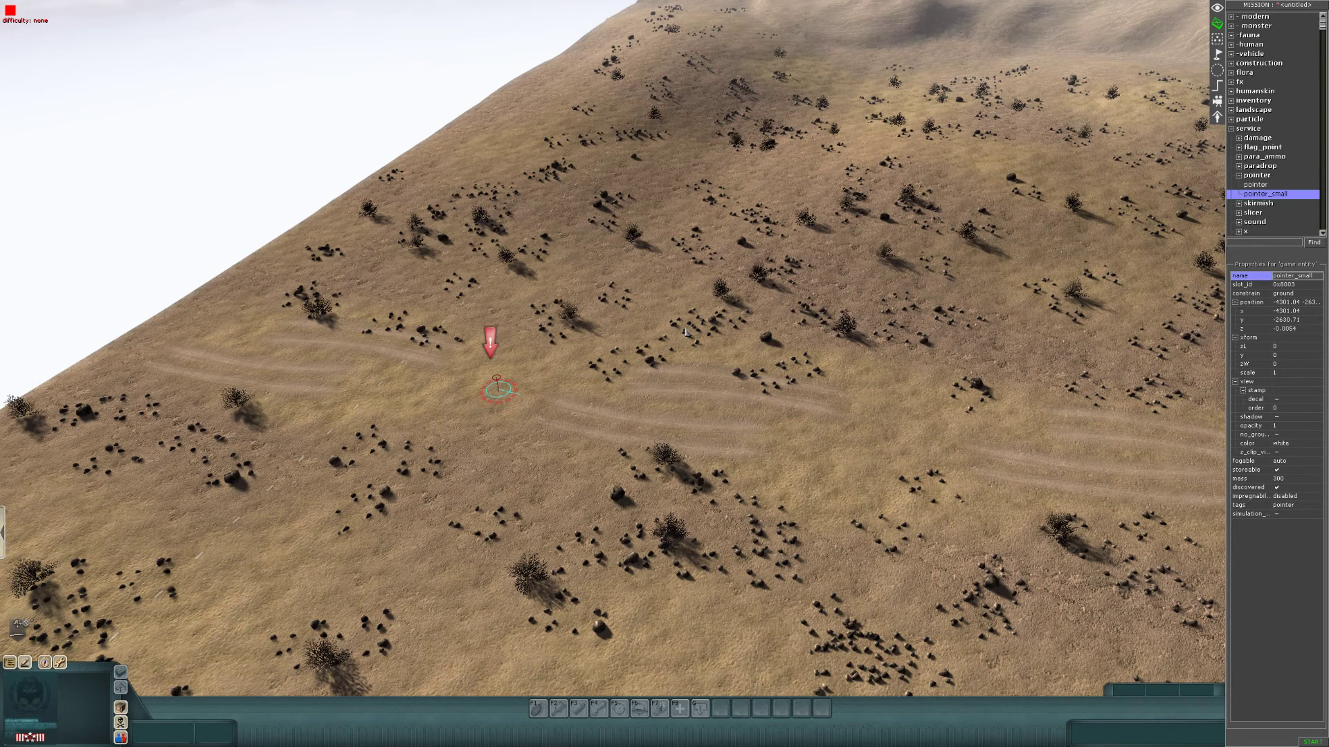
key(t)
click(640, 339)
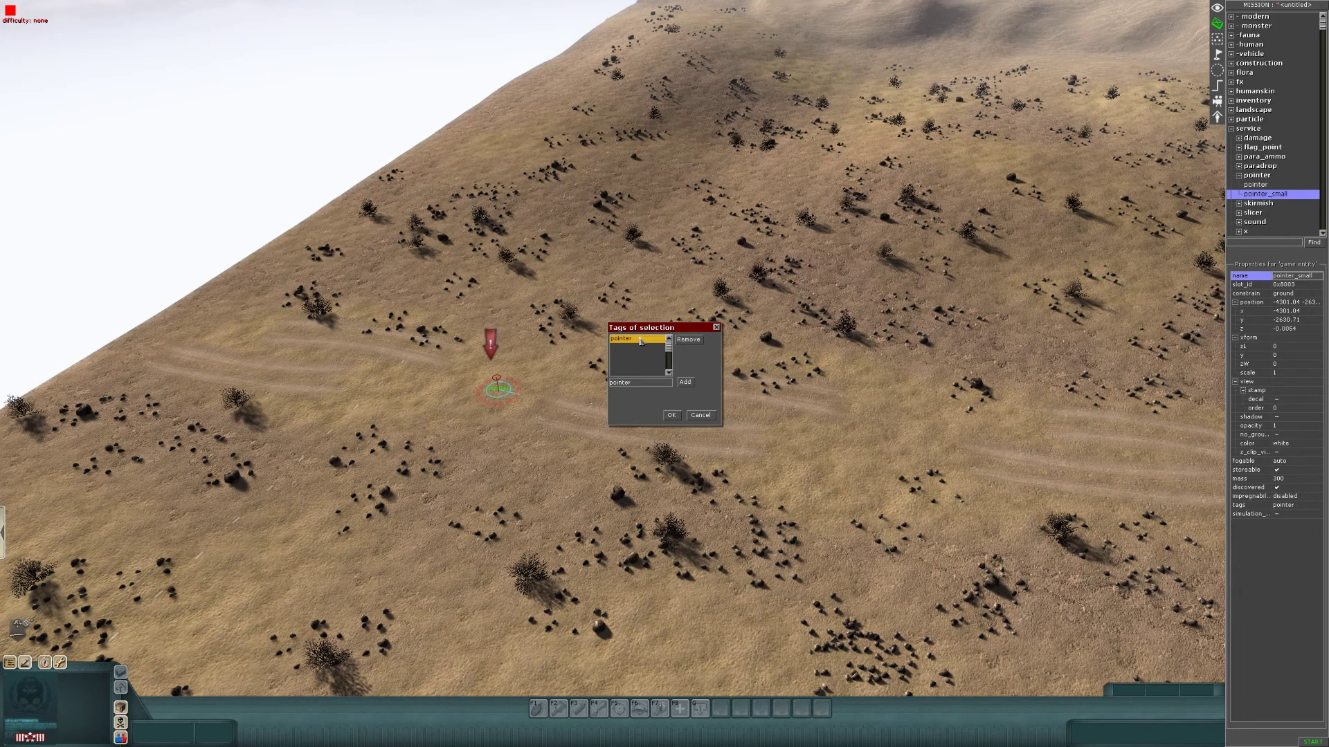
double_click(638, 383)
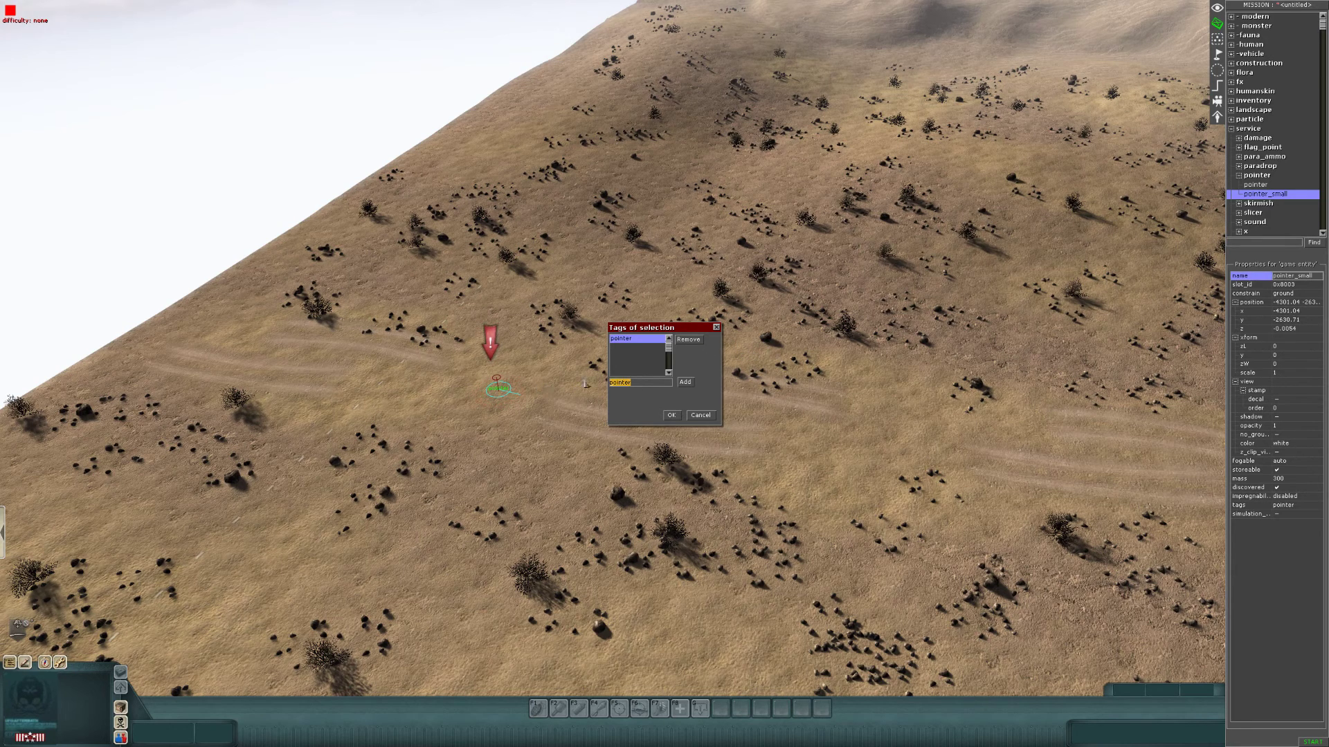
key(BackSpace)
key(Return)
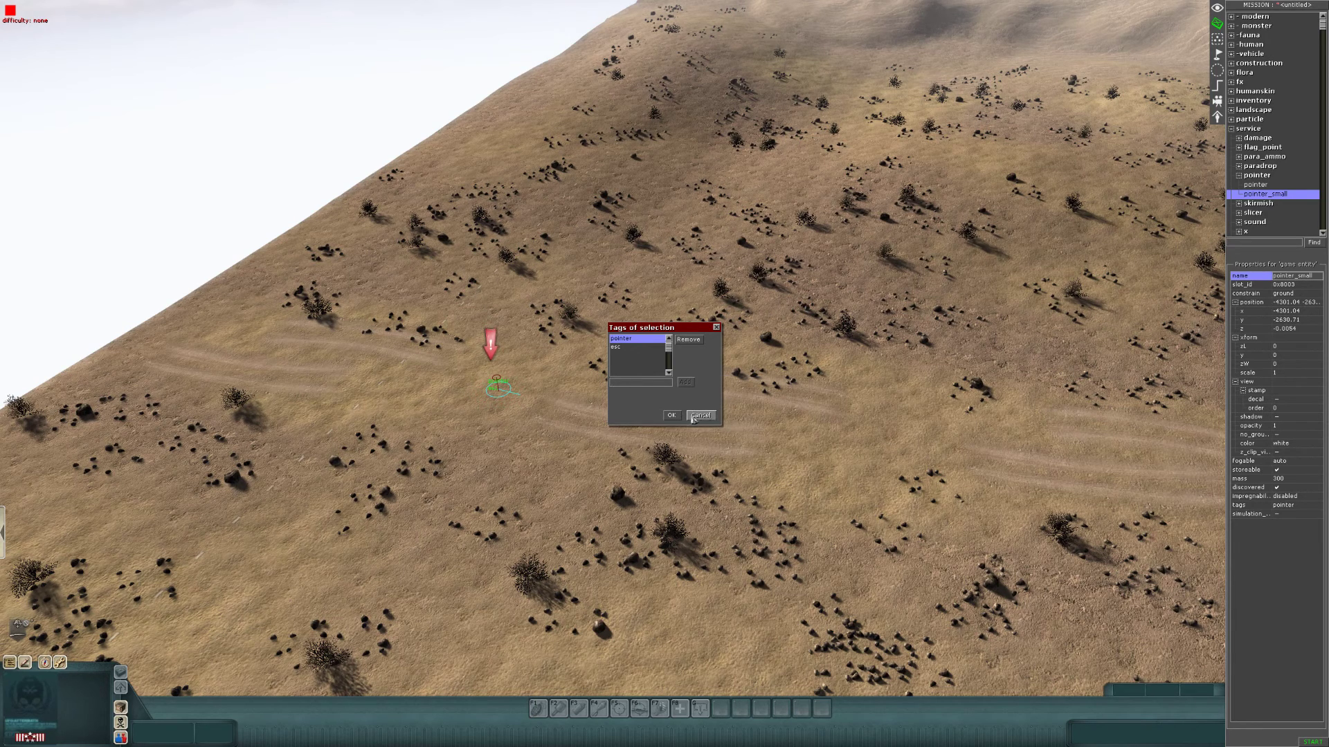
click(670, 416)
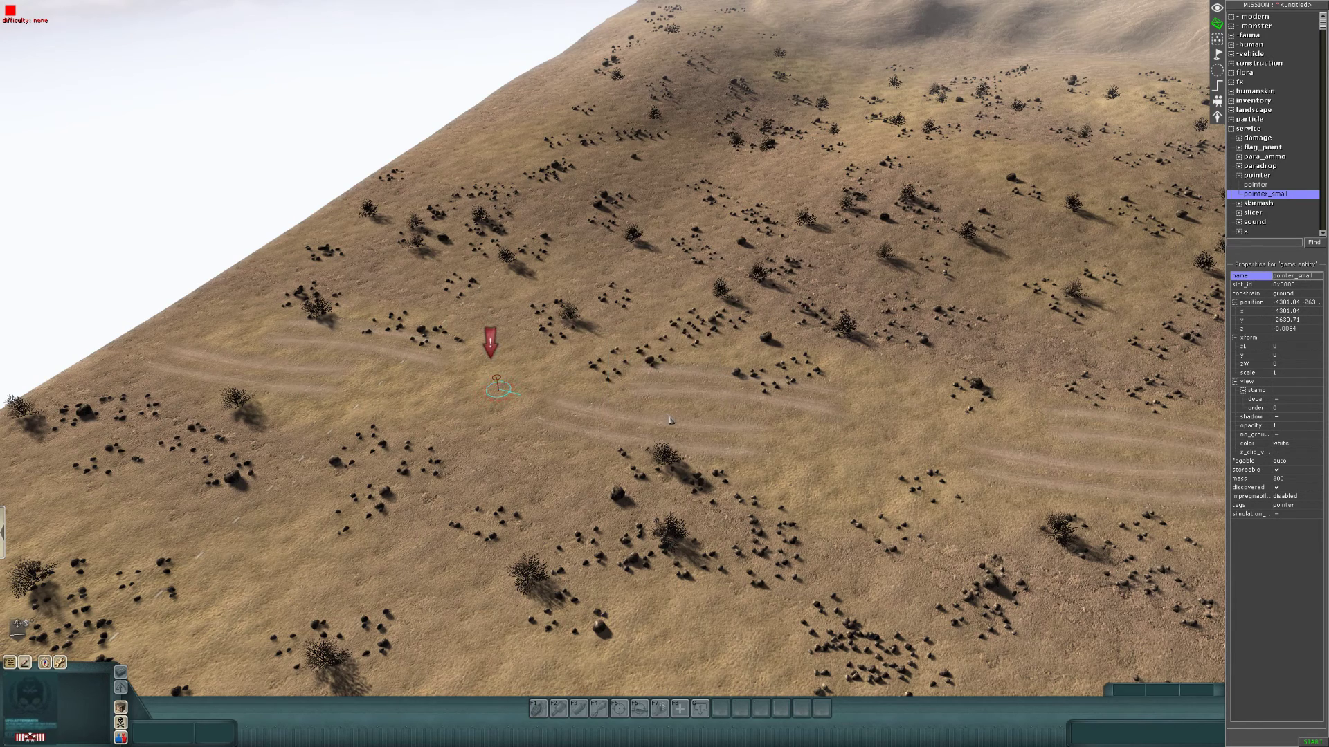
Step: Add a mission task named ob_2 in the mission properties
drag(768, 369, 651, 509)
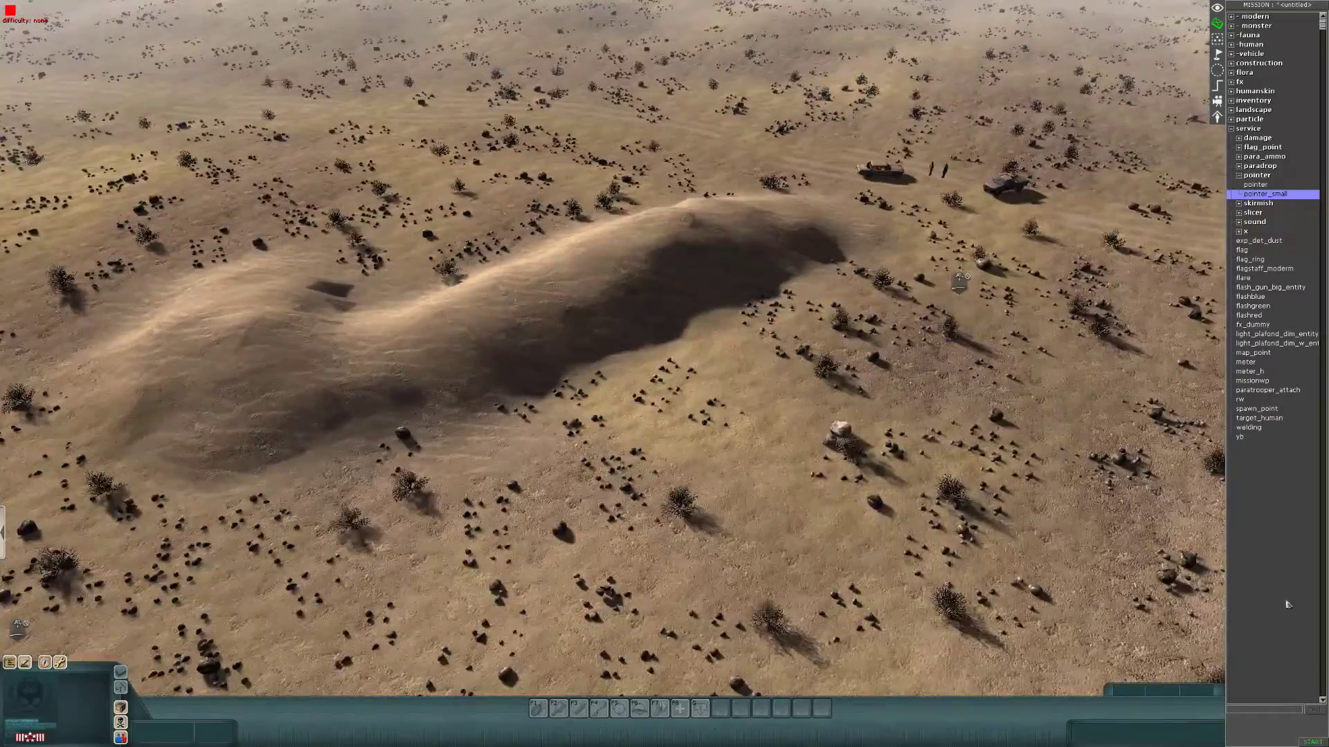
key(Right)
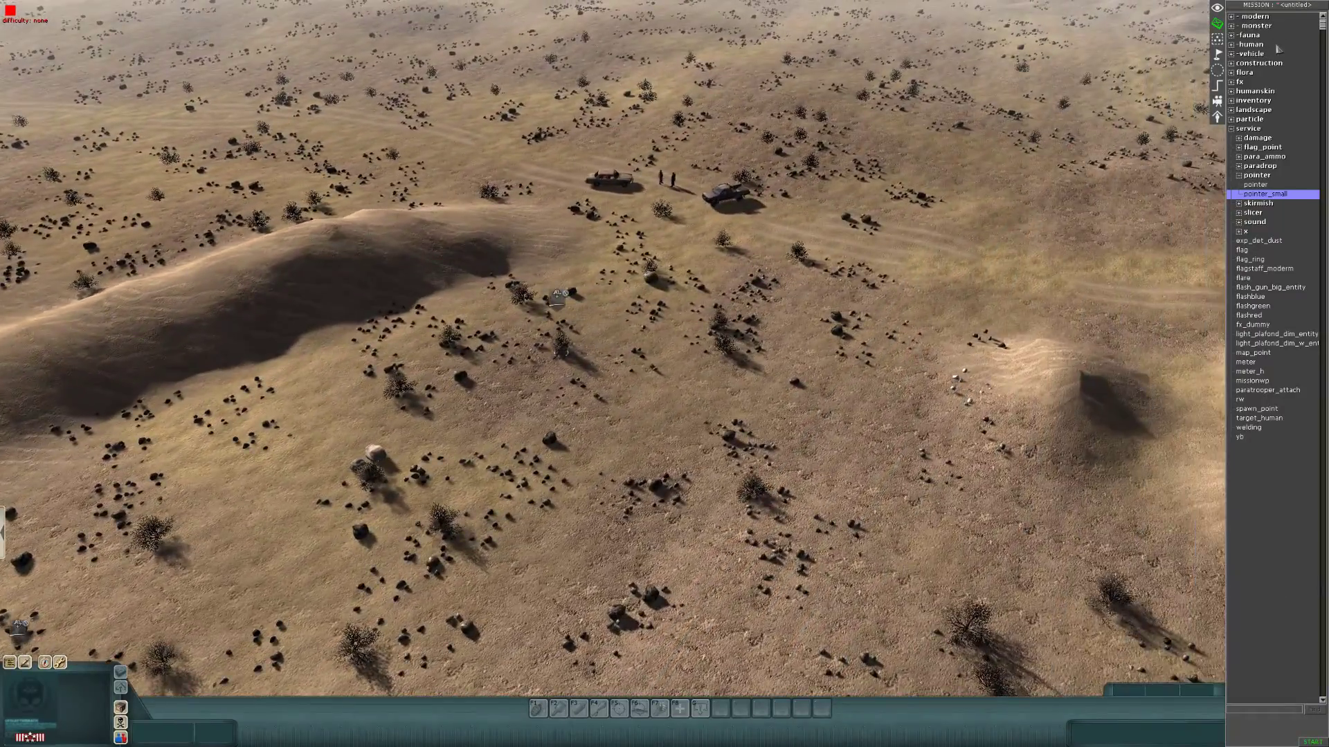
key(Up)
key(Up)
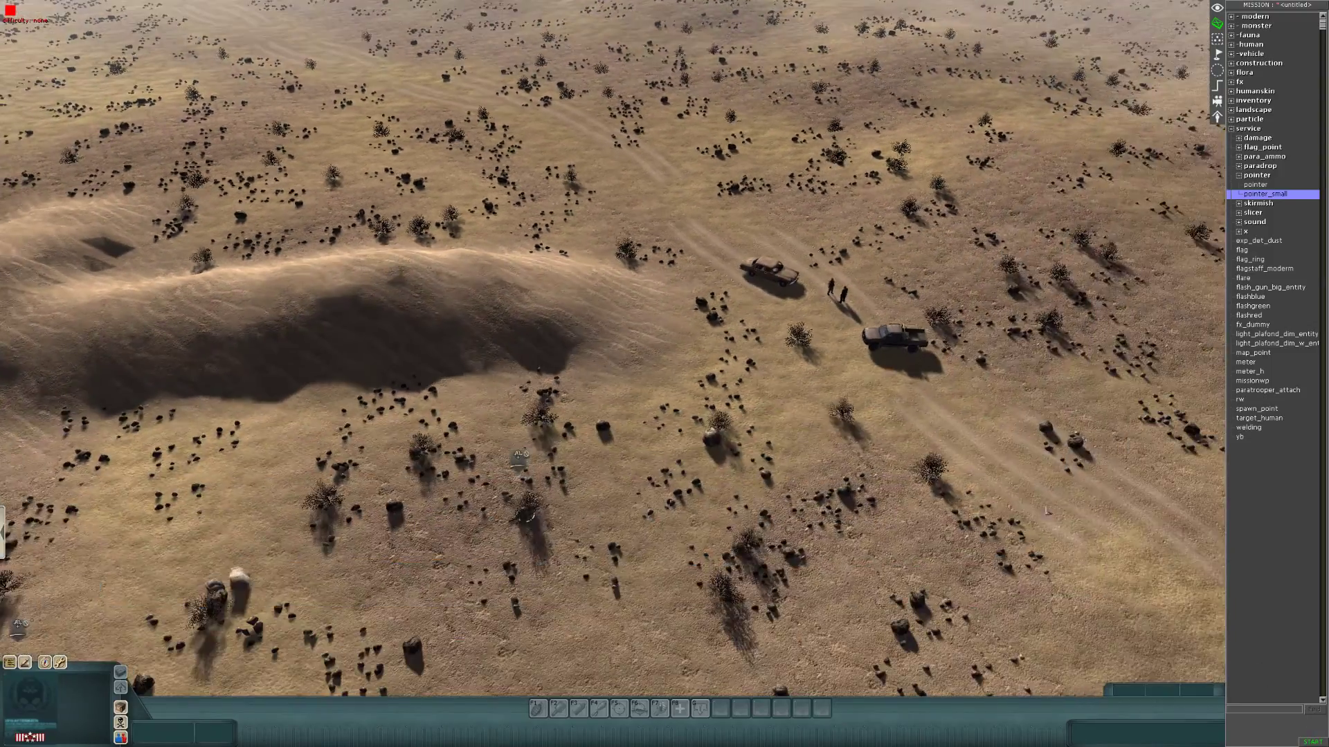
key(e)
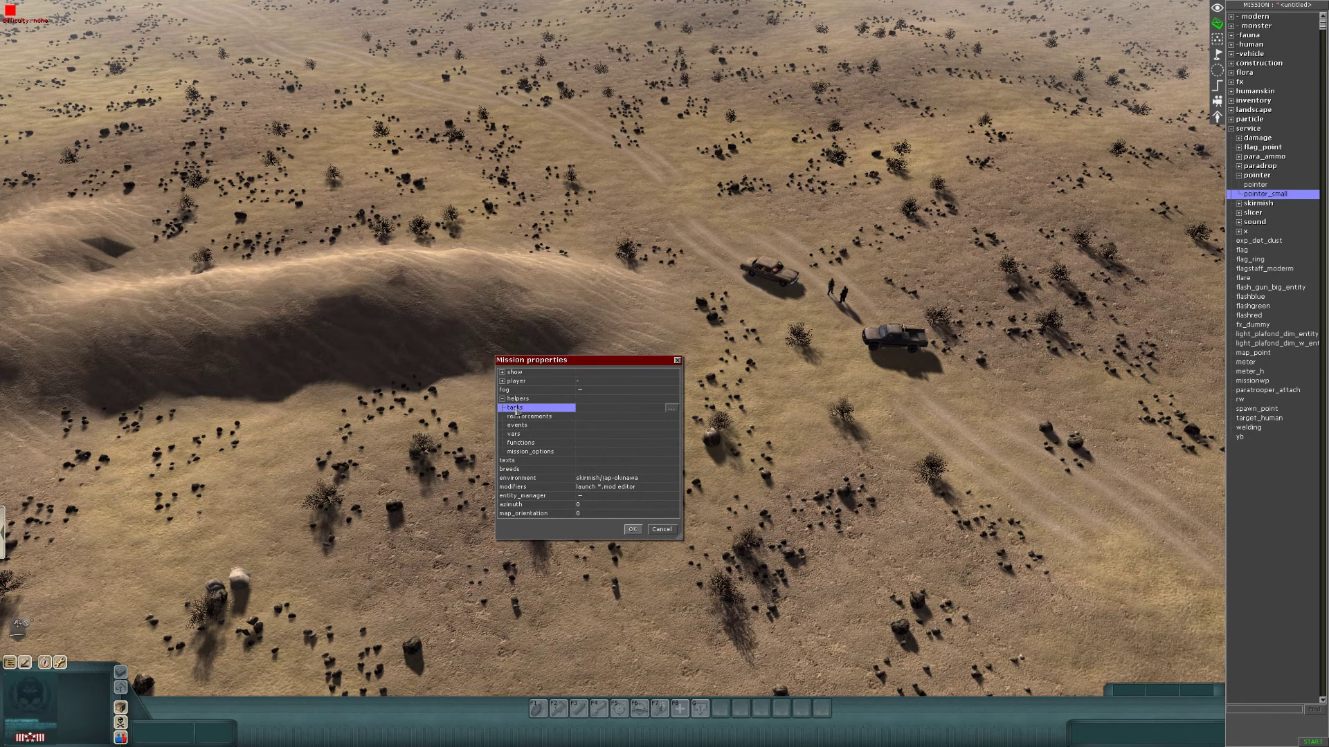
click(671, 408)
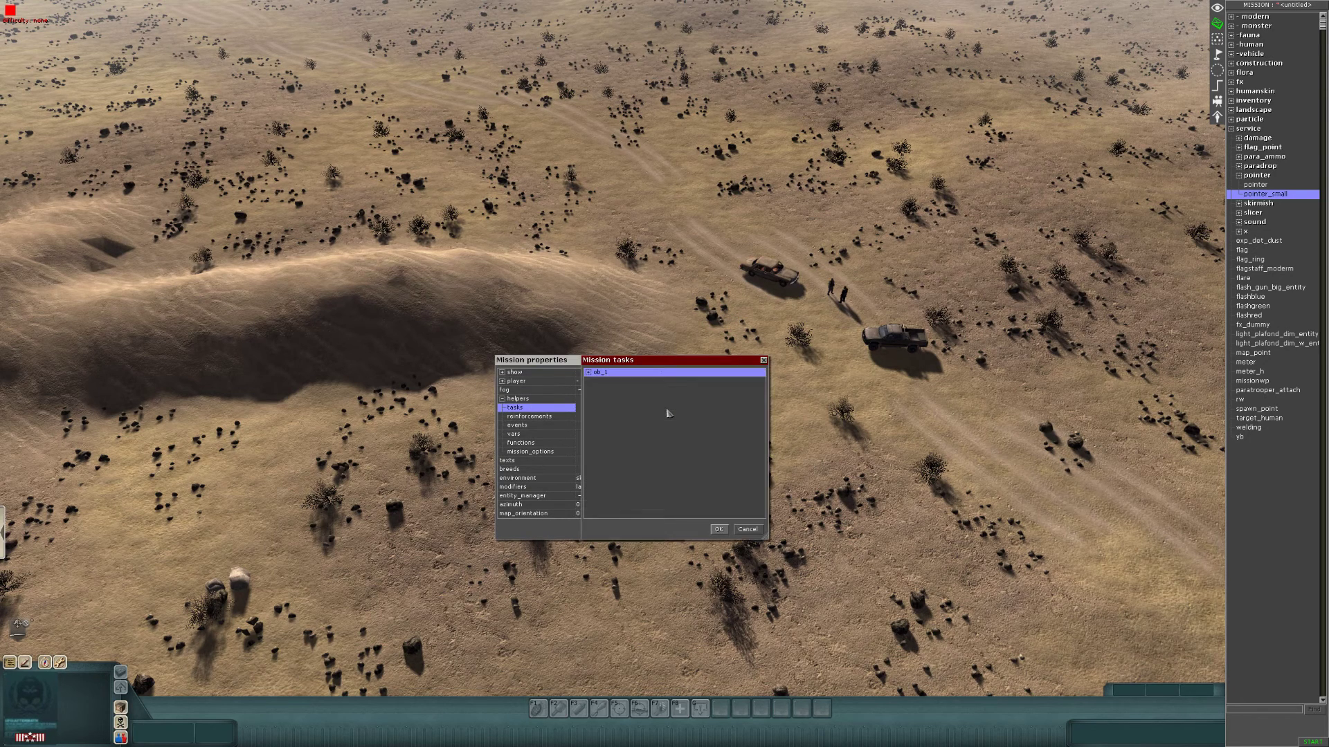
click(609, 393)
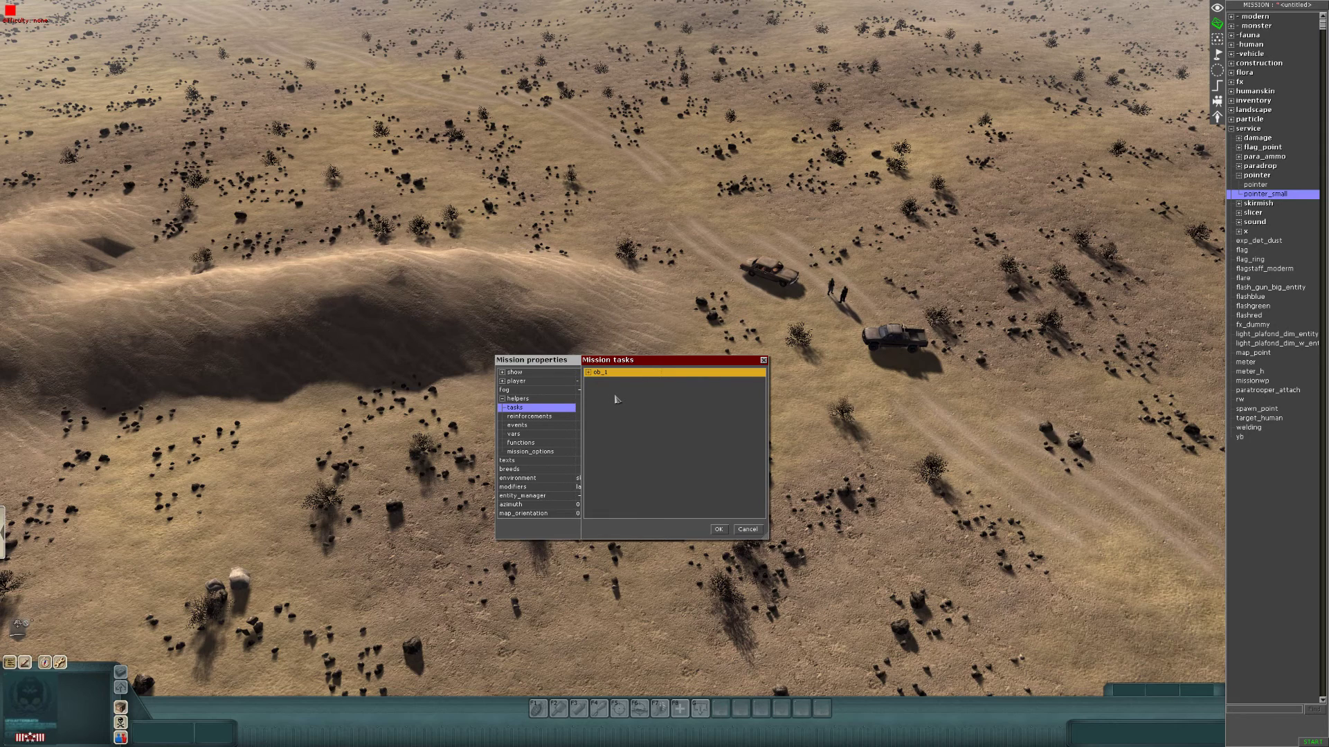
right_click(614, 396)
click(627, 399)
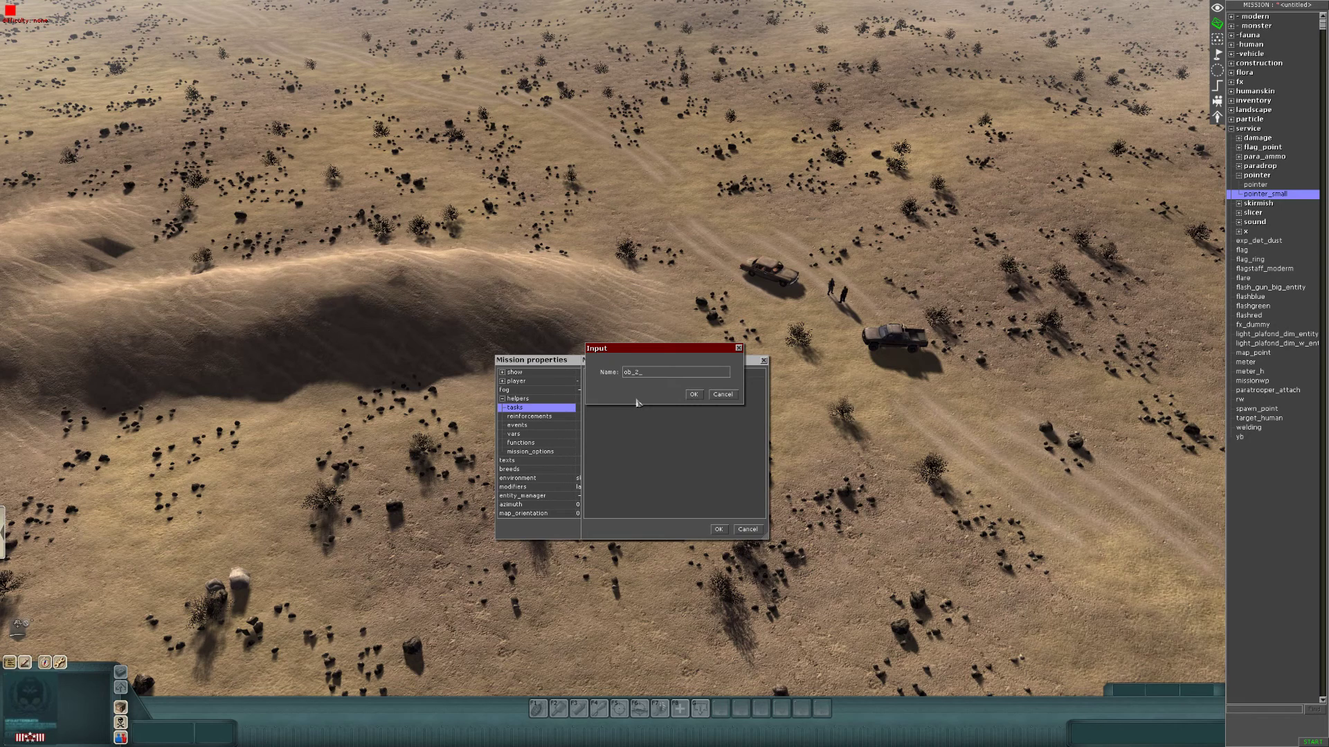
text(ob_2)
key(Return)
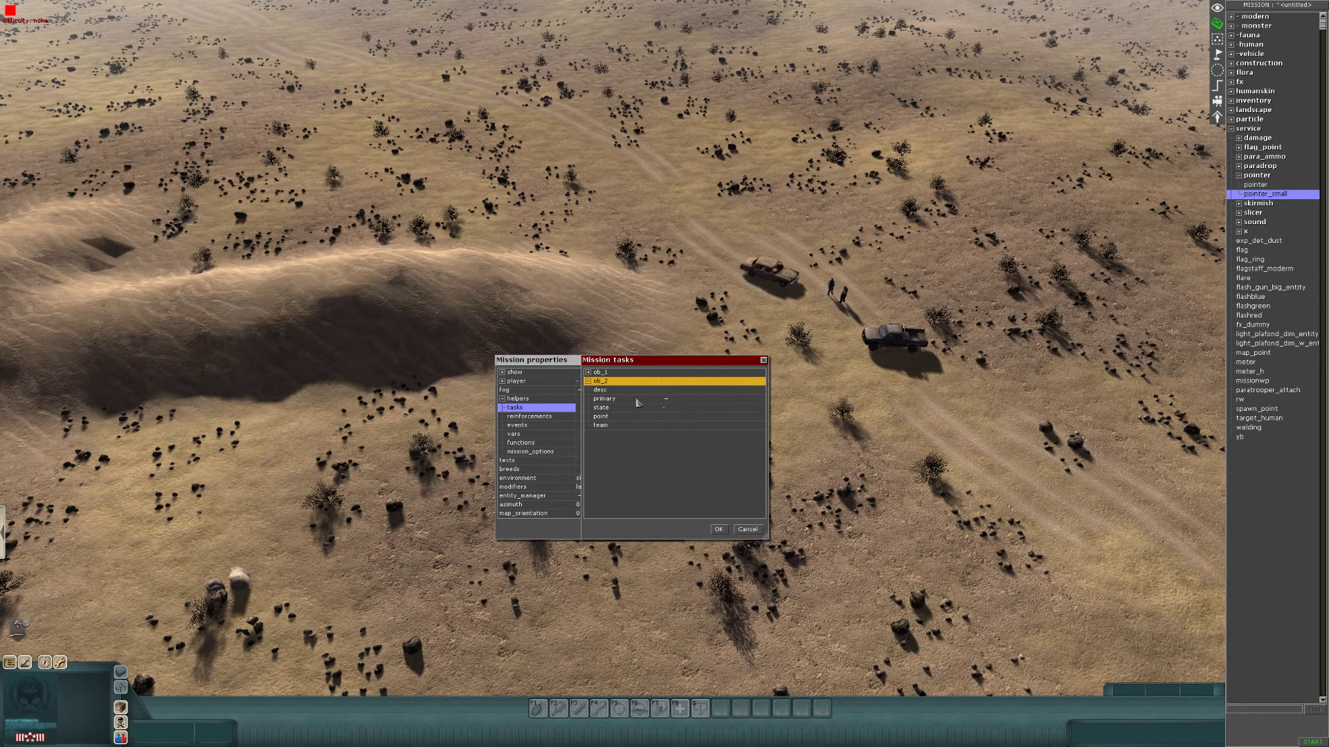
Step: Make task ob_2 primary, set its state to hidden and assign esc as its point
click(666, 399)
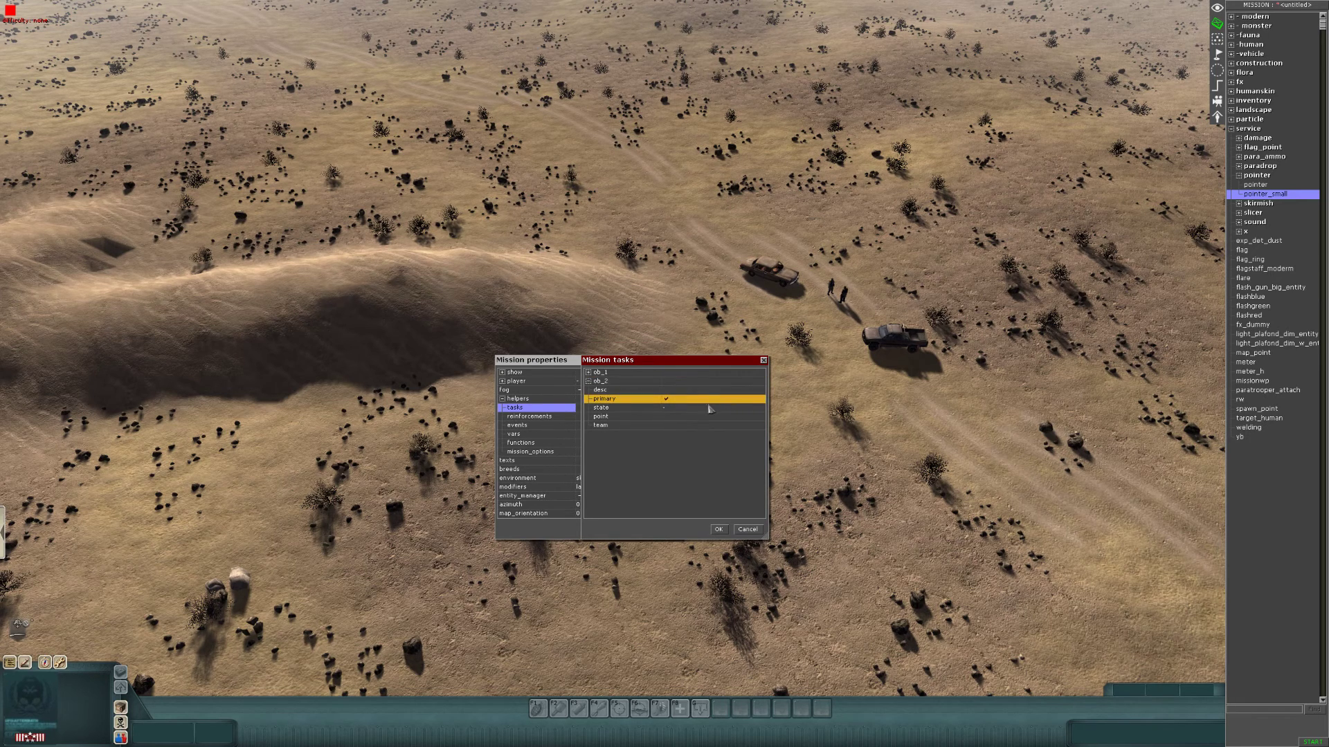
click(668, 408)
click(669, 408)
click(671, 425)
click(672, 417)
click(671, 421)
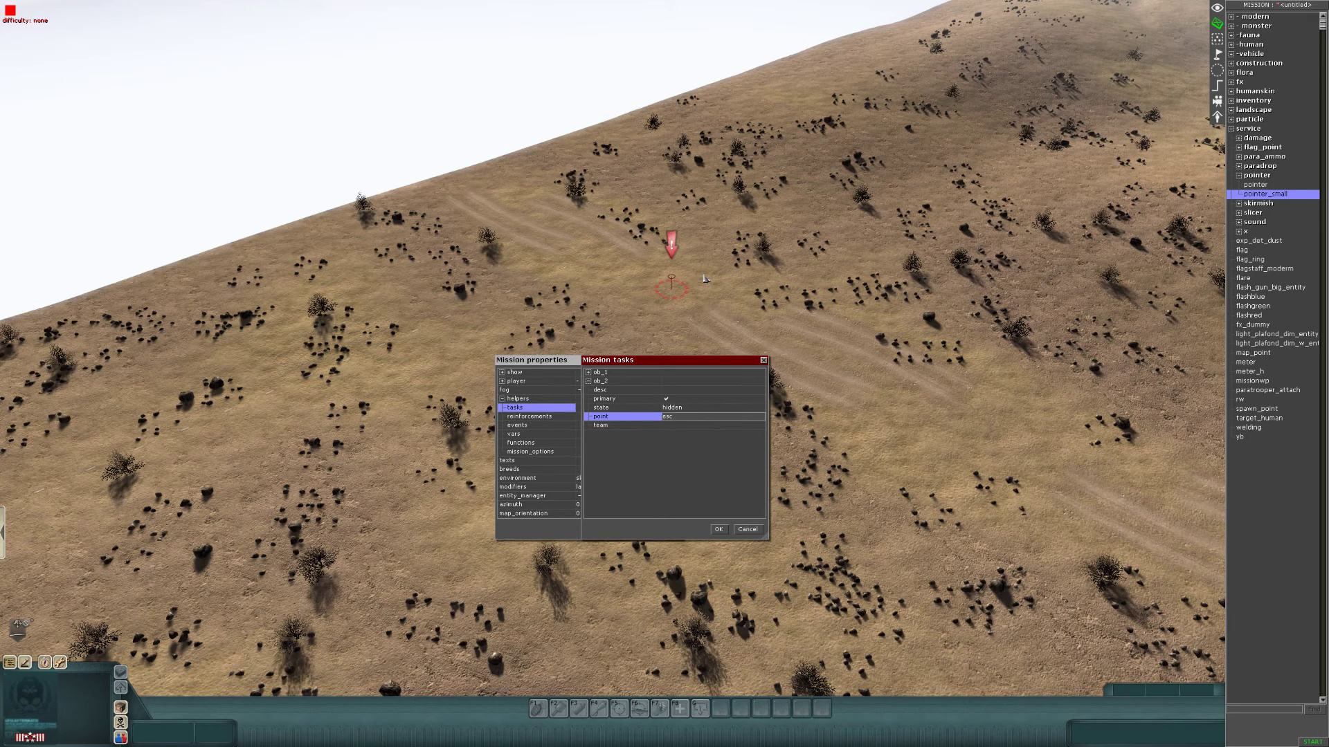
Step: Give task ob_2 a new text entry tagged ob_2 reading "Escape." as its description and accept the mission properties
click(685, 393)
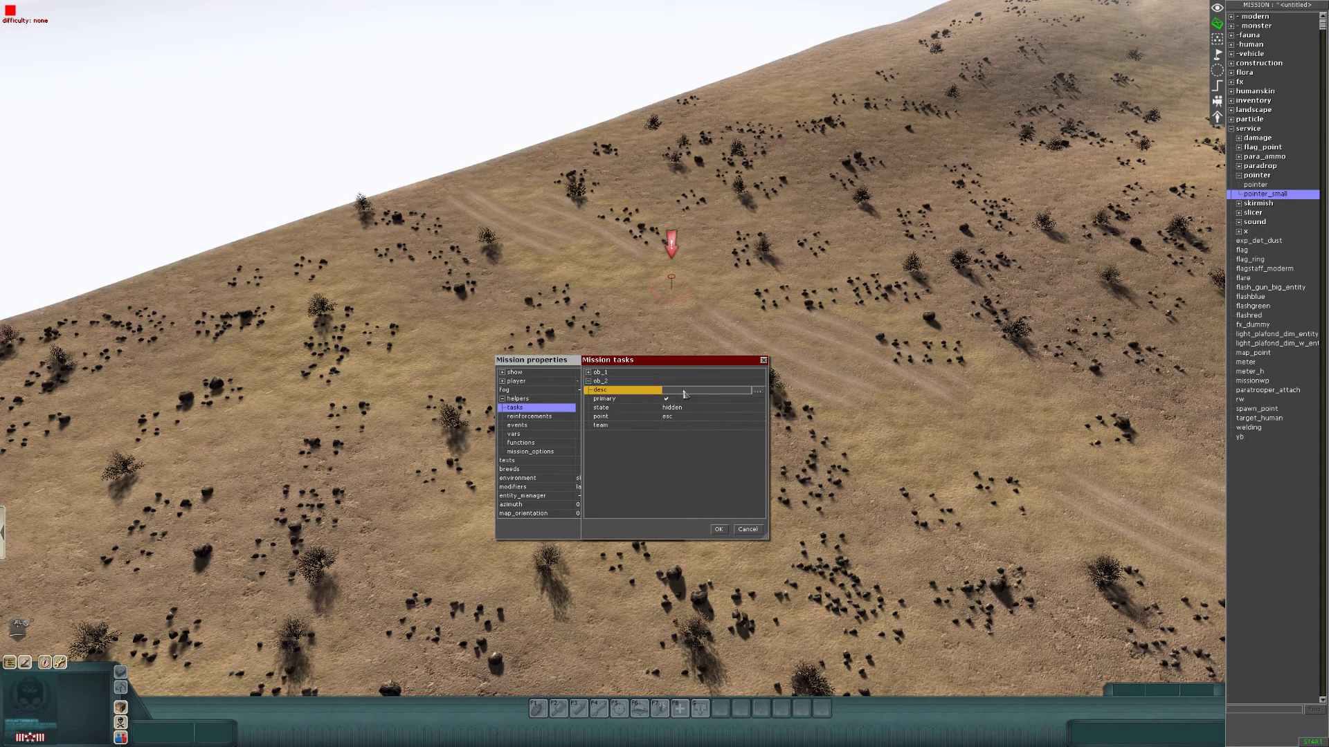
click(758, 391)
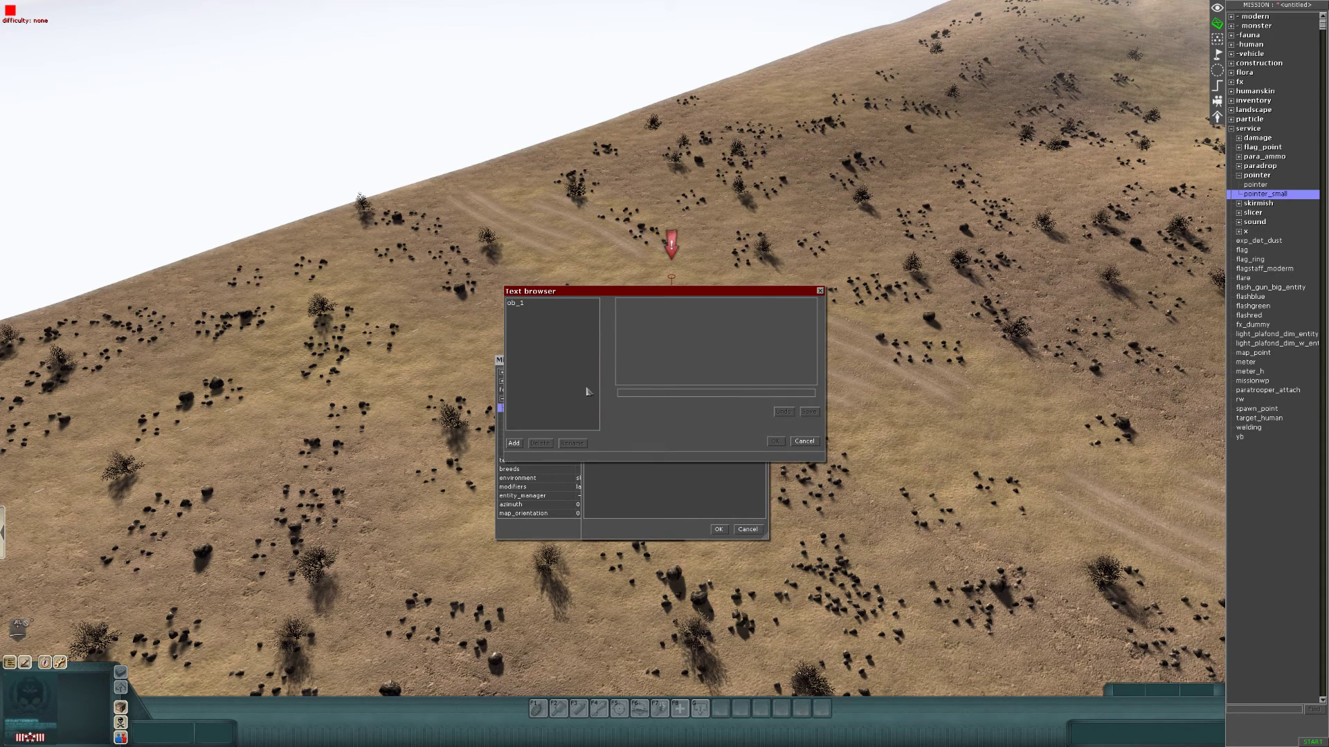
click(514, 444)
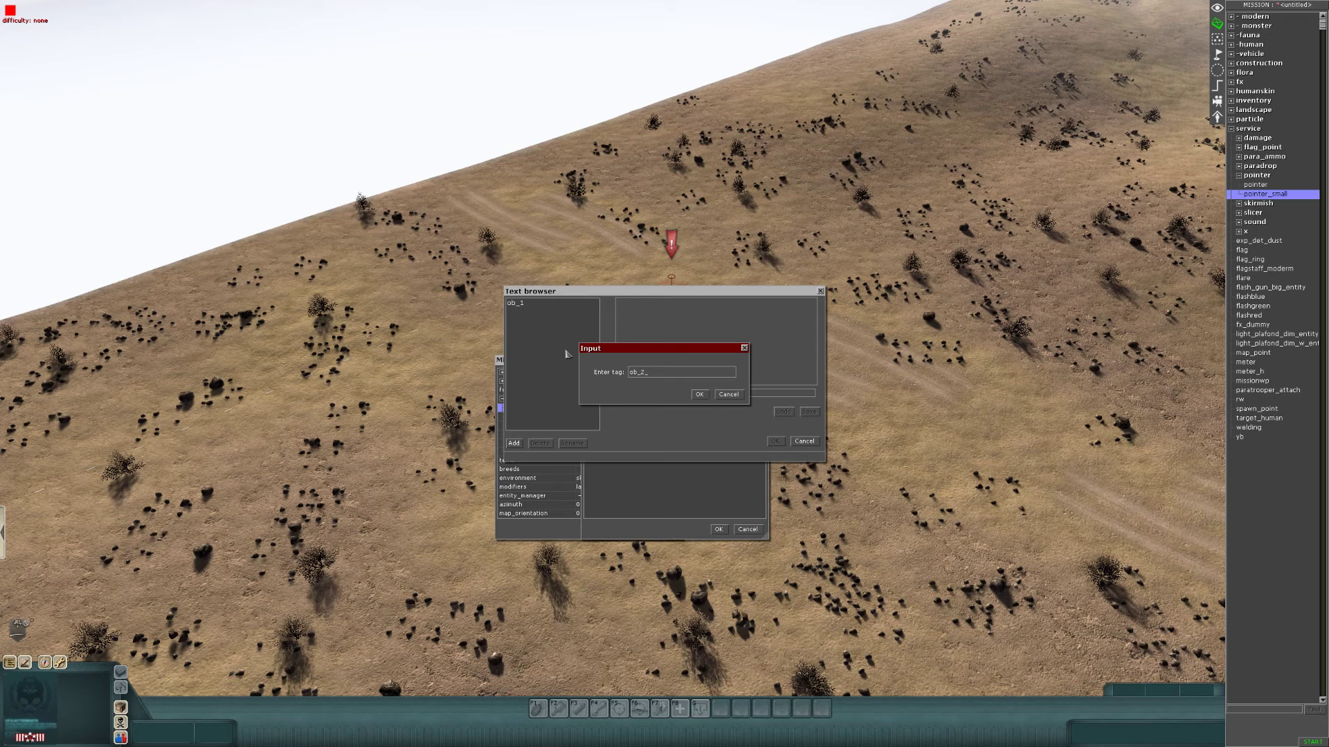
key(Return)
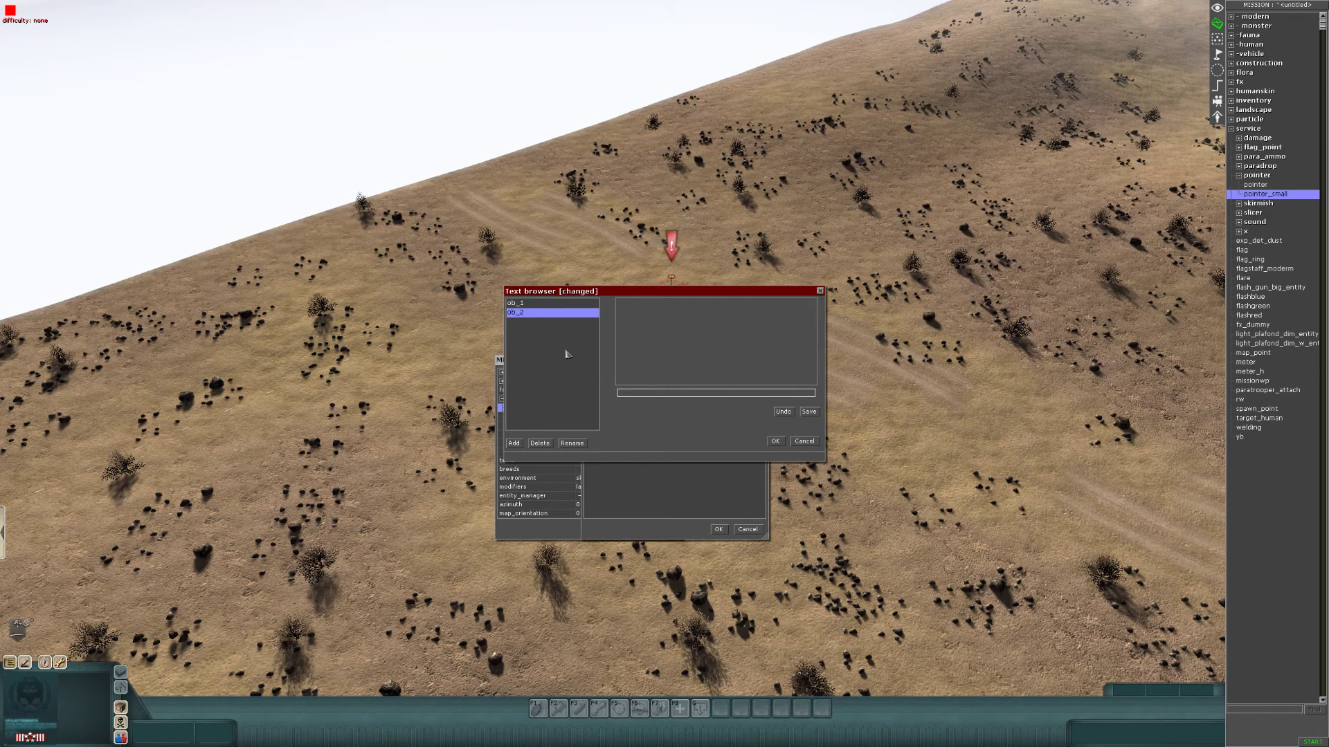
text(Escape.)
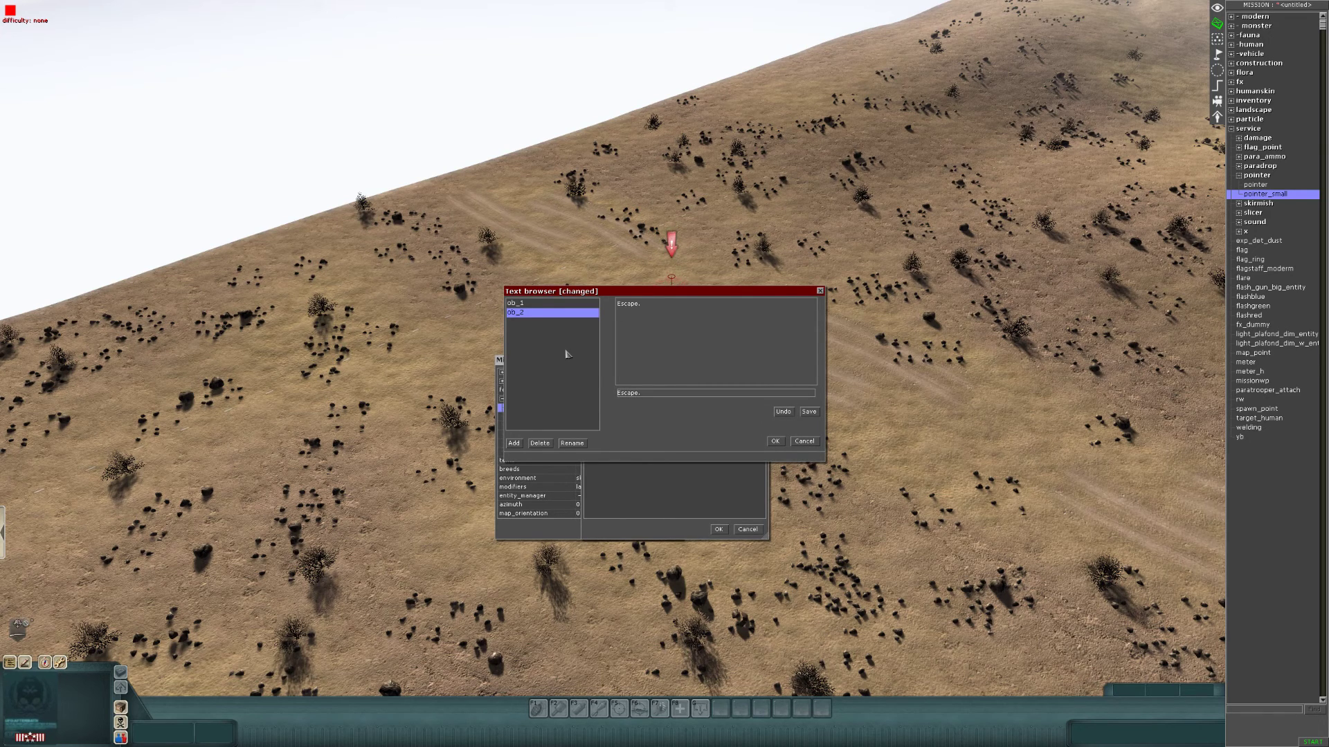
click(807, 412)
click(775, 442)
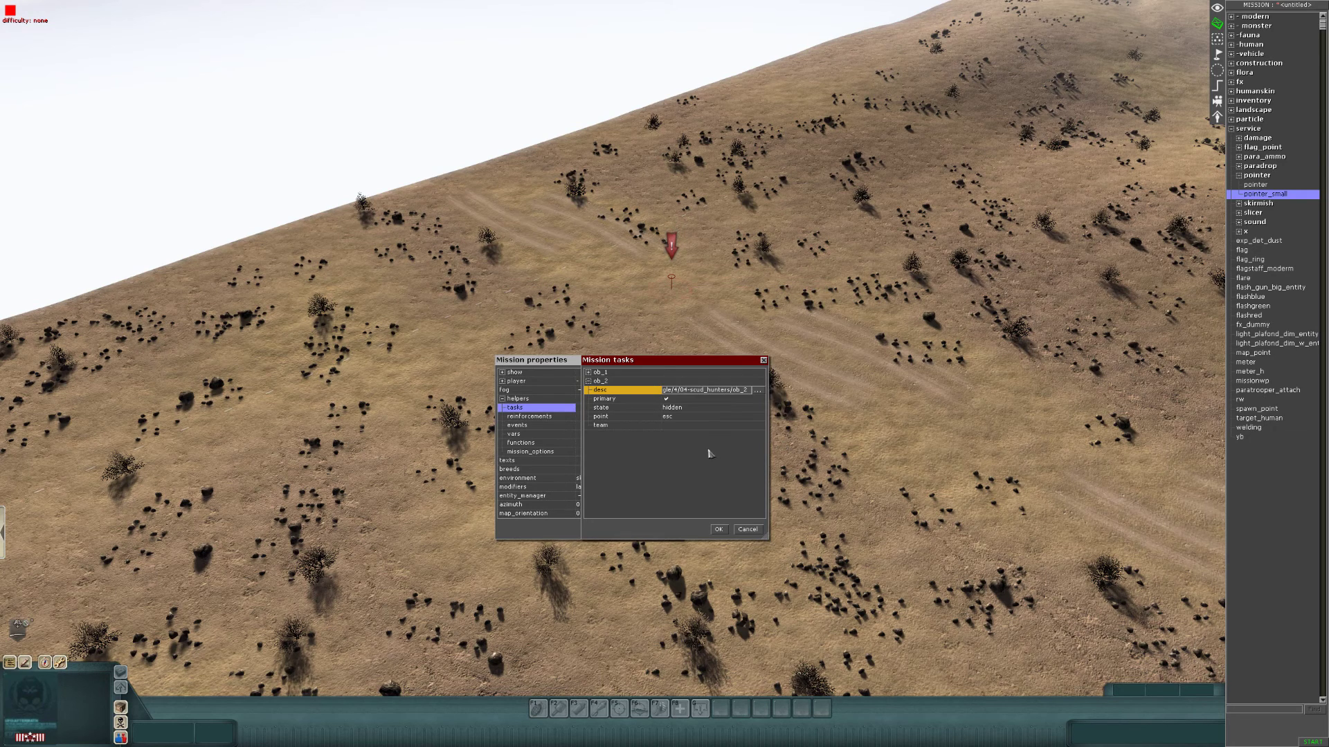
click(594, 383)
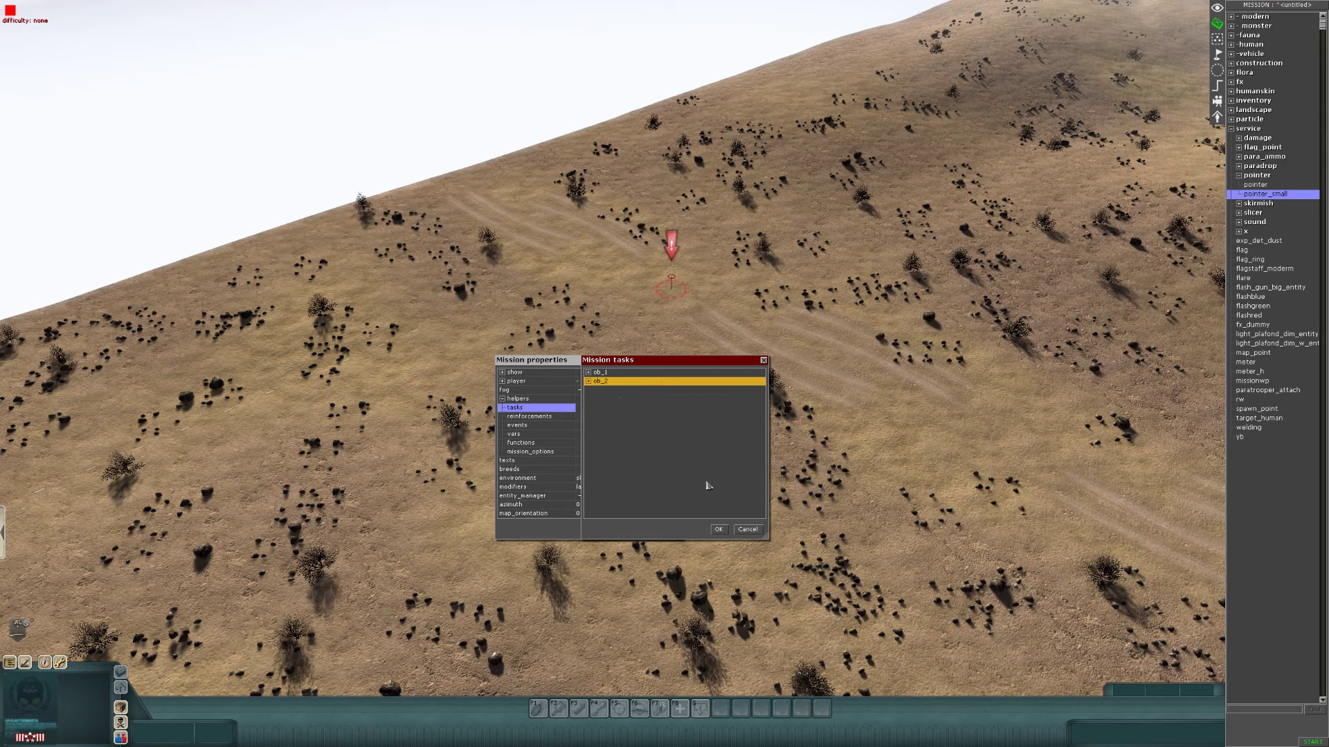
click(718, 530)
click(632, 530)
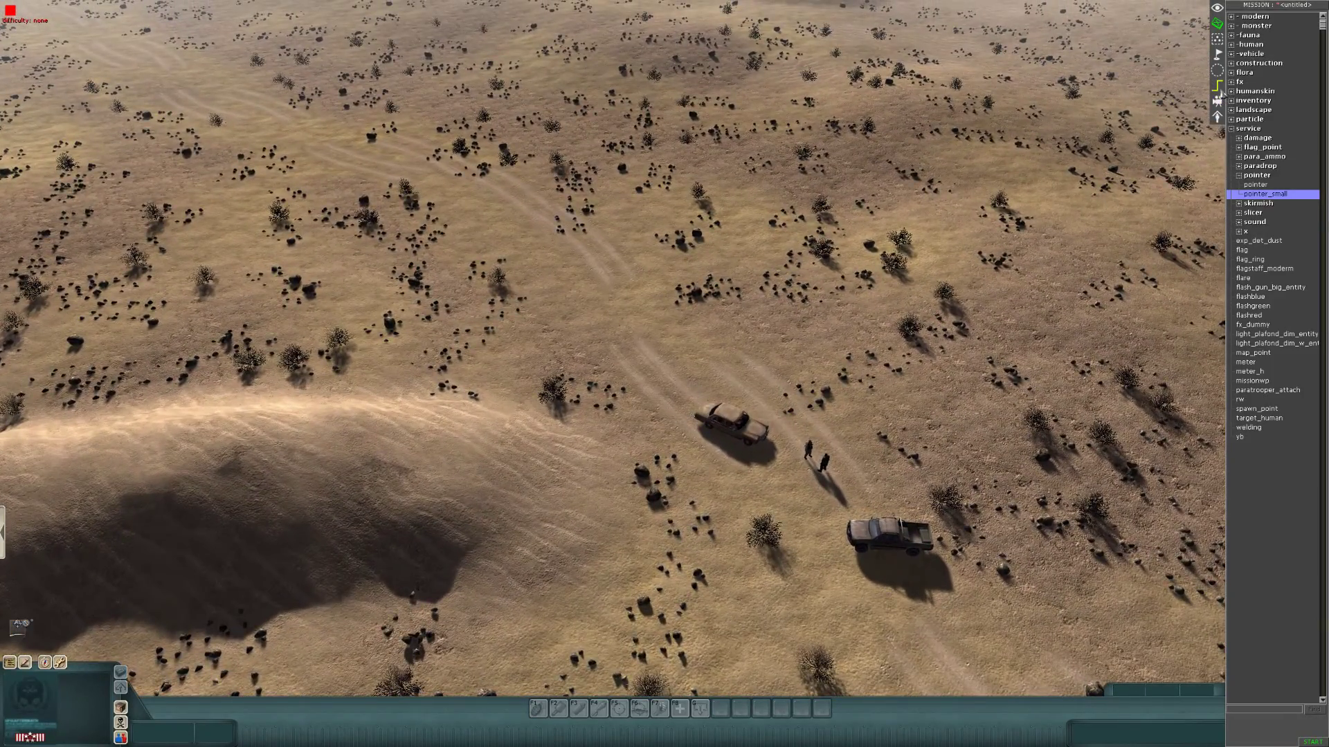
Step: Add a mission trigger named ob_2
click(1217, 85)
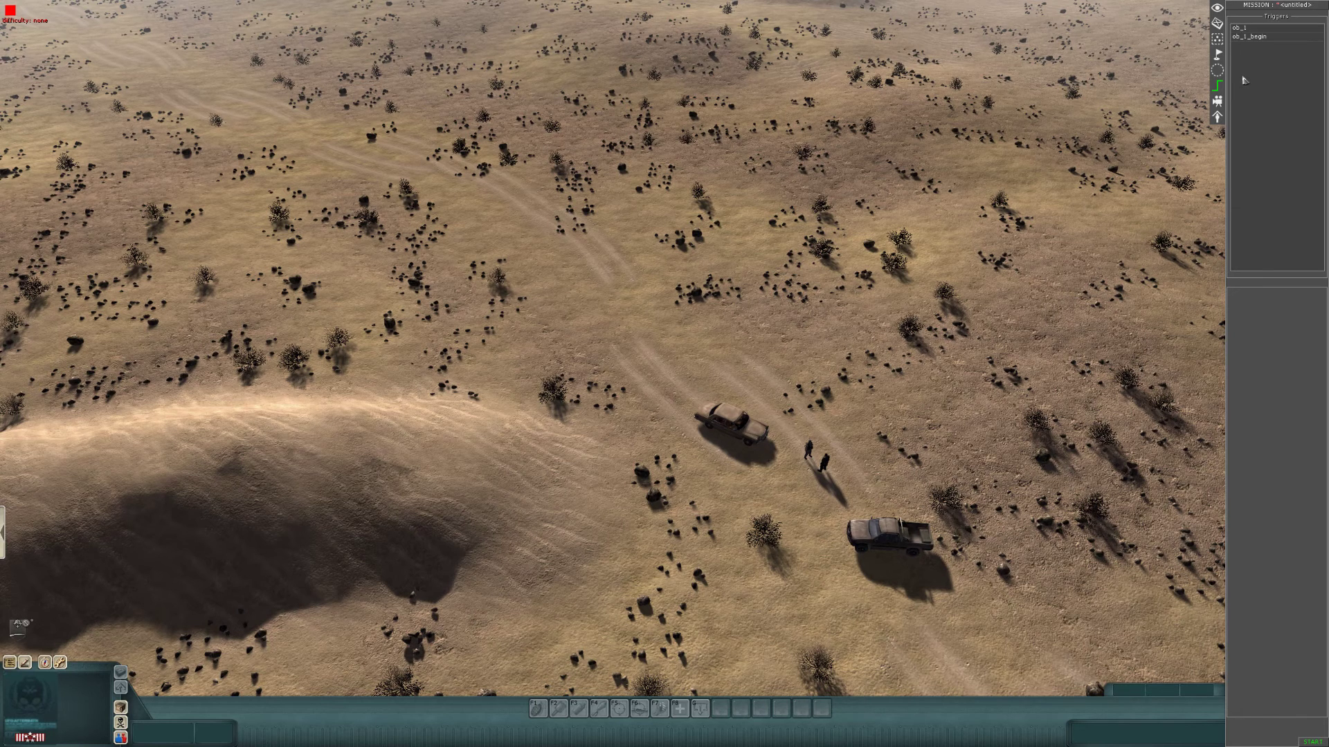
right_click(1243, 80)
click(1248, 80)
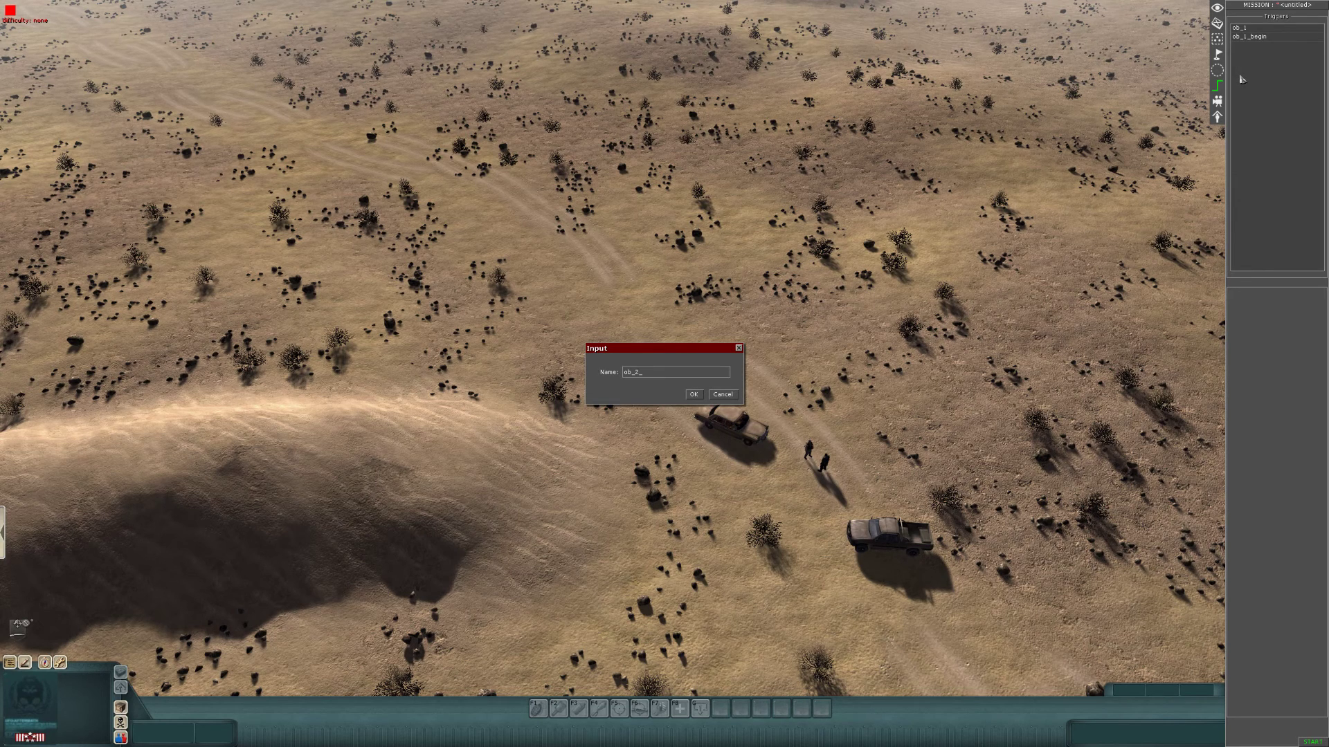
key(Return)
key(Up)
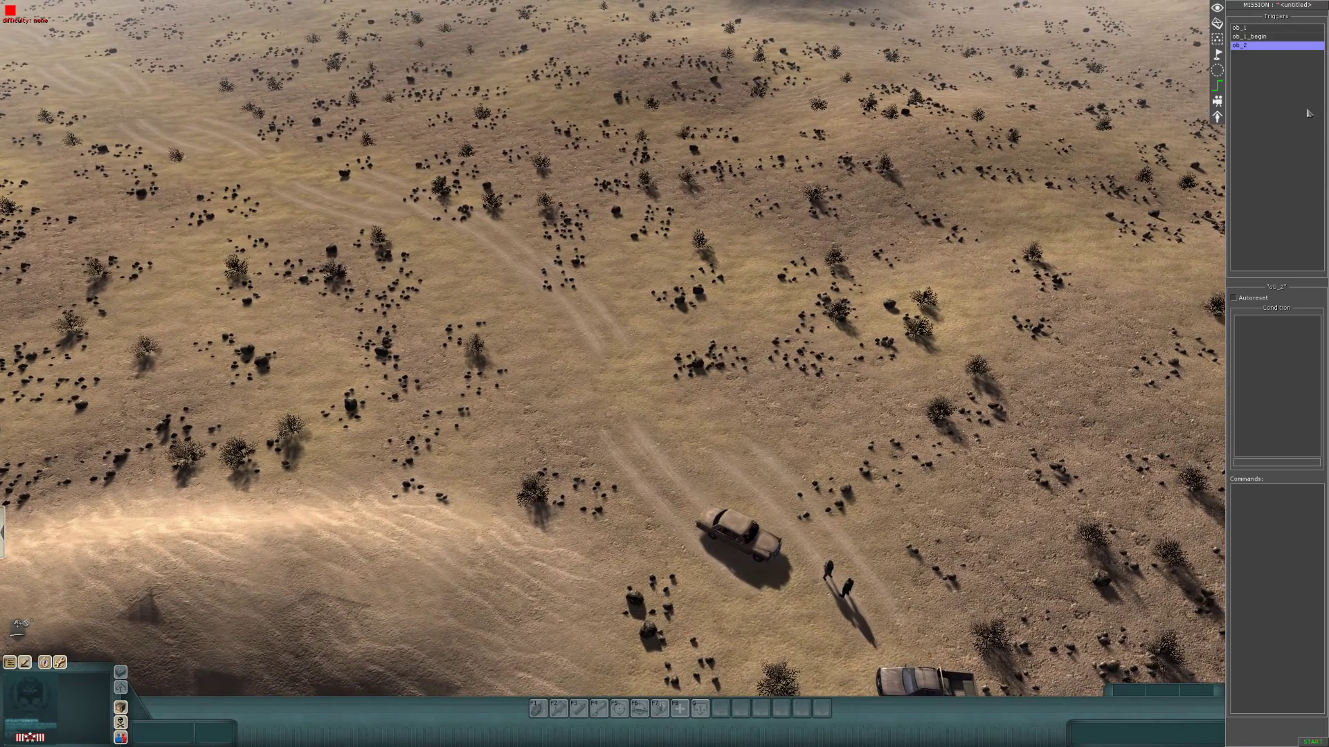
Step: Add another mission trigger named ob_2_start
right_click(1312, 113)
click(1313, 113)
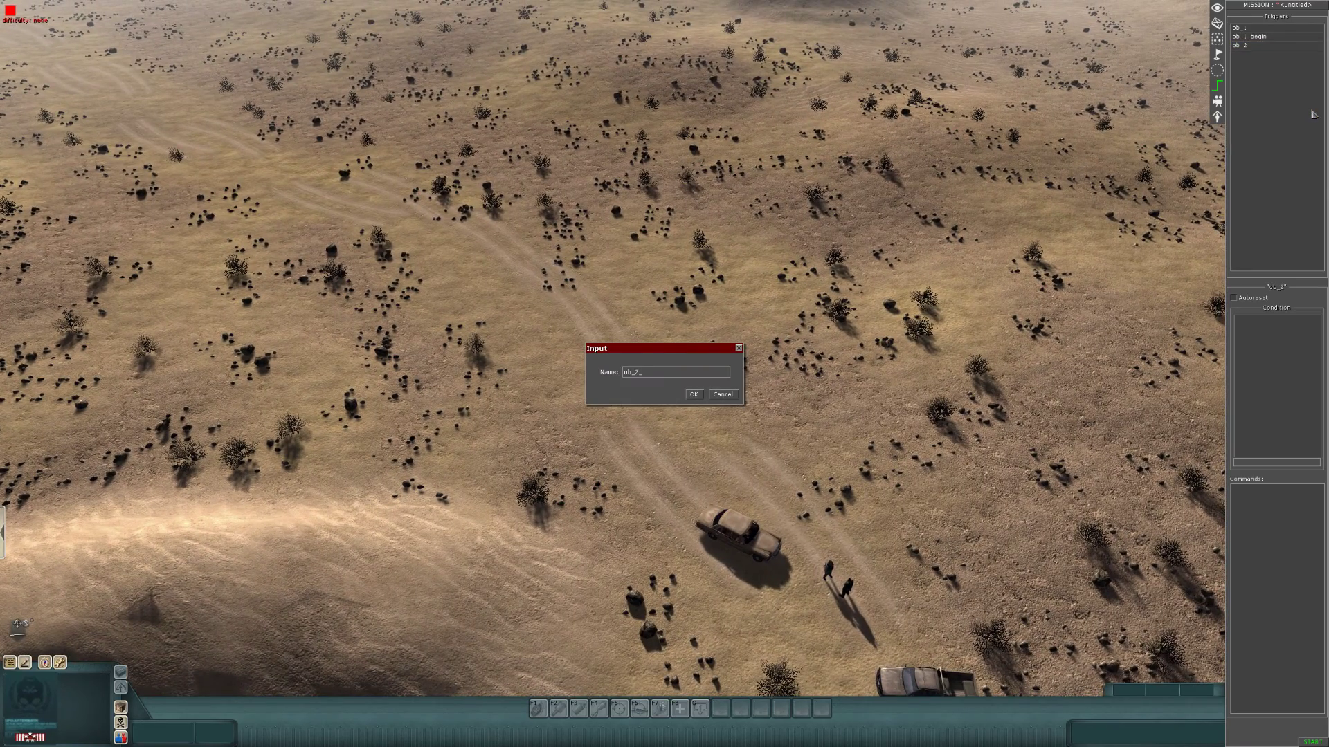
key(Return)
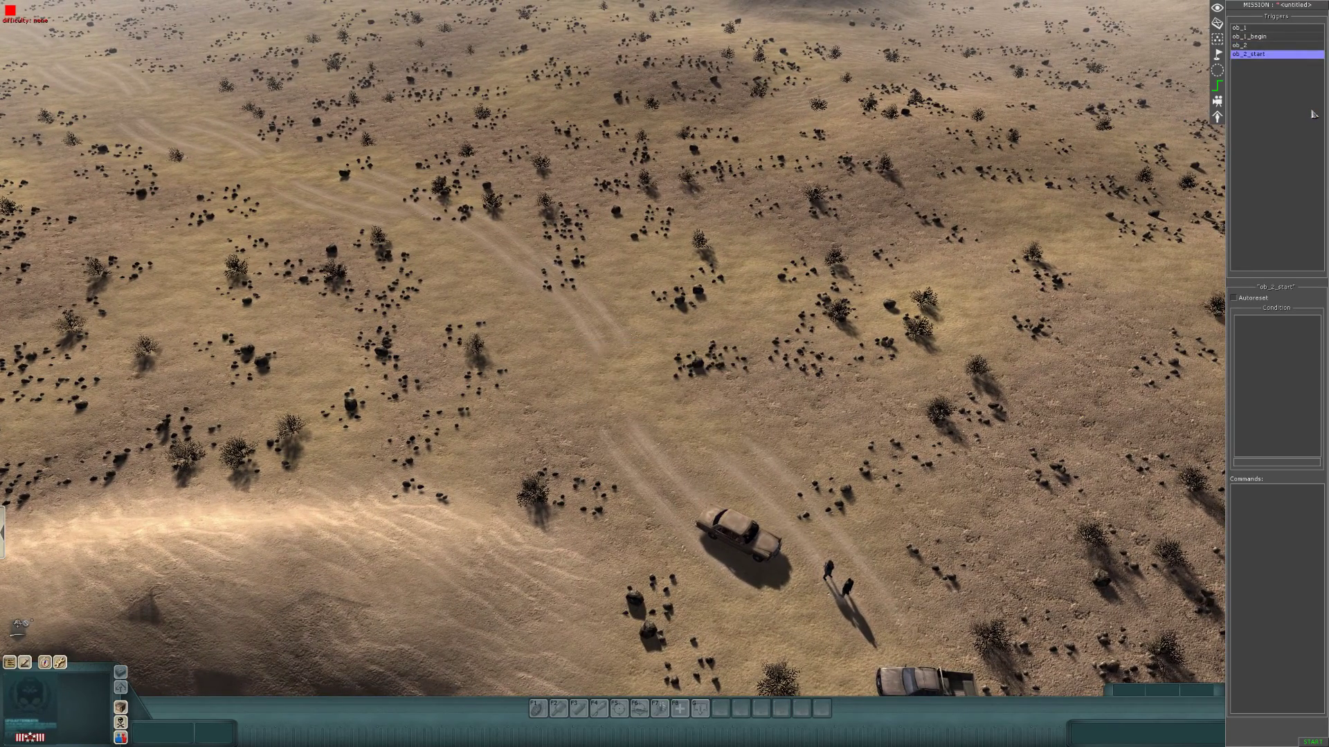
key(Down)
key(Down)
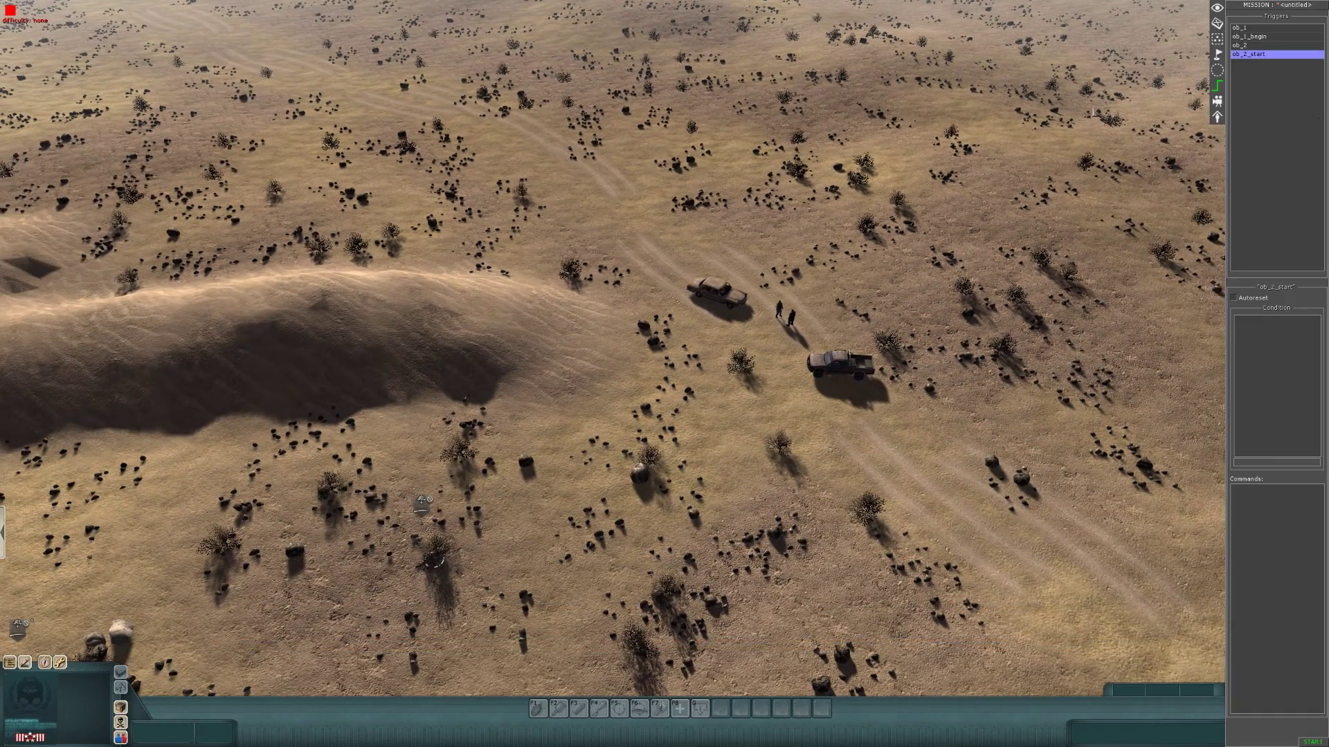
Step: Review the conditions and commands of the ob_1, ob_2 and ob_2_start triggers
click(1242, 29)
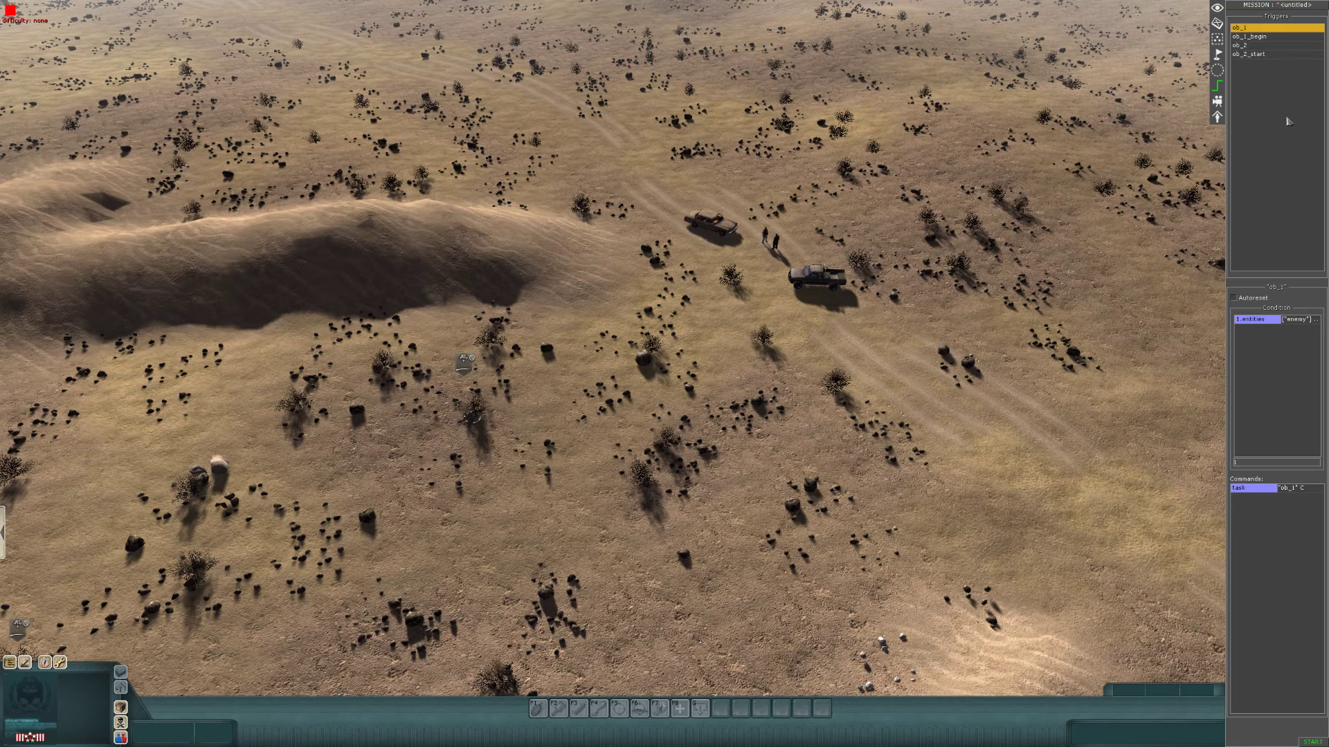
key(Up)
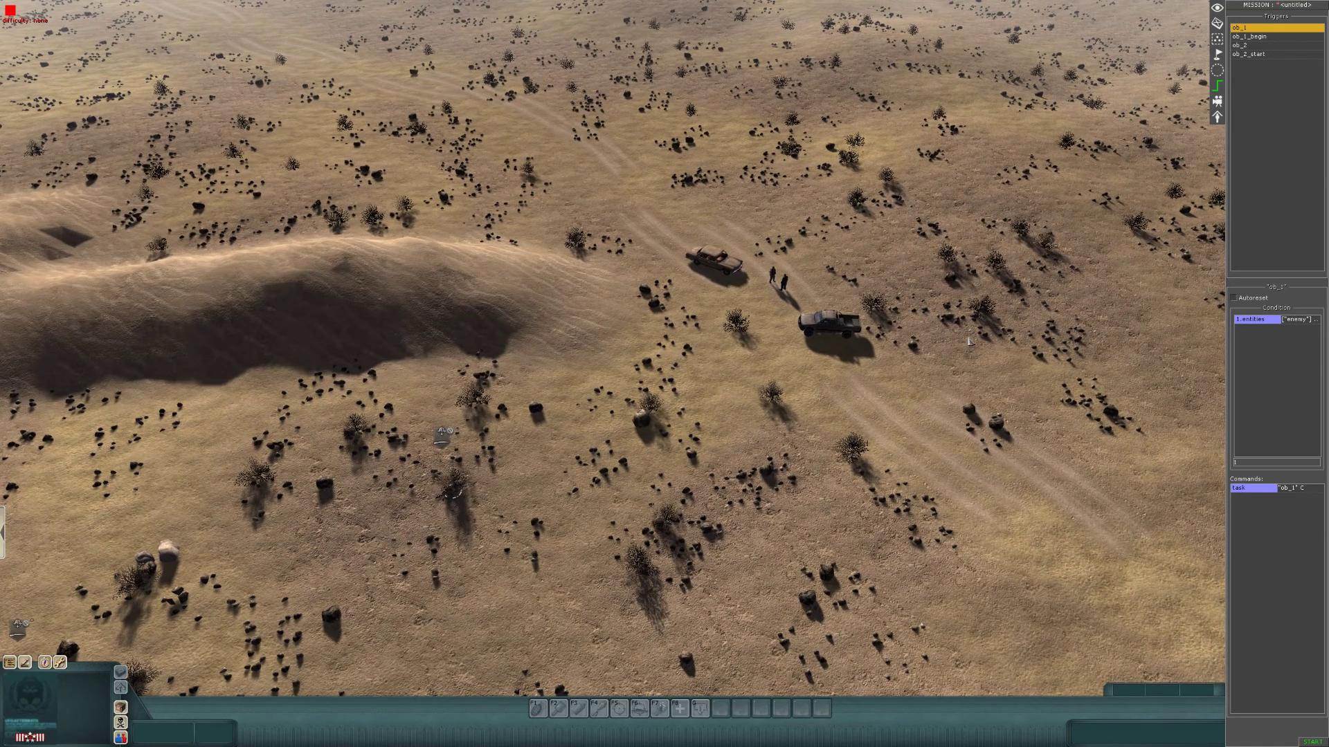
key(Up)
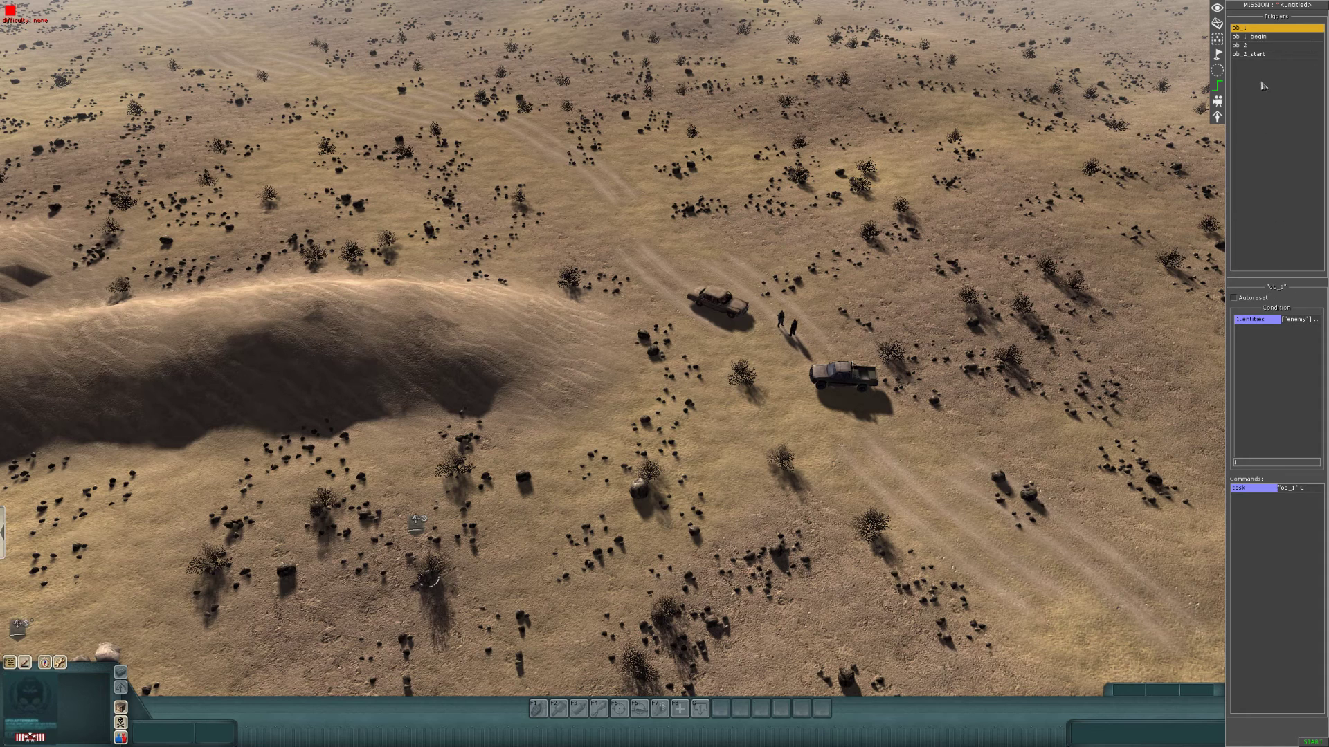
click(1256, 46)
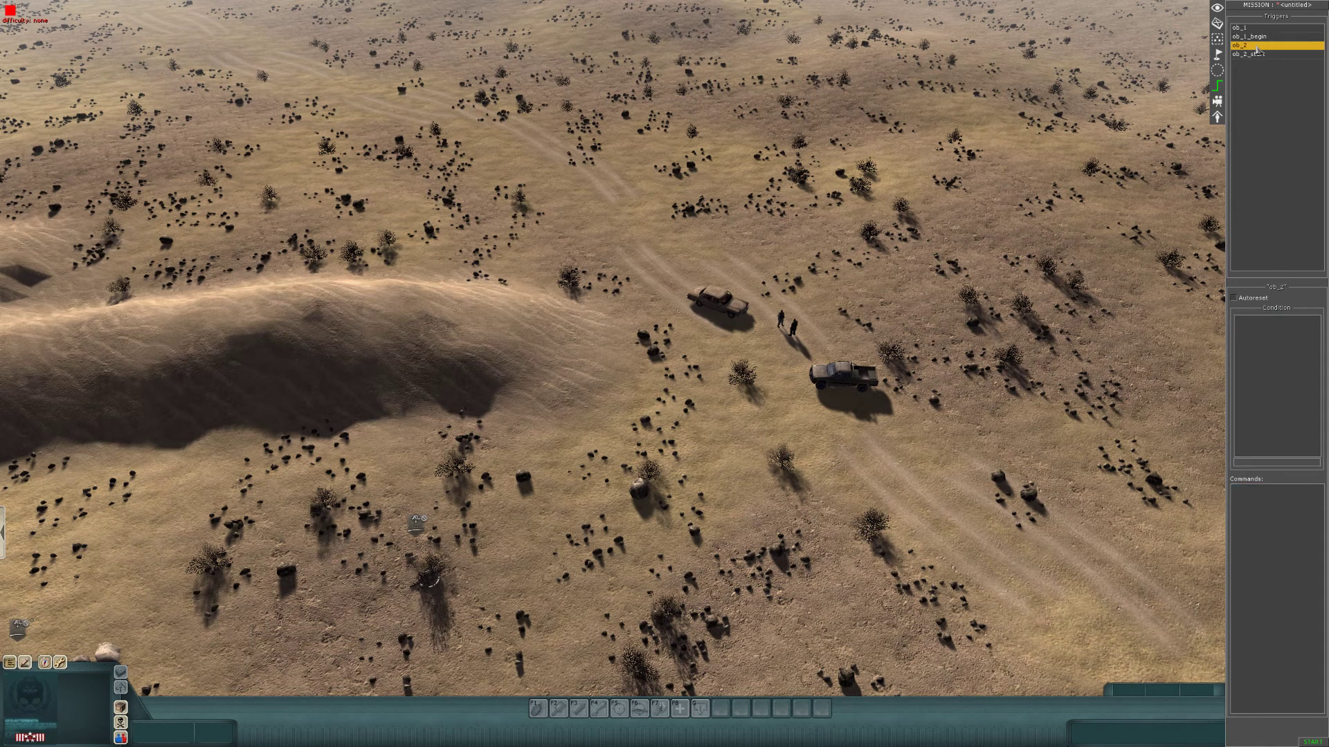
click(1252, 56)
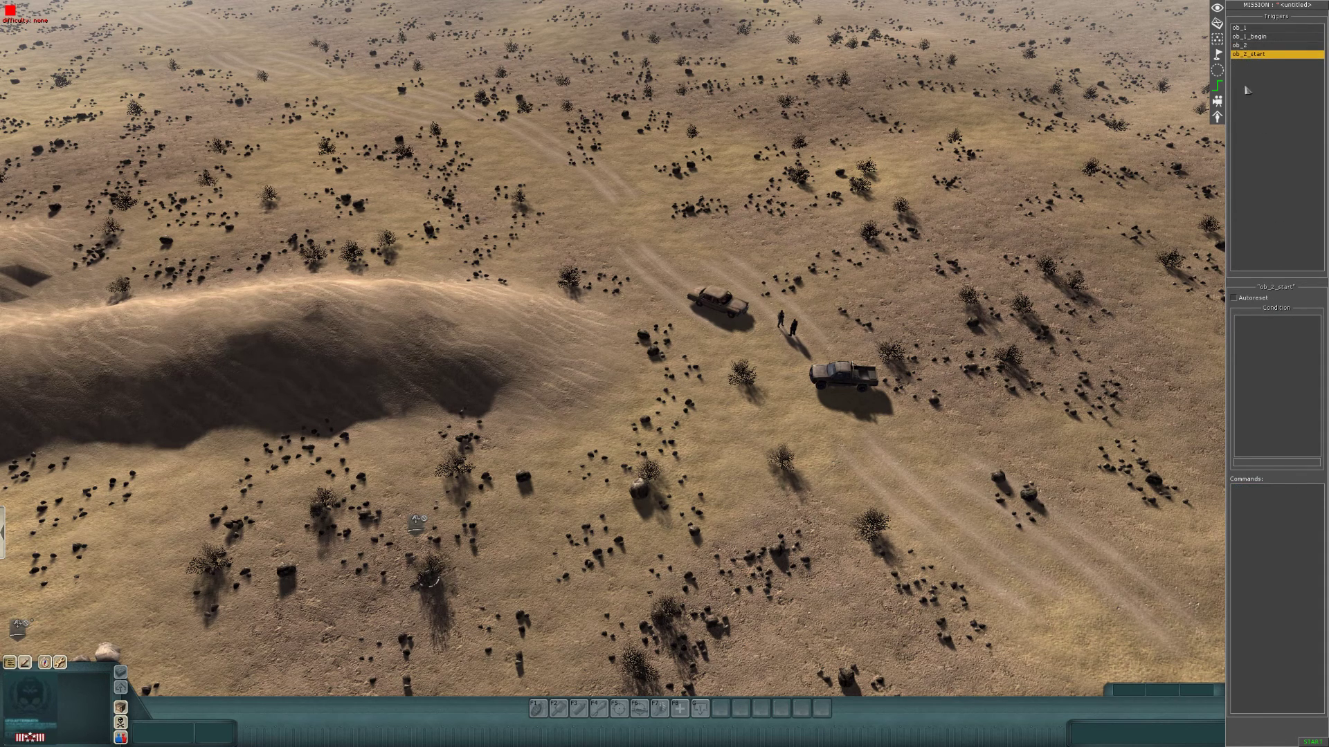
scroll(1192, 492, down, 1)
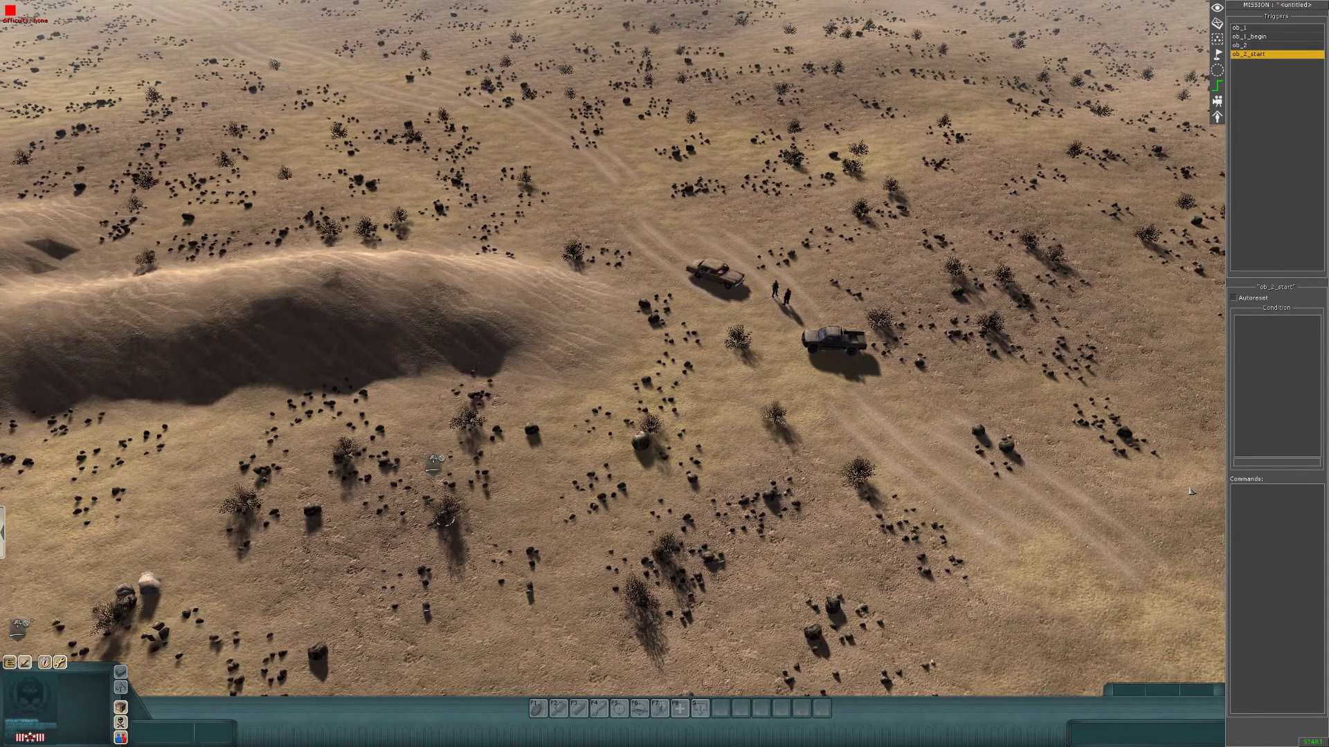
Step: Add an event command to the ob_1 trigger
click(1250, 28)
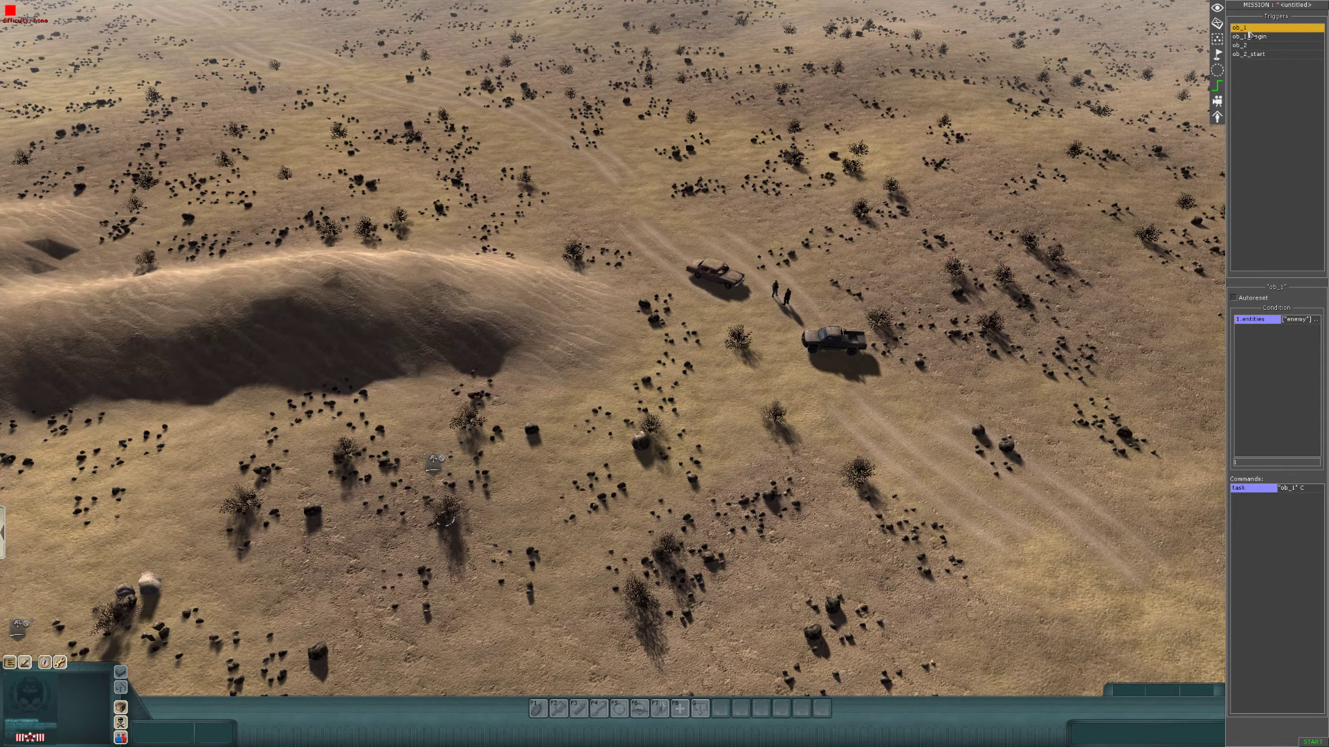
right_click(1241, 511)
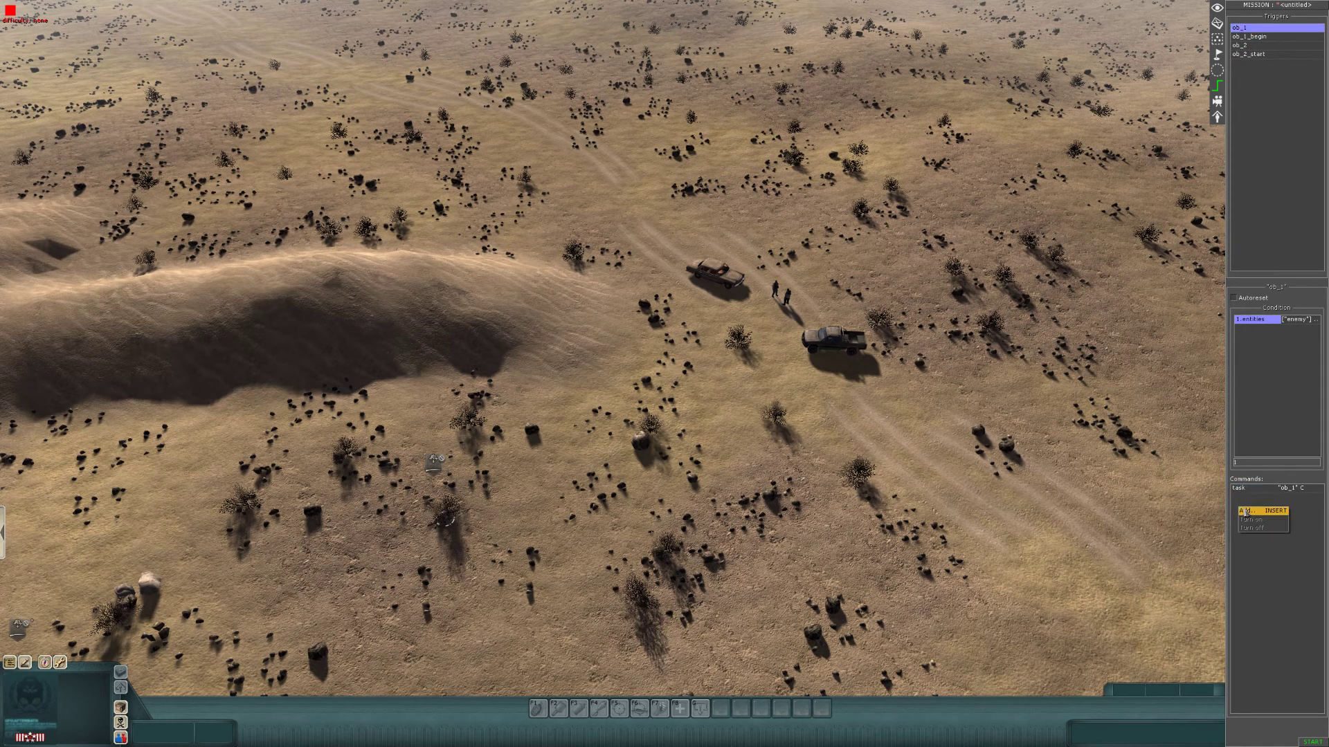
click(1246, 512)
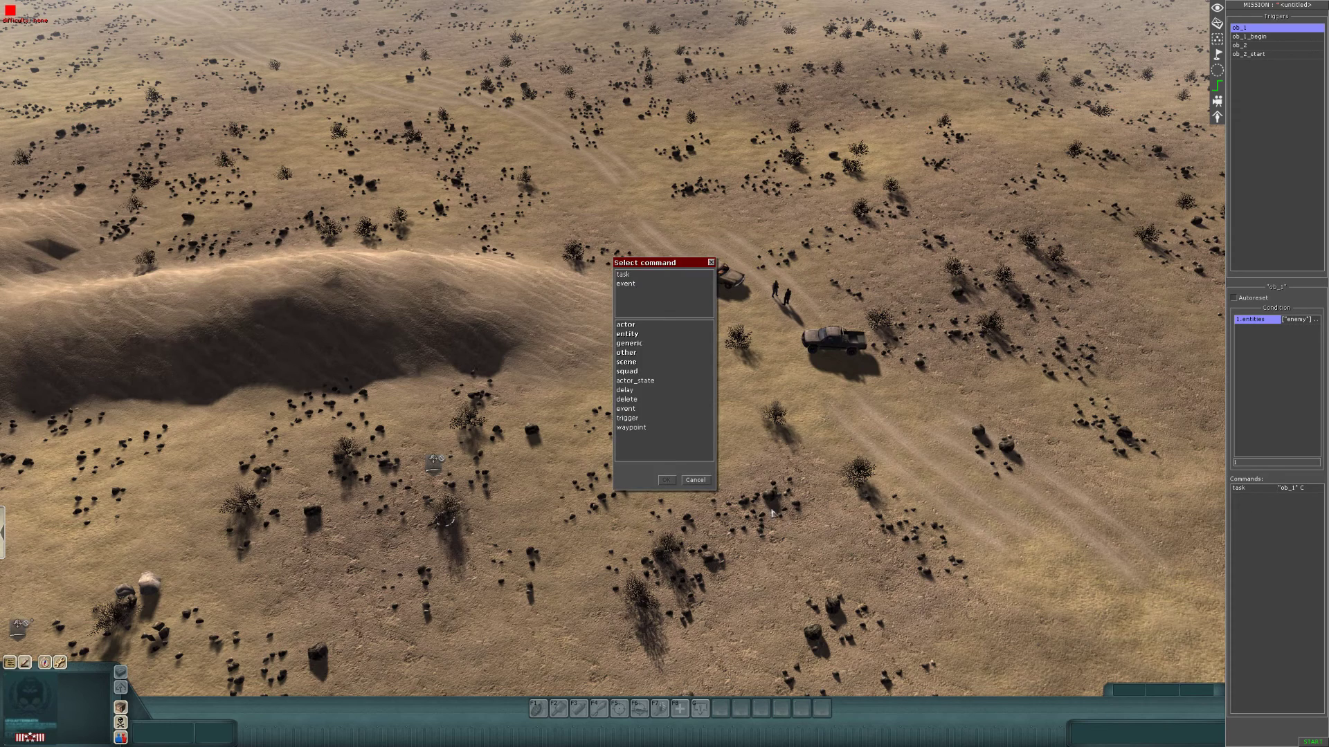
click(647, 410)
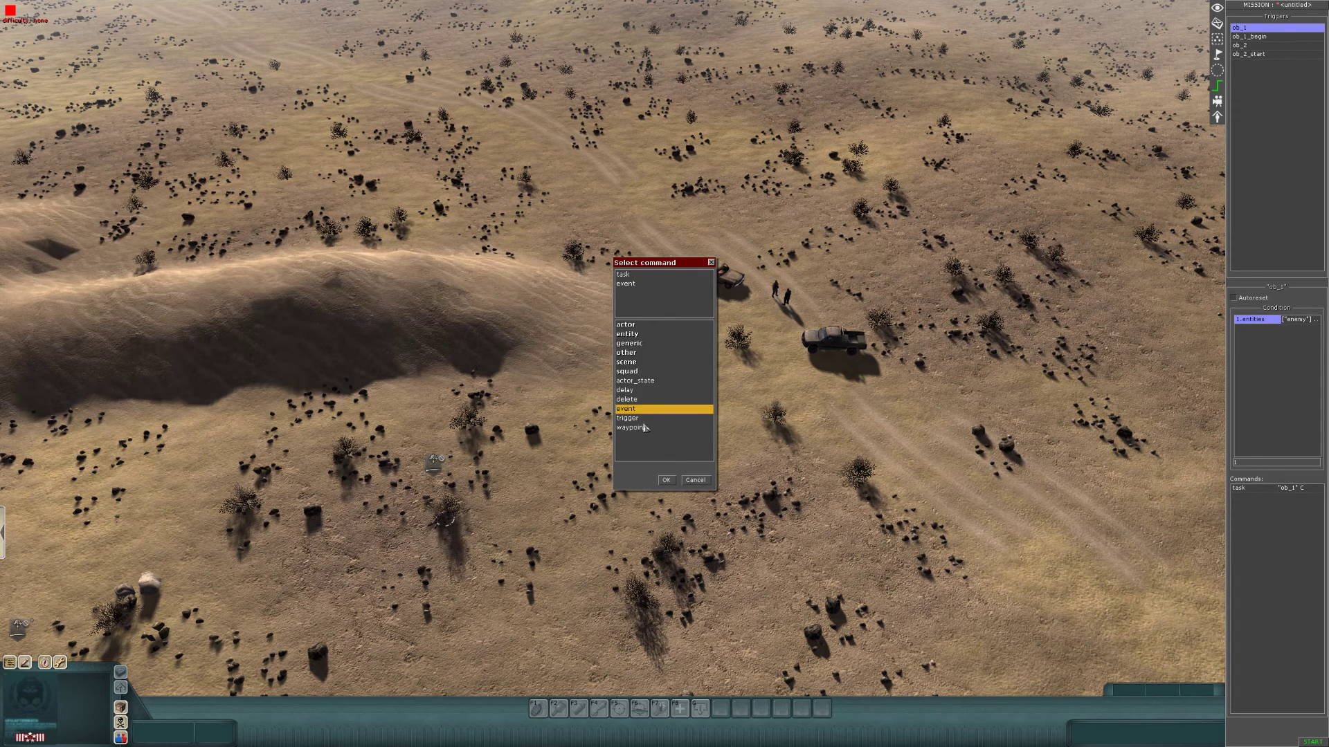
click(667, 481)
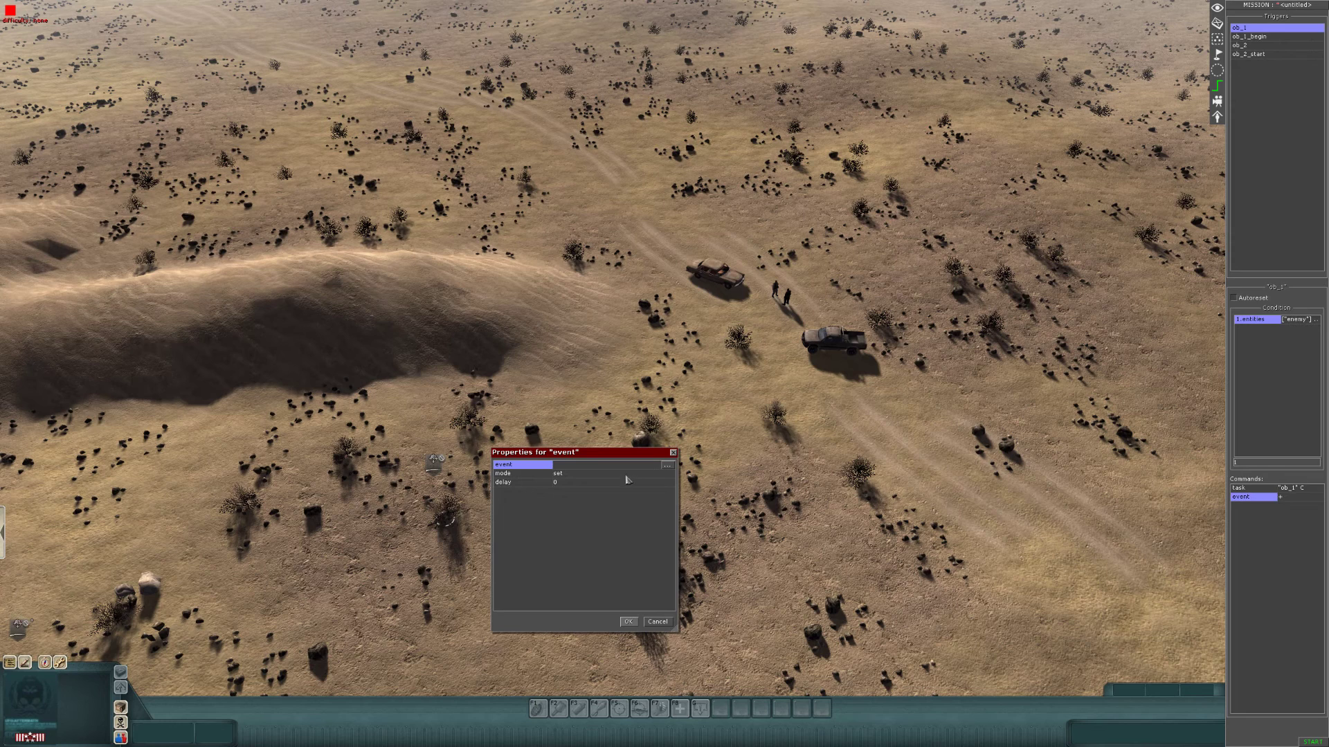
Step: Delete the ob_2_startup helper event, create a helper event named ob2begin and assign it to the ob_1 trigger's event command
click(667, 467)
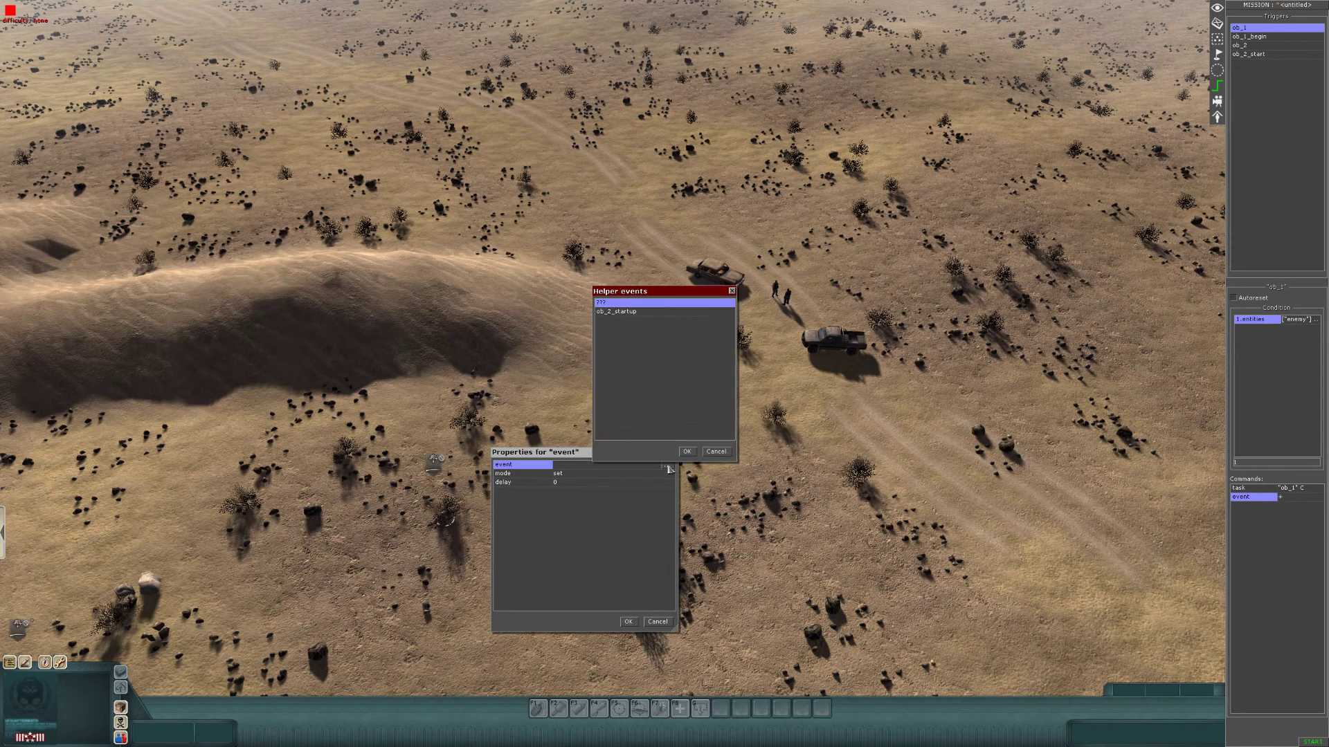
click(663, 312)
key(Delete)
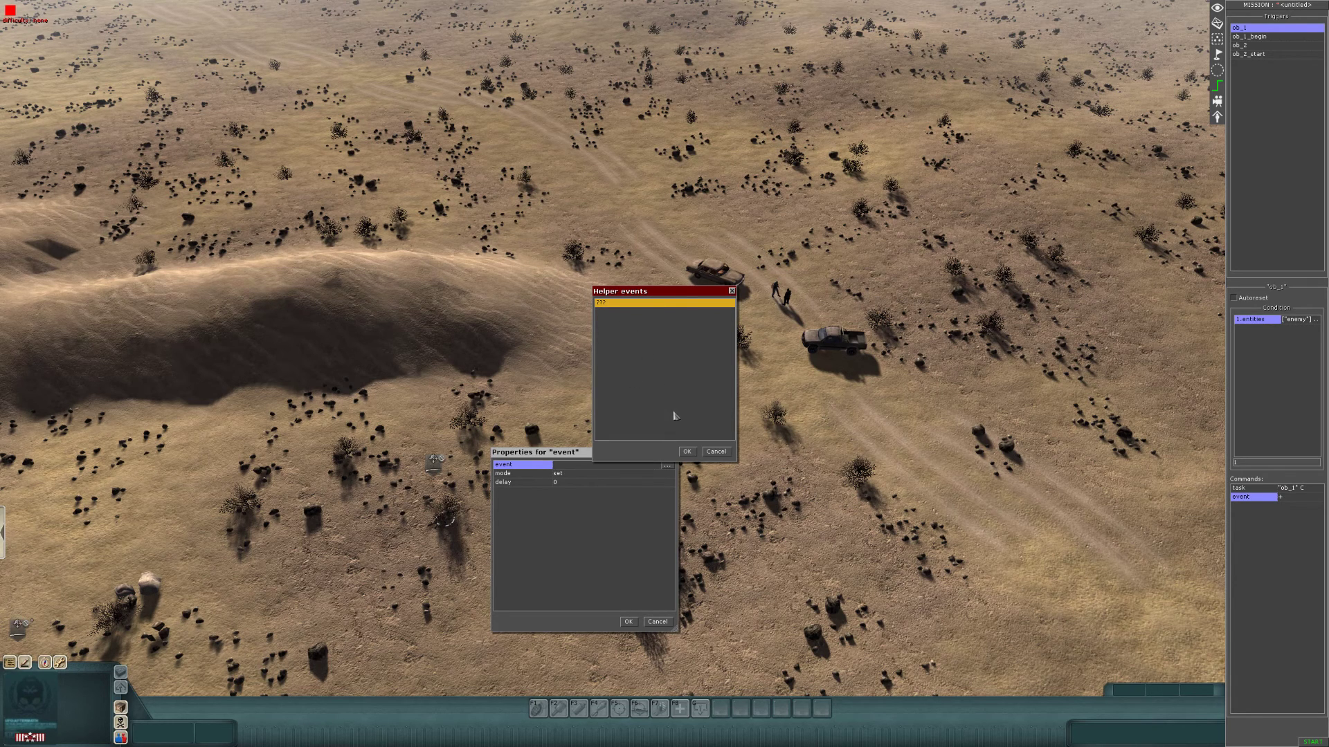
right_click(667, 333)
click(671, 332)
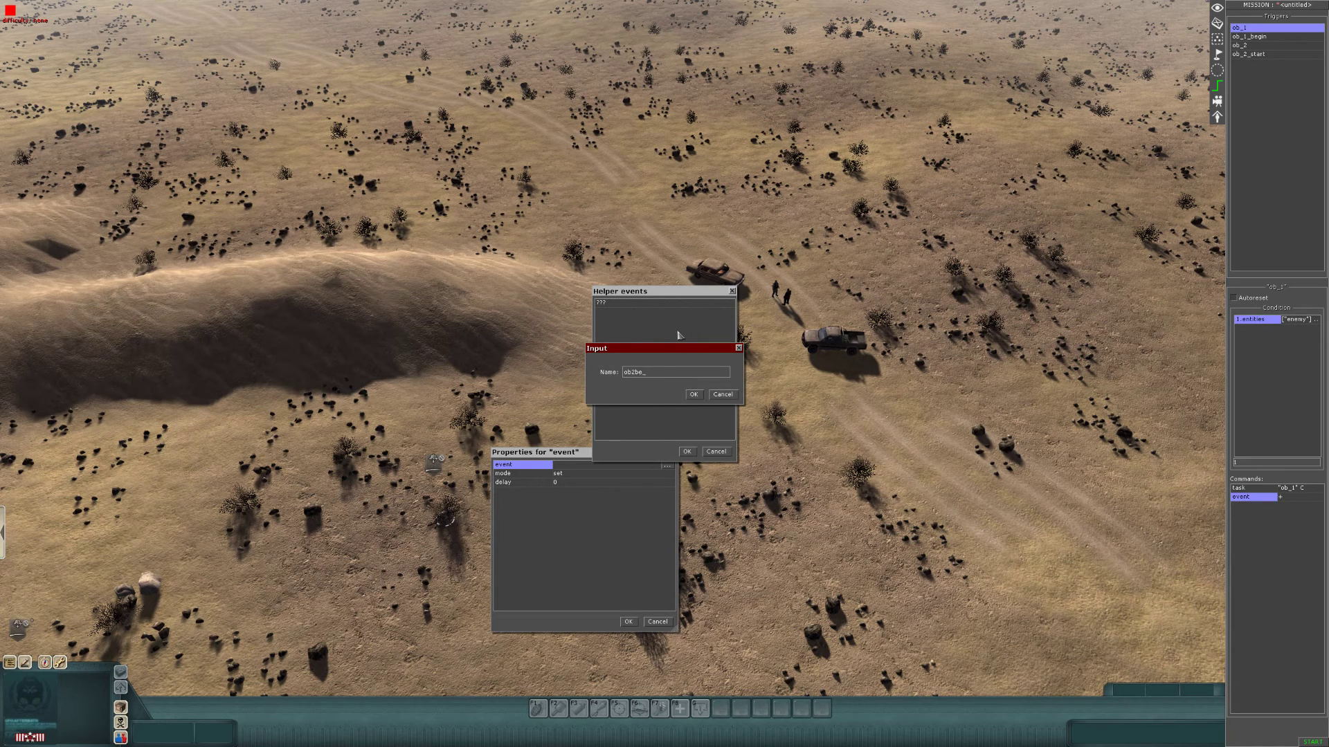
key(Return)
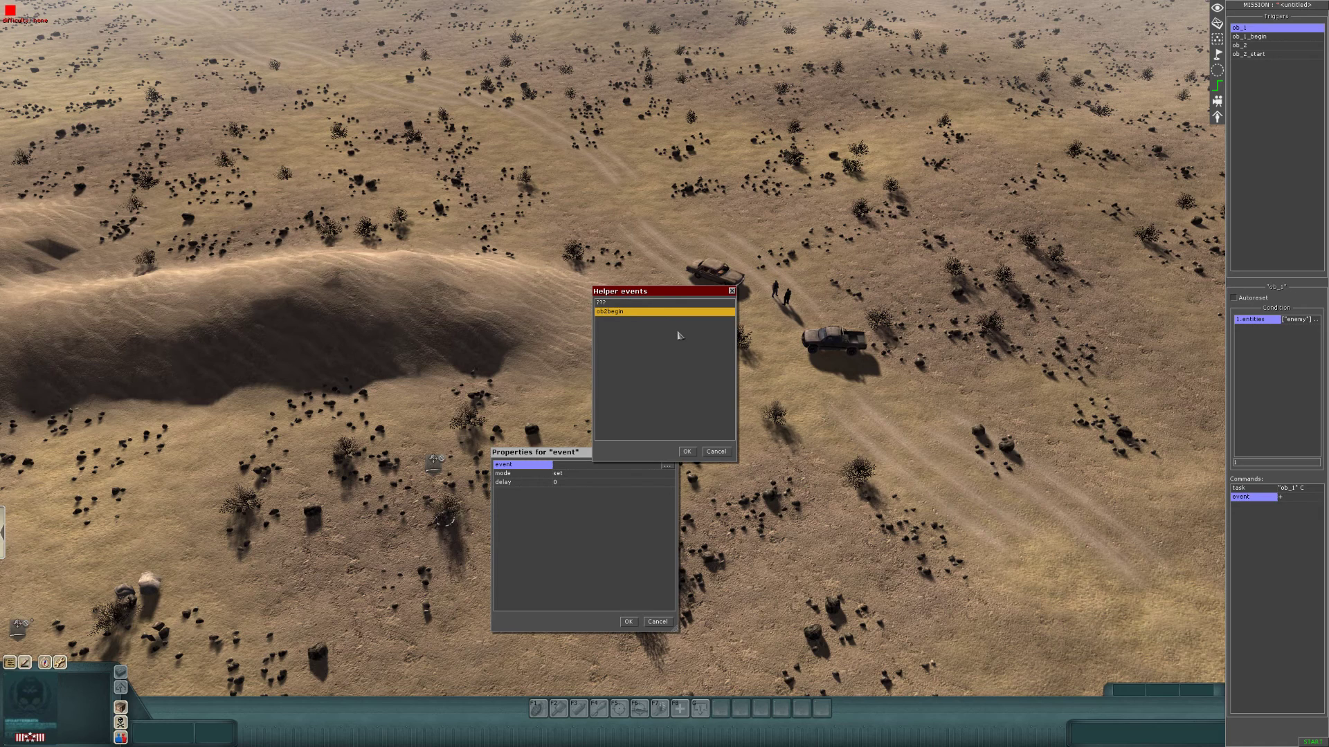
click(686, 452)
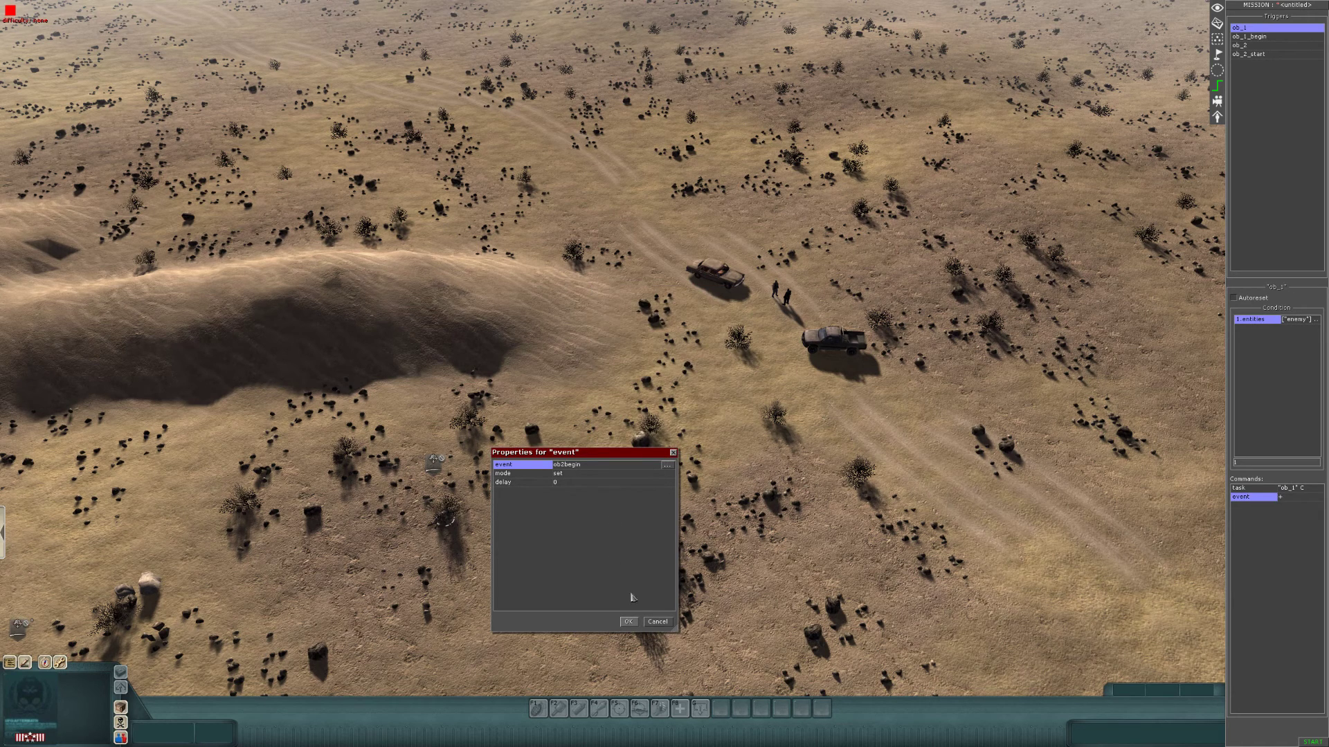
click(628, 623)
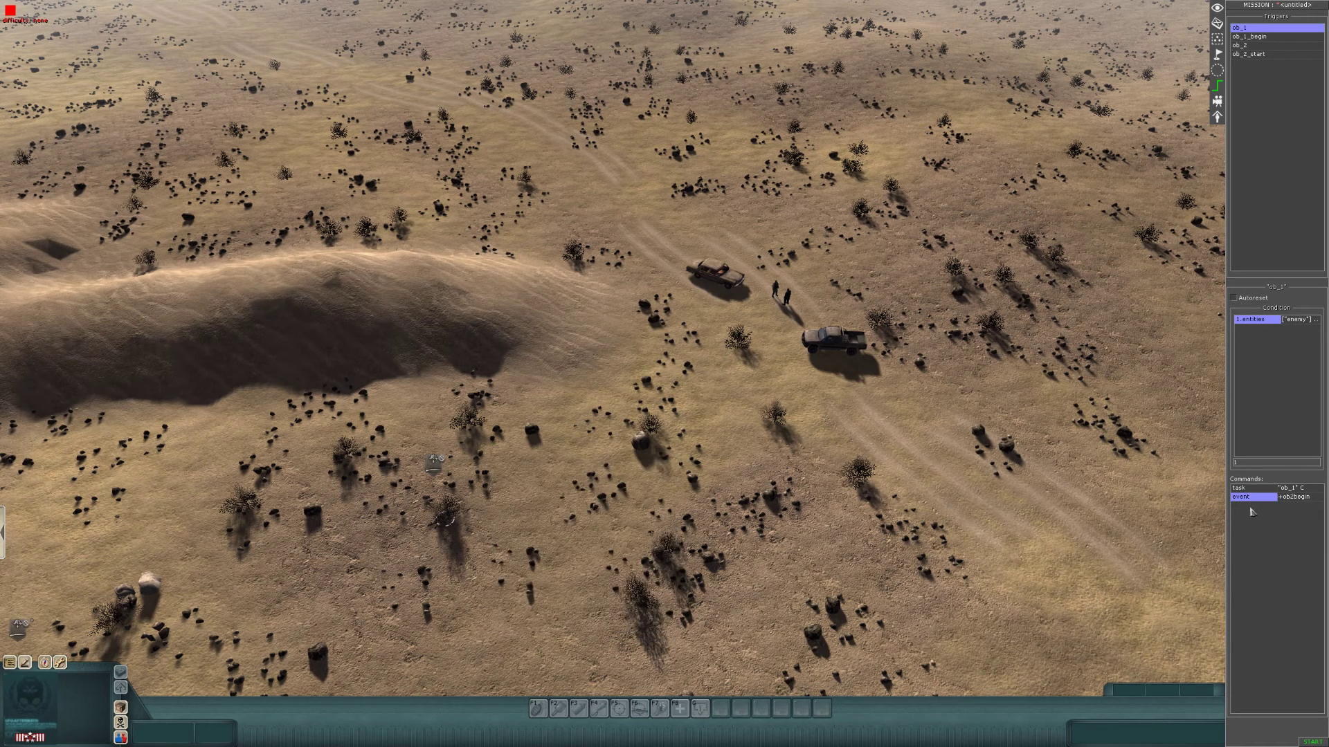
Step: Add an event condition to the ob_2_start trigger with the ob2begin helper event as its id
key(Up)
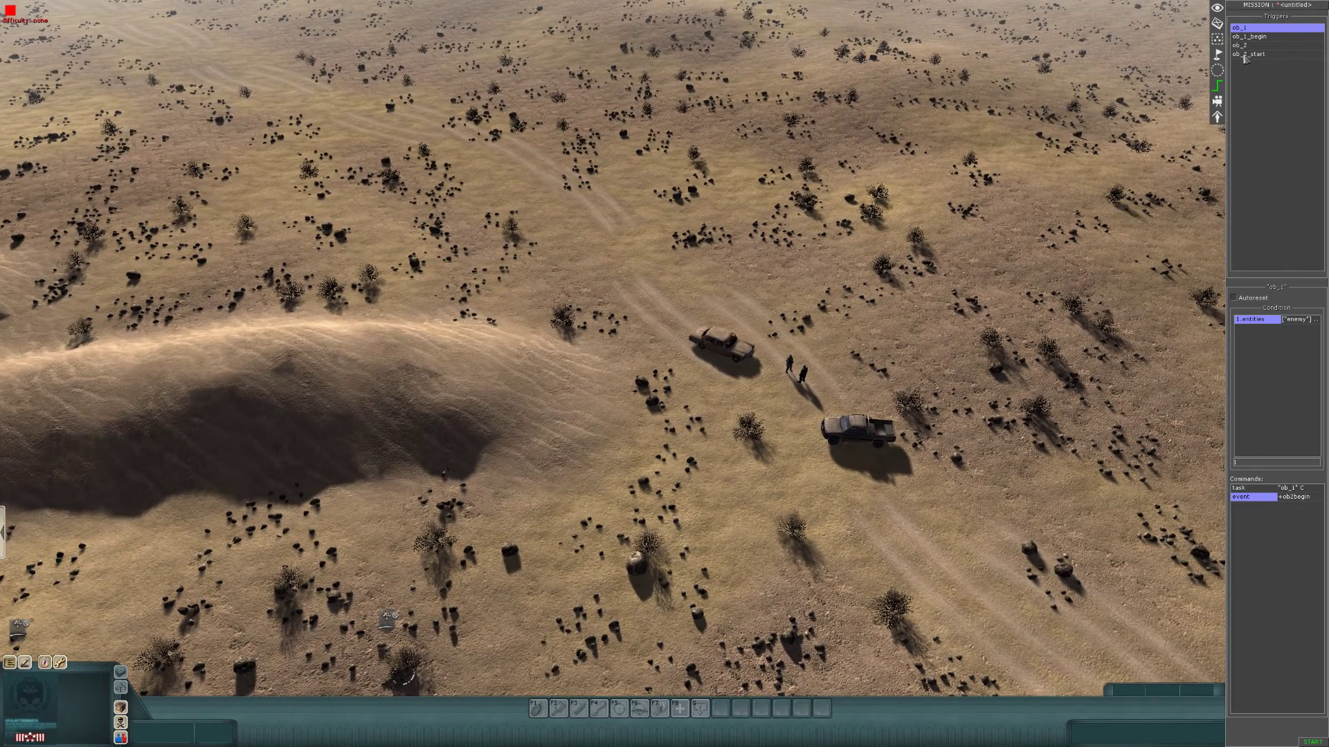
click(1243, 56)
key(a)
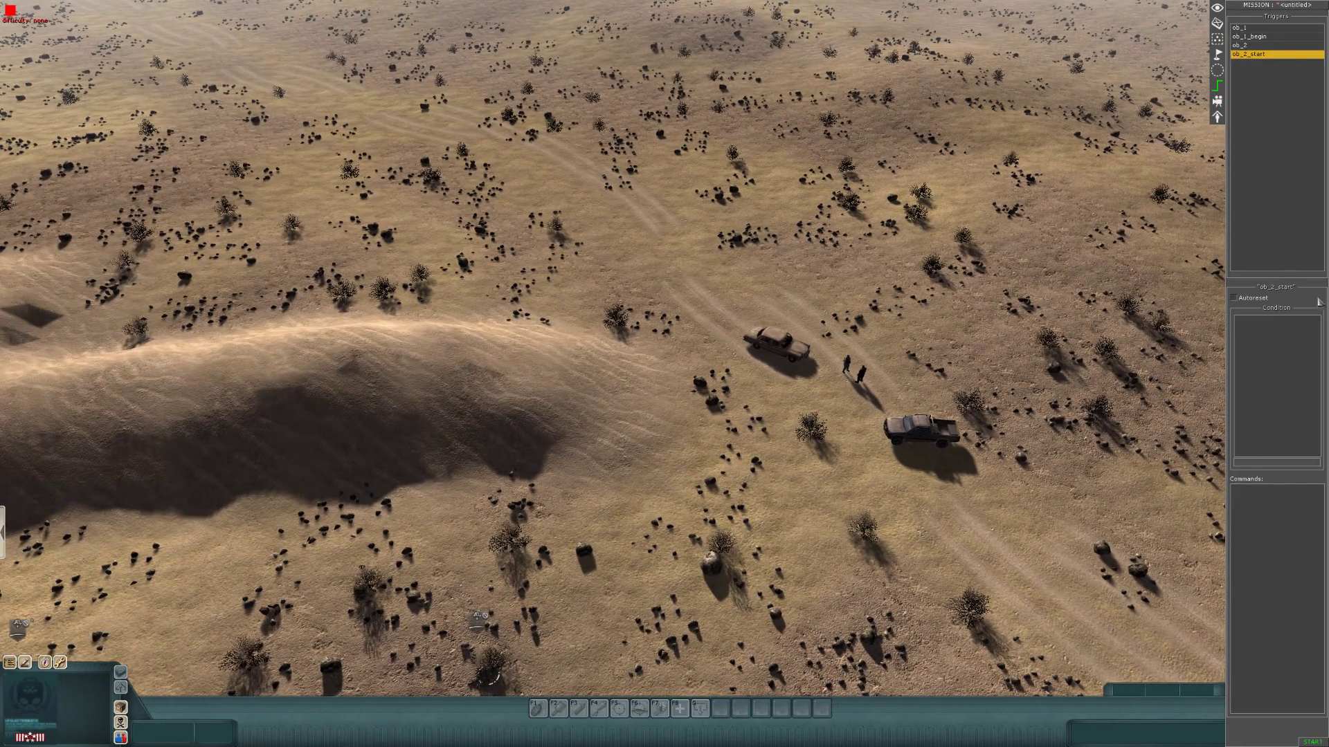
right_click(1264, 362)
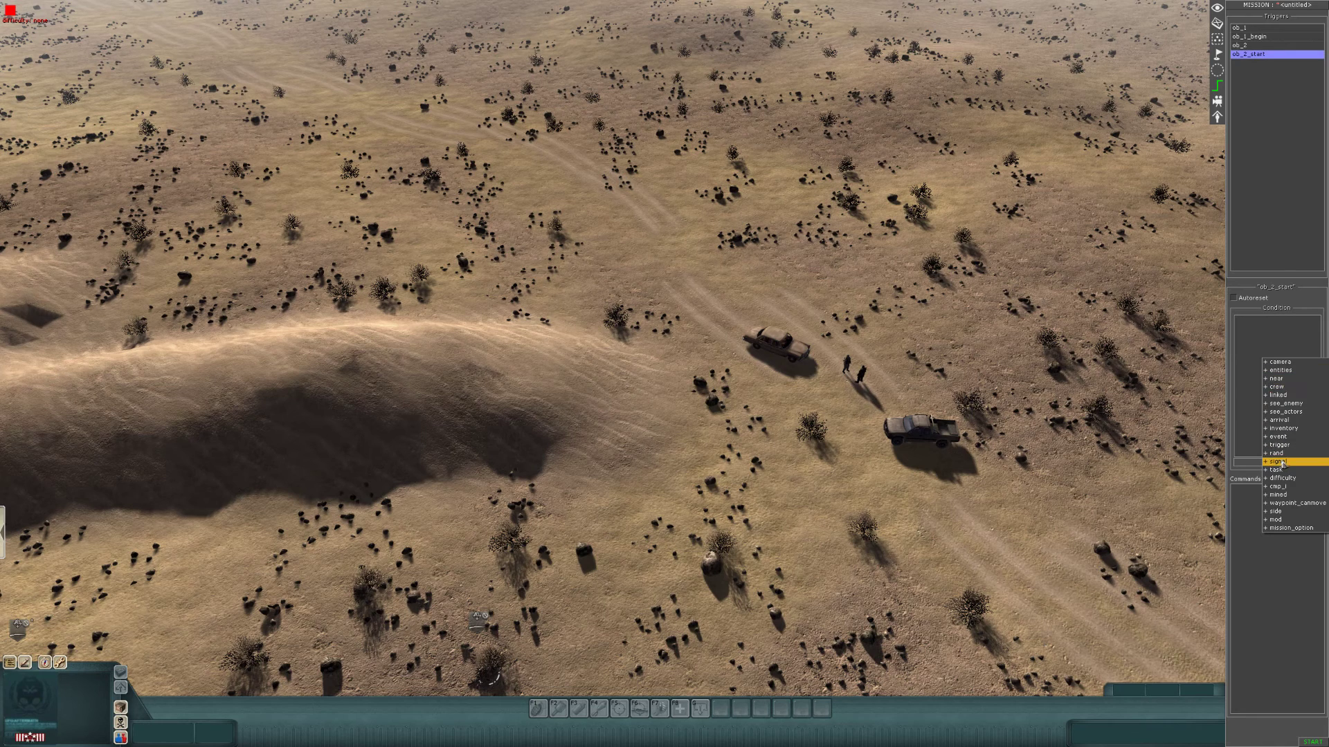
click(1282, 438)
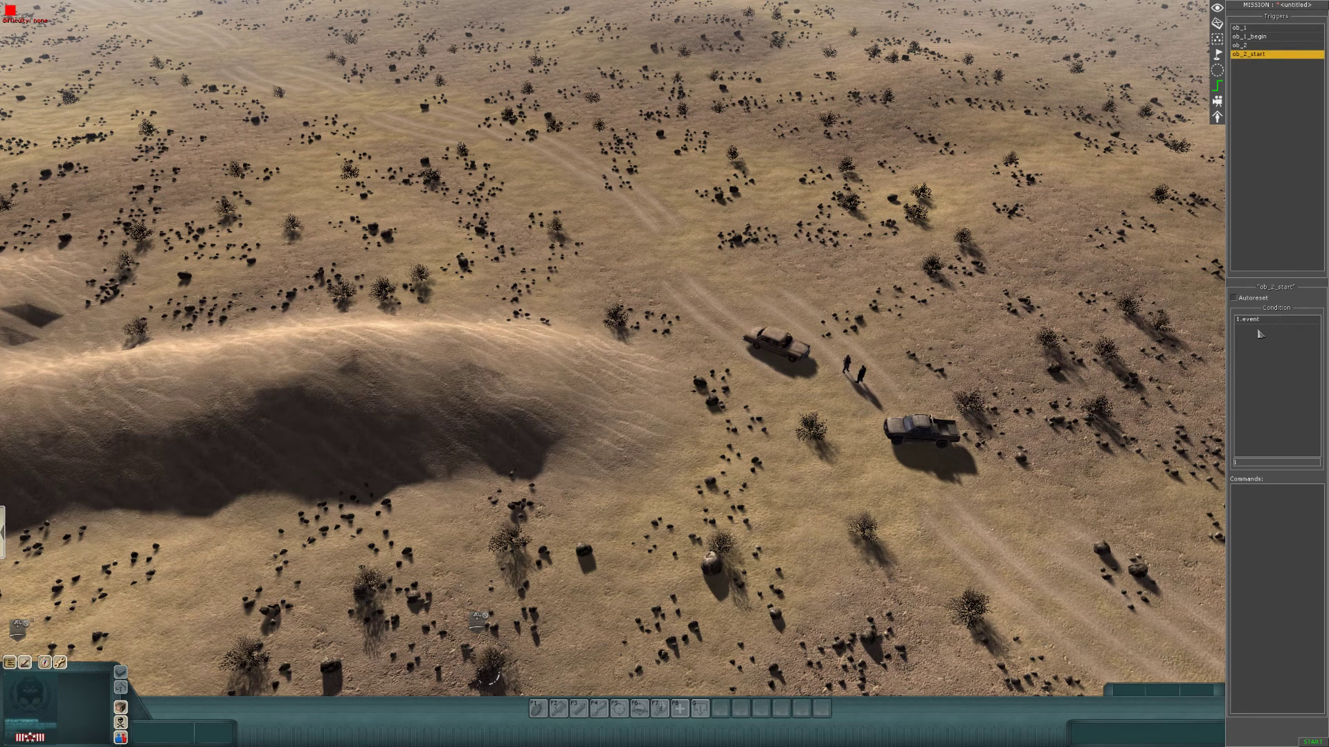
double_click(1258, 321)
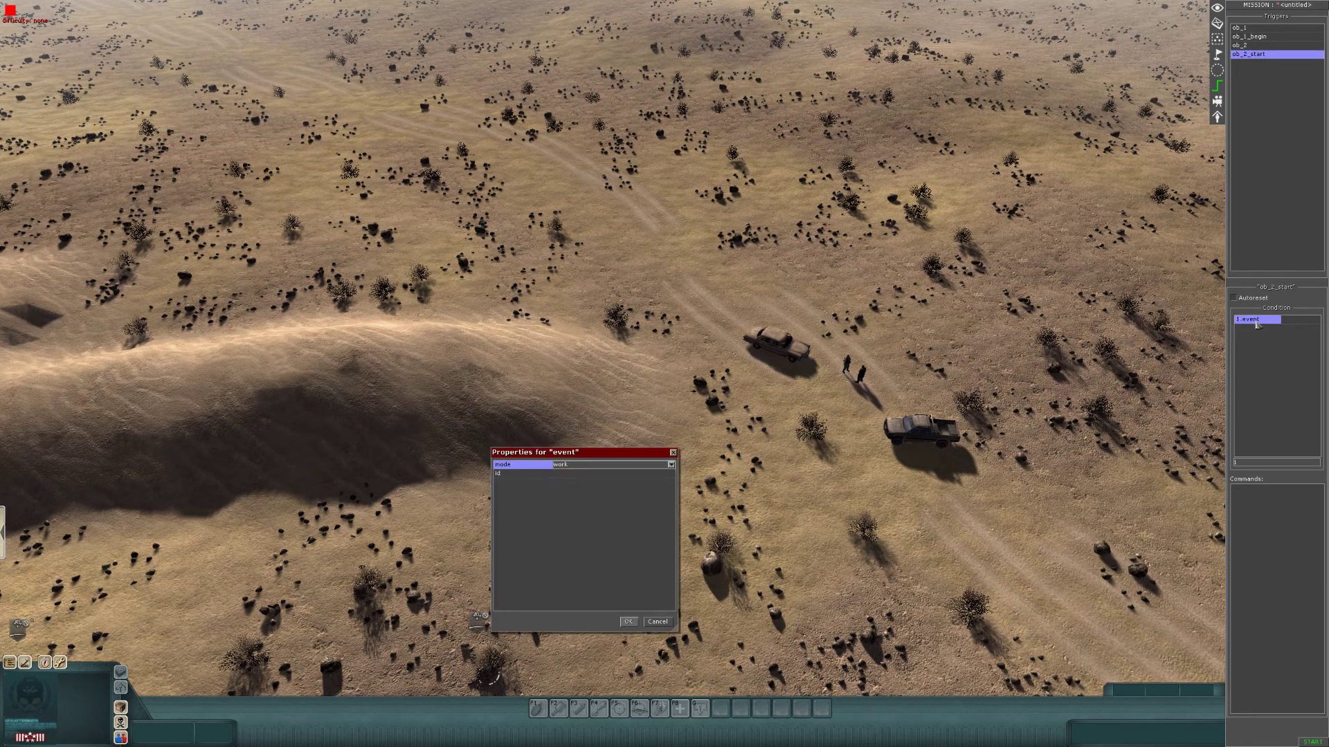
click(619, 475)
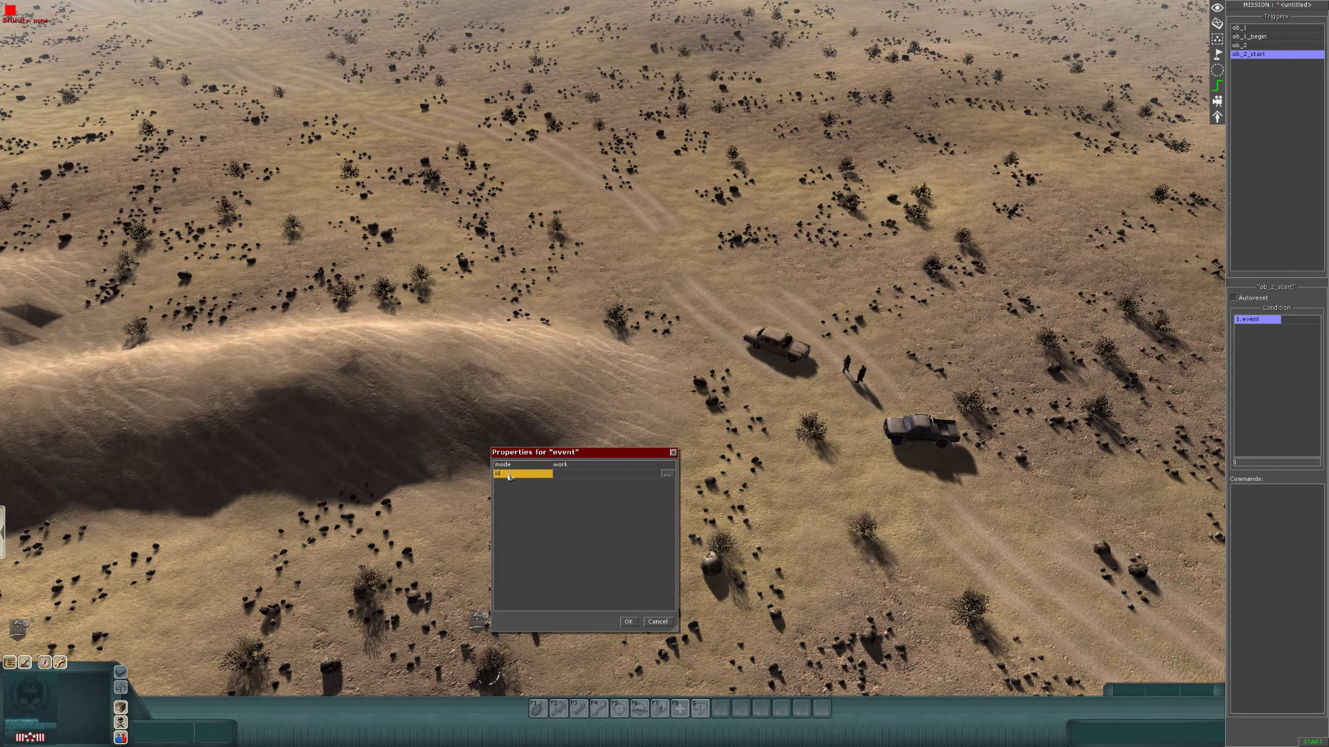
click(667, 475)
click(623, 312)
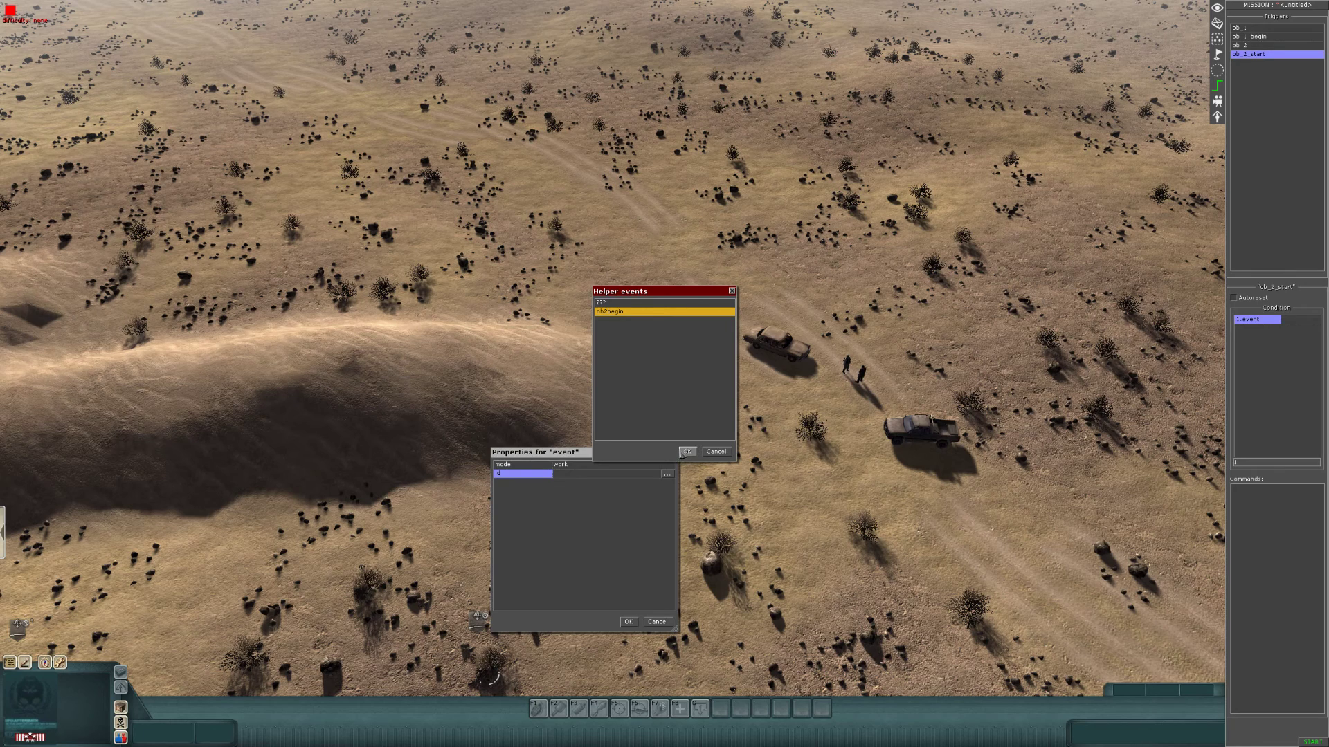
click(686, 452)
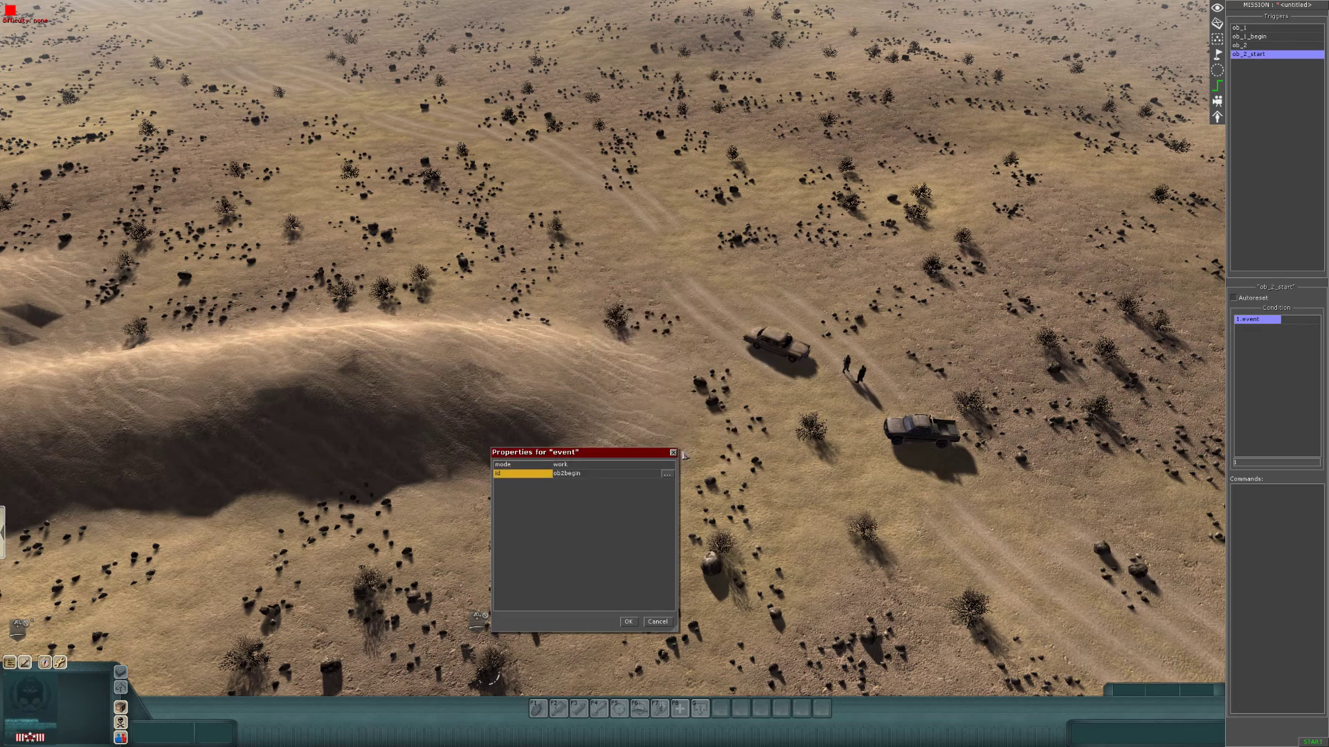
click(634, 621)
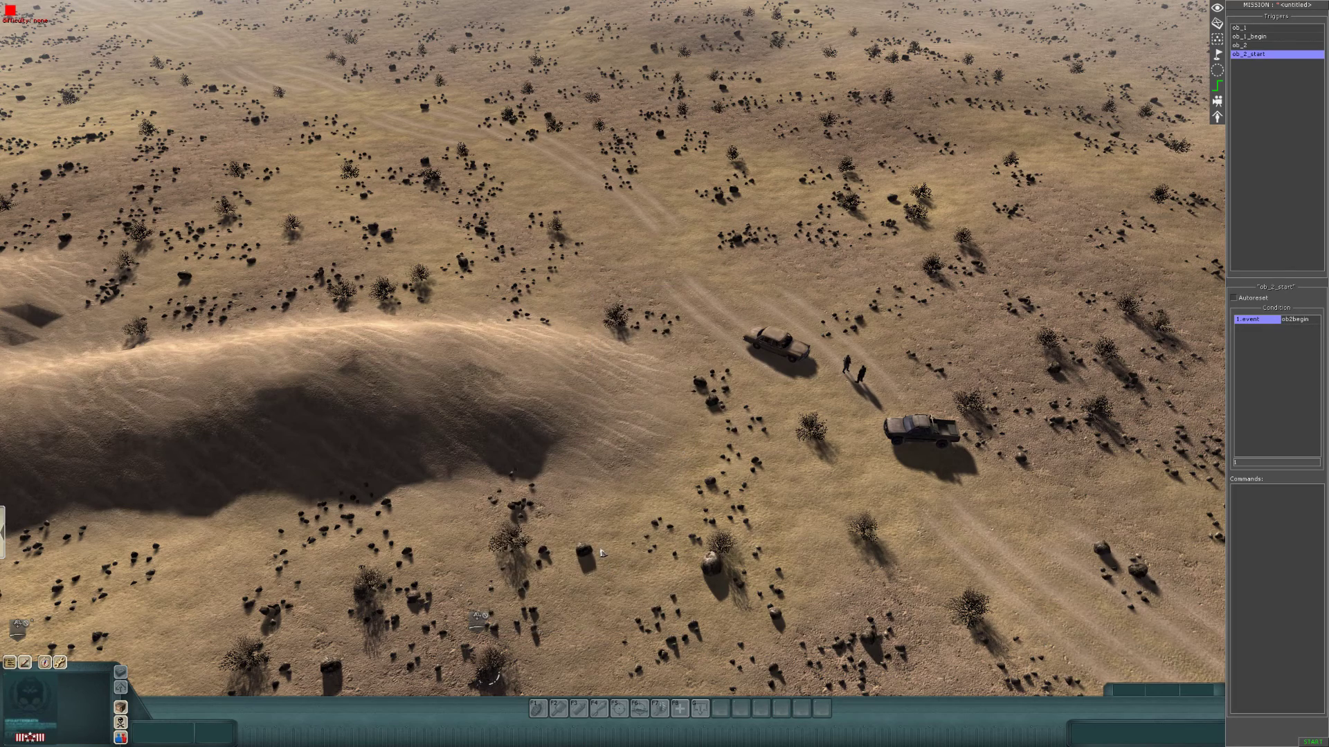
mouse_move(676, 746)
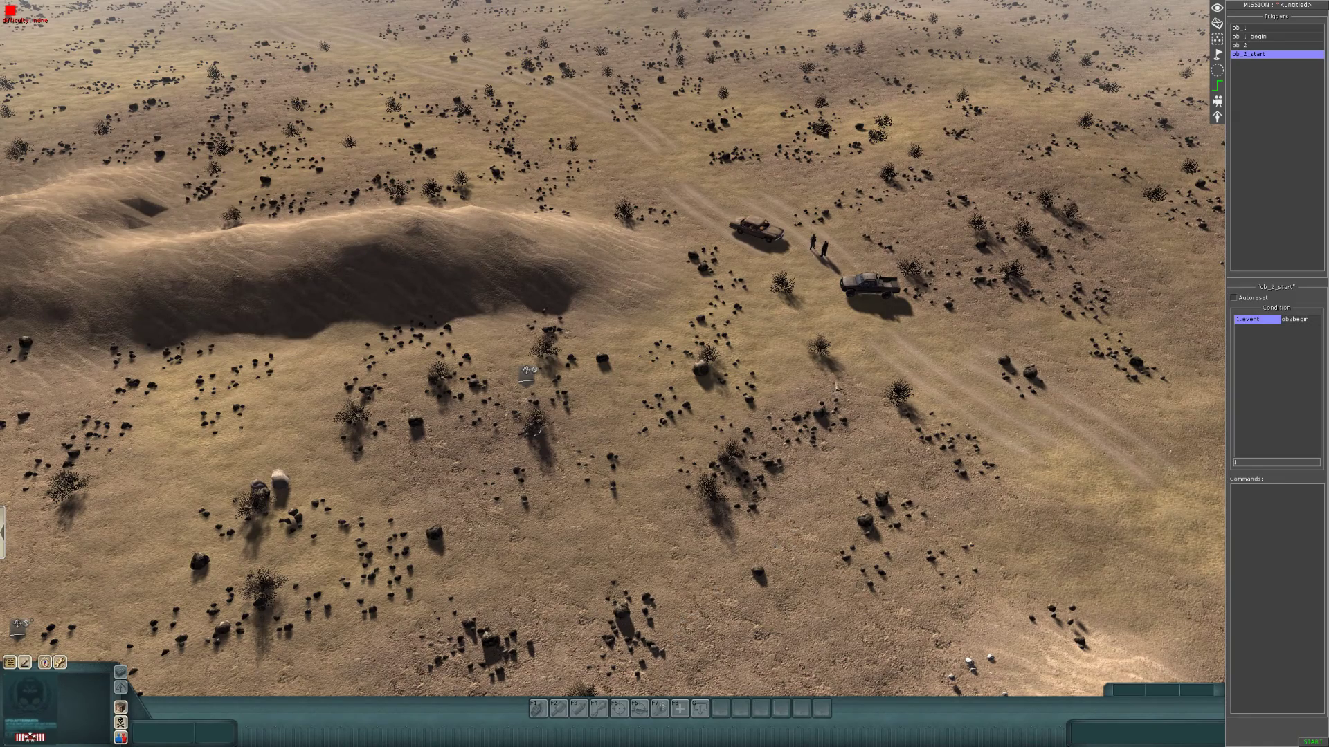
scroll(836, 386, up, 1)
middle_drag(677, 207, 762, 215)
middle_drag(906, 454, 1099, 587)
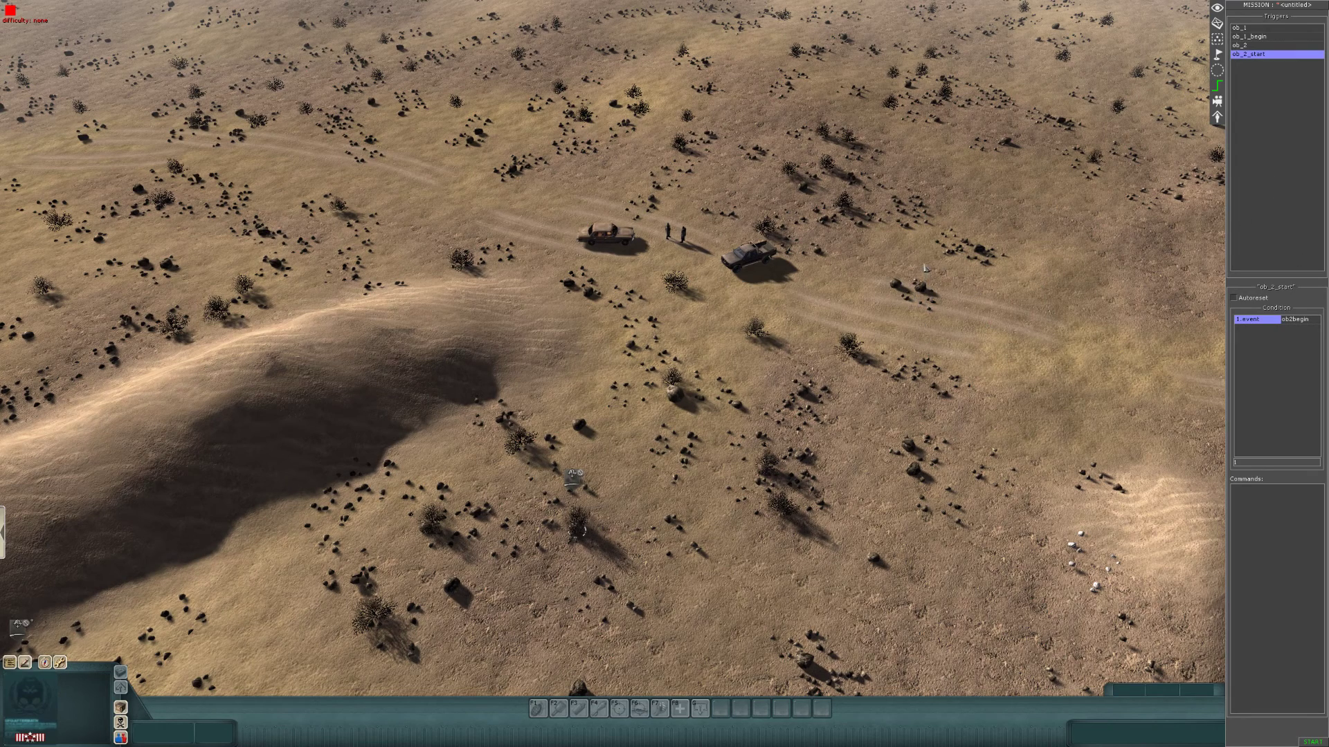
scroll(851, 200, up, 1)
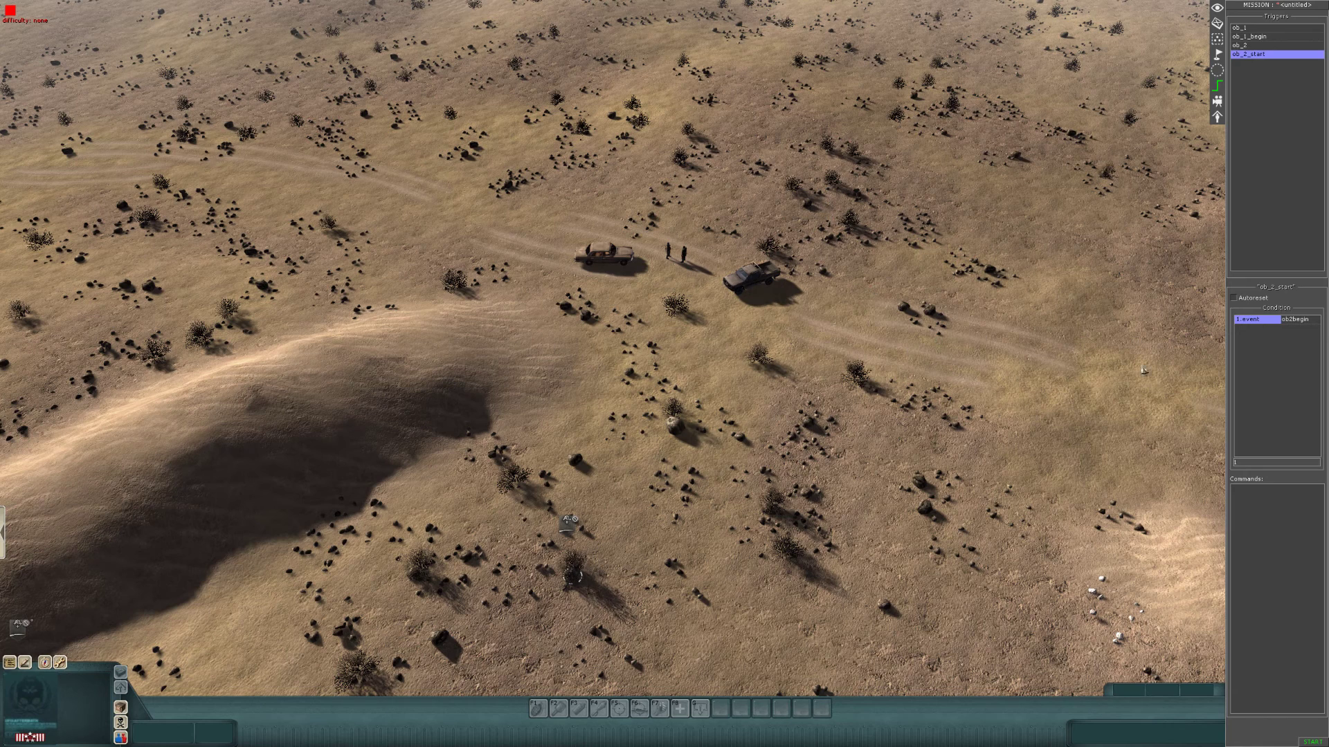
Step: Add a scene task command to the ob_2_start trigger that sets task ob_2 to the show state
right_click(1262, 519)
click(1265, 520)
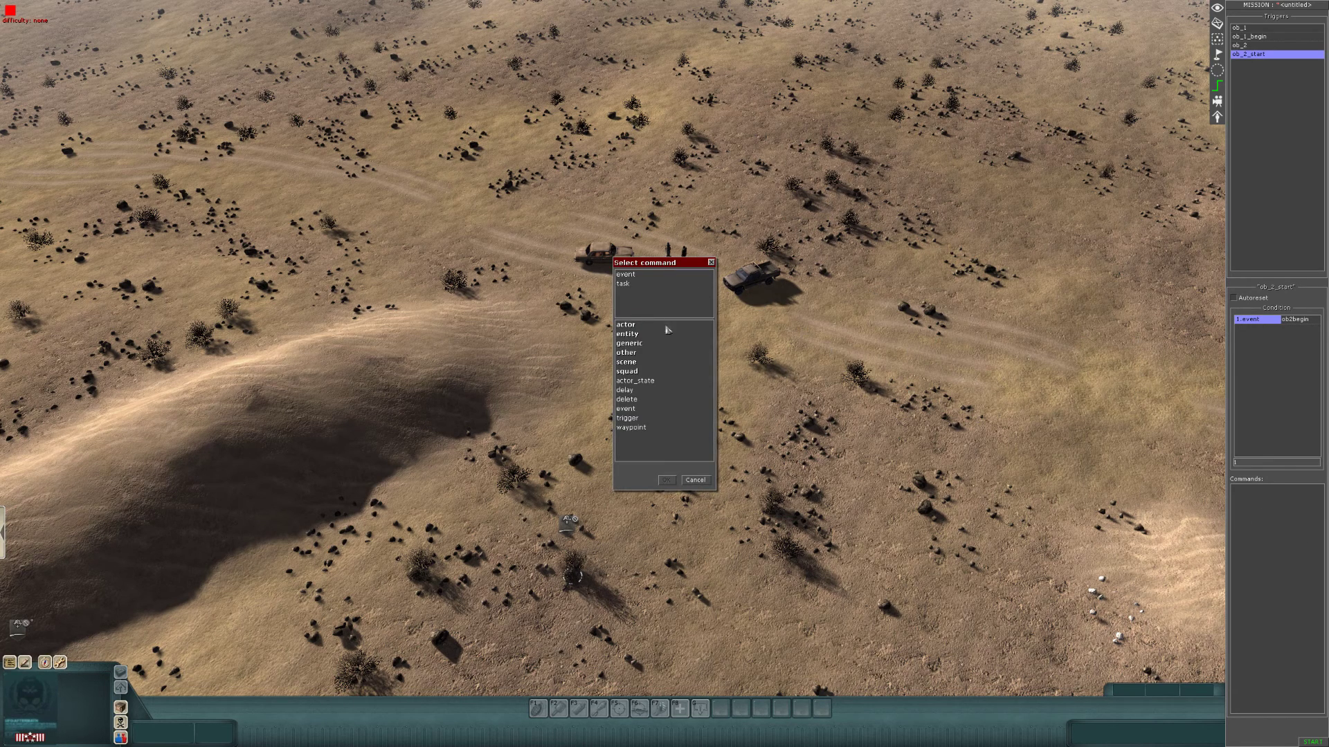
double_click(627, 362)
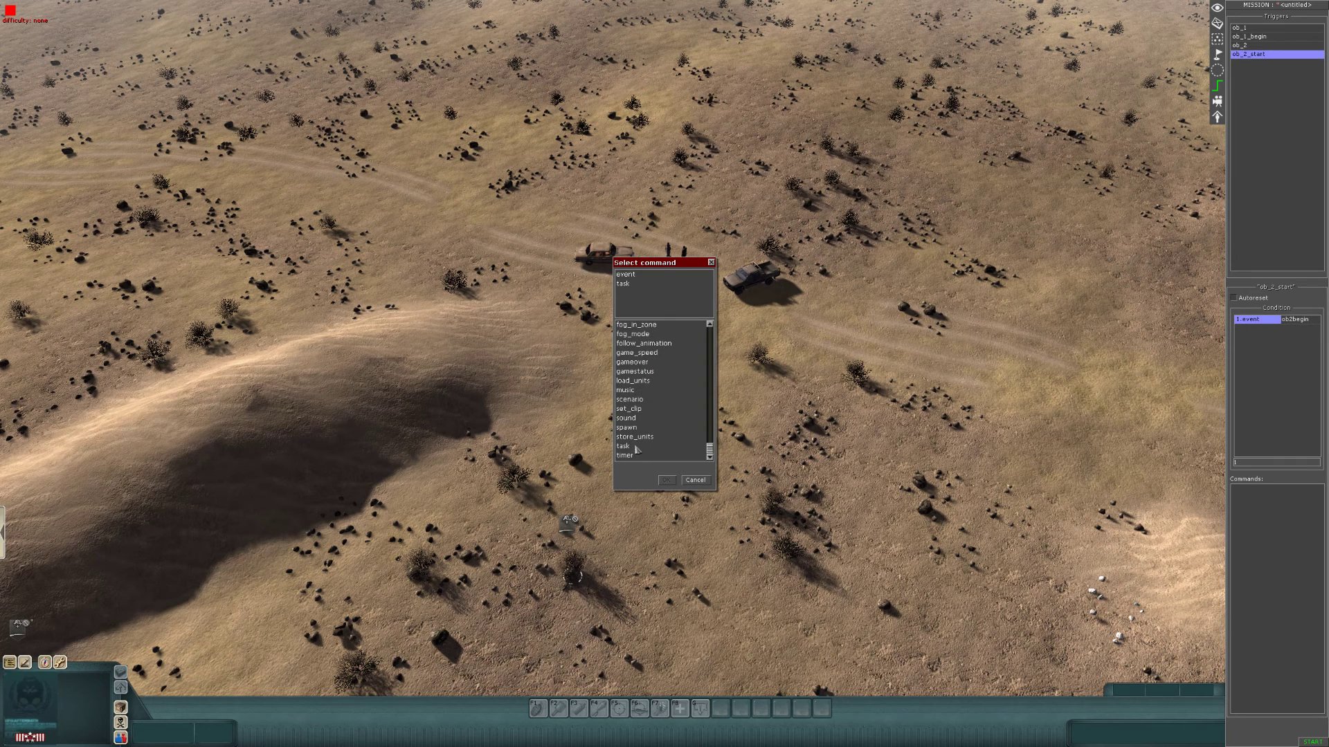
click(626, 447)
click(665, 481)
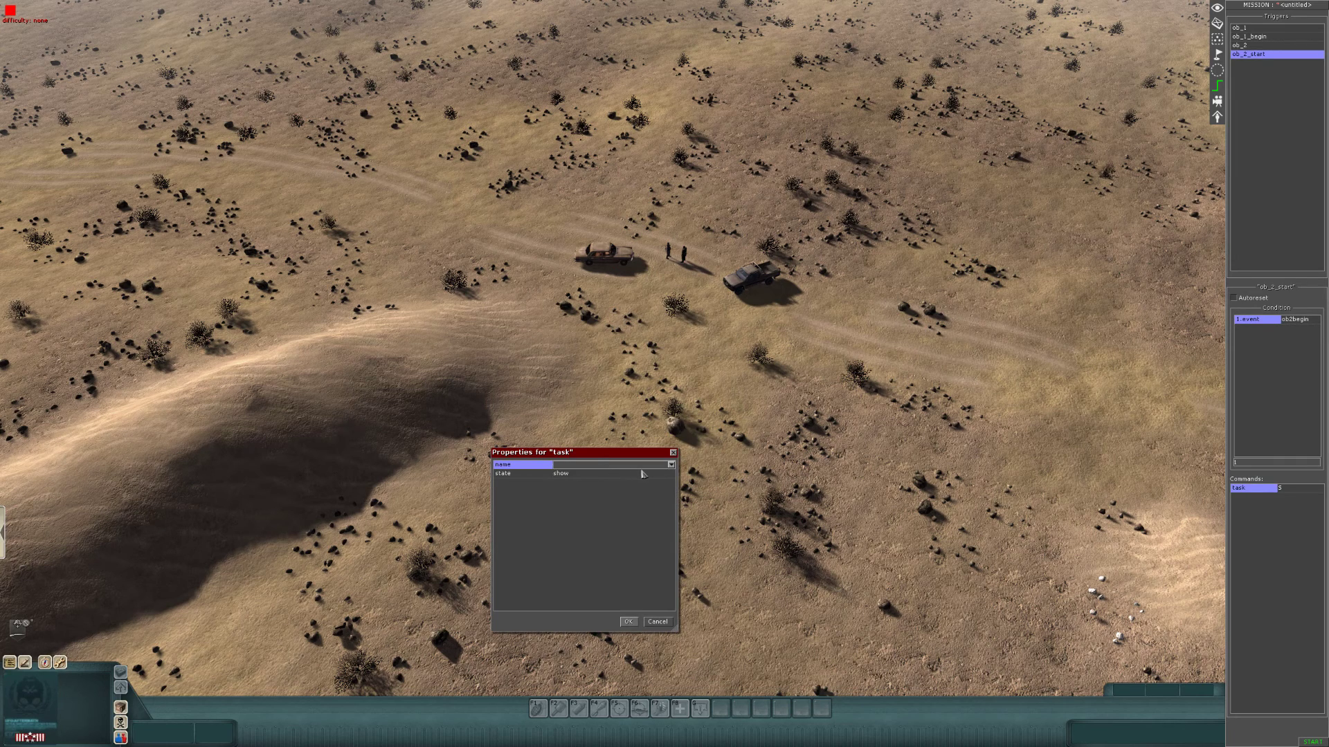
click(671, 465)
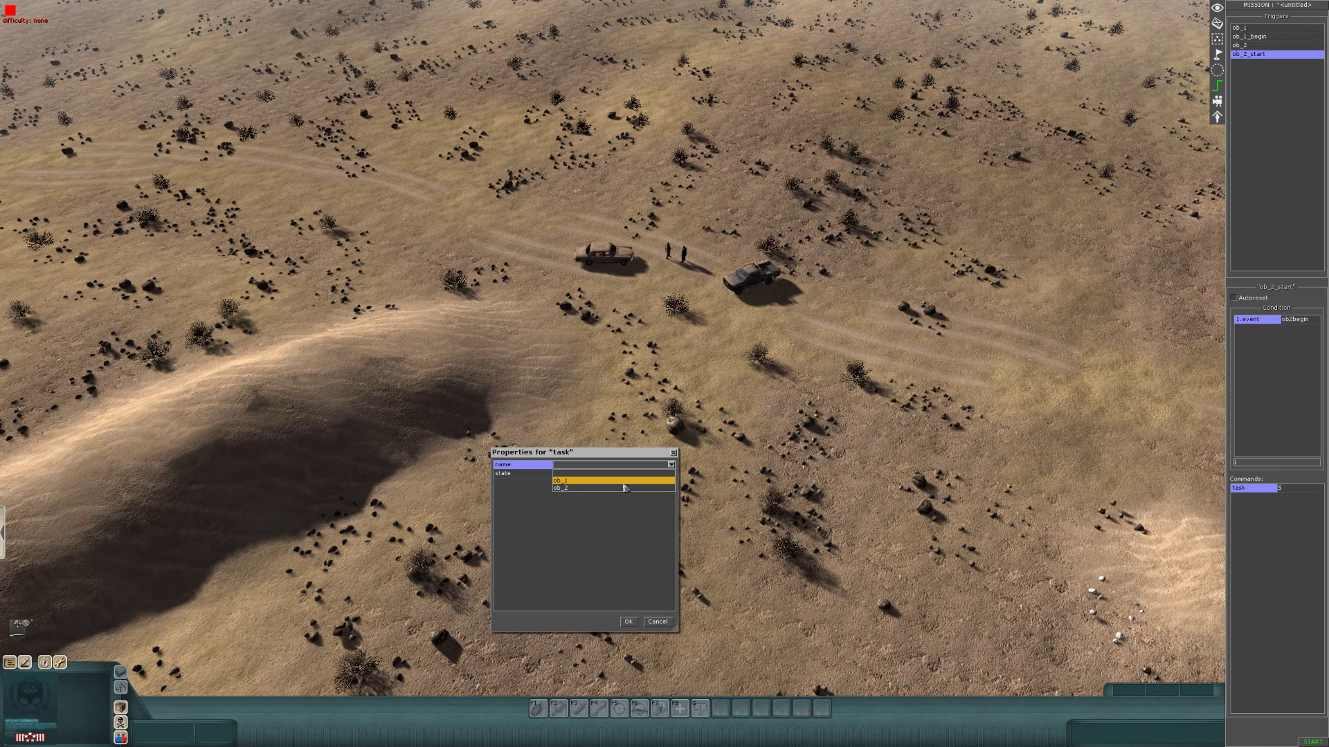
click(625, 488)
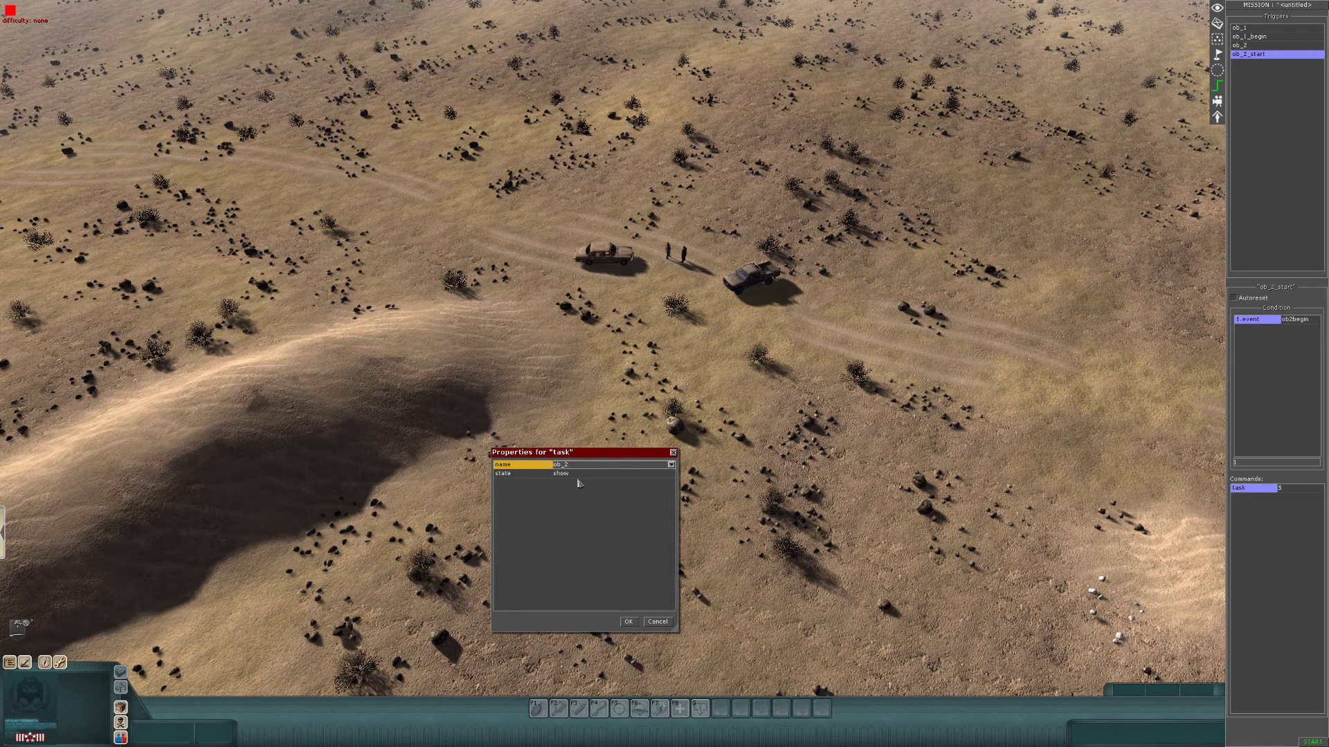
click(627, 621)
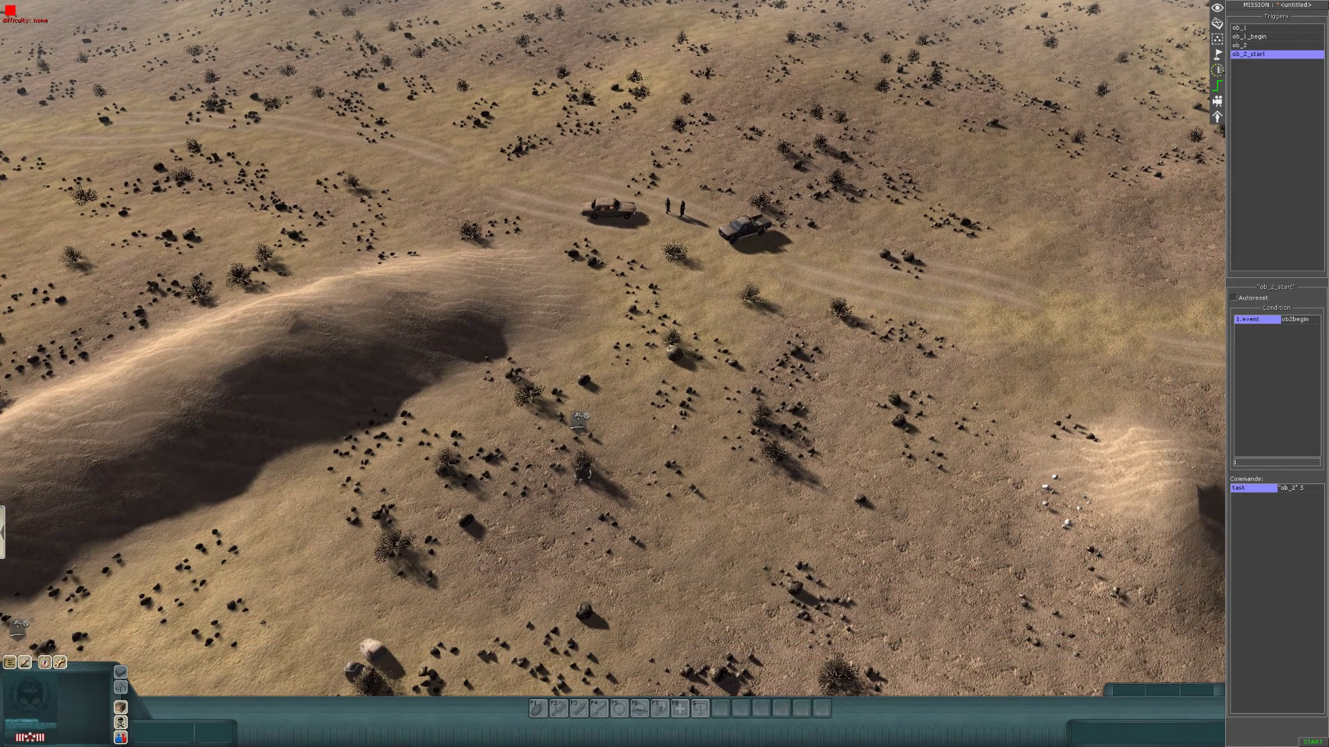
Step: Add a near condition to the ob_2 trigger
click(1246, 46)
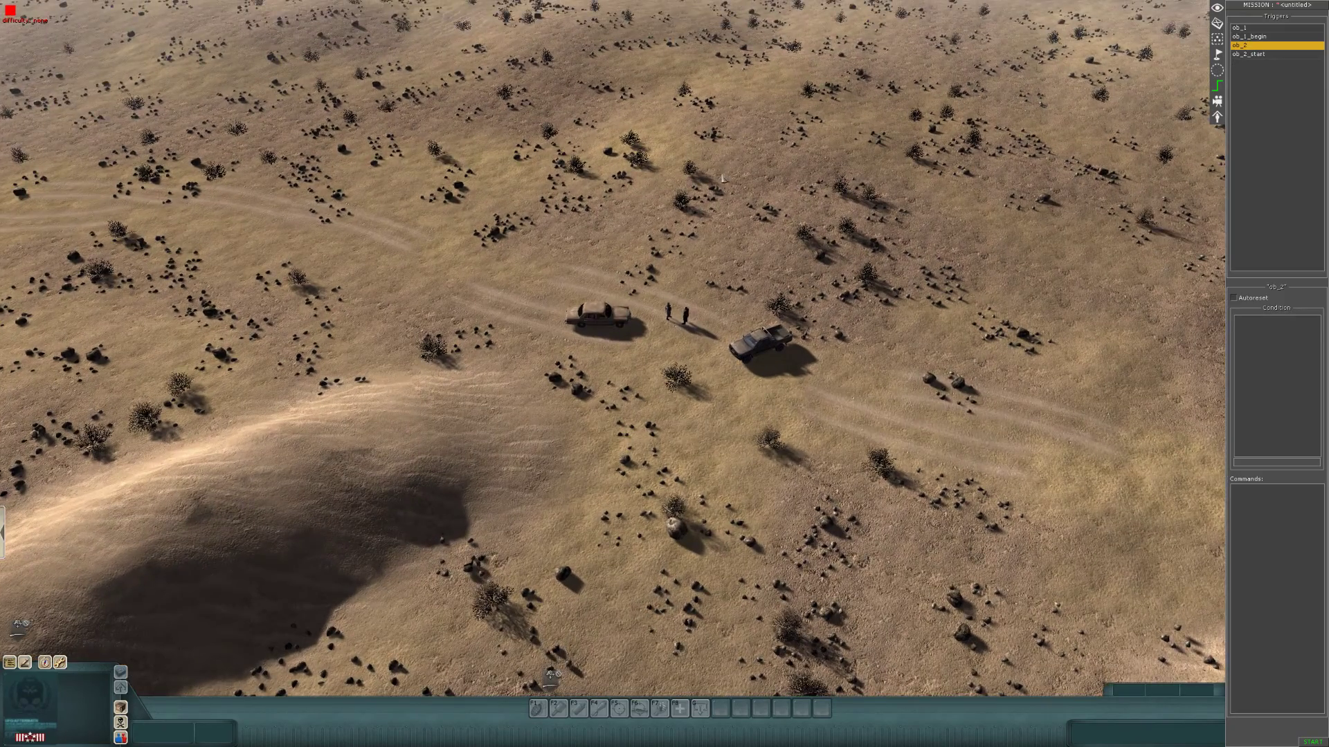
middle_drag(725, 180, 850, 474)
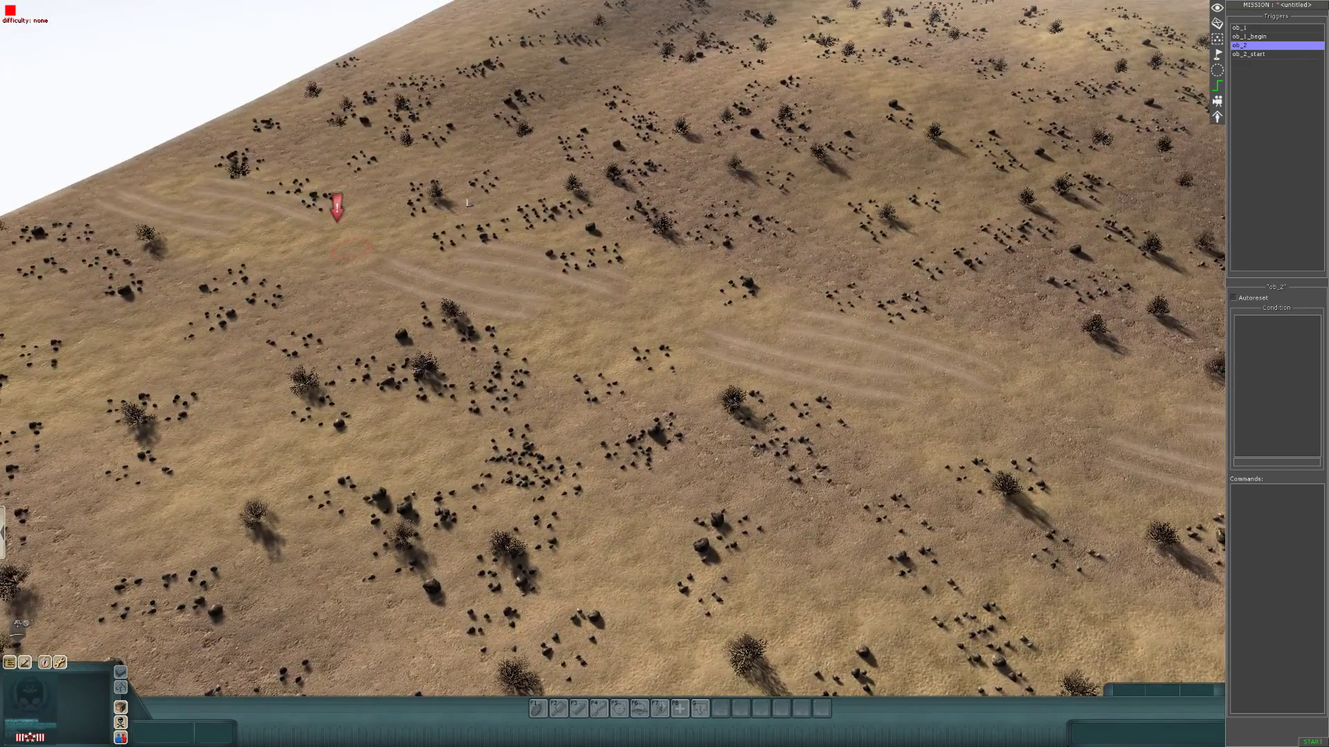
middle_drag(468, 203, 590, 294)
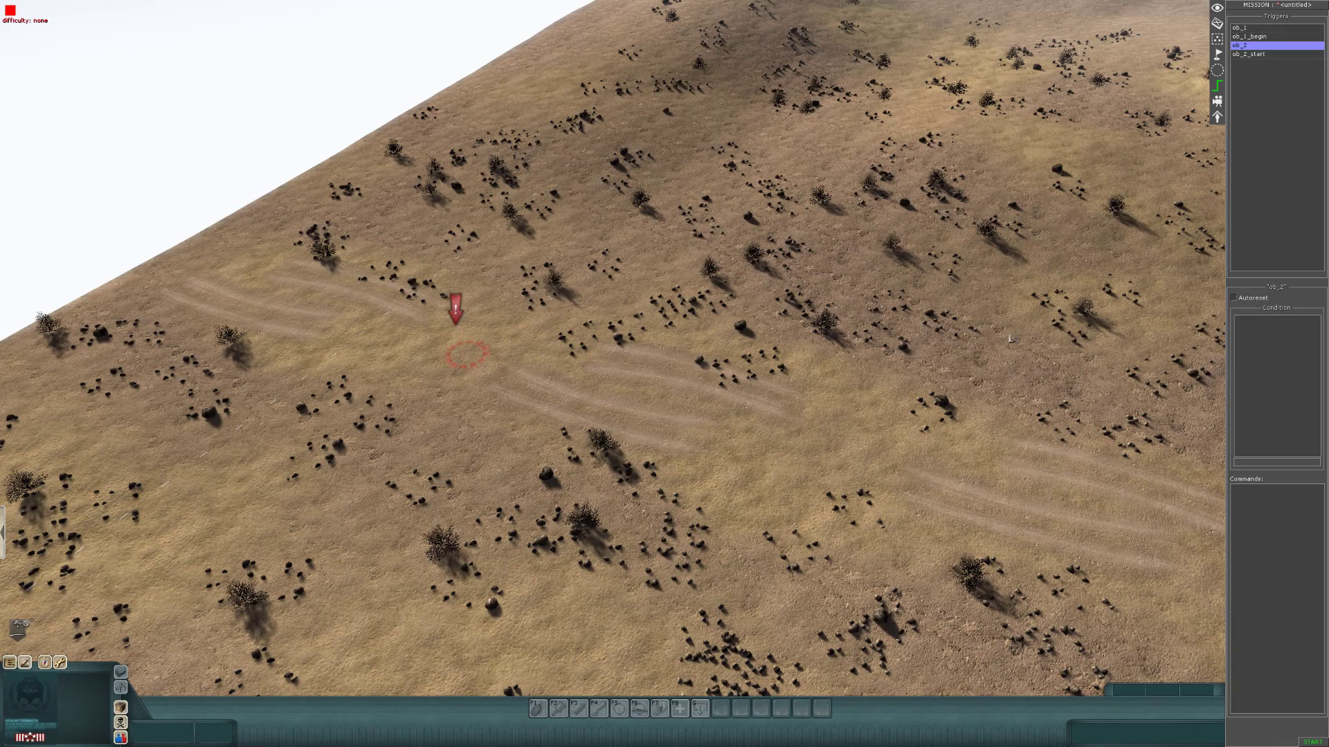
middle_drag(1036, 395, 938, 316)
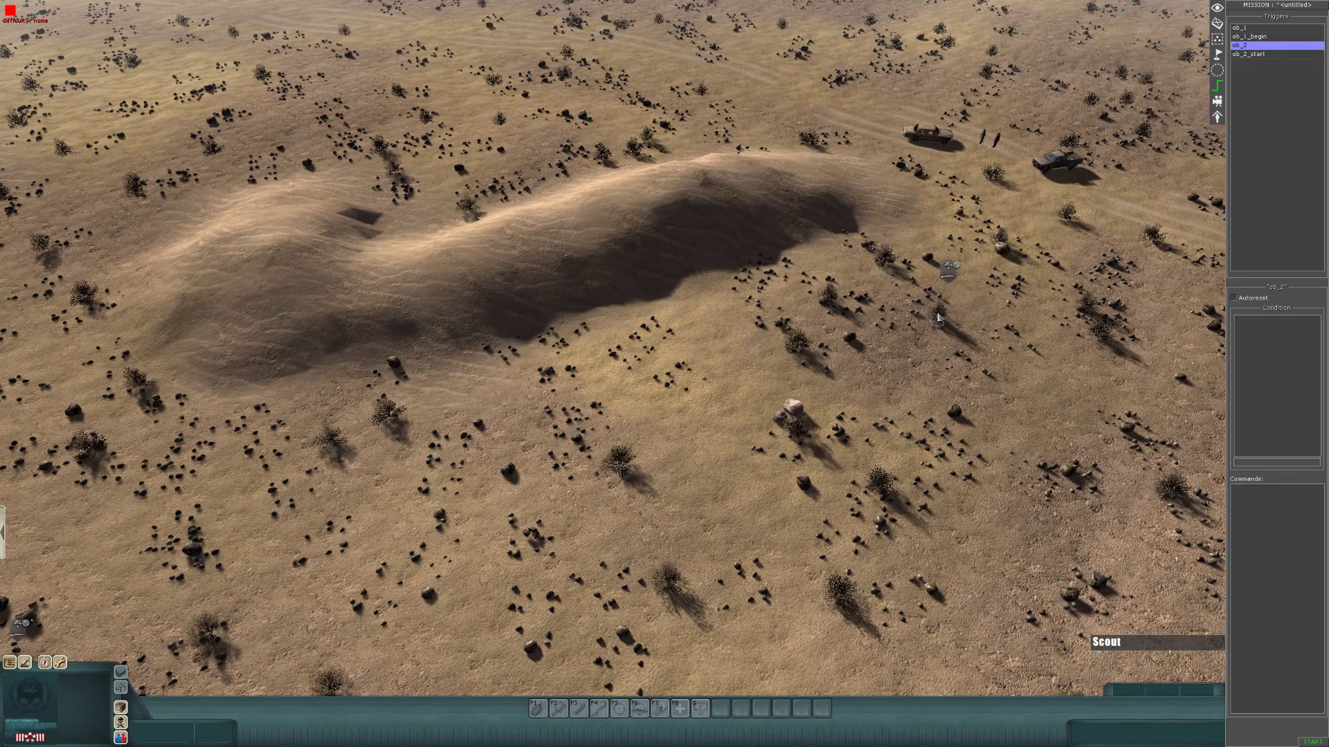
mouse_move(2, 2)
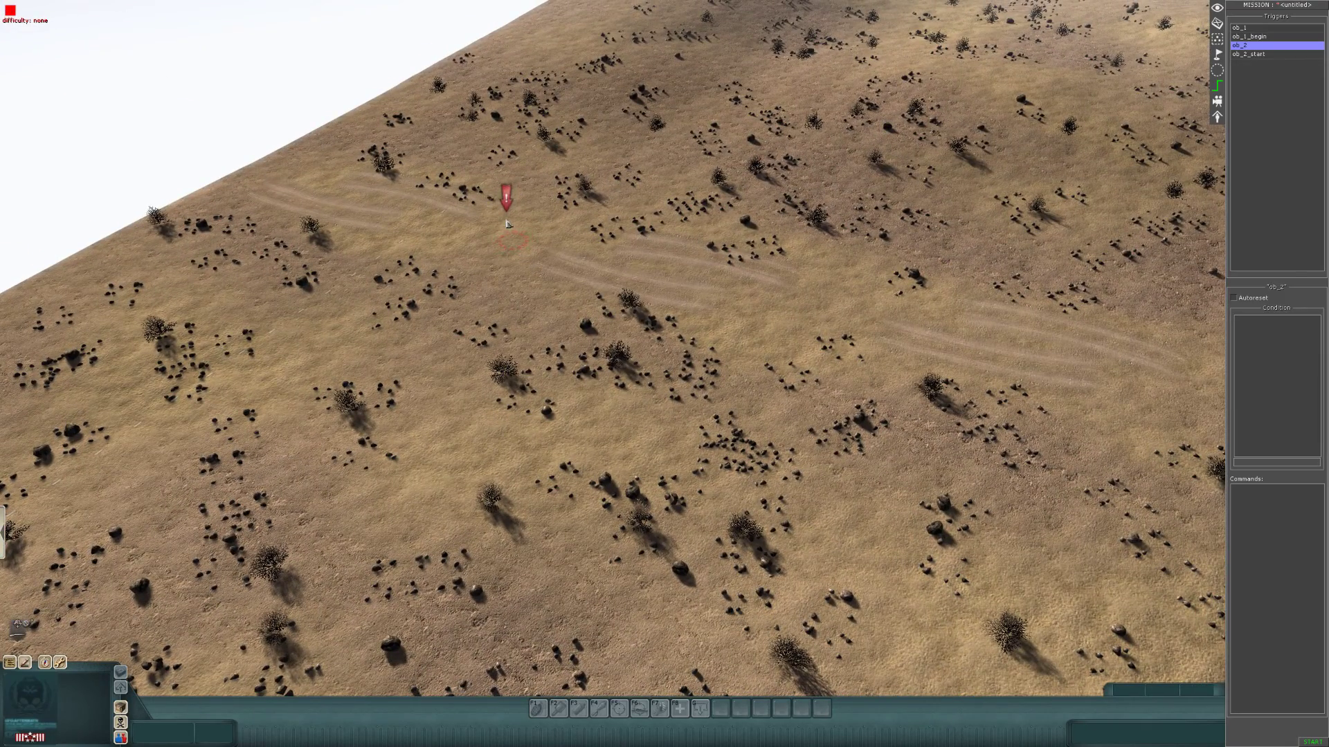
right_click(1279, 353)
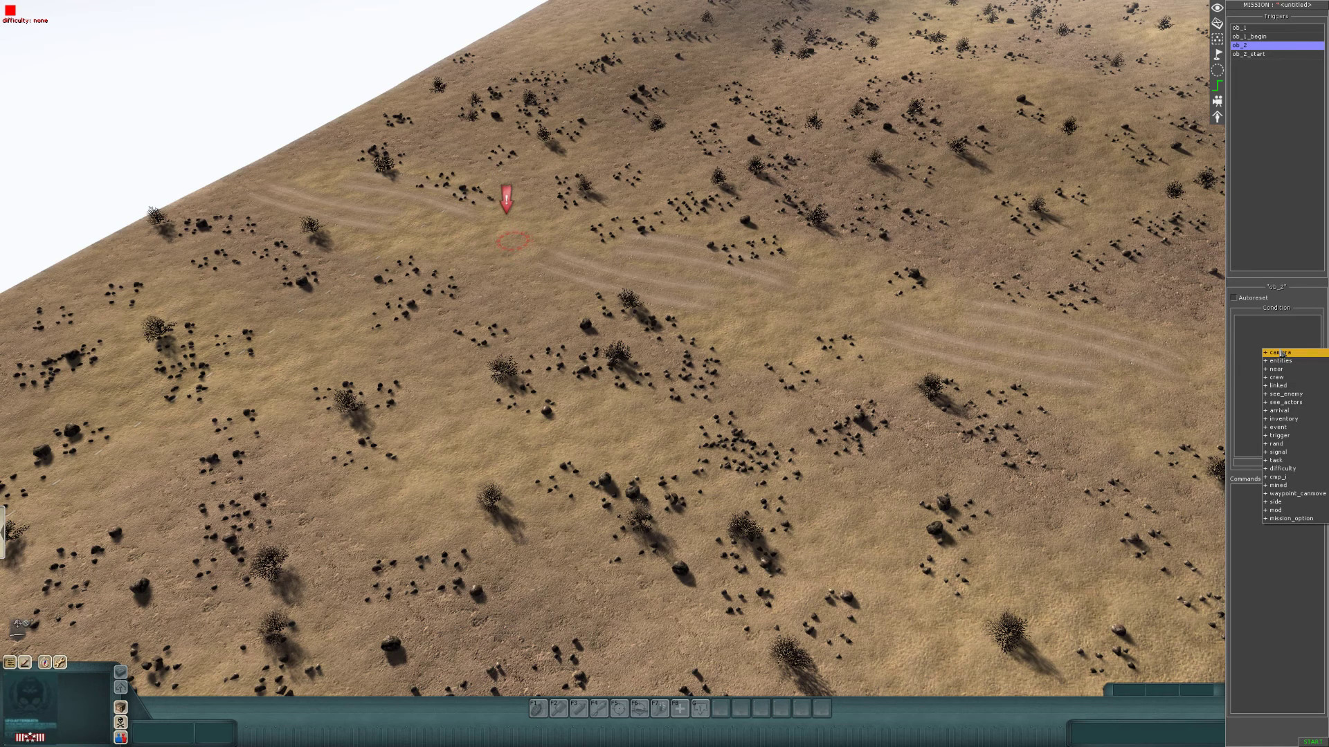
click(1273, 369)
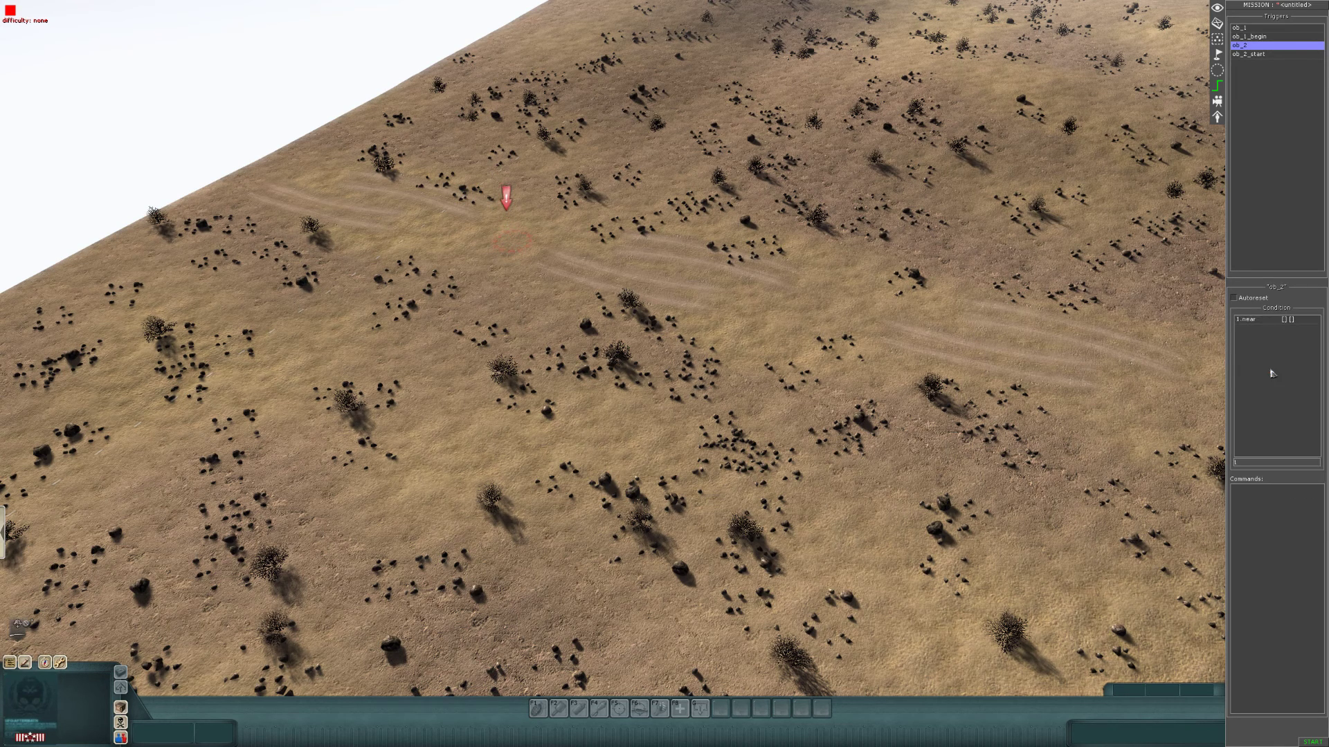
Step: Set the units selector of the ob_2 trigger's near condition to the player tag
double_click(1246, 319)
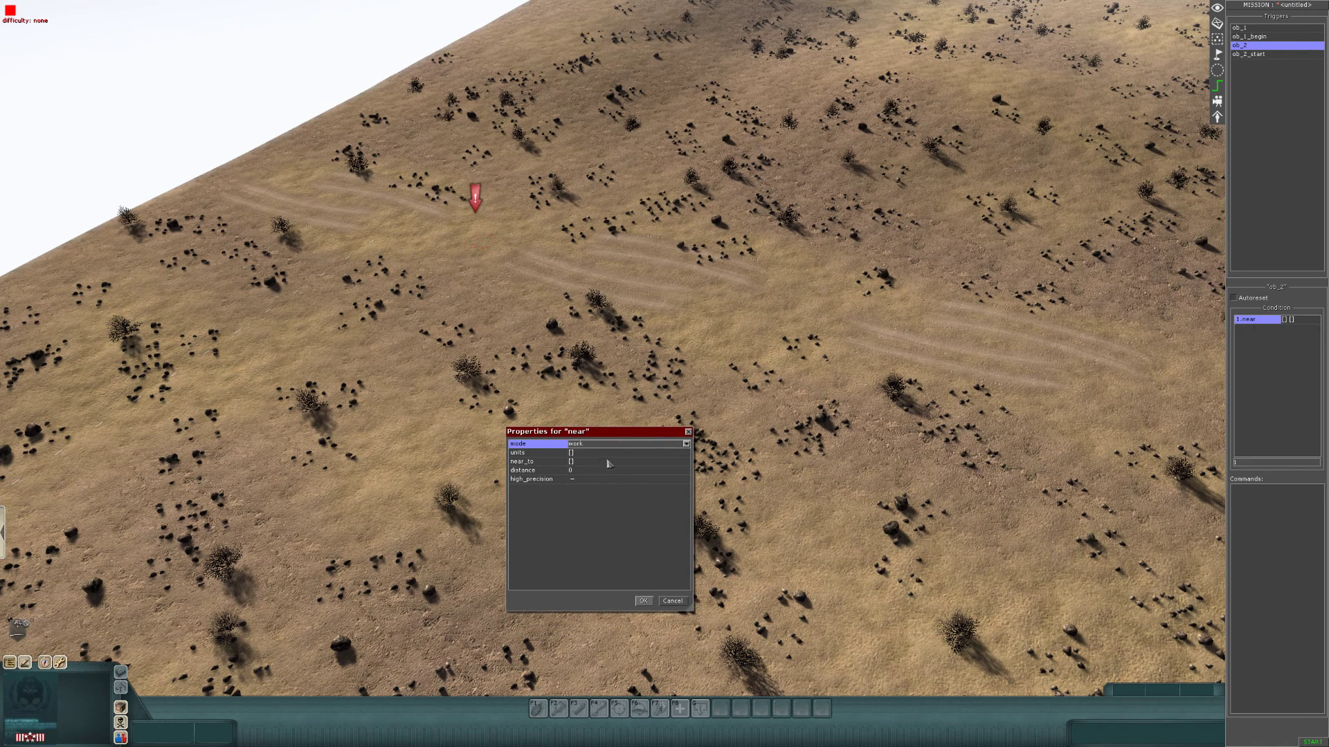
click(612, 453)
click(683, 454)
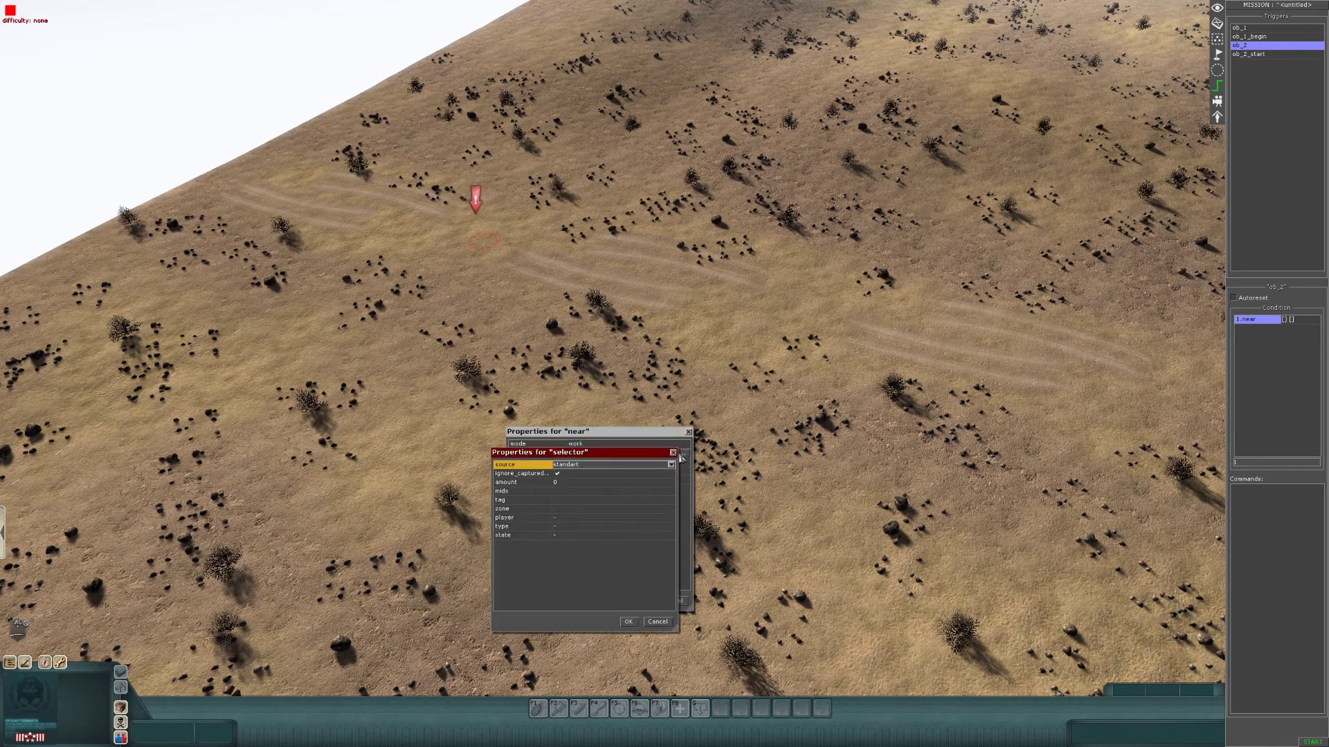
click(588, 504)
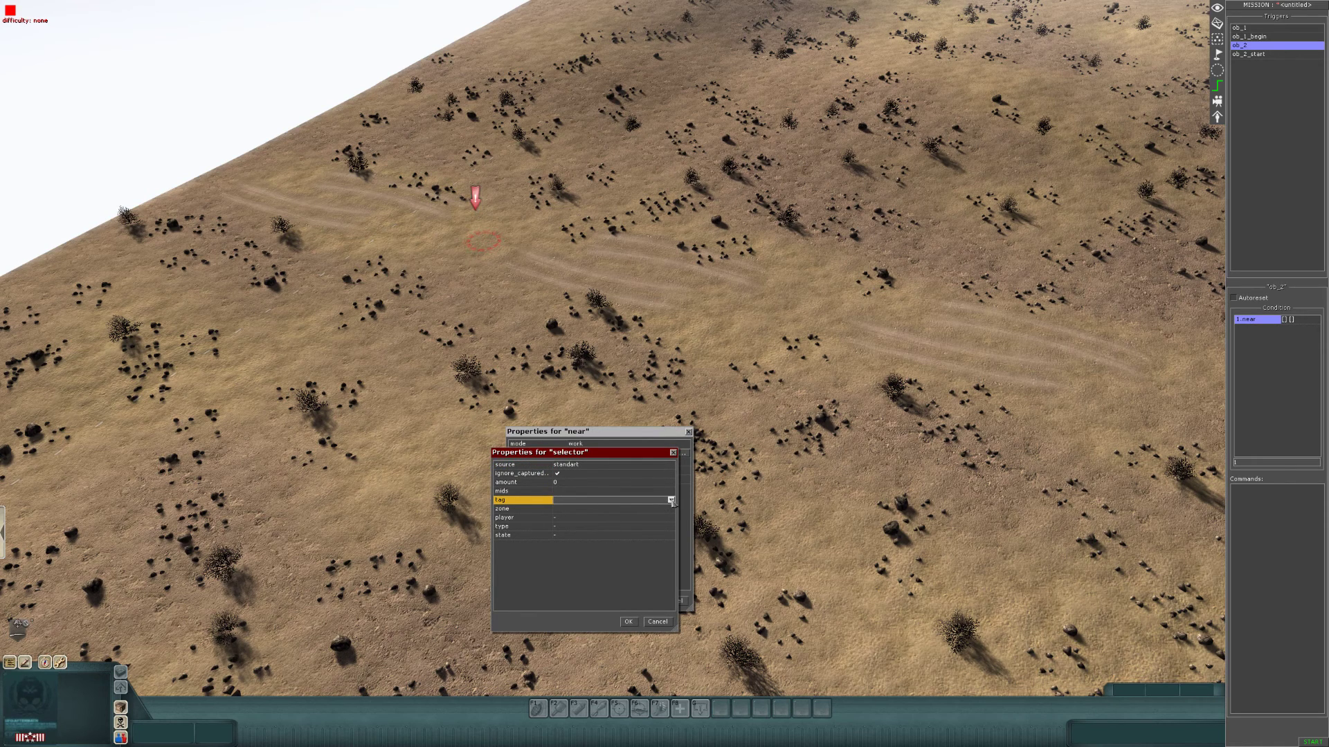
click(670, 501)
click(612, 516)
click(629, 622)
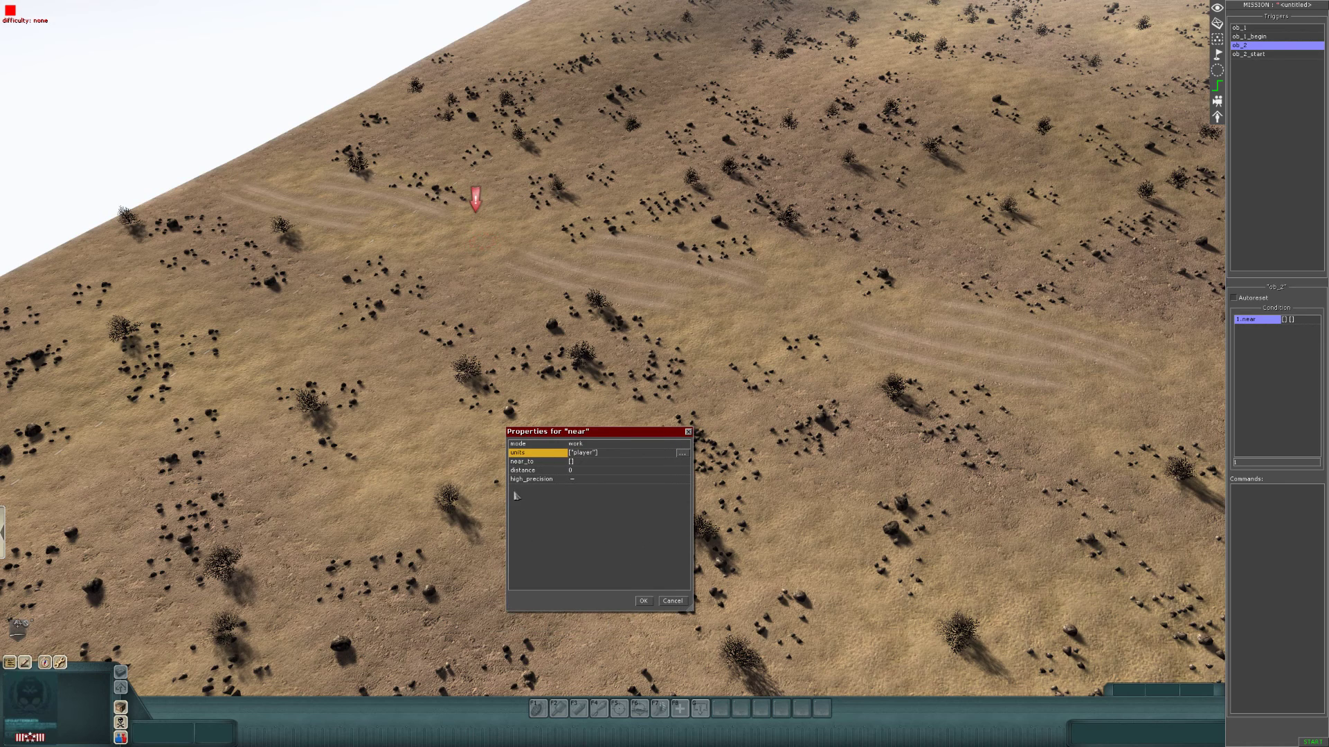
Step: Set the near condition's near_to selector to the escape zone and accept the condition's properties
click(602, 462)
click(683, 462)
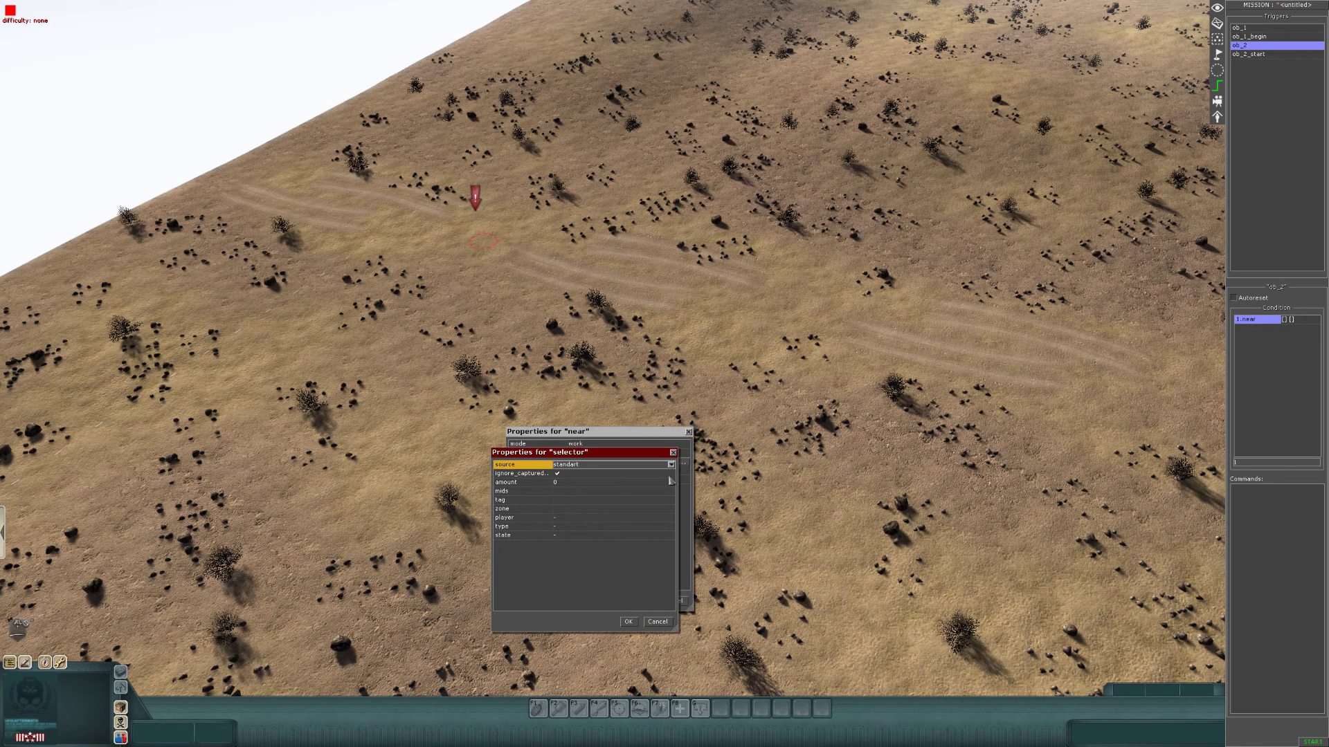
click(627, 510)
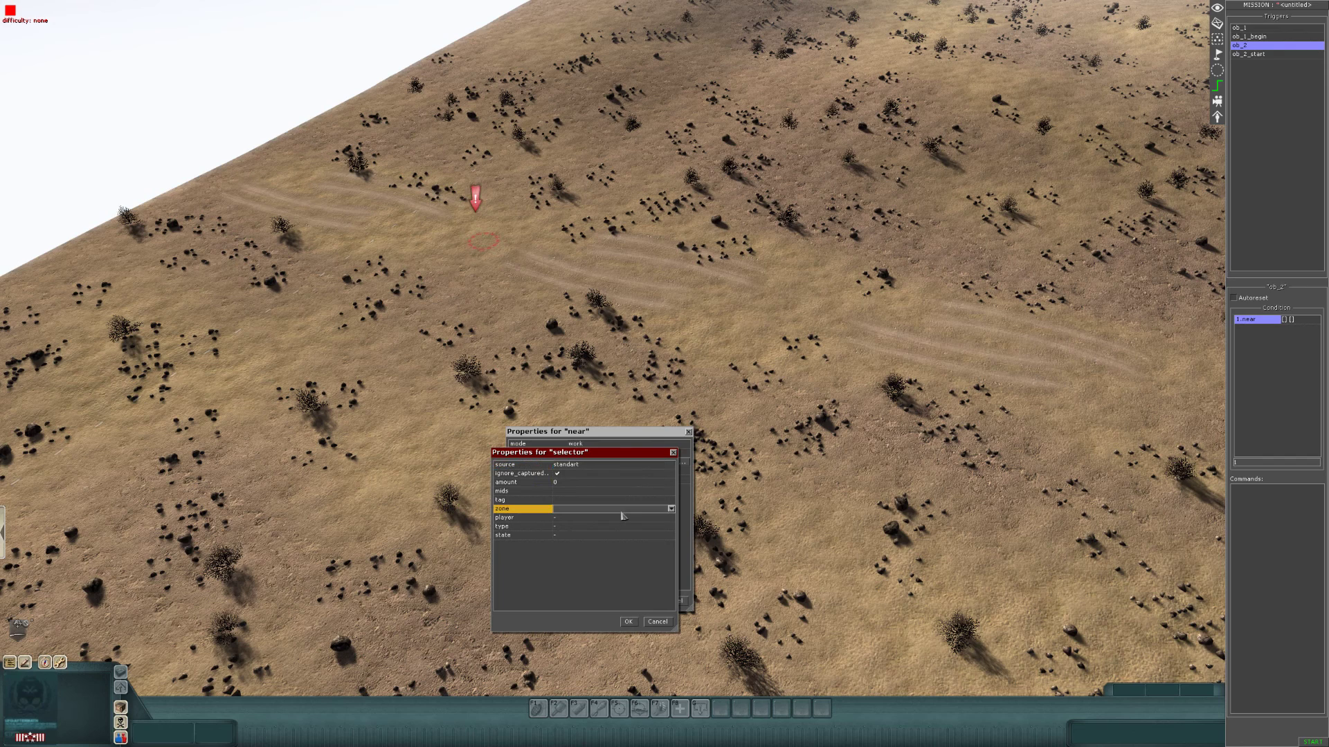
click(670, 509)
click(634, 525)
click(627, 621)
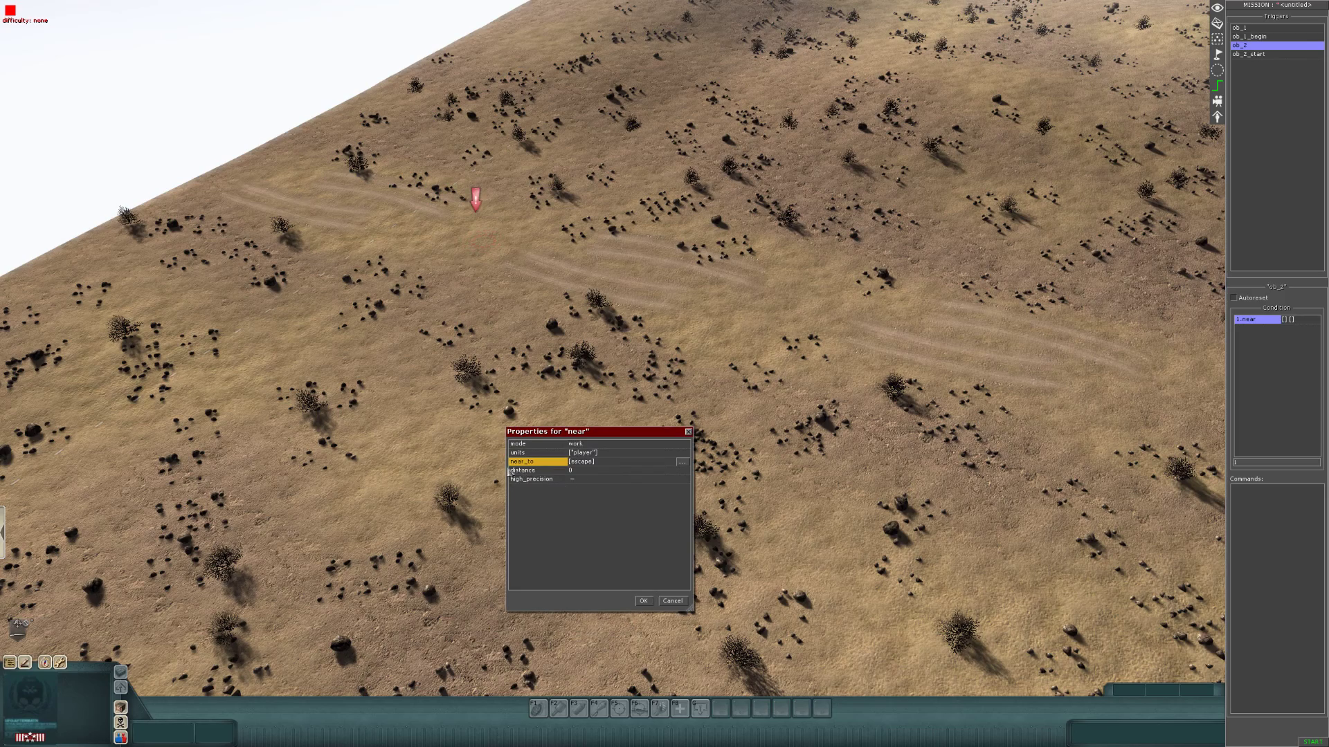
click(643, 601)
Step: Add a scene task command to the ob_2 trigger
key(Right)
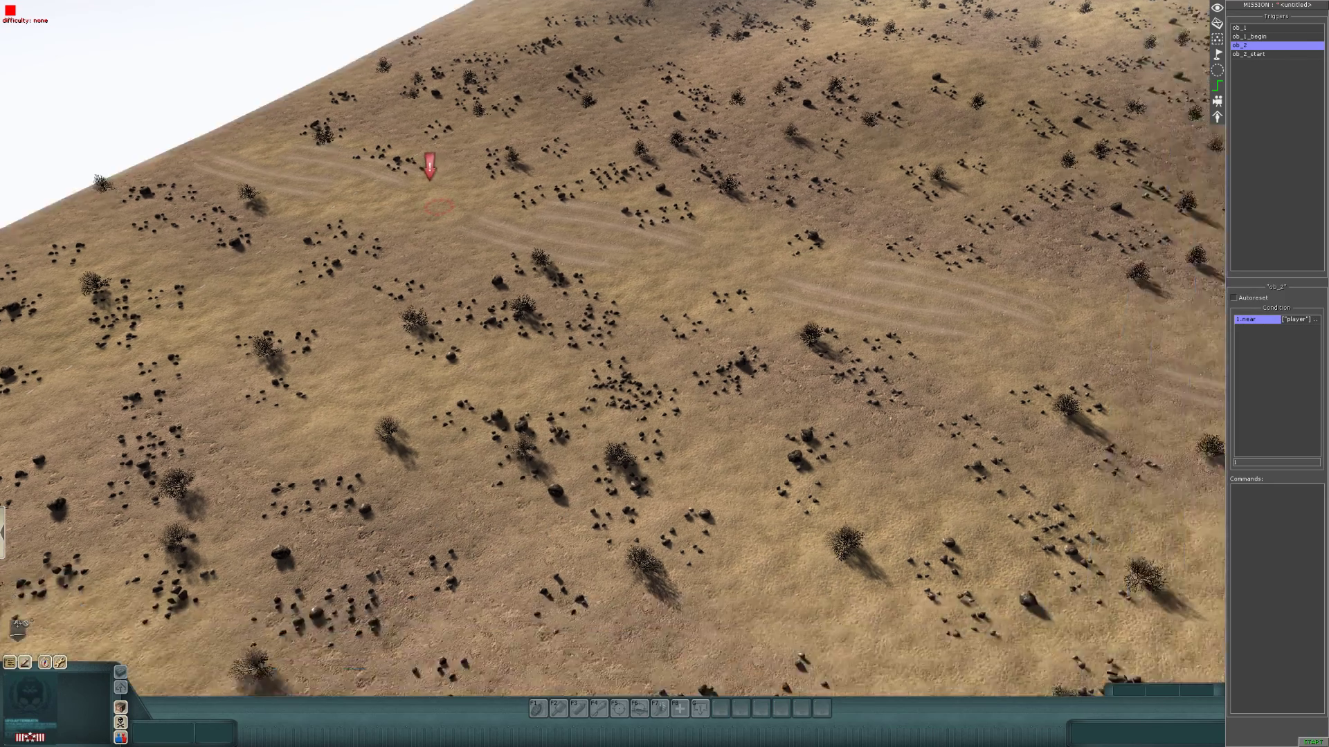
key(Left)
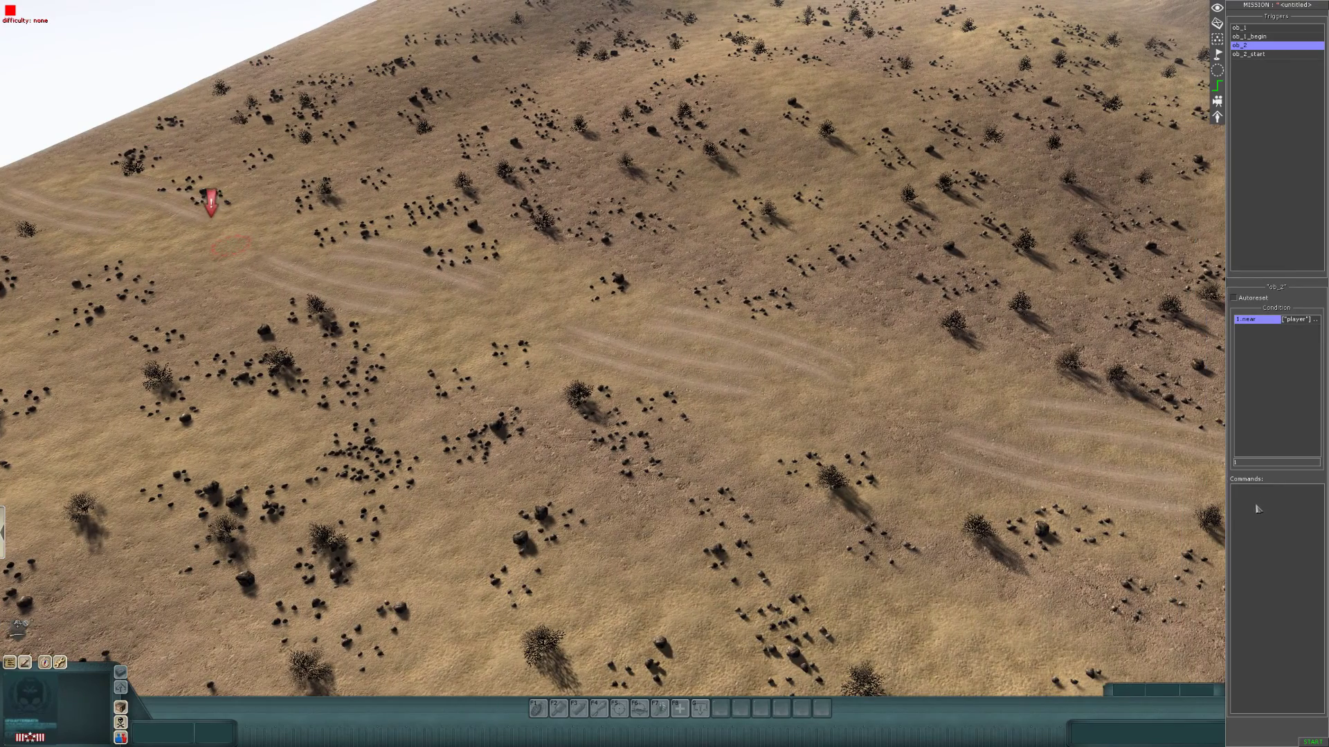
right_click(1257, 509)
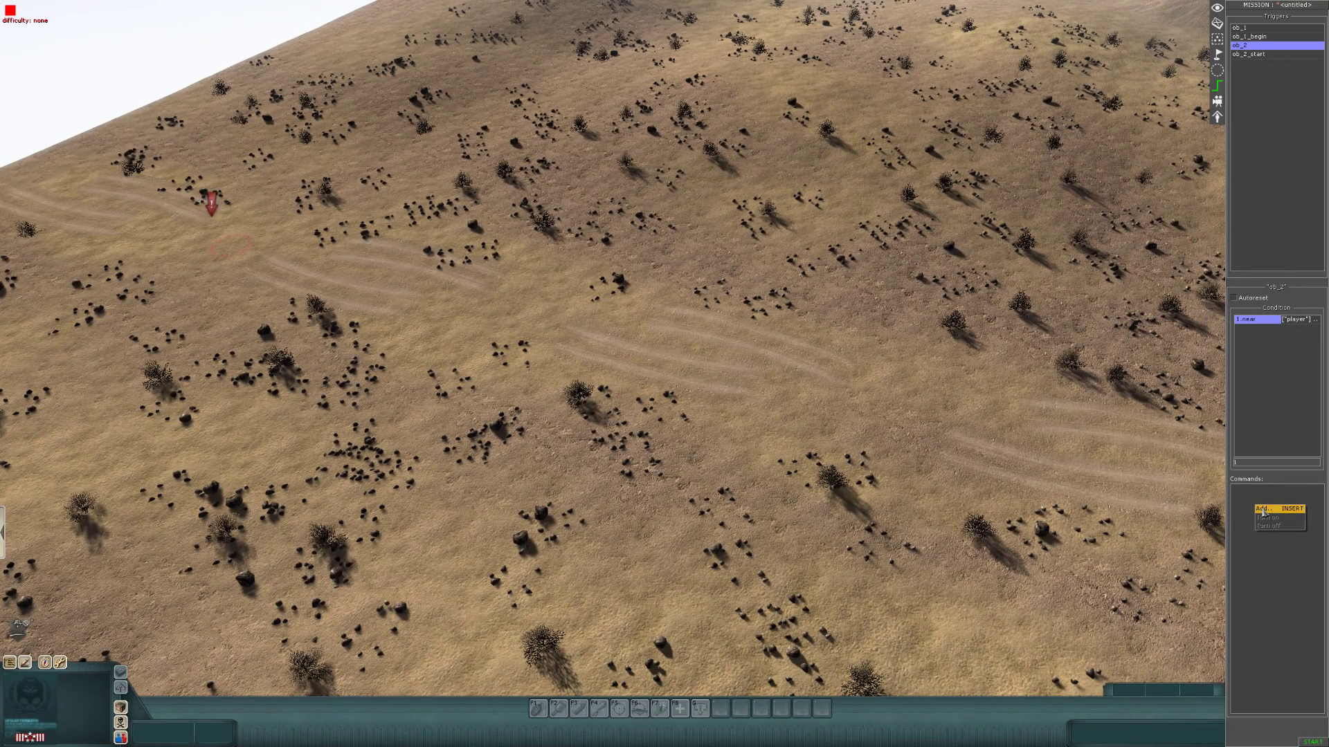
click(1264, 510)
click(642, 361)
scroll(657, 408, down, 5)
click(642, 447)
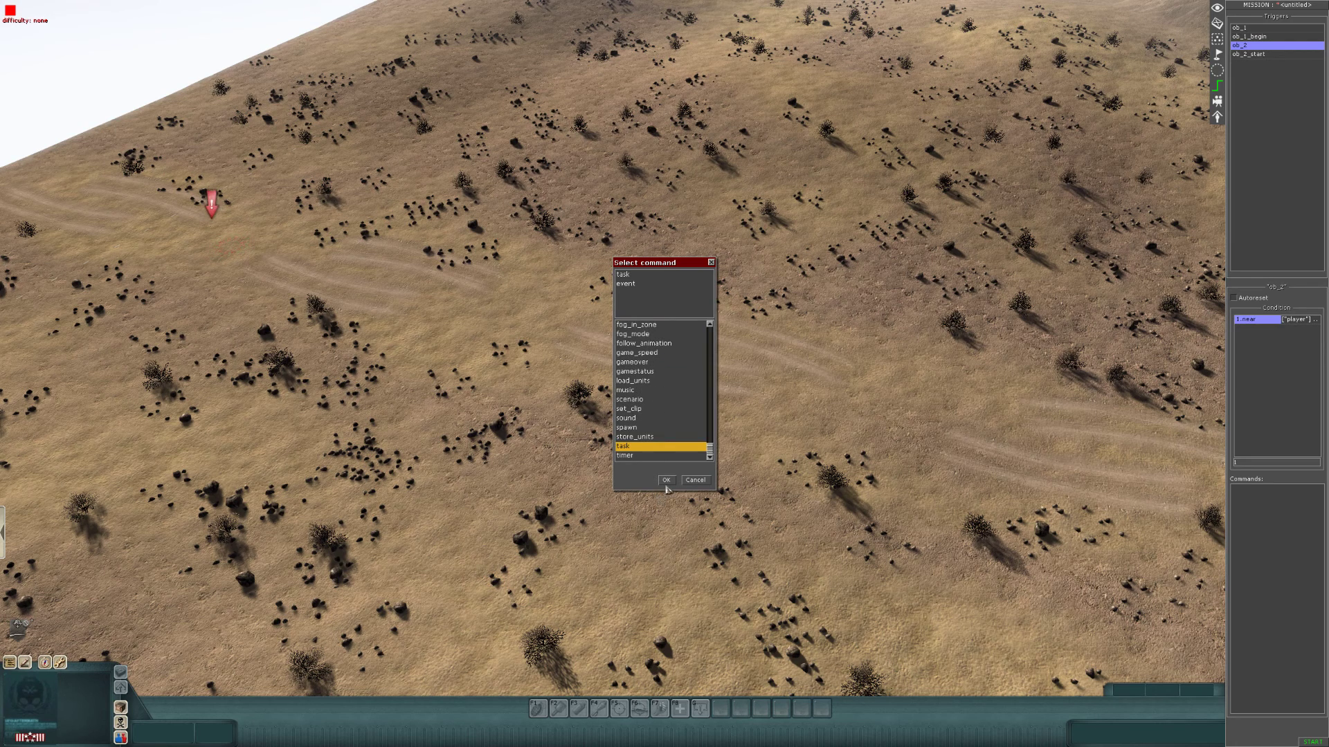
click(666, 480)
Step: Configure the task command with the name ob_2 and the complete state
click(613, 446)
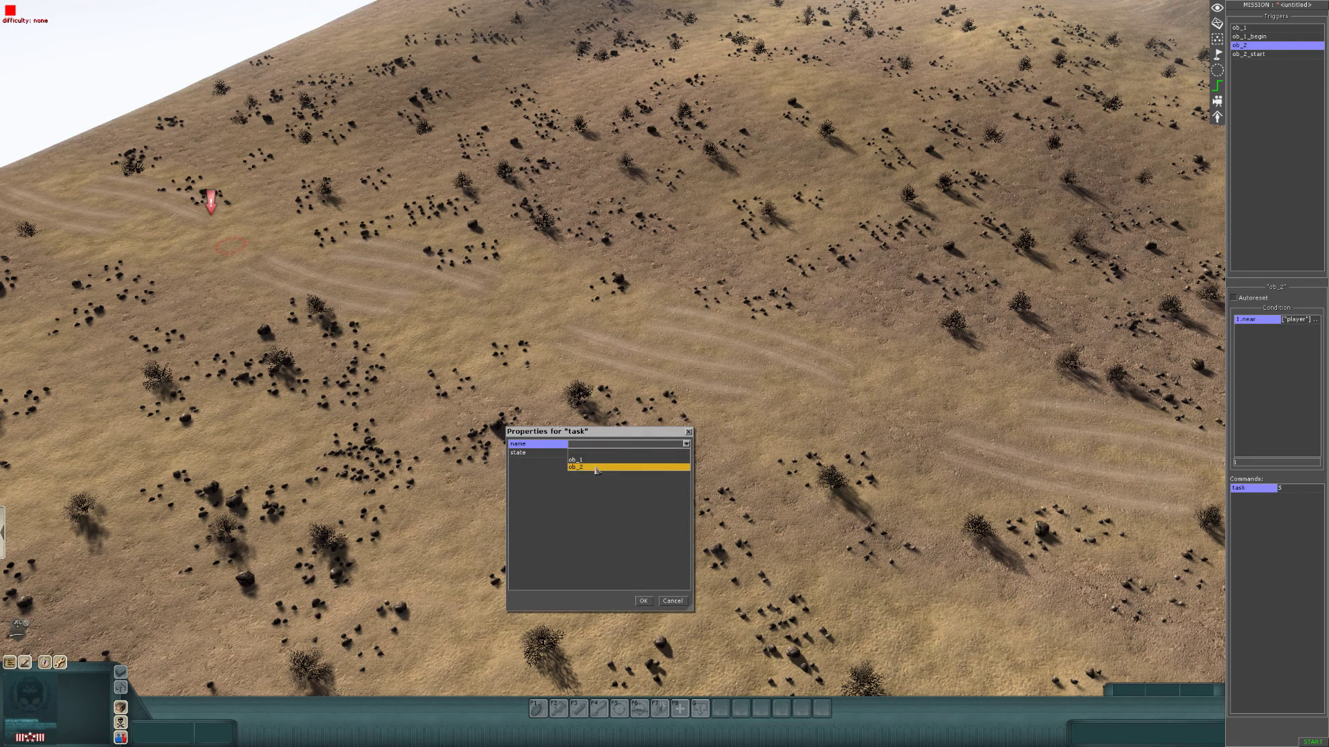
click(595, 468)
click(585, 454)
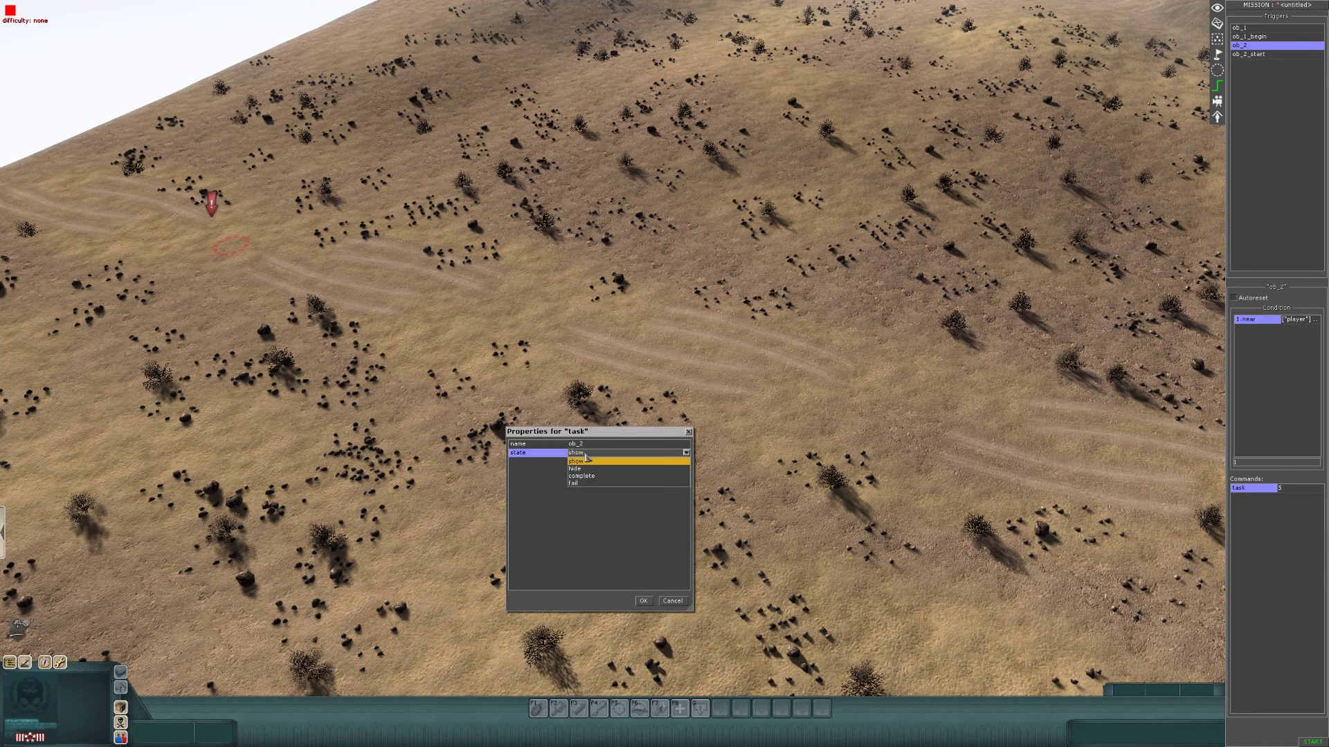
click(585, 477)
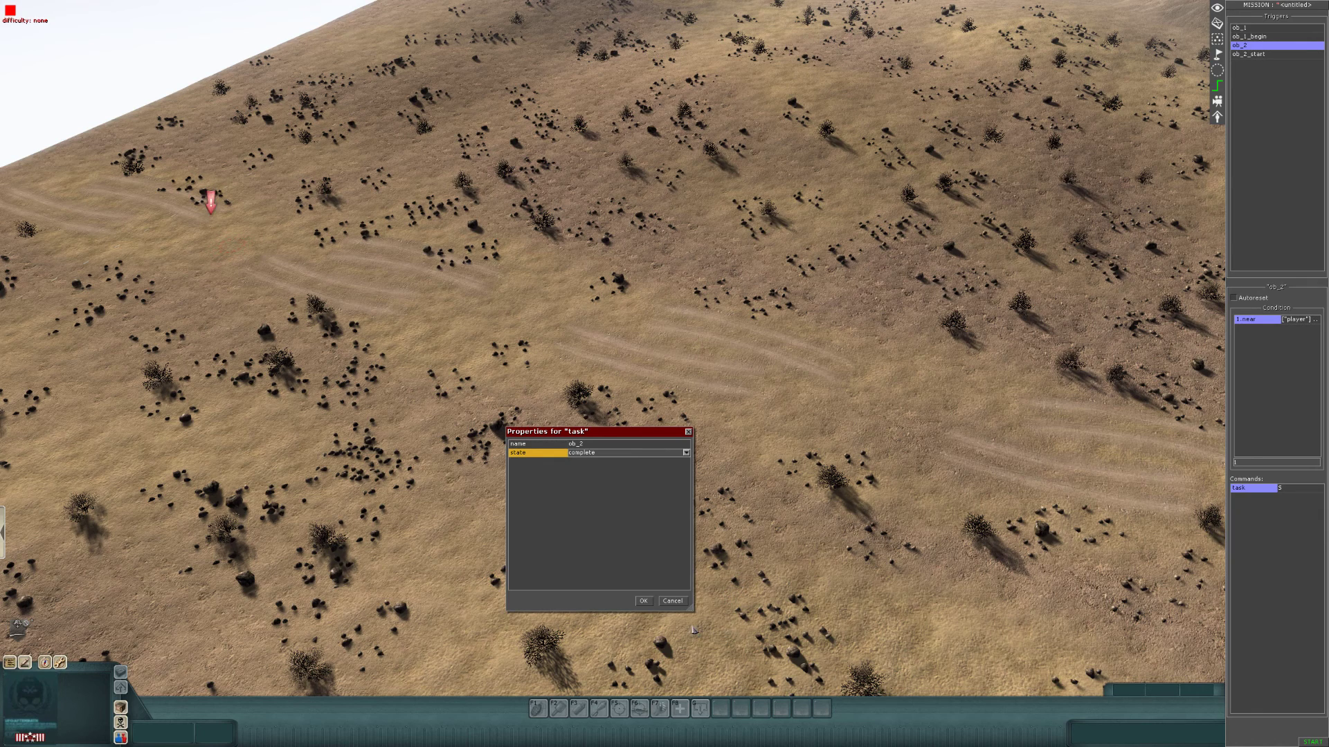
click(642, 601)
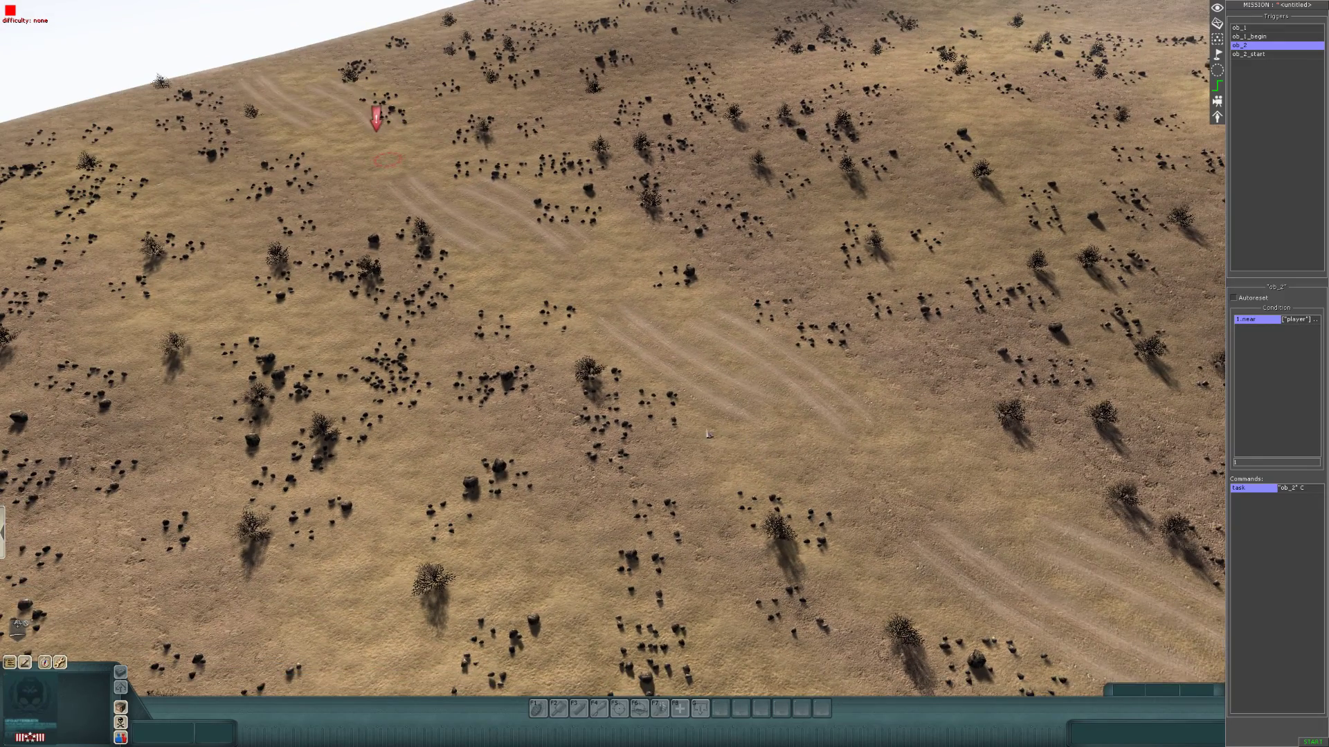
Step: Leave the trigger editor, start the mission as a test and select the player's scout
middle_drag(708, 434, 599, 394)
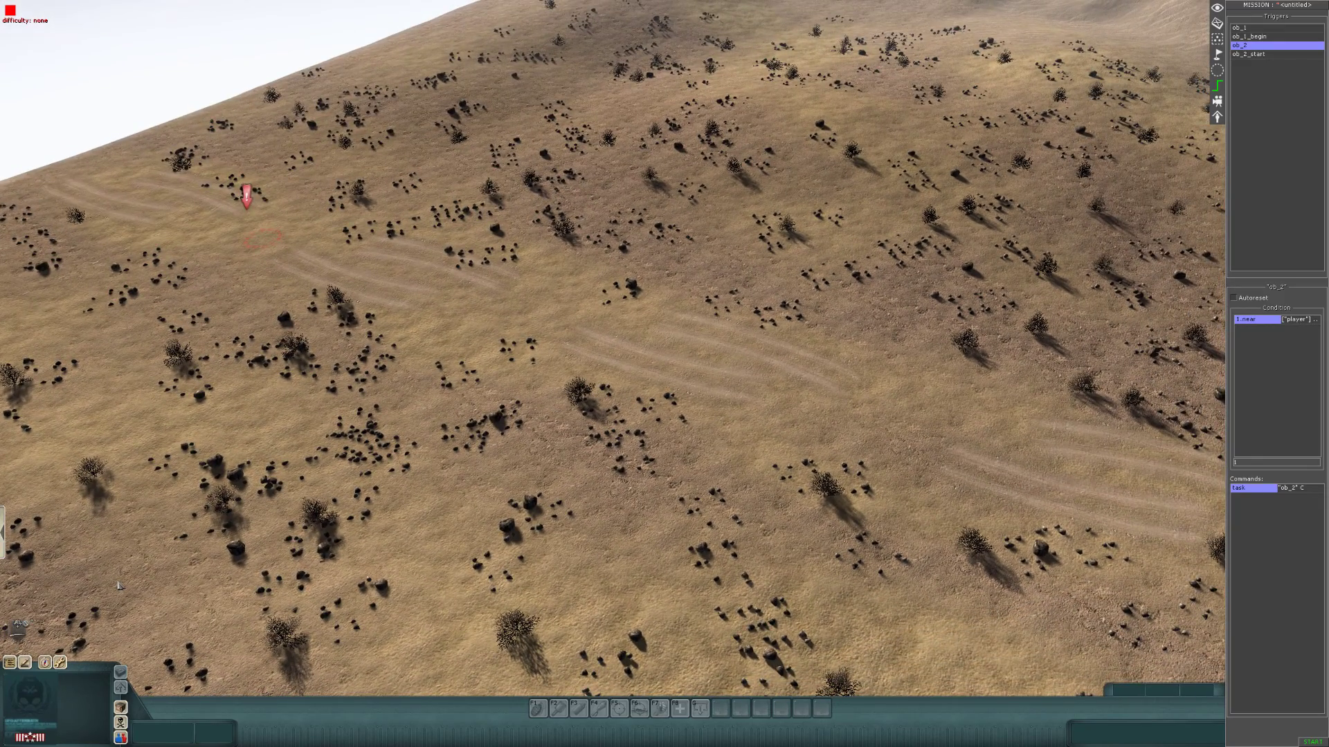
key(F3)
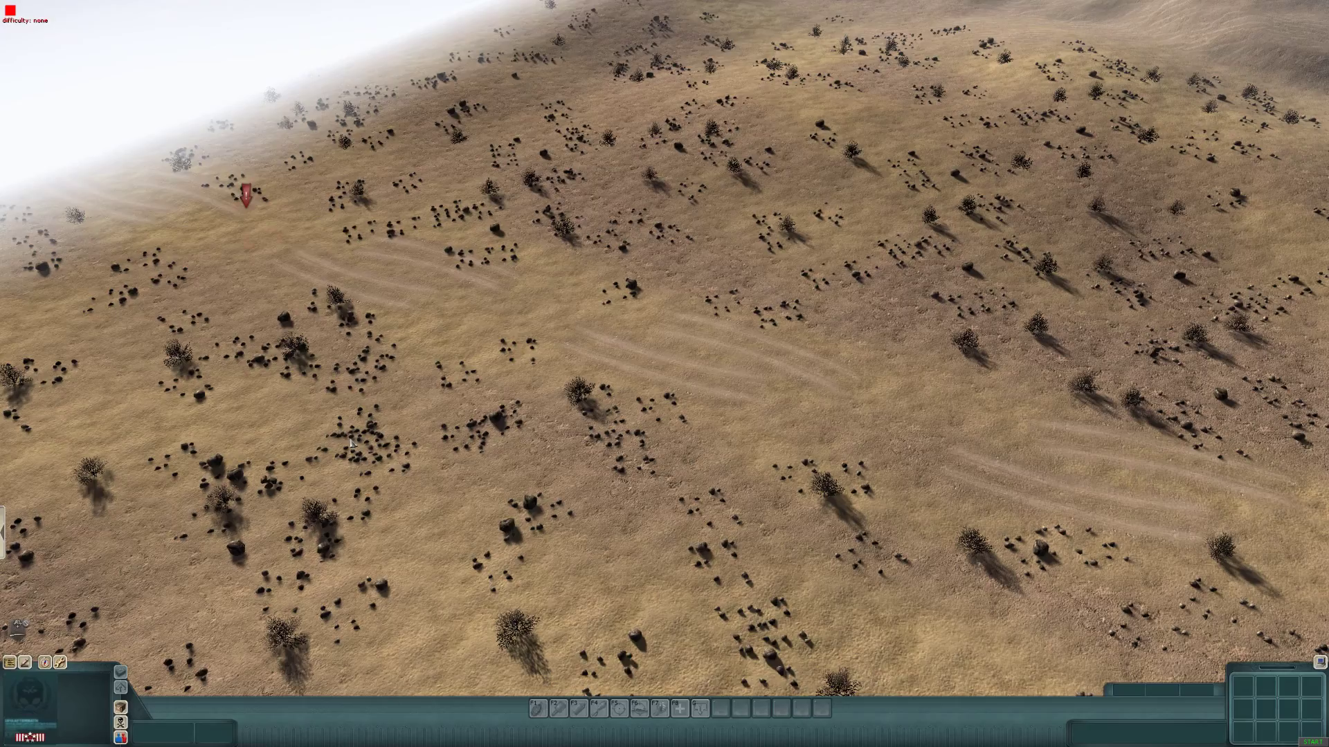
mouse_move(1328, 746)
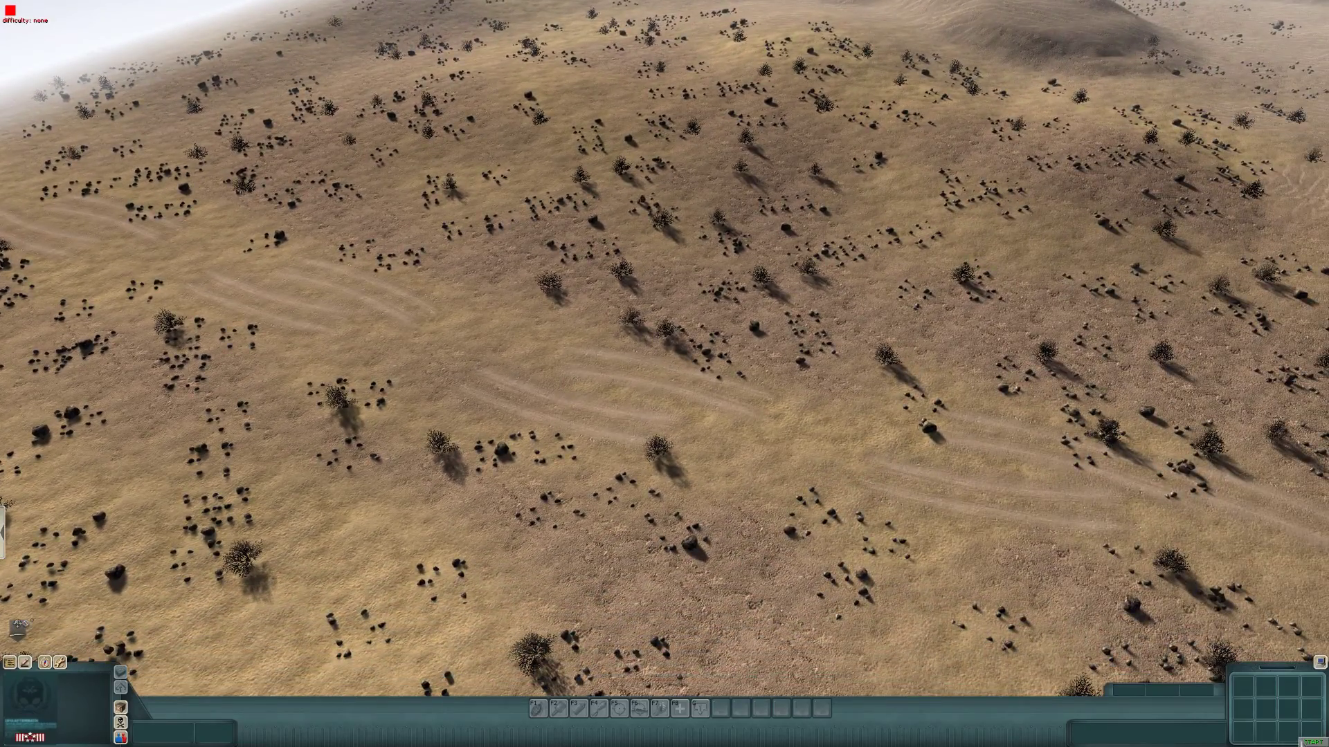
click(1312, 742)
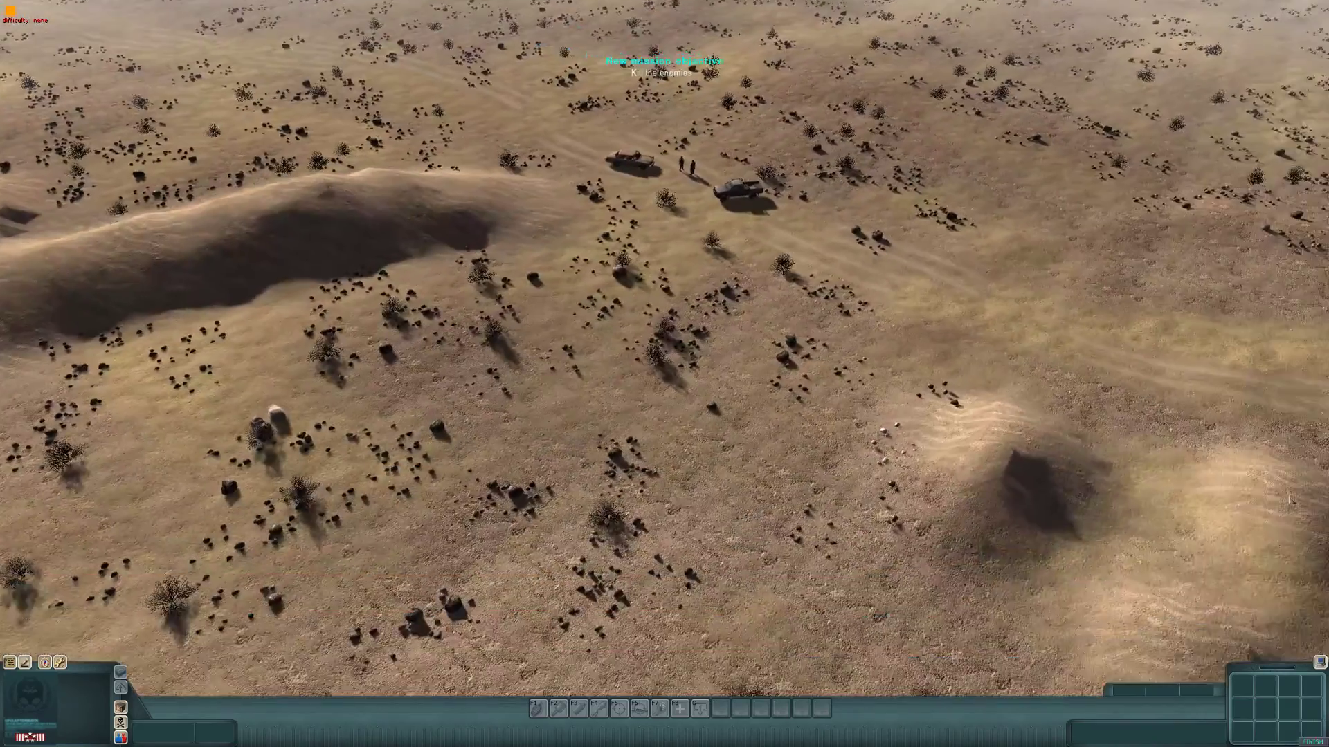
middle_drag(732, 391, 761, 390)
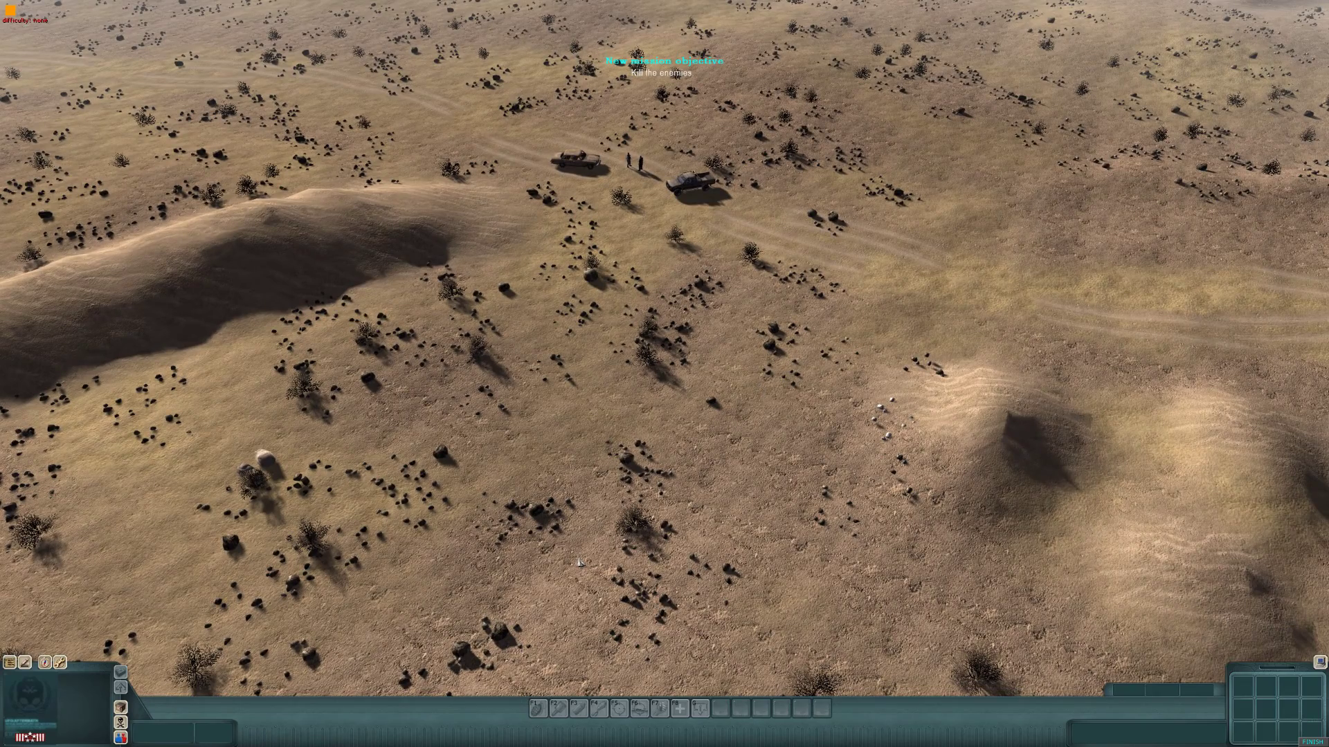
click(471, 304)
key(Left)
key(Up)
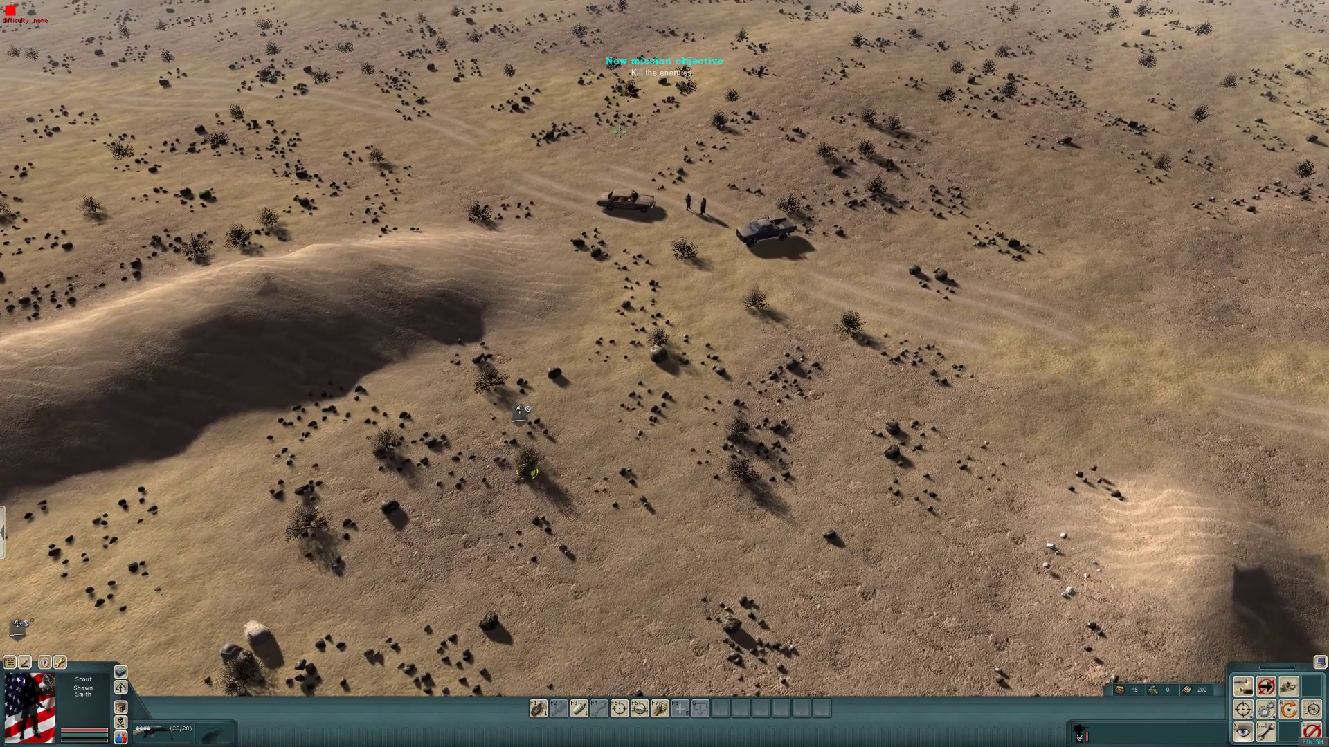
Step: Order the scout to shoot both enemy soldiers standing between the two vehicles
scroll(722, 209, up, 1)
key(ctrl)
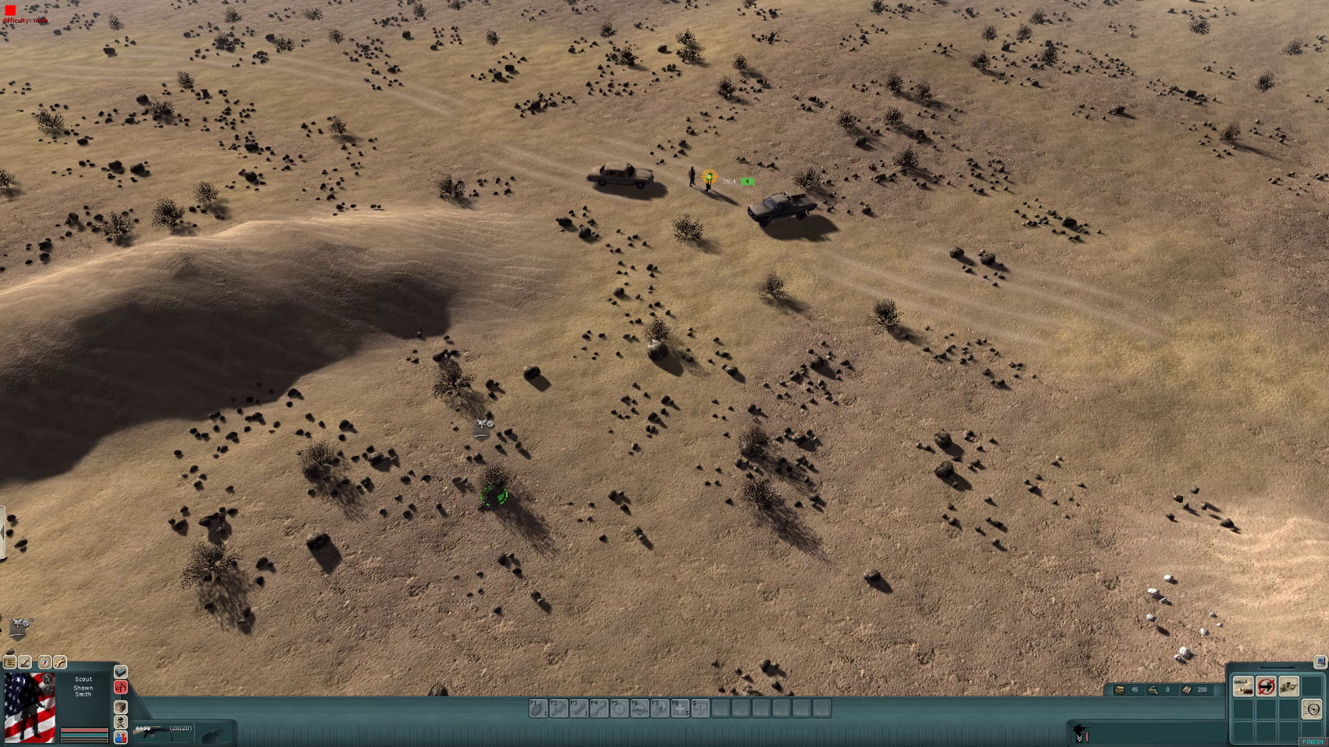
click(709, 178)
click(691, 182)
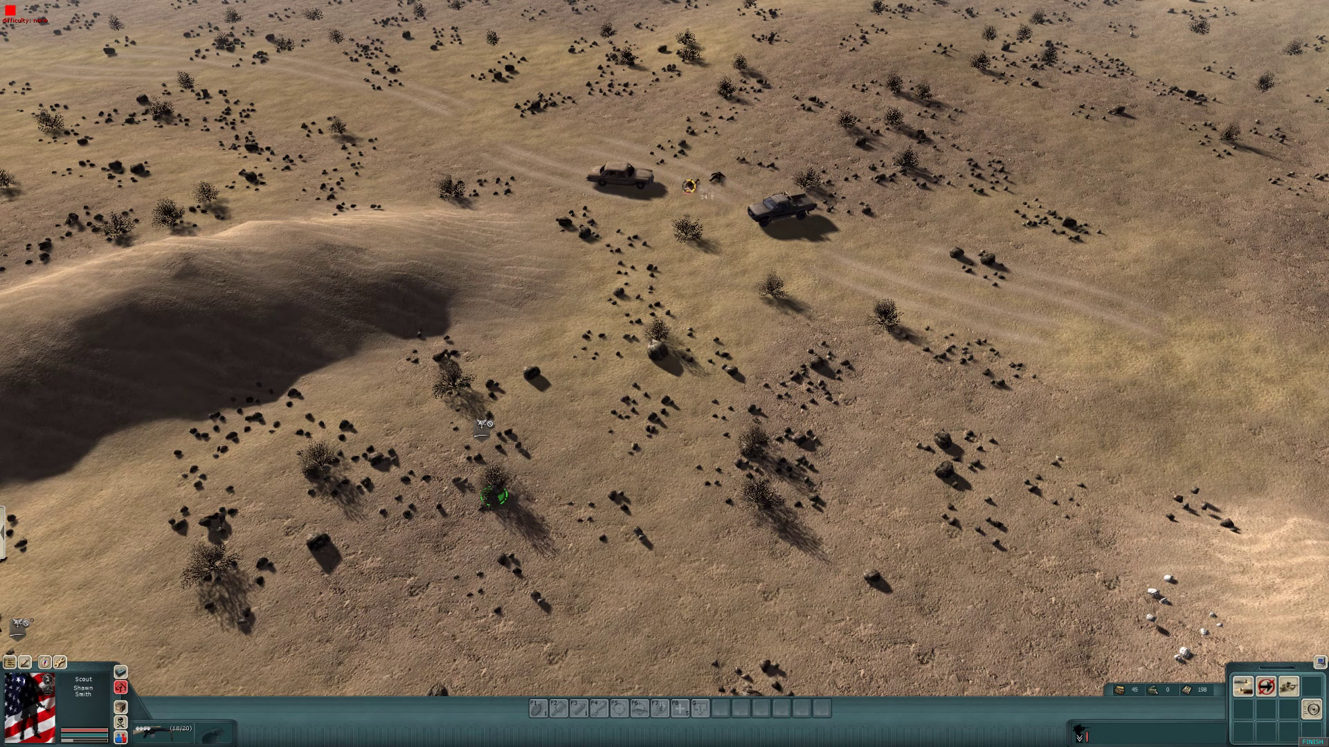
click(684, 181)
click(668, 172)
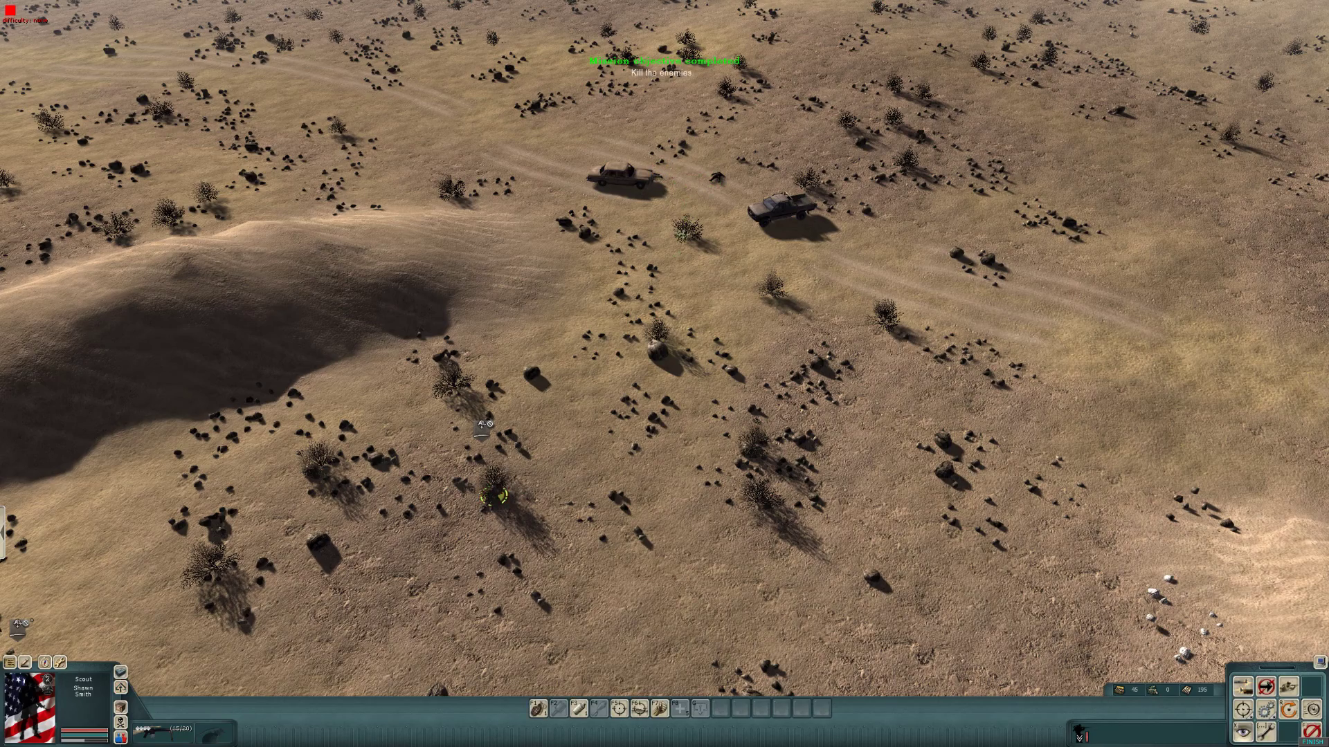
Step: Deselect the scout and open the mission objectives list to check the status of both objectives
scroll(683, 236, up, 2)
scroll(667, 349, down, 3)
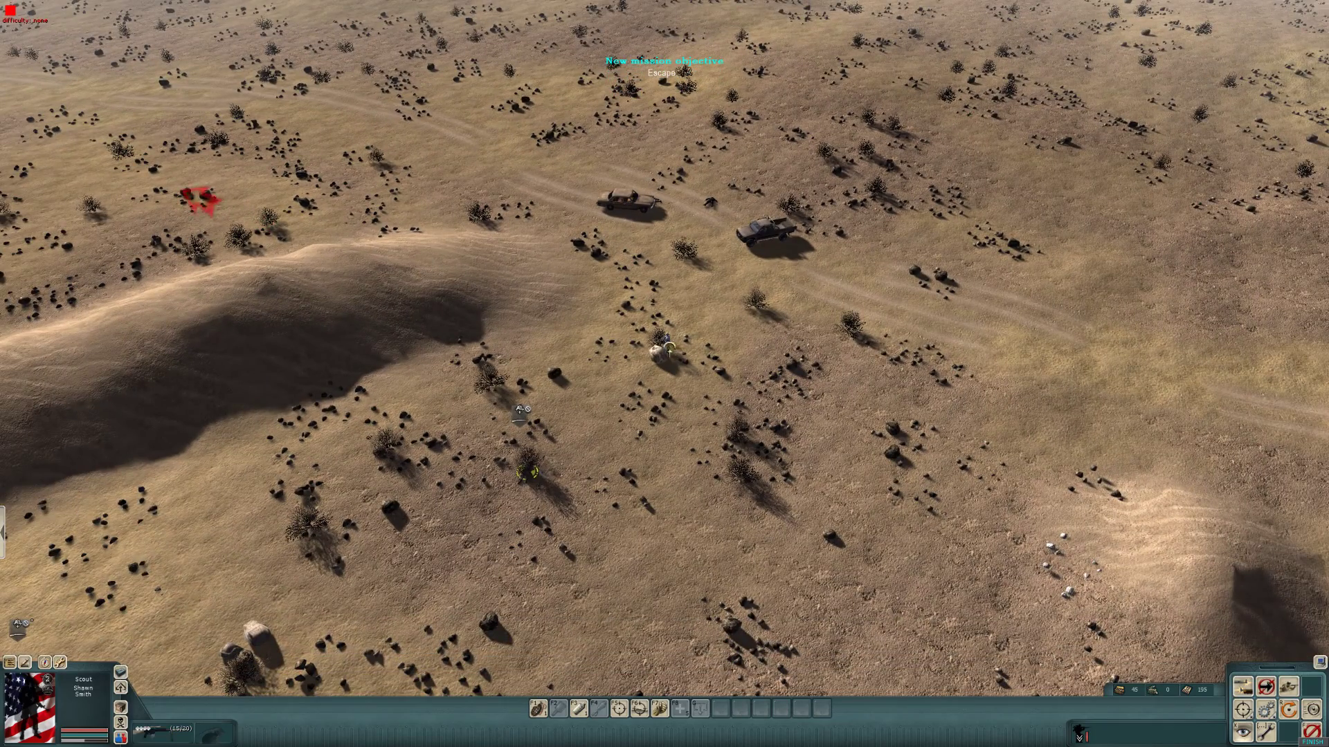
click(513, 290)
middle_drag(518, 257, 540, 282)
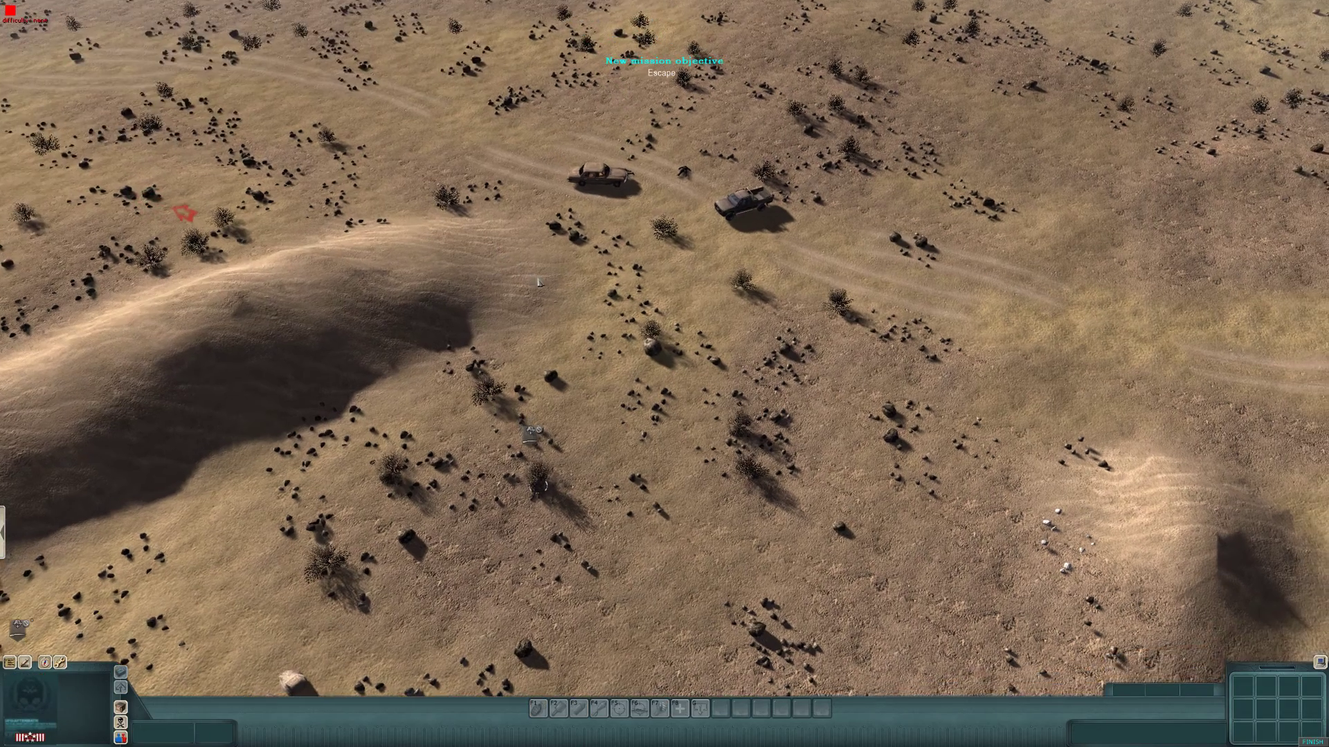
click(10, 663)
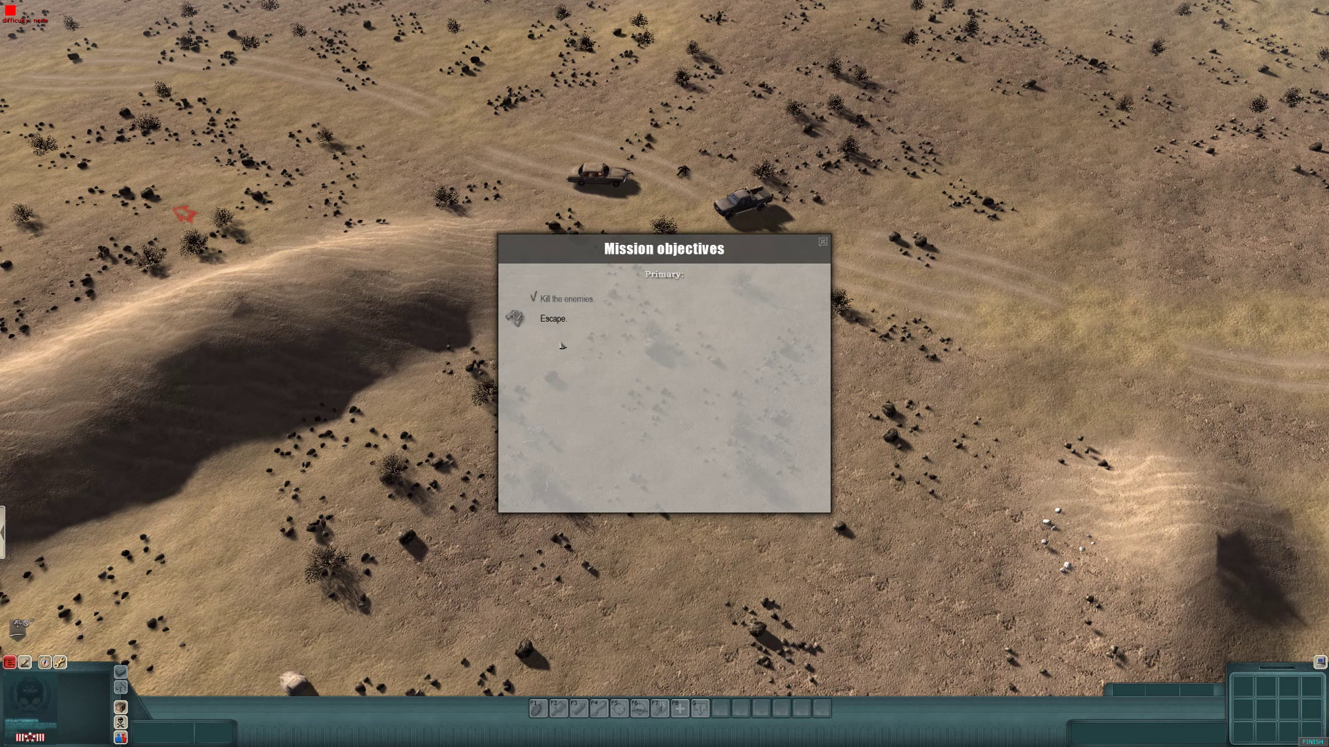
mouse_move(716, 257)
mouse_down()
mouse_move(684, 242)
mouse_move(730, 270)
mouse_up()
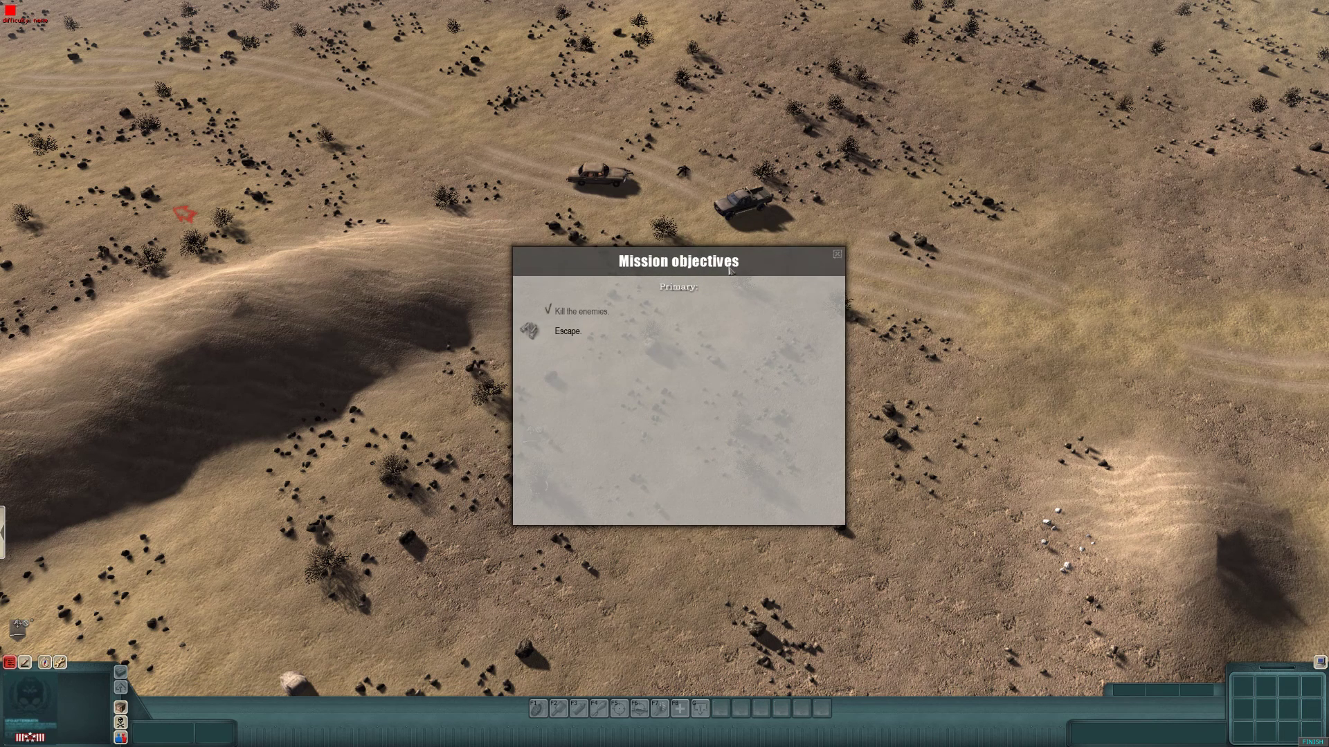
Step: Locate the Escape objective on the map, then select the scout and order him to board the Toyota Hilux
click(530, 331)
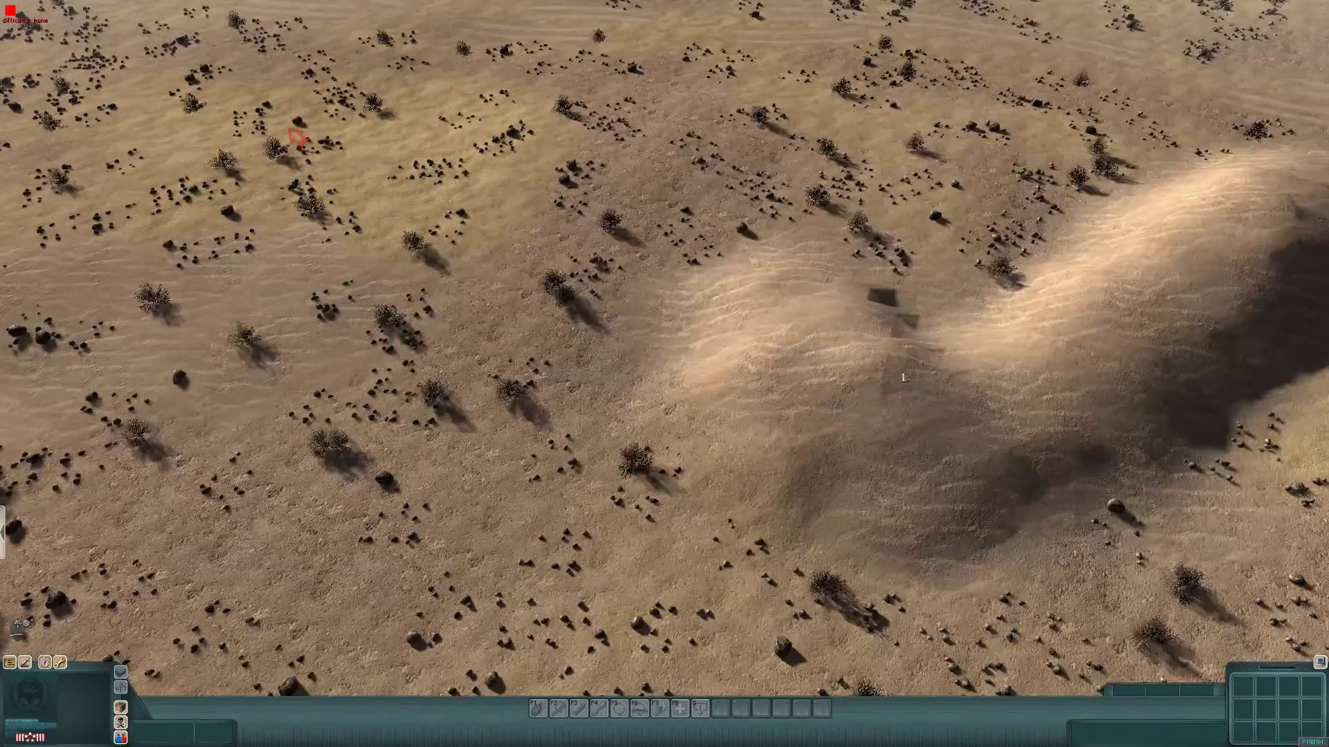
key(Right)
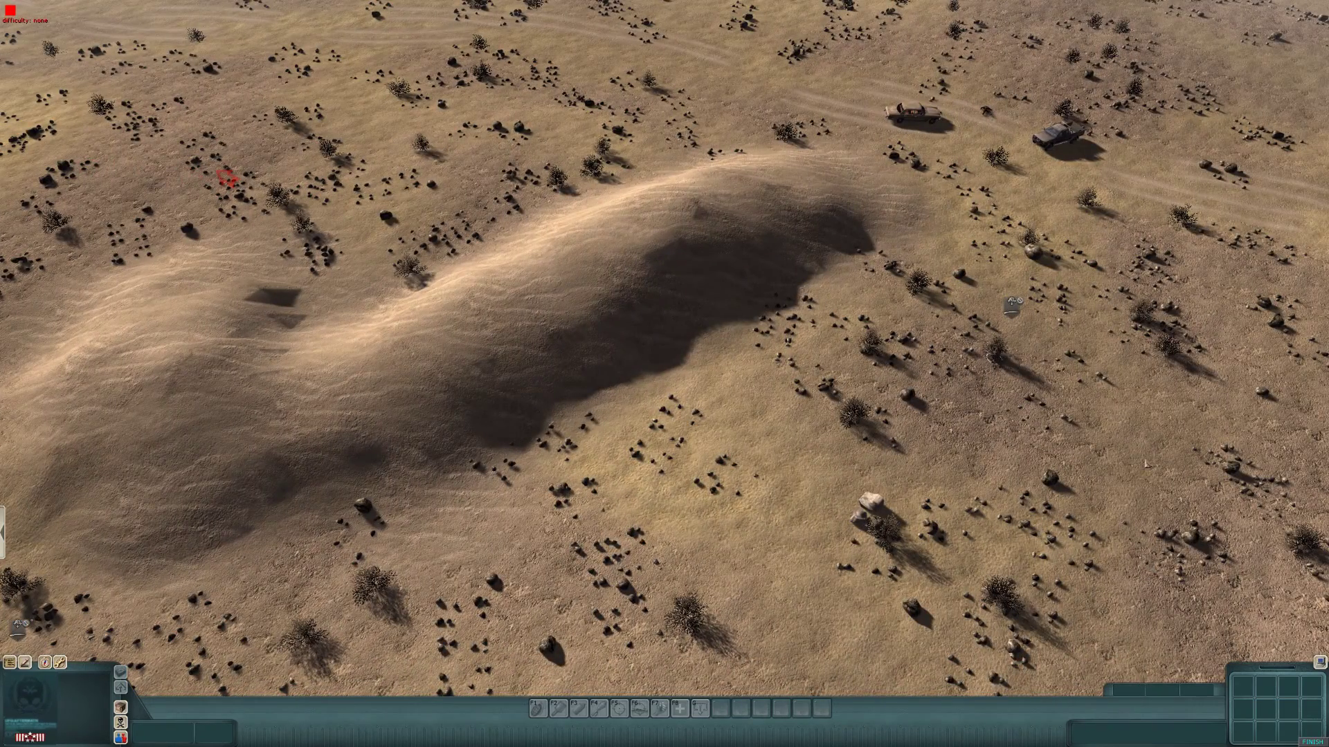
drag(1128, 437, 988, 352)
right_click(1048, 139)
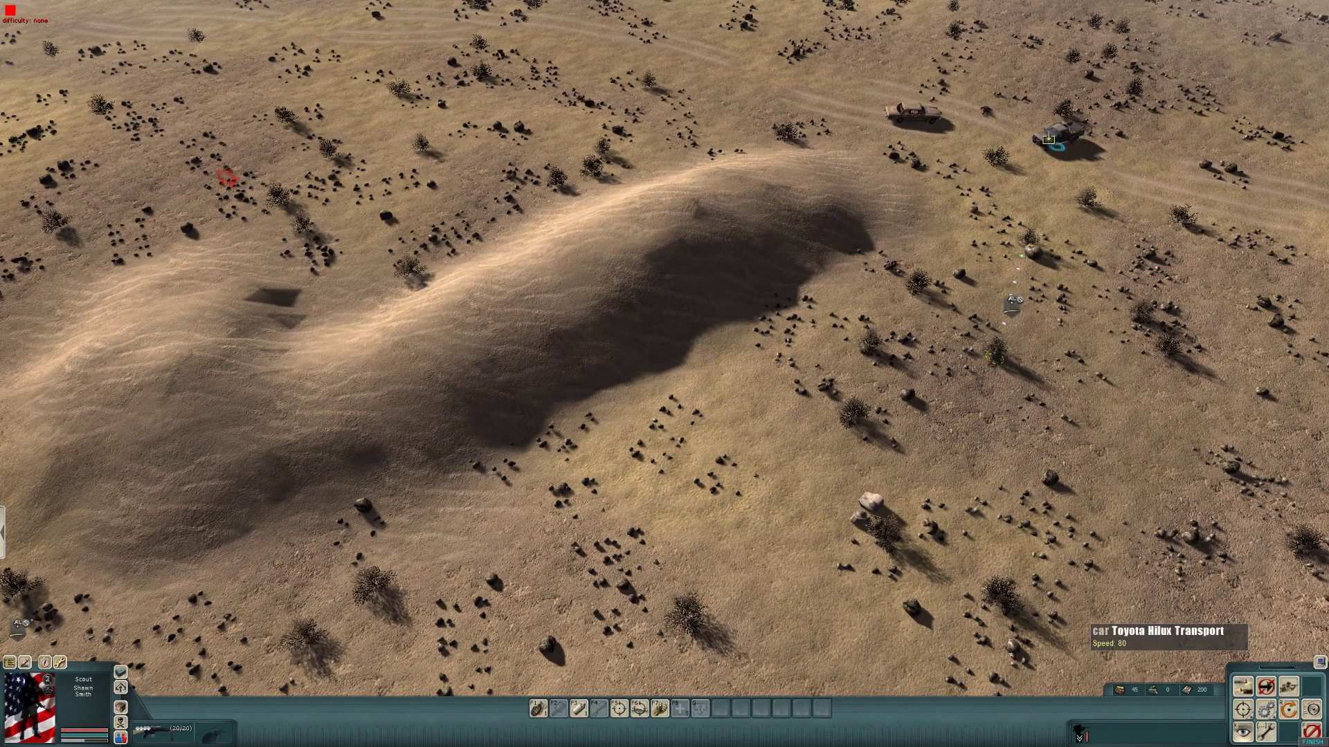
key(Up)
key(Right)
click(1175, 468)
key(Right)
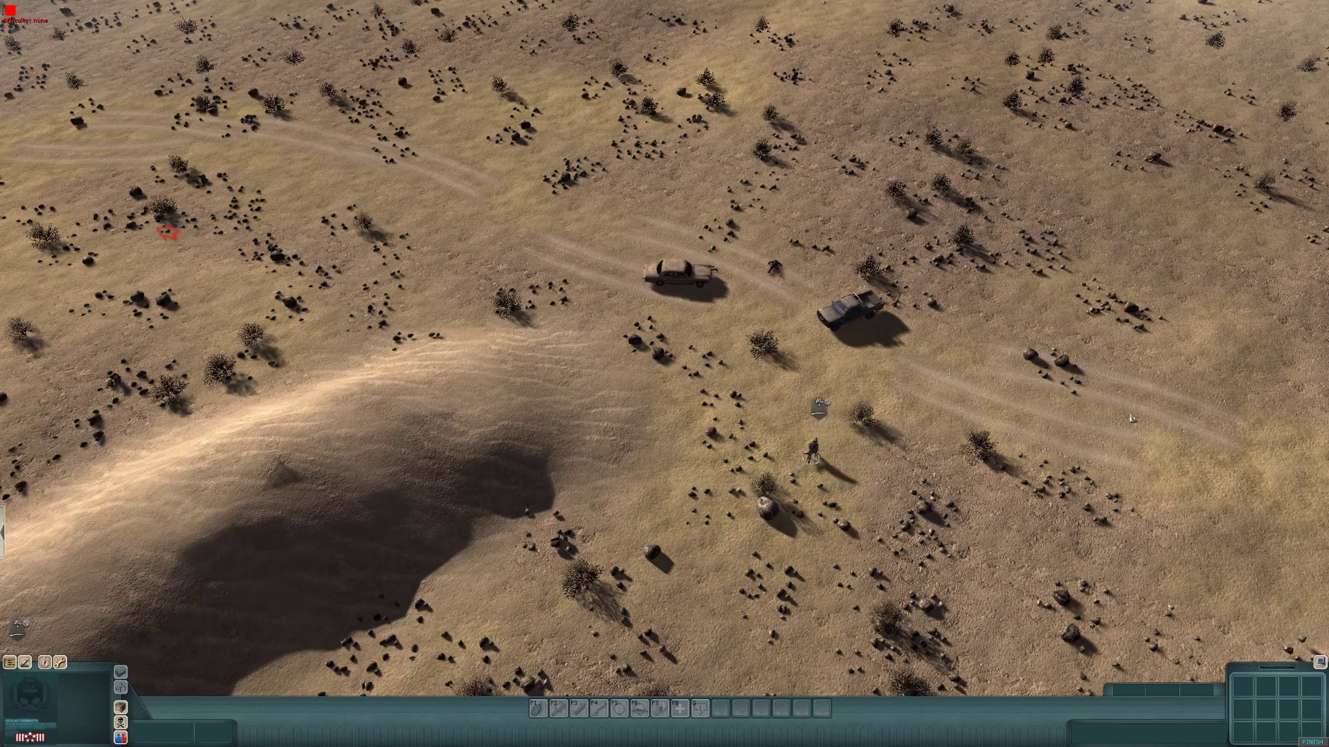
key(Right)
key(Up)
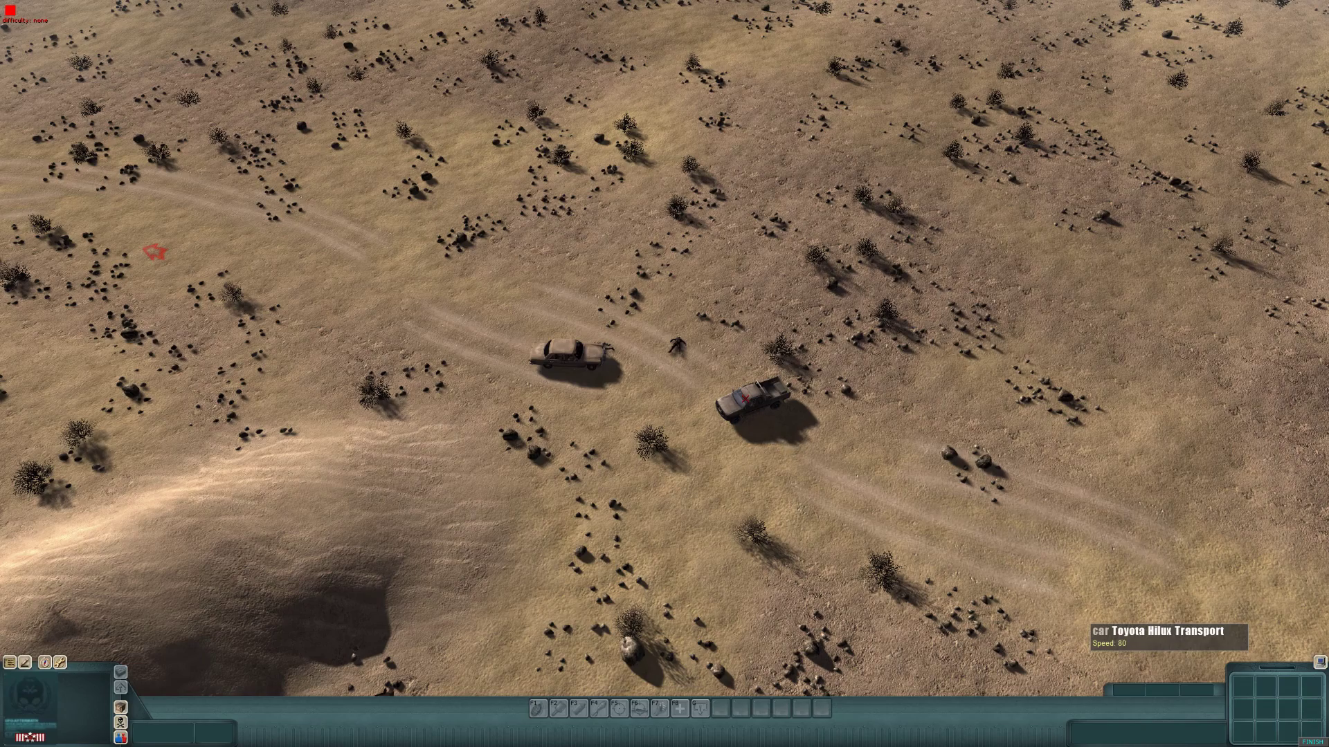
Step: Select the Toyota Hilux and order it to drive along the track to the escape marker
click(751, 401)
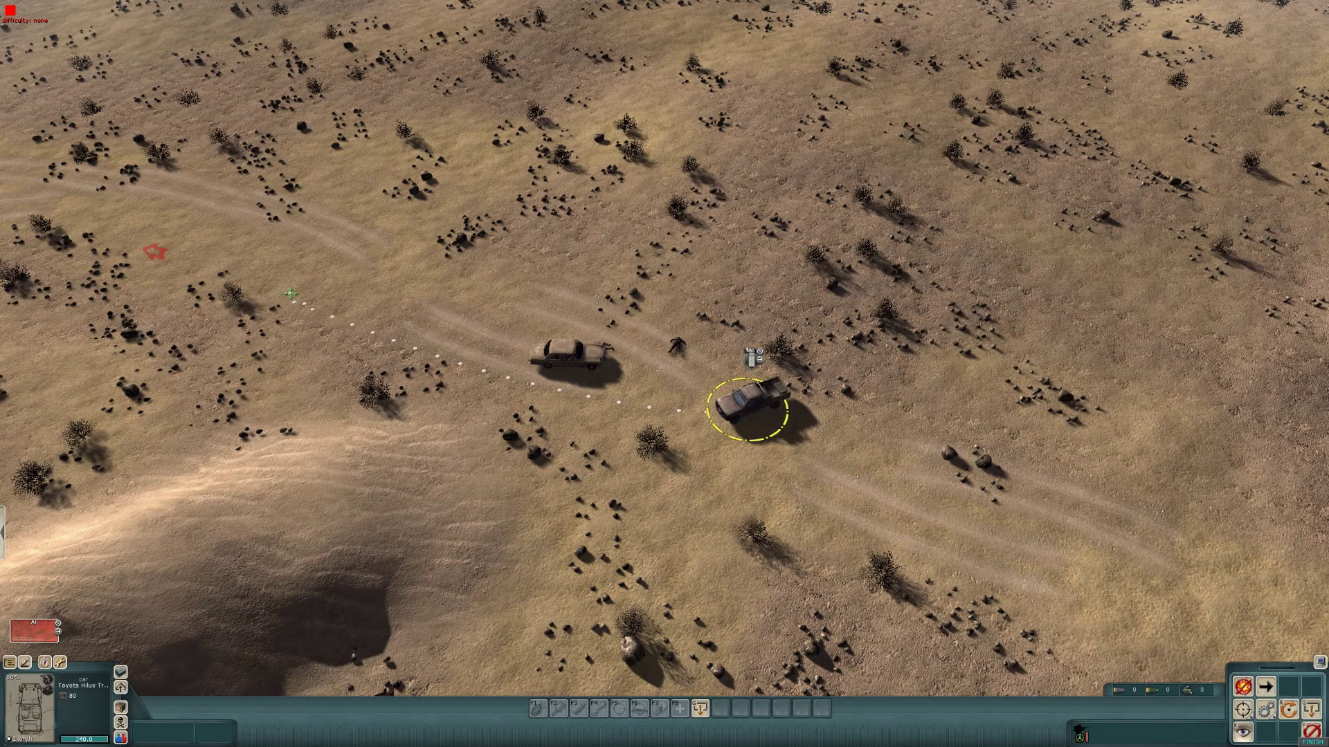
key(Left)
key(Left)
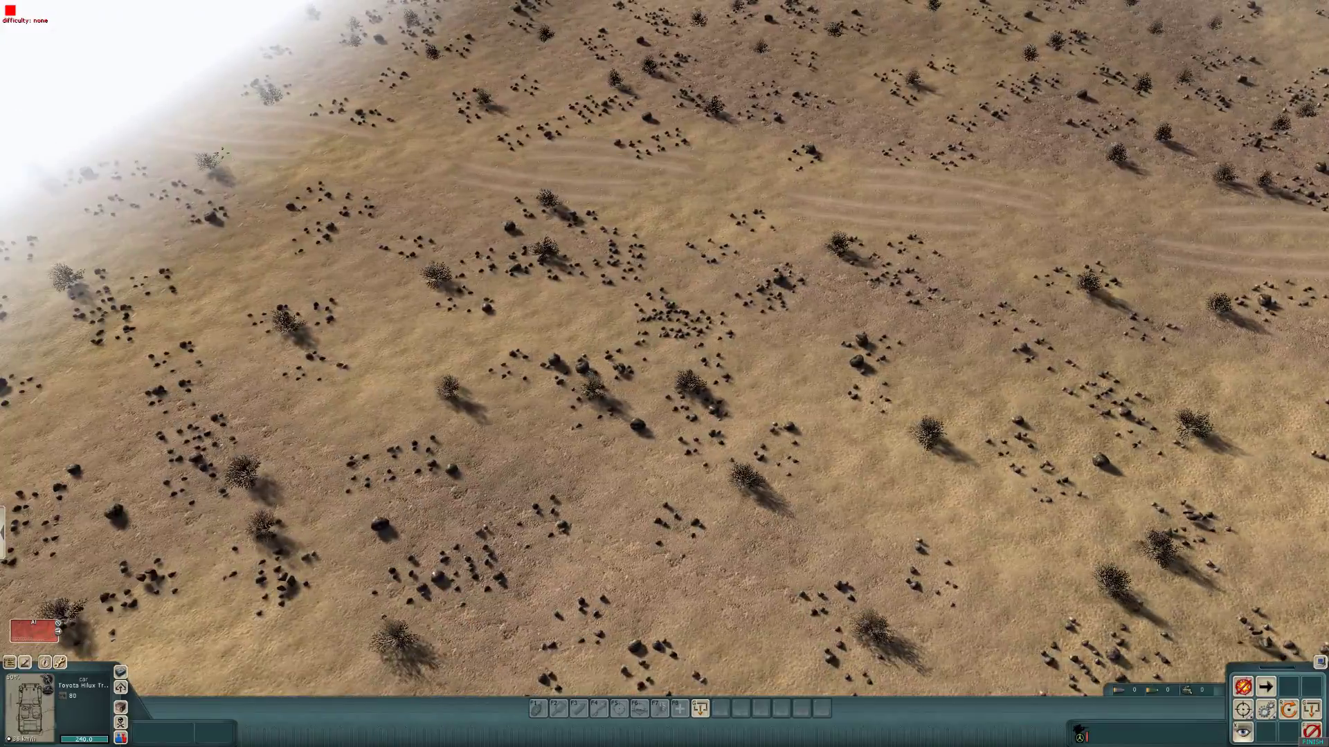
key(Right)
key(Left)
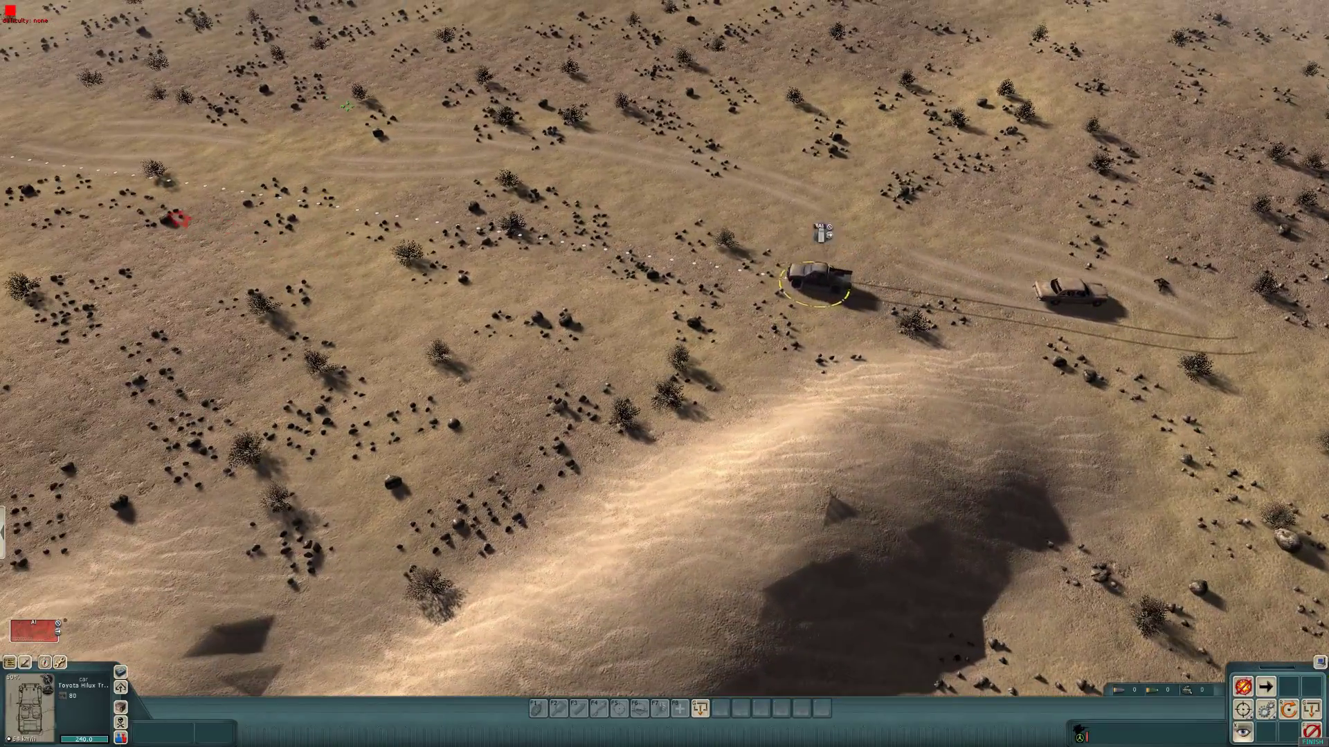
click(178, 219)
key(Left)
middle_drag(252, 32, 65, 71)
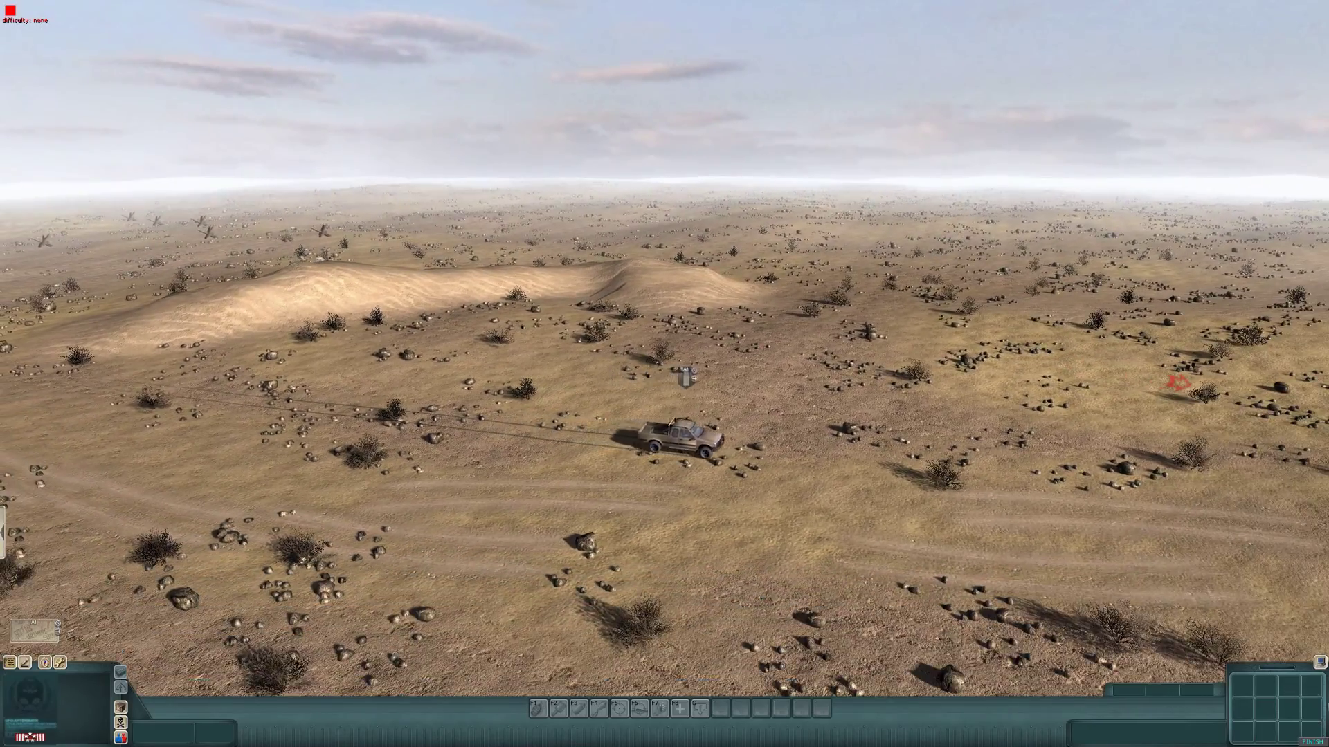
Step: Follow the truck's drive toward the escape zone to check the Escape objective, and end the mission test
key(Right)
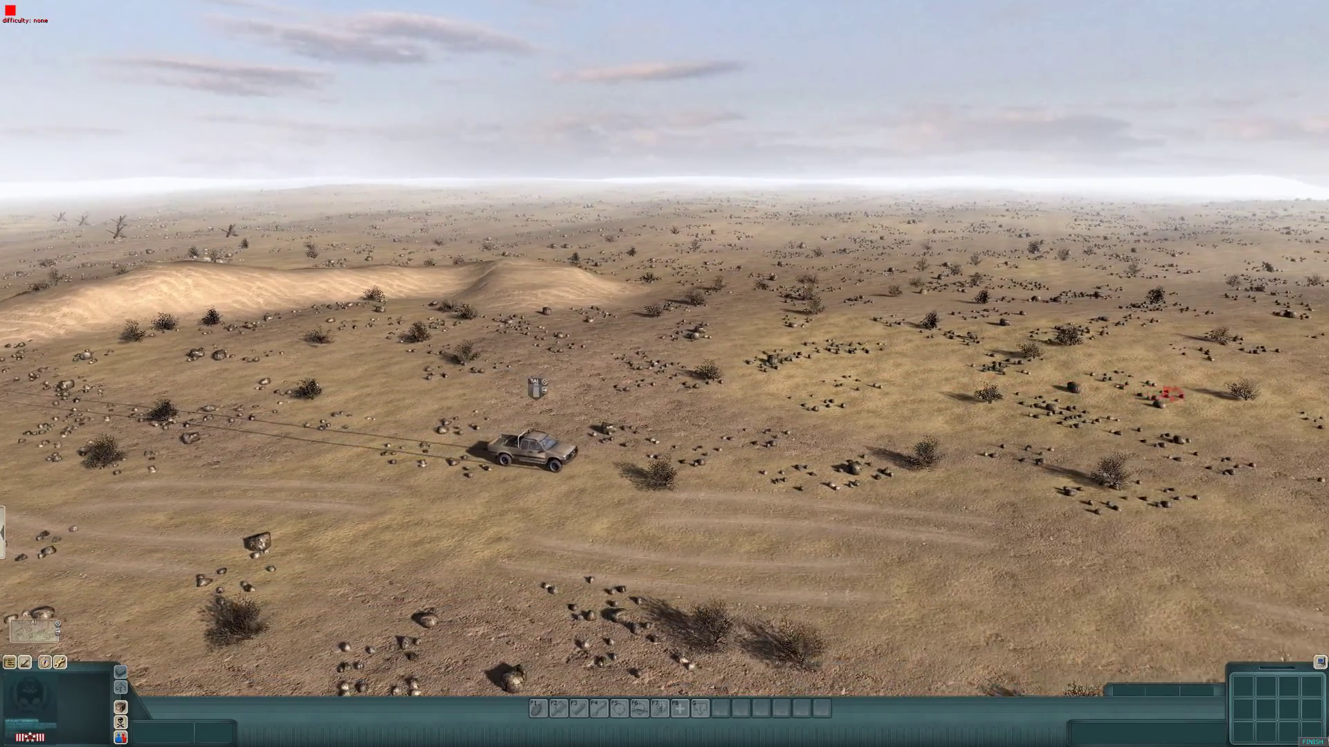
key(Right)
key(Down)
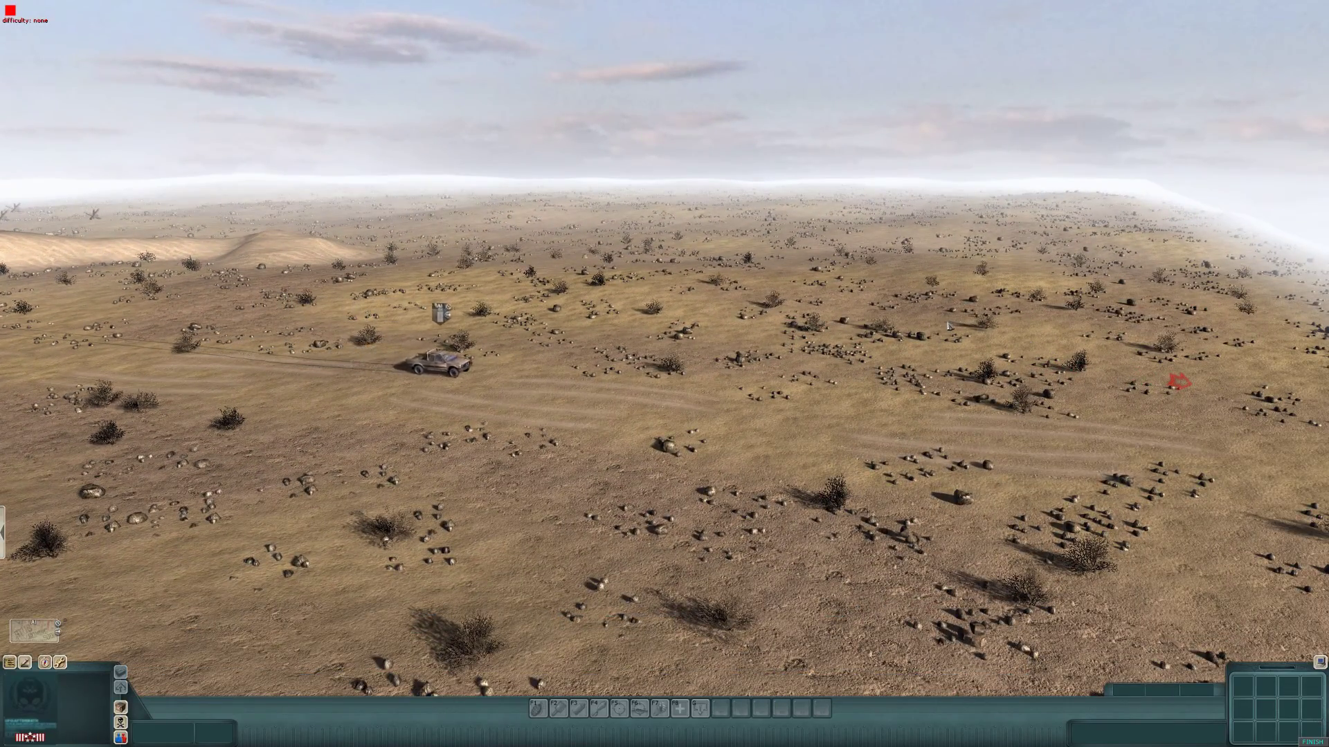
key(Right)
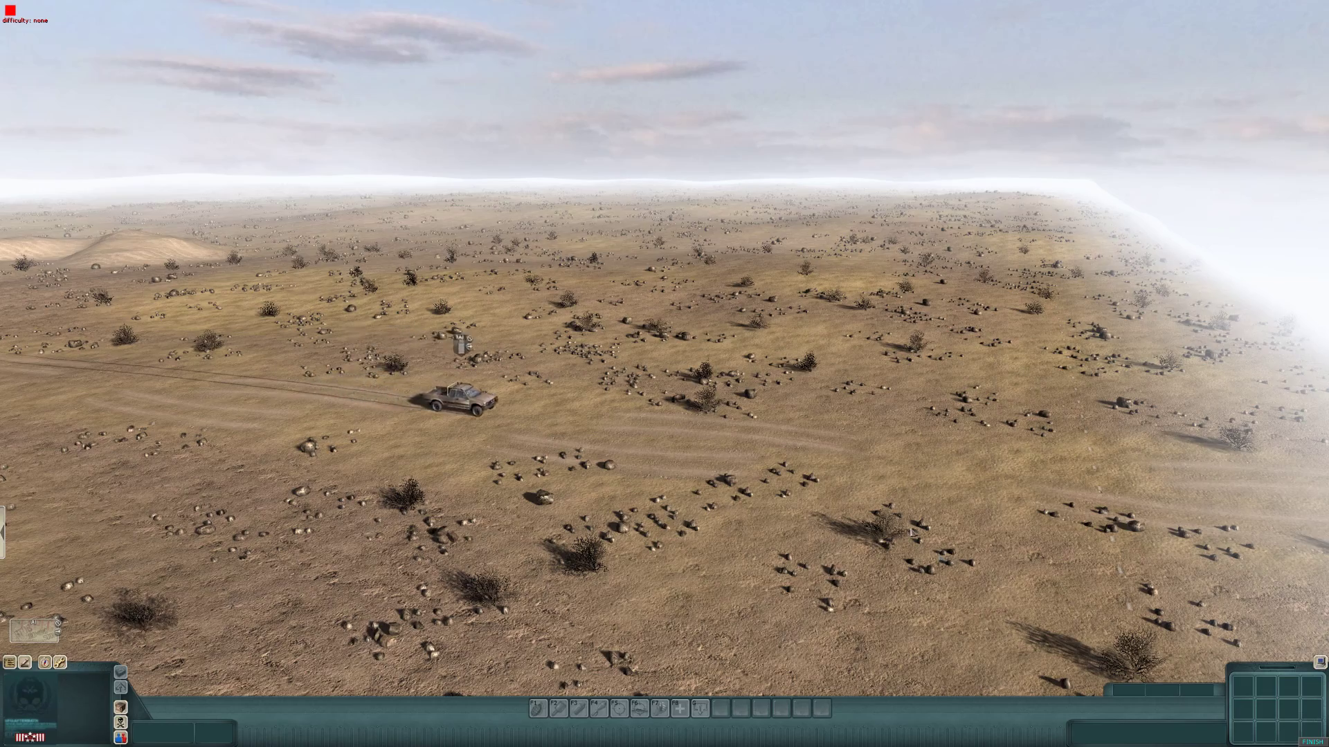
middle_drag(912, 532, 839, 599)
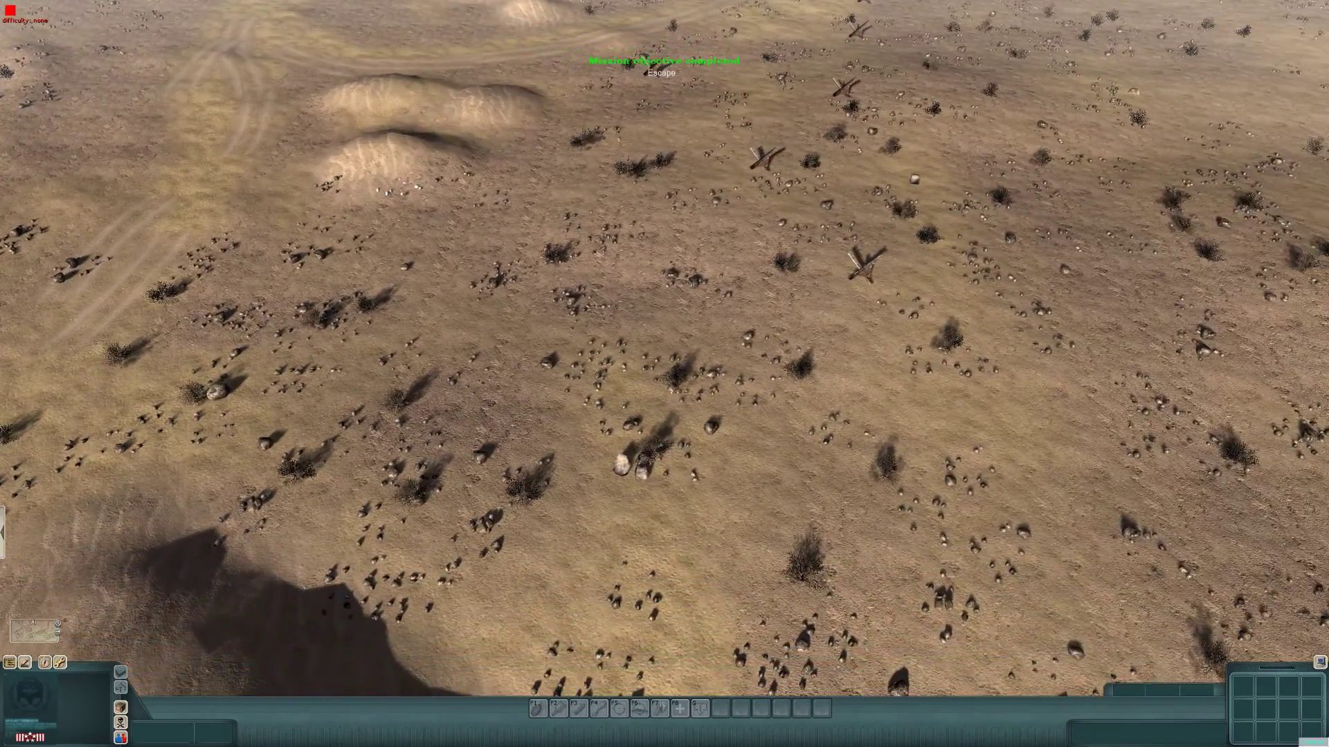
click(1308, 741)
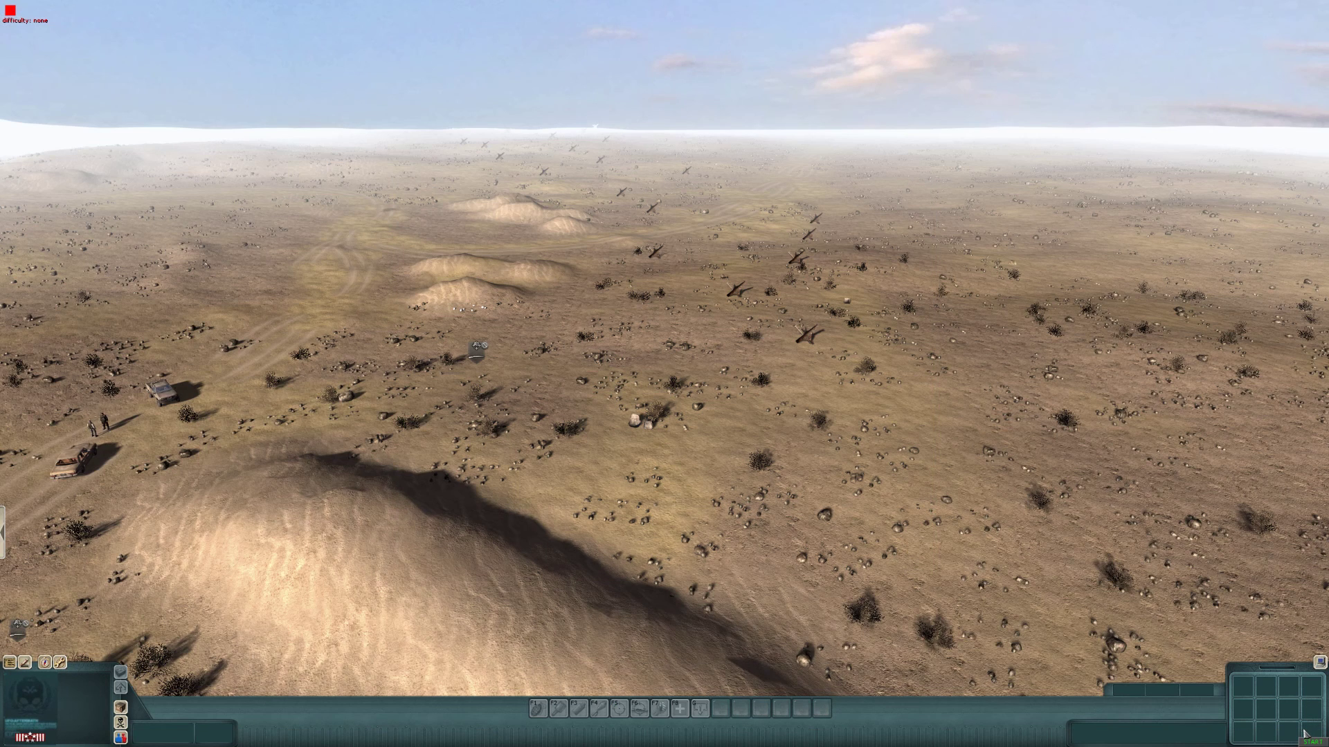
Step: Reopen the mission triggers and add a gameover command to the ob_2 trigger
middle_drag(1177, 526, 1023, 206)
key(F3)
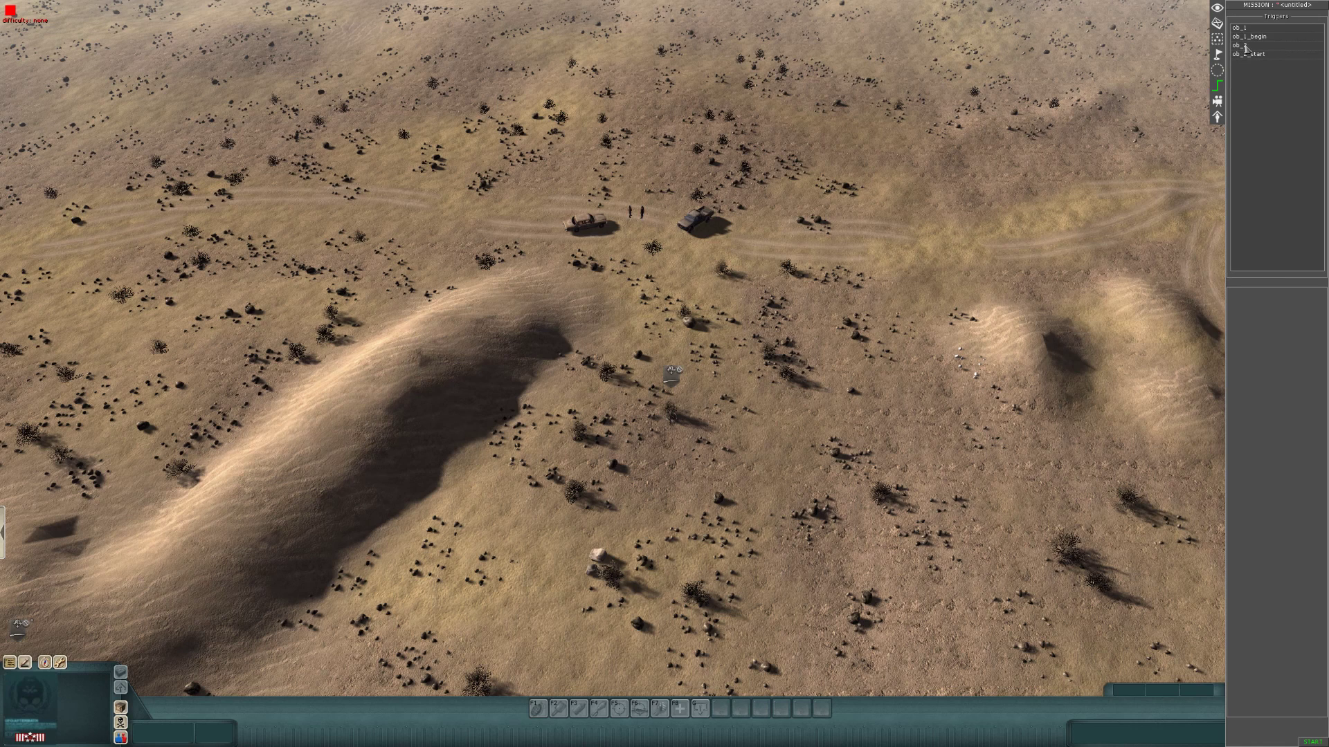
click(1245, 46)
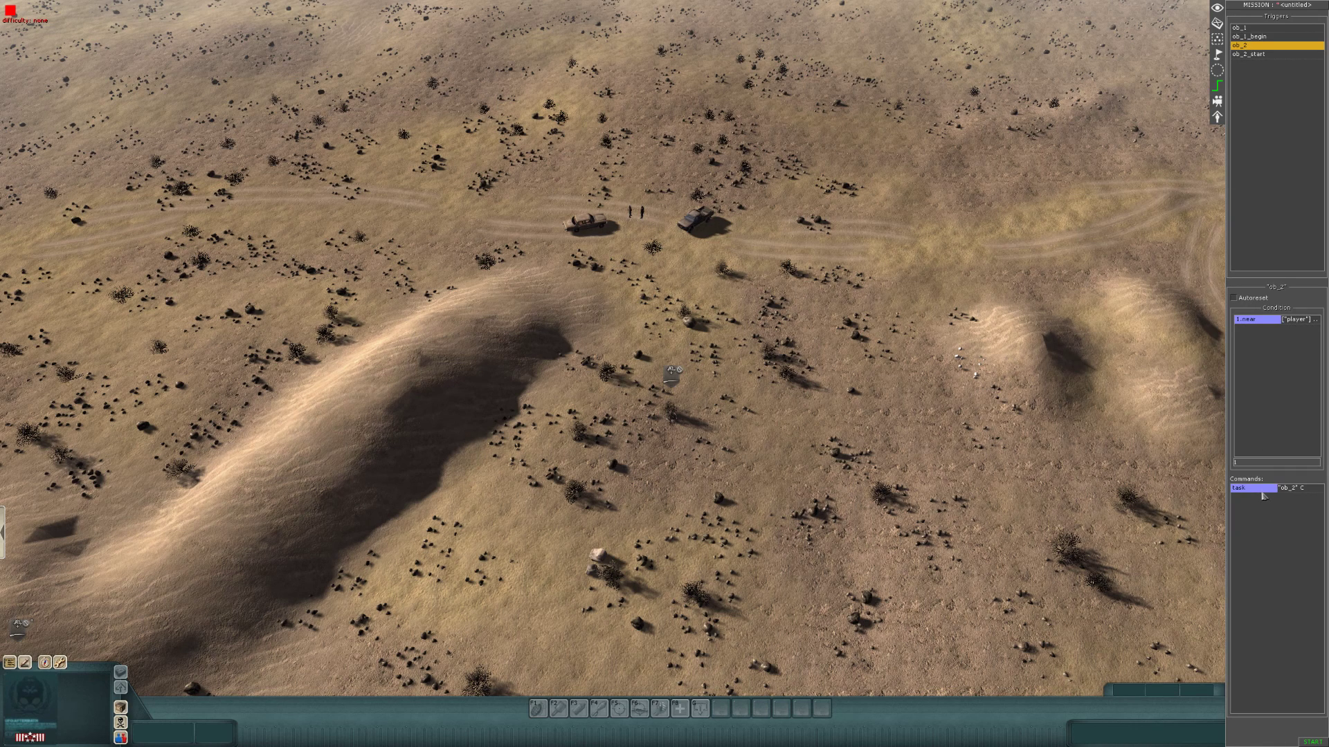
right_click(1247, 513)
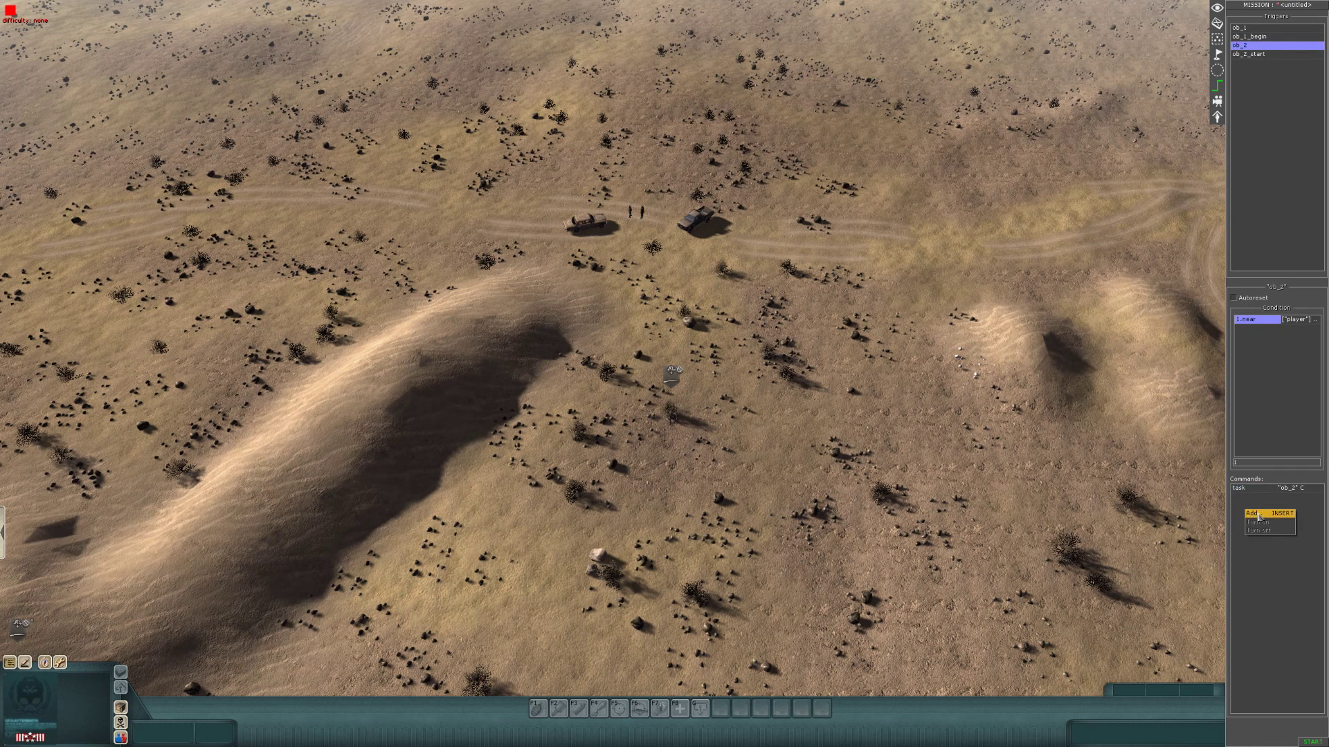
click(1258, 515)
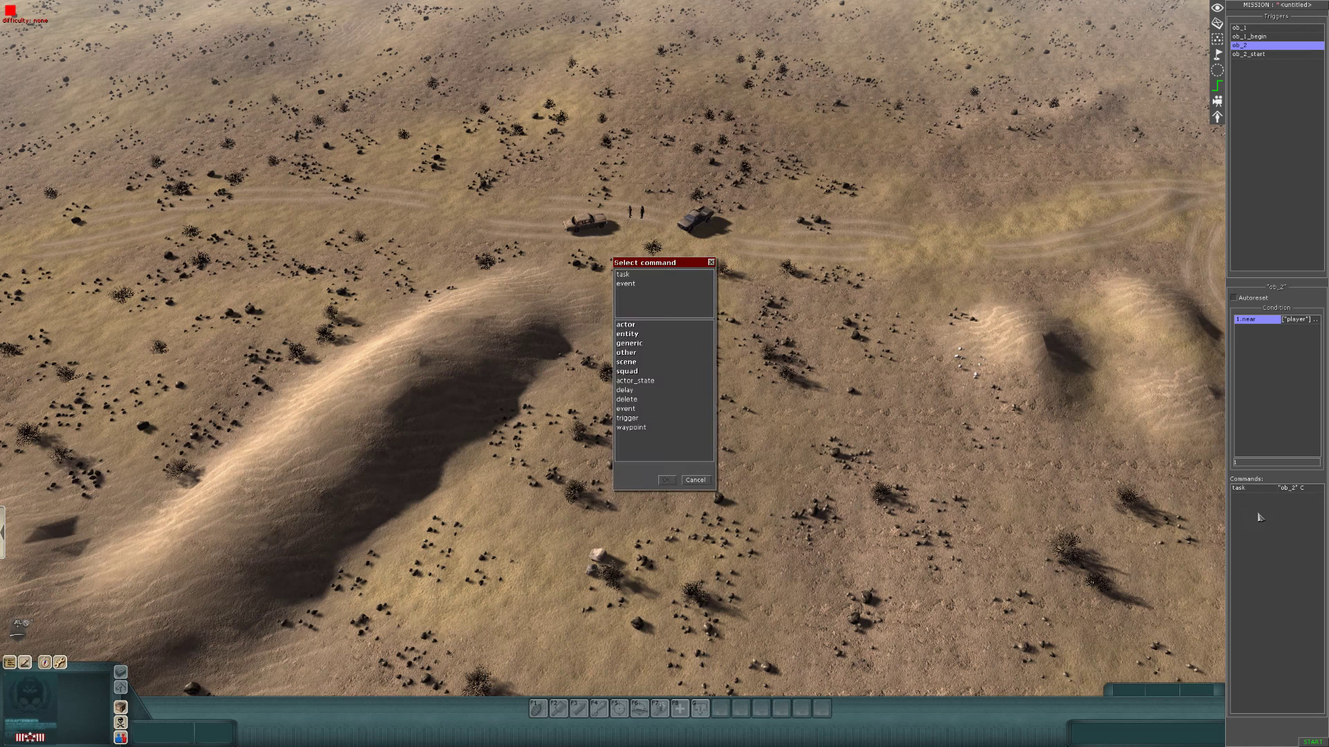
double_click(637, 363)
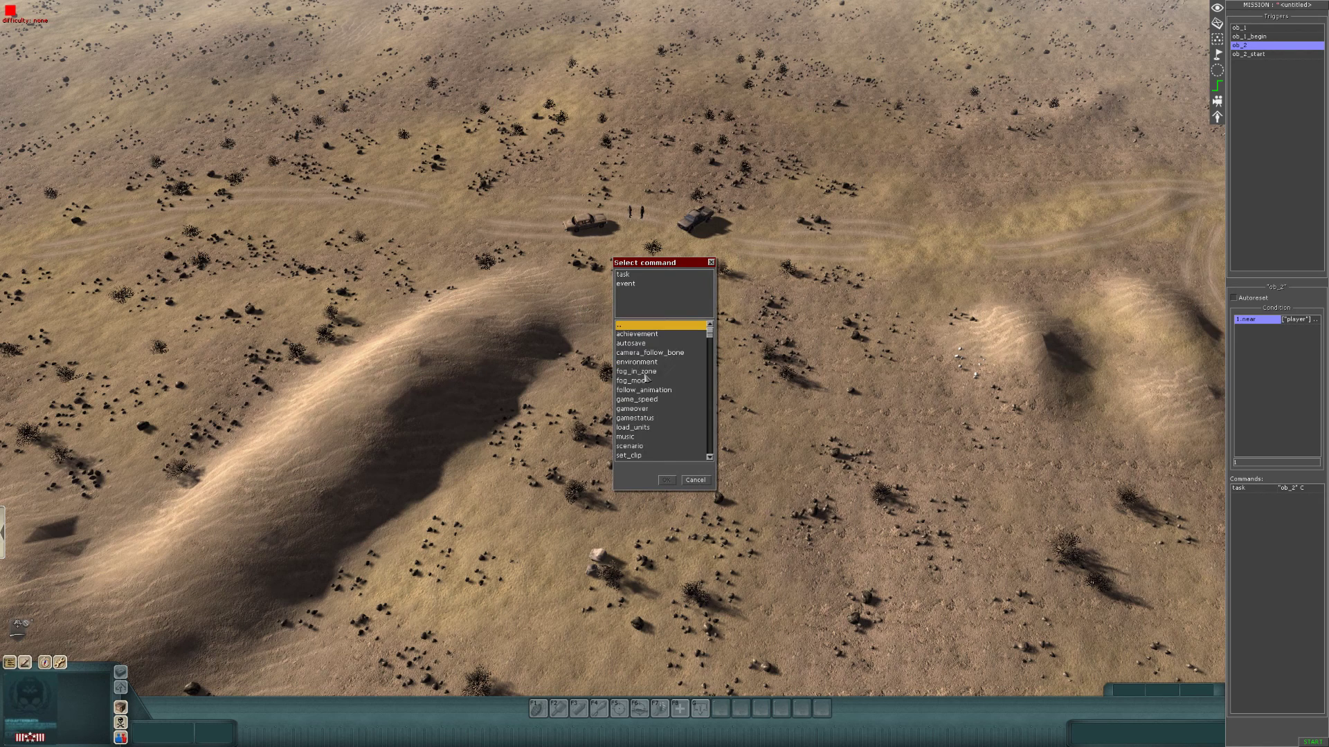
click(637, 409)
click(664, 480)
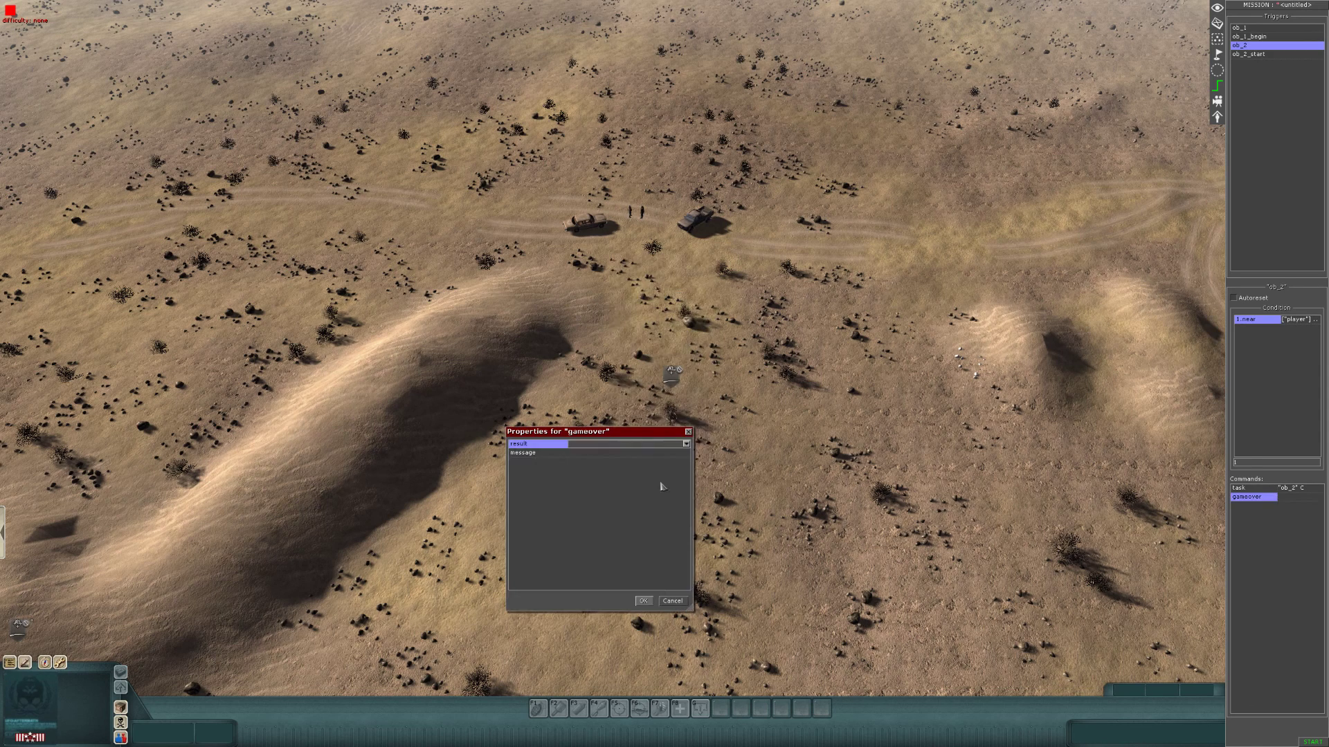
Step: Set the gameover result to win and create a new message text with the tag win
click(685, 444)
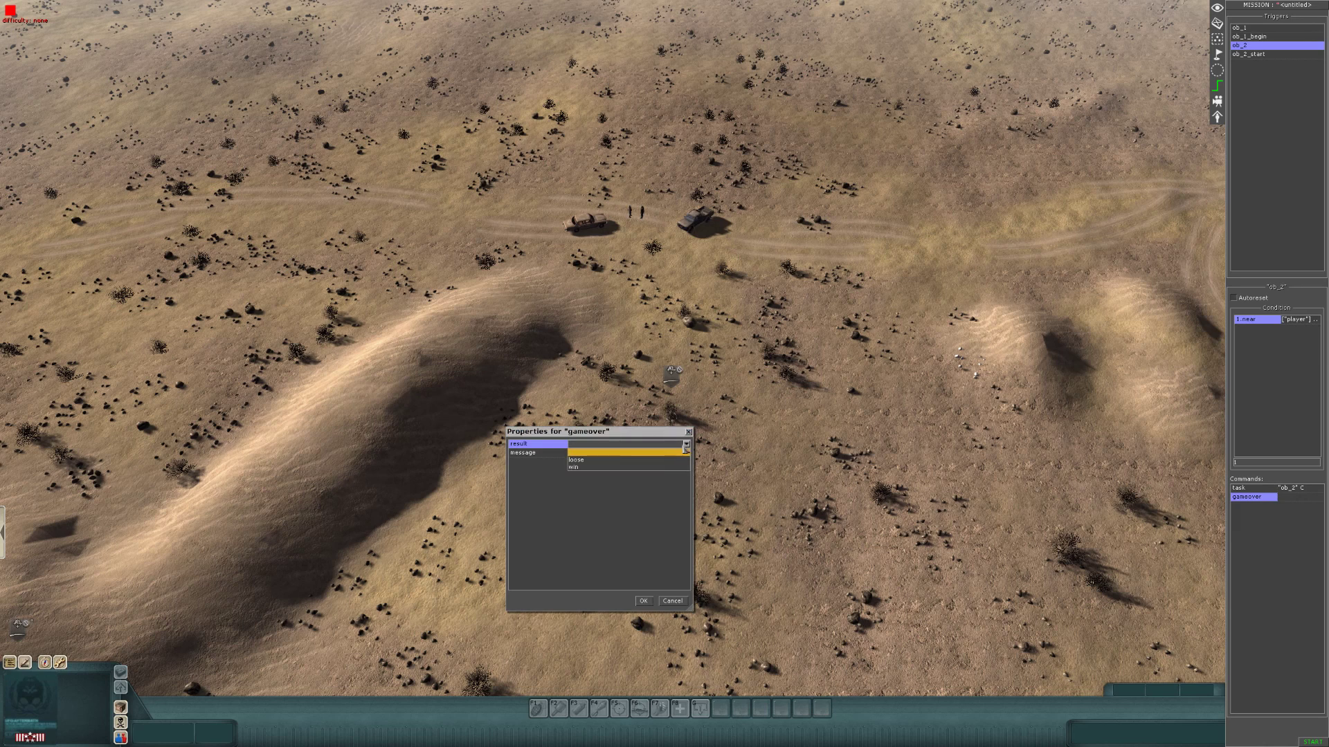
click(579, 470)
click(594, 453)
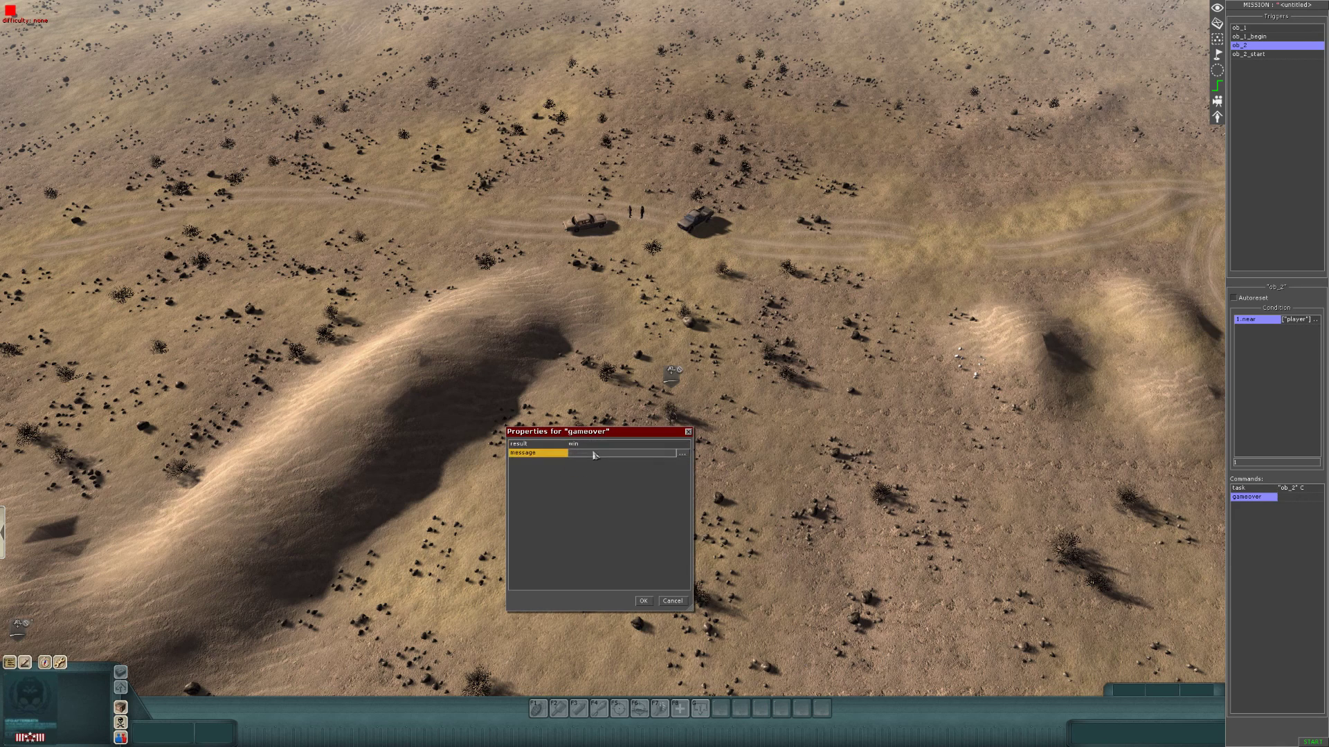
click(681, 455)
click(513, 443)
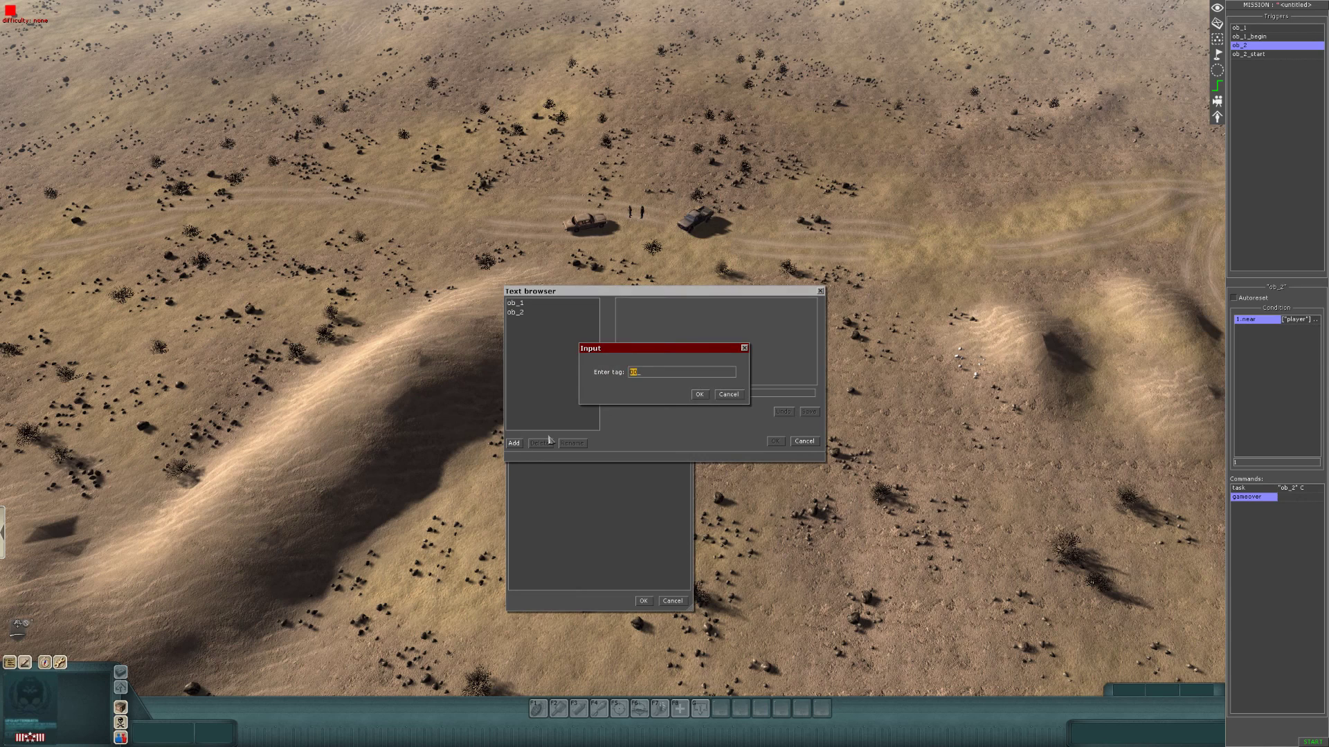
key(Return)
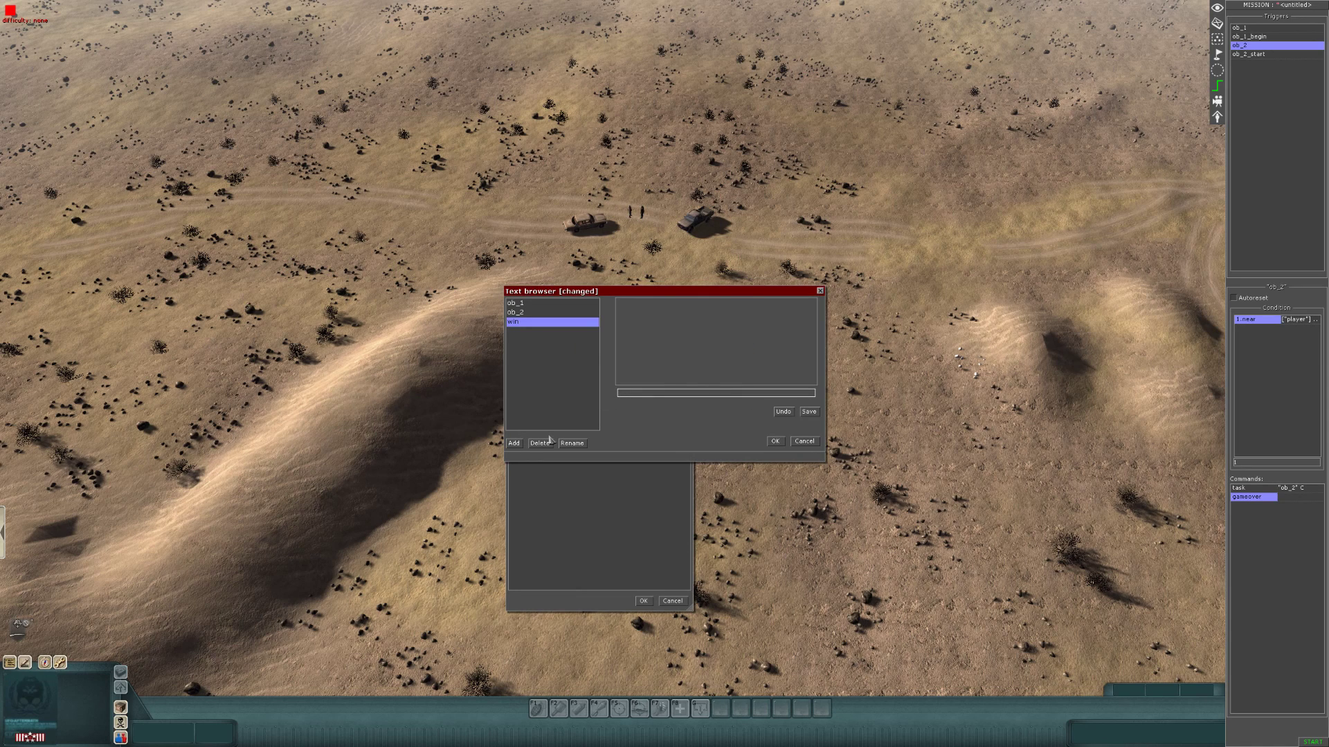
Step: Enter "You have escaped." as the win text, save it and apply it as the gameover command's message
text(You have escaped.)
key(Return)
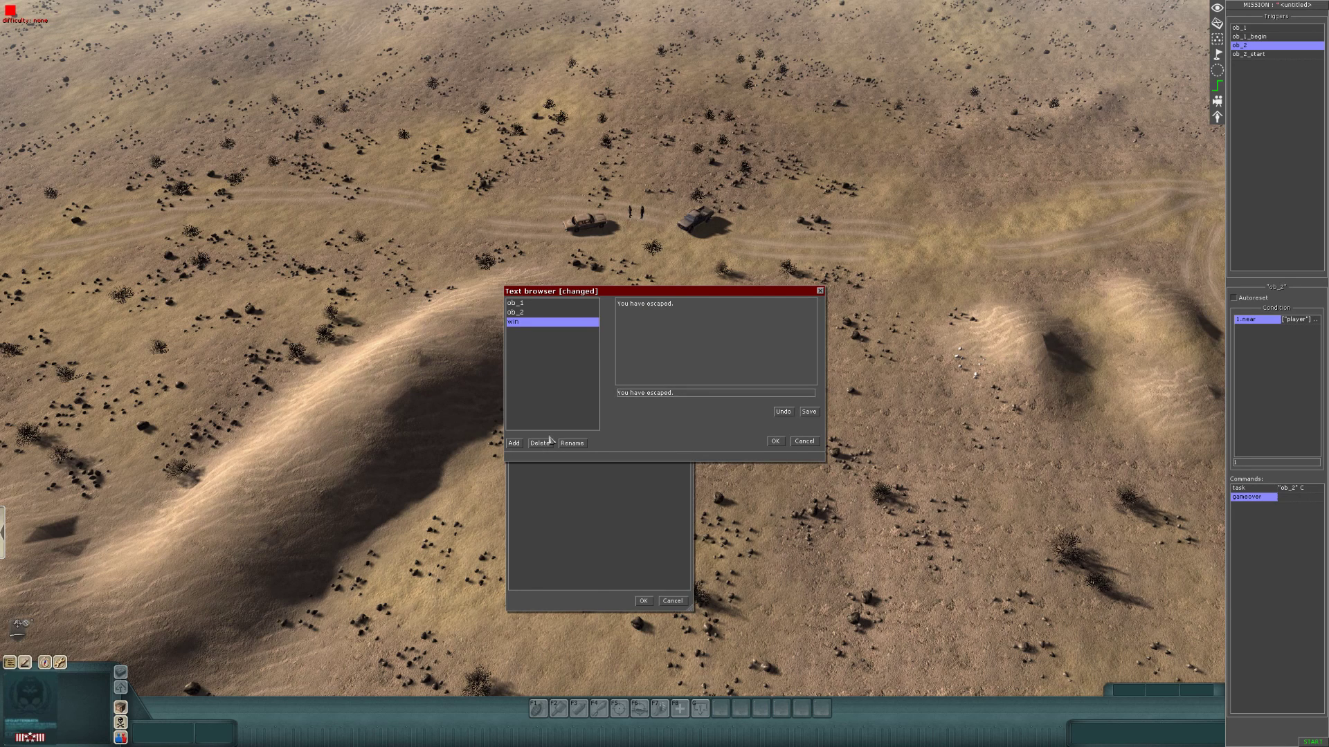
click(809, 412)
click(776, 441)
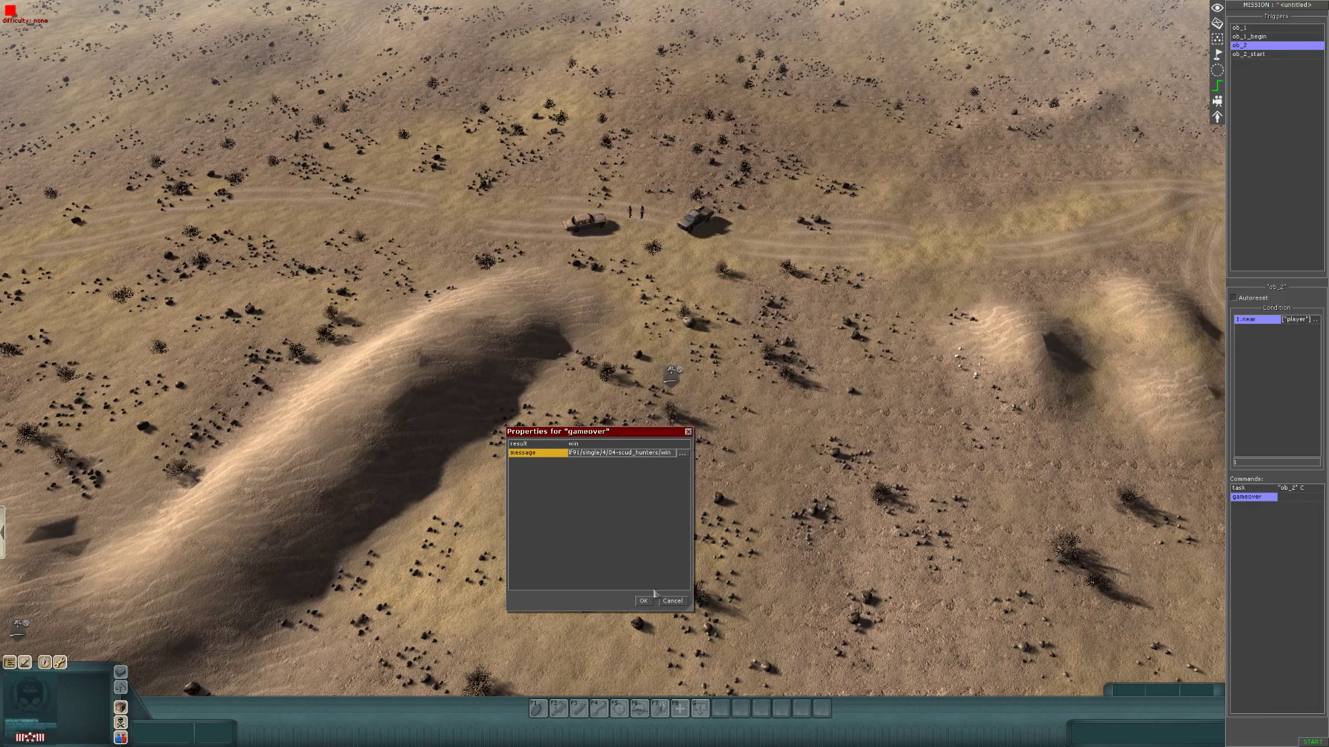
click(643, 602)
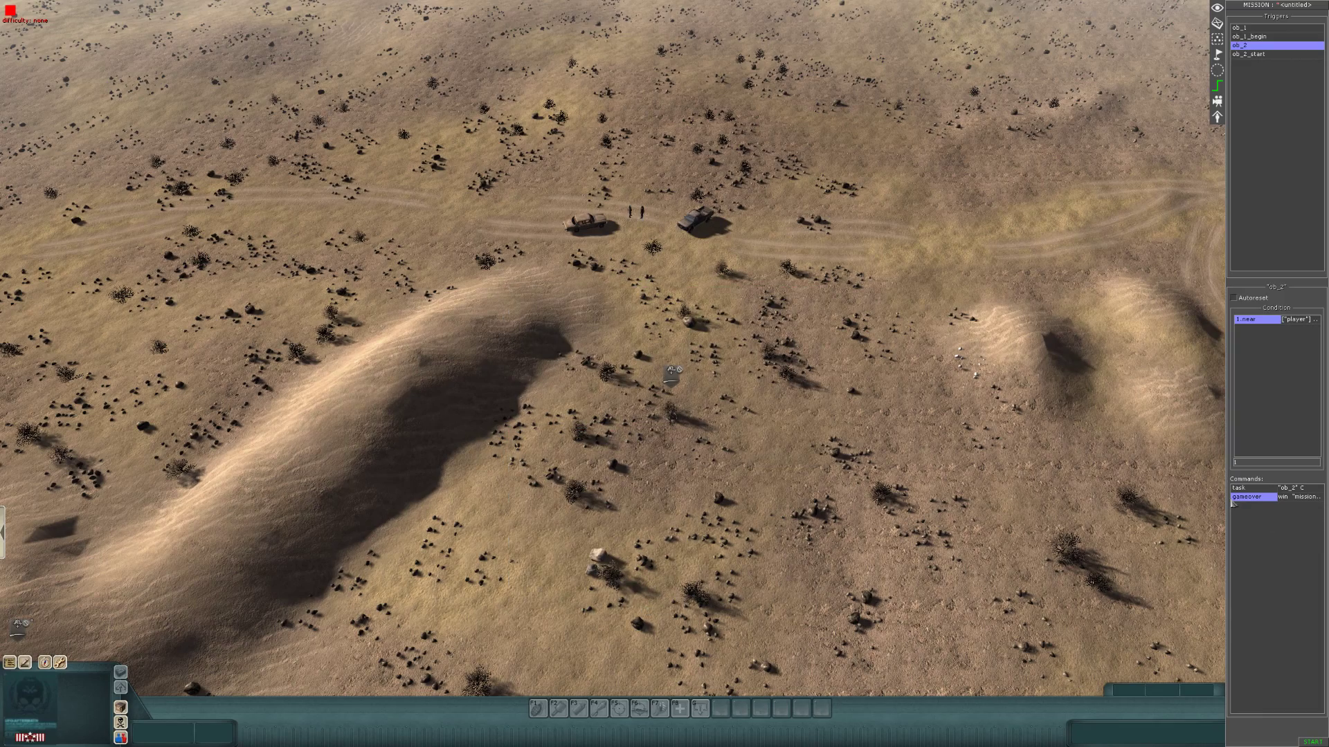
Step: Close the trigger editor and return to the plain mission view
key(d)
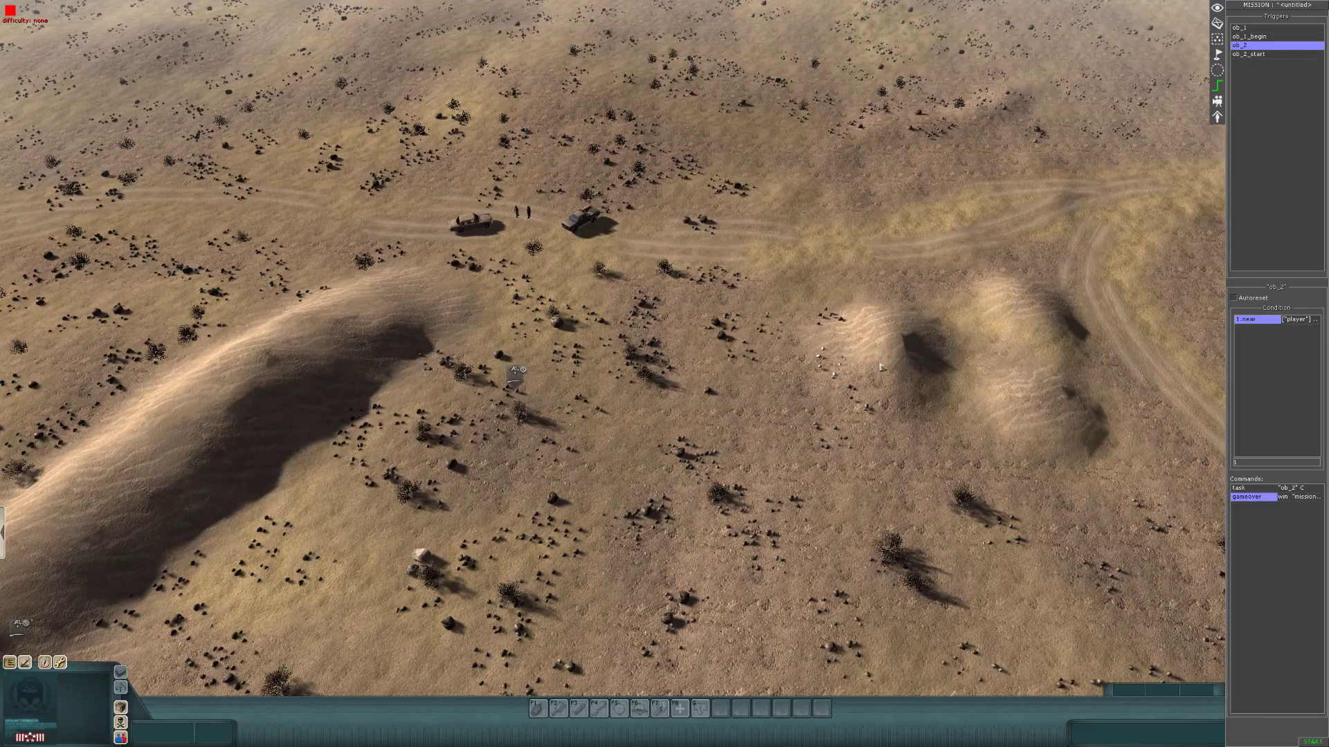
middle_drag(880, 366, 1176, 181)
key(F3)
key(Right)
key(F2)
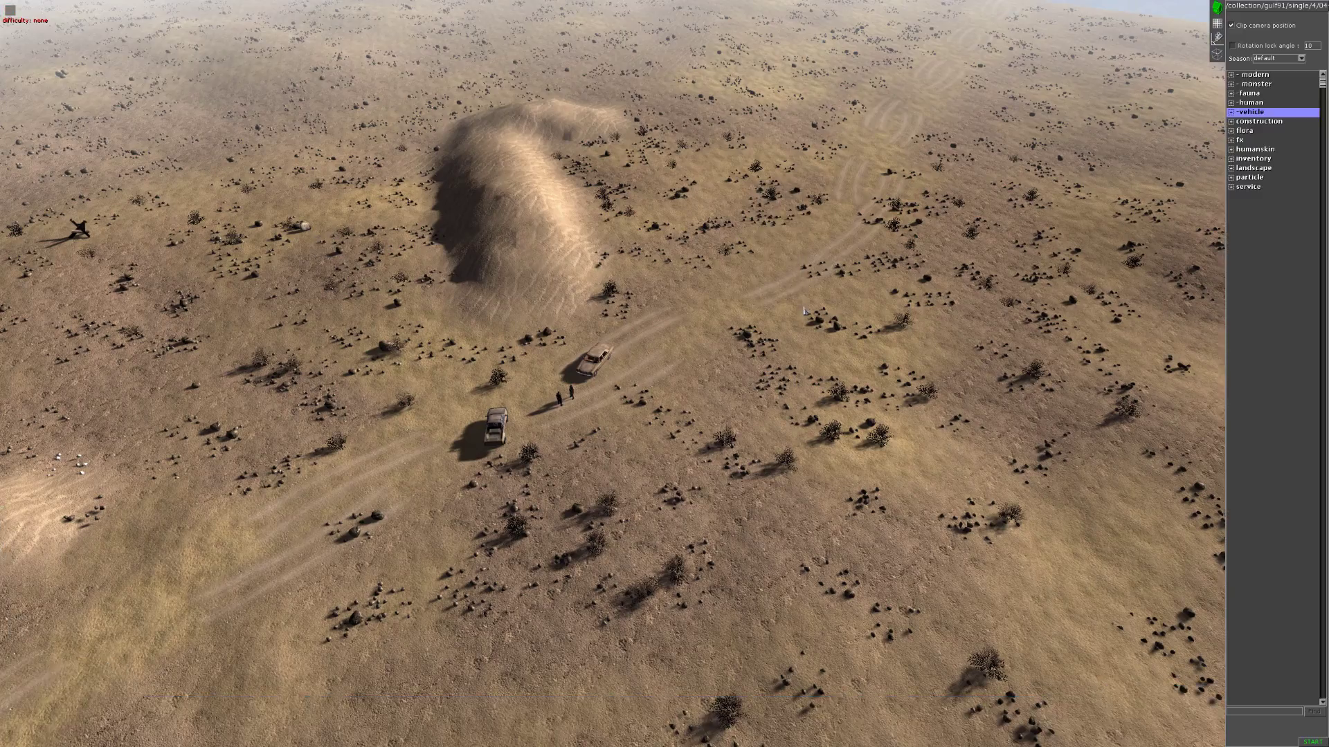
key(Escape)
key(a)
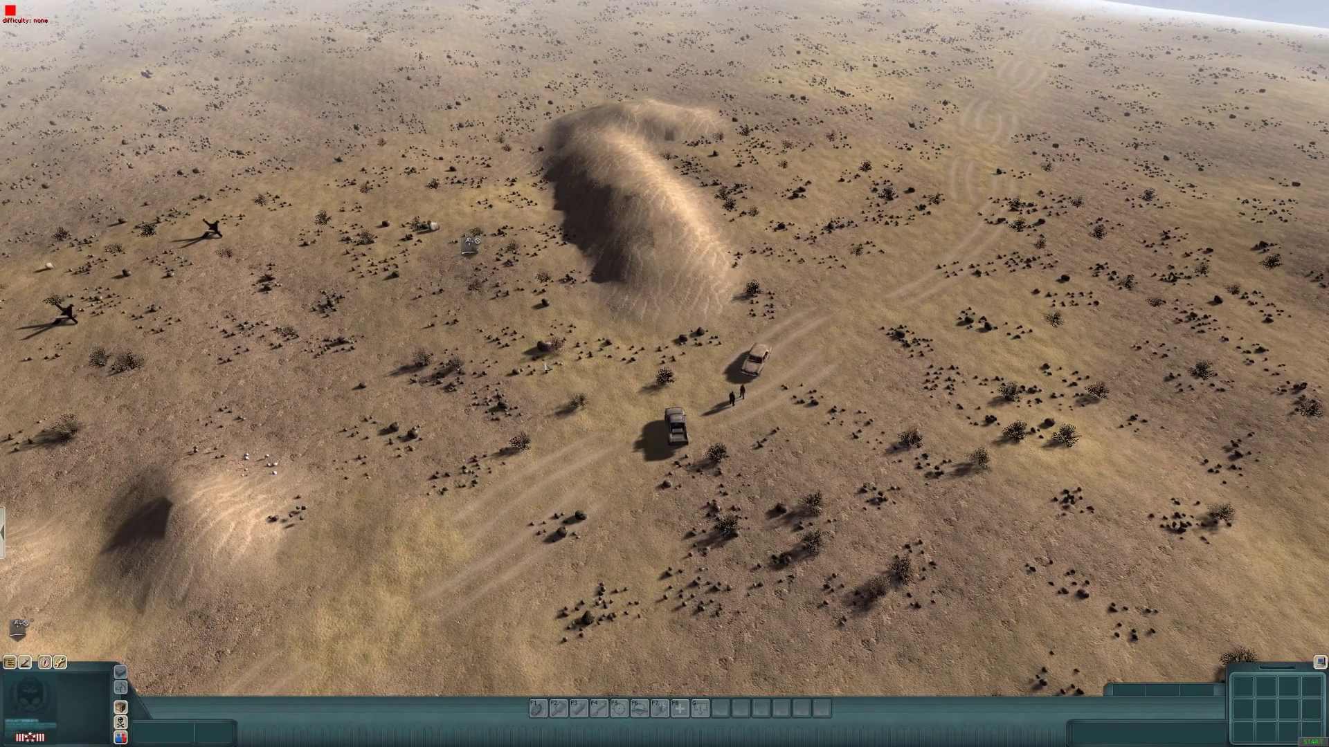
middle_drag(507, 48, 667, 228)
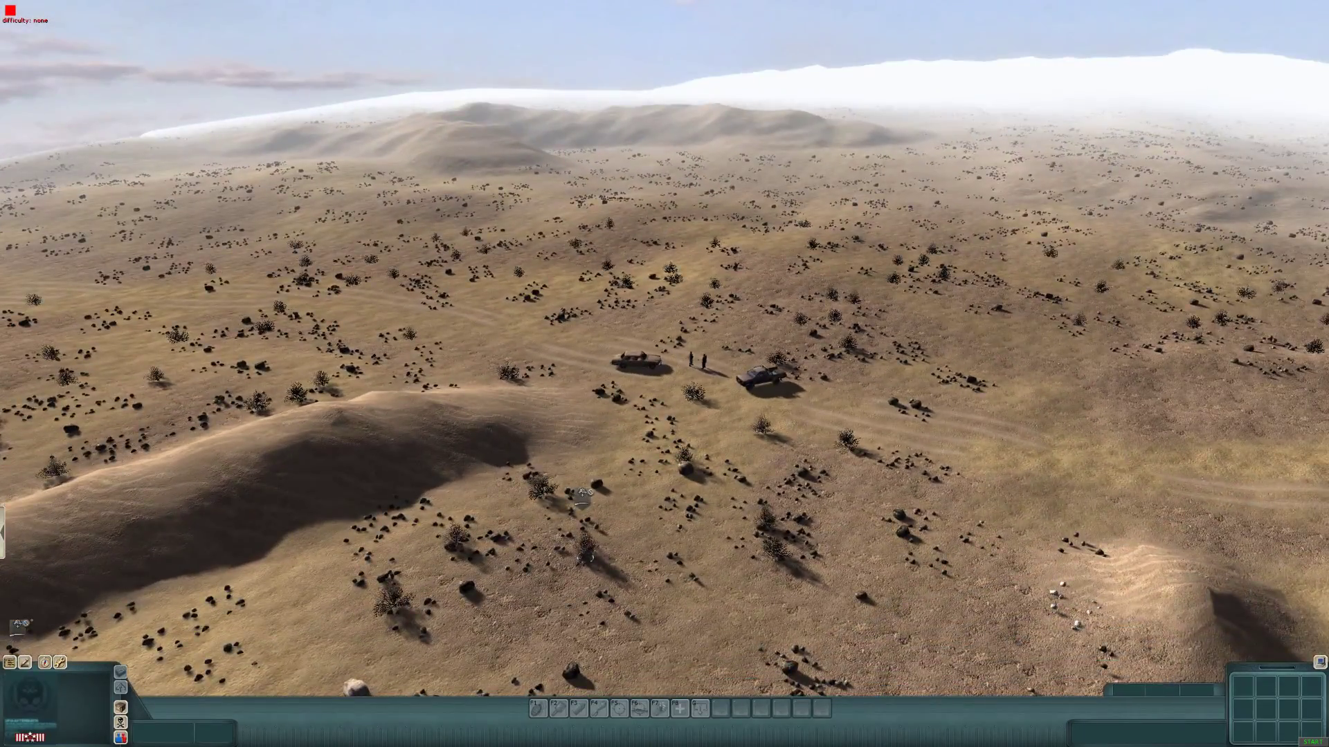
scroll(826, 615, up, 5)
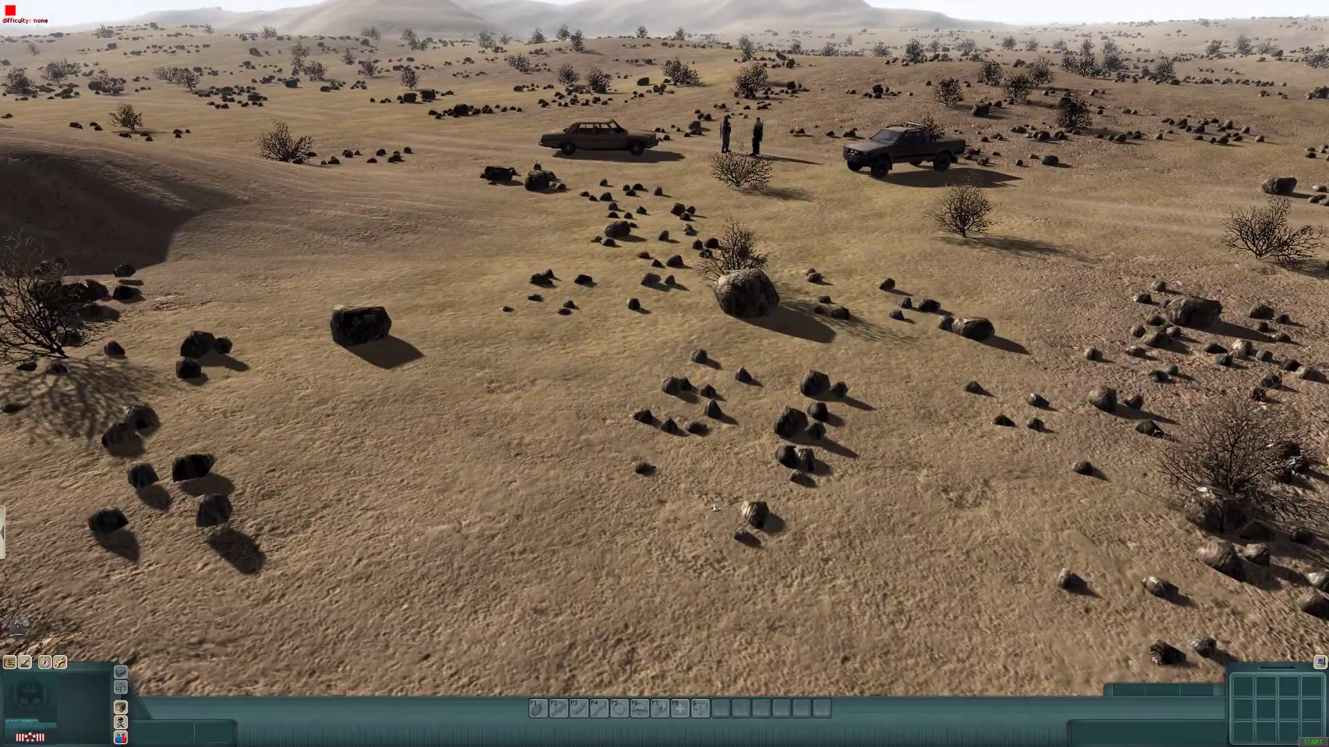
scroll(671, 524, down, 4)
scroll(239, 202, down, 8)
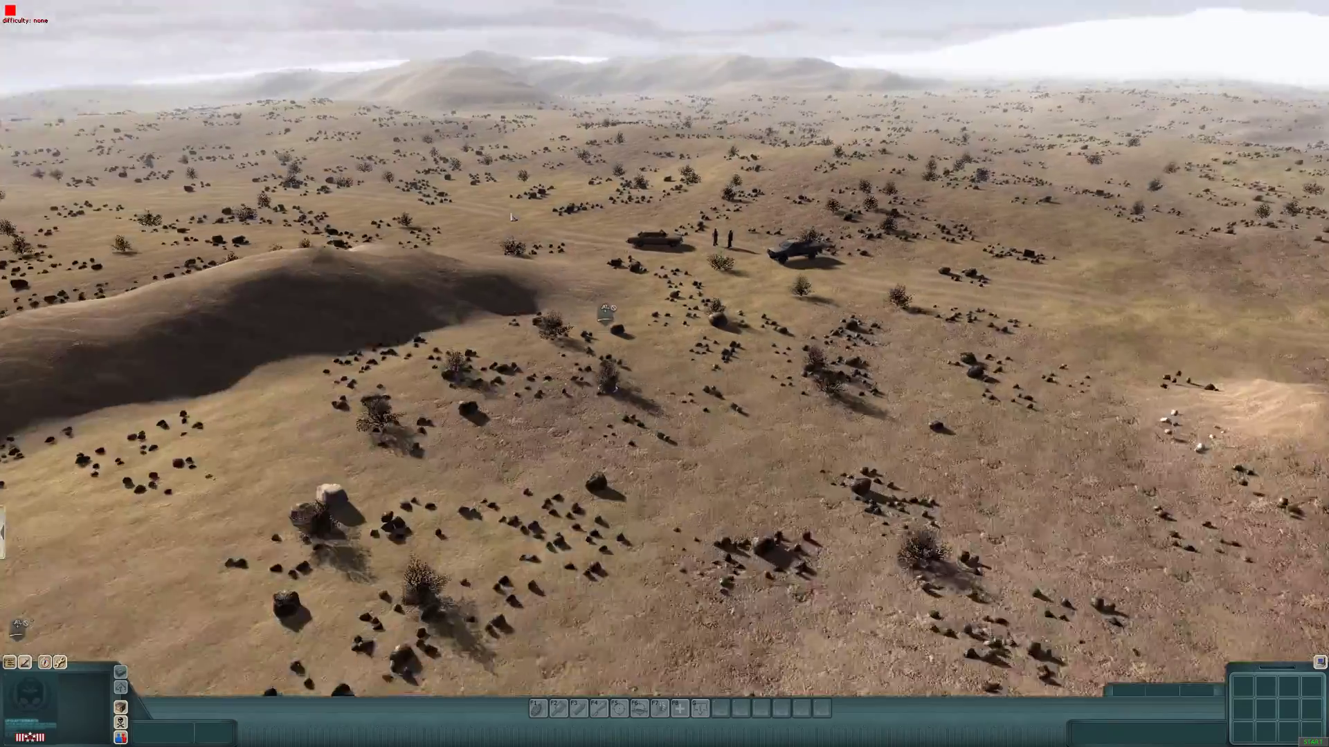
scroll(628, 253, up, 4)
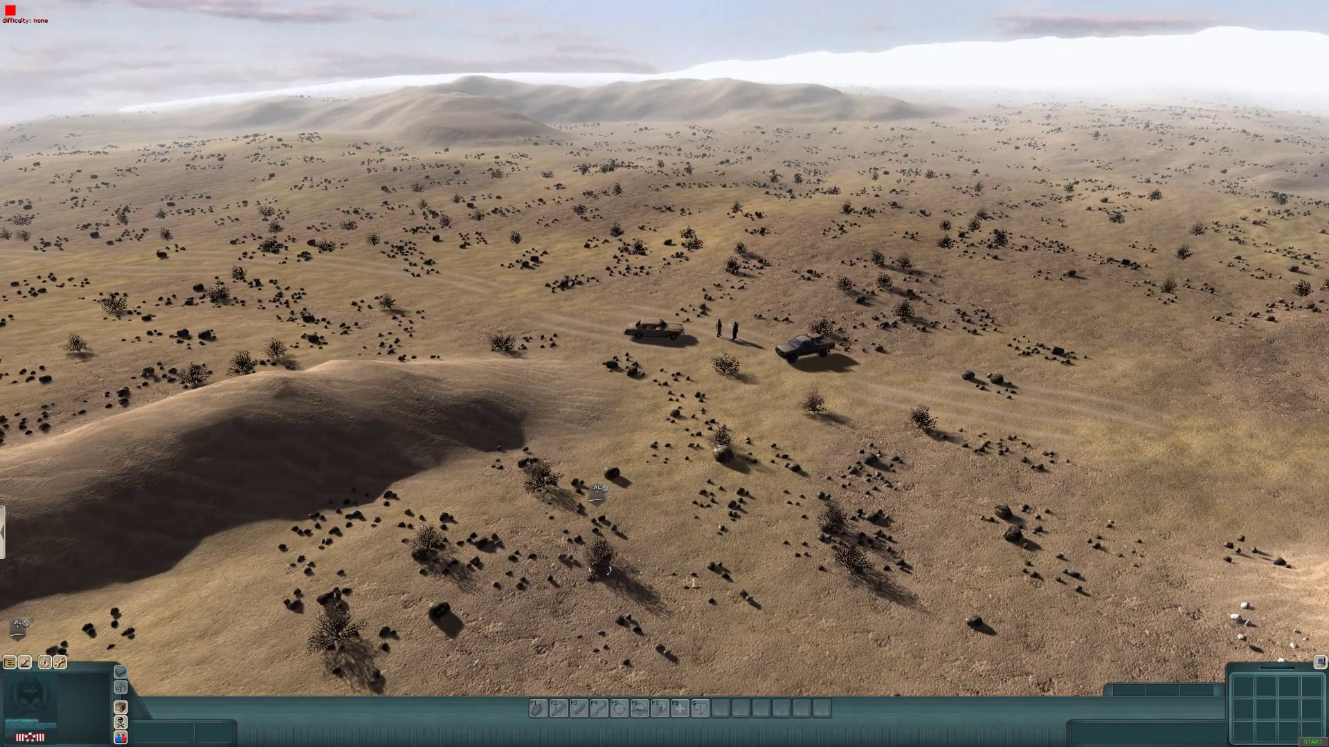
middle_drag(693, 583, 683, 481)
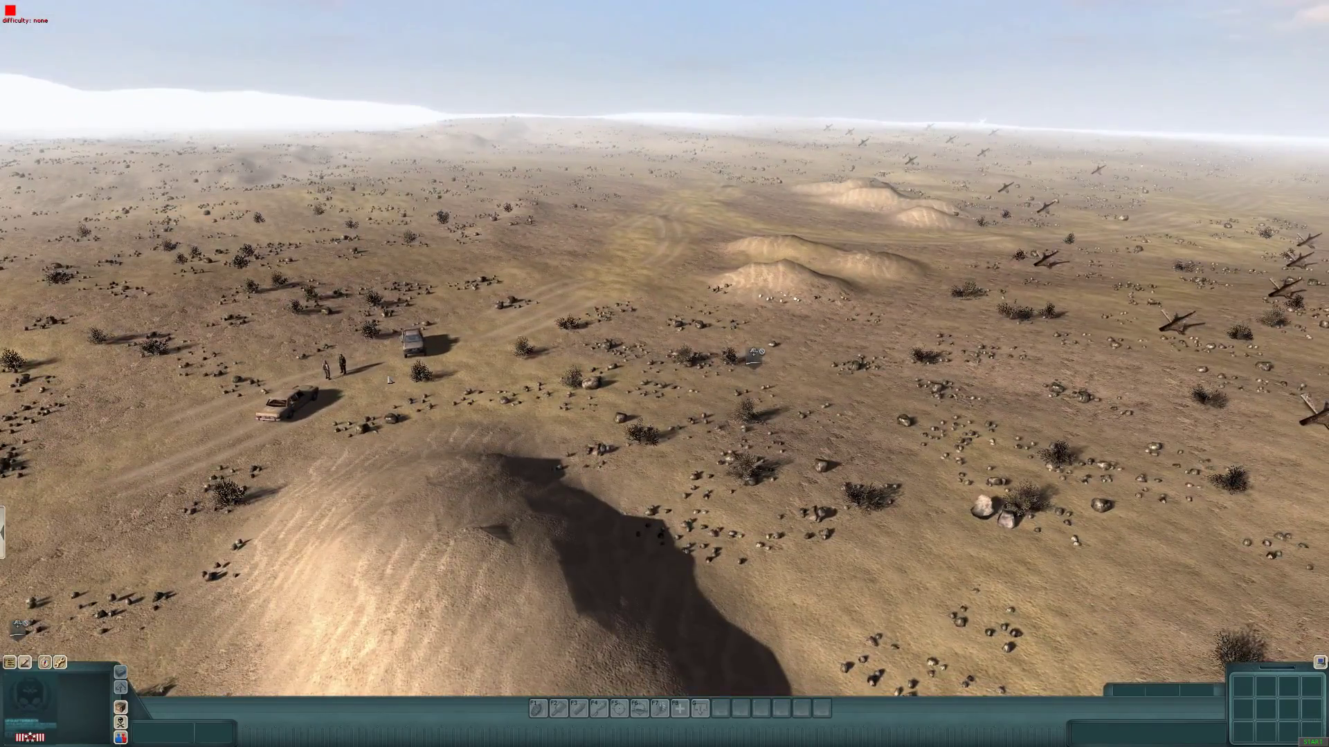
scroll(627, 369, down, 4)
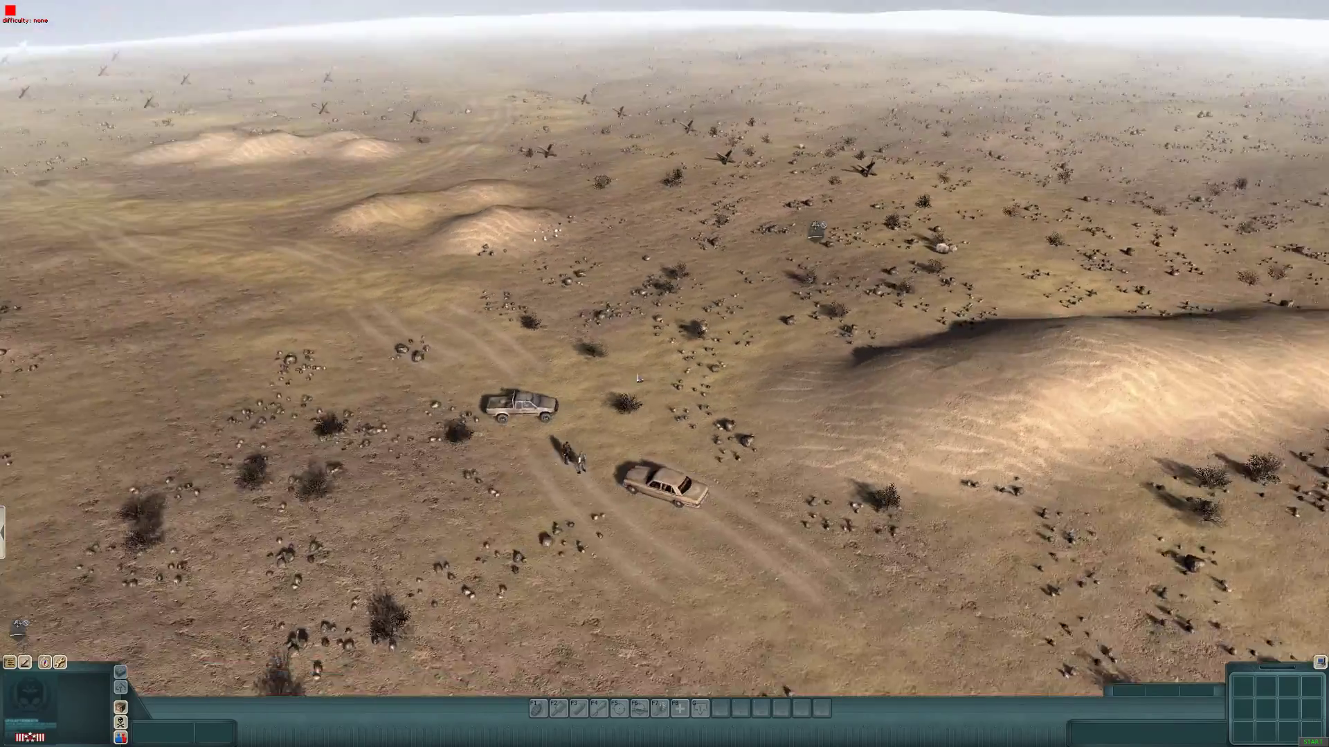